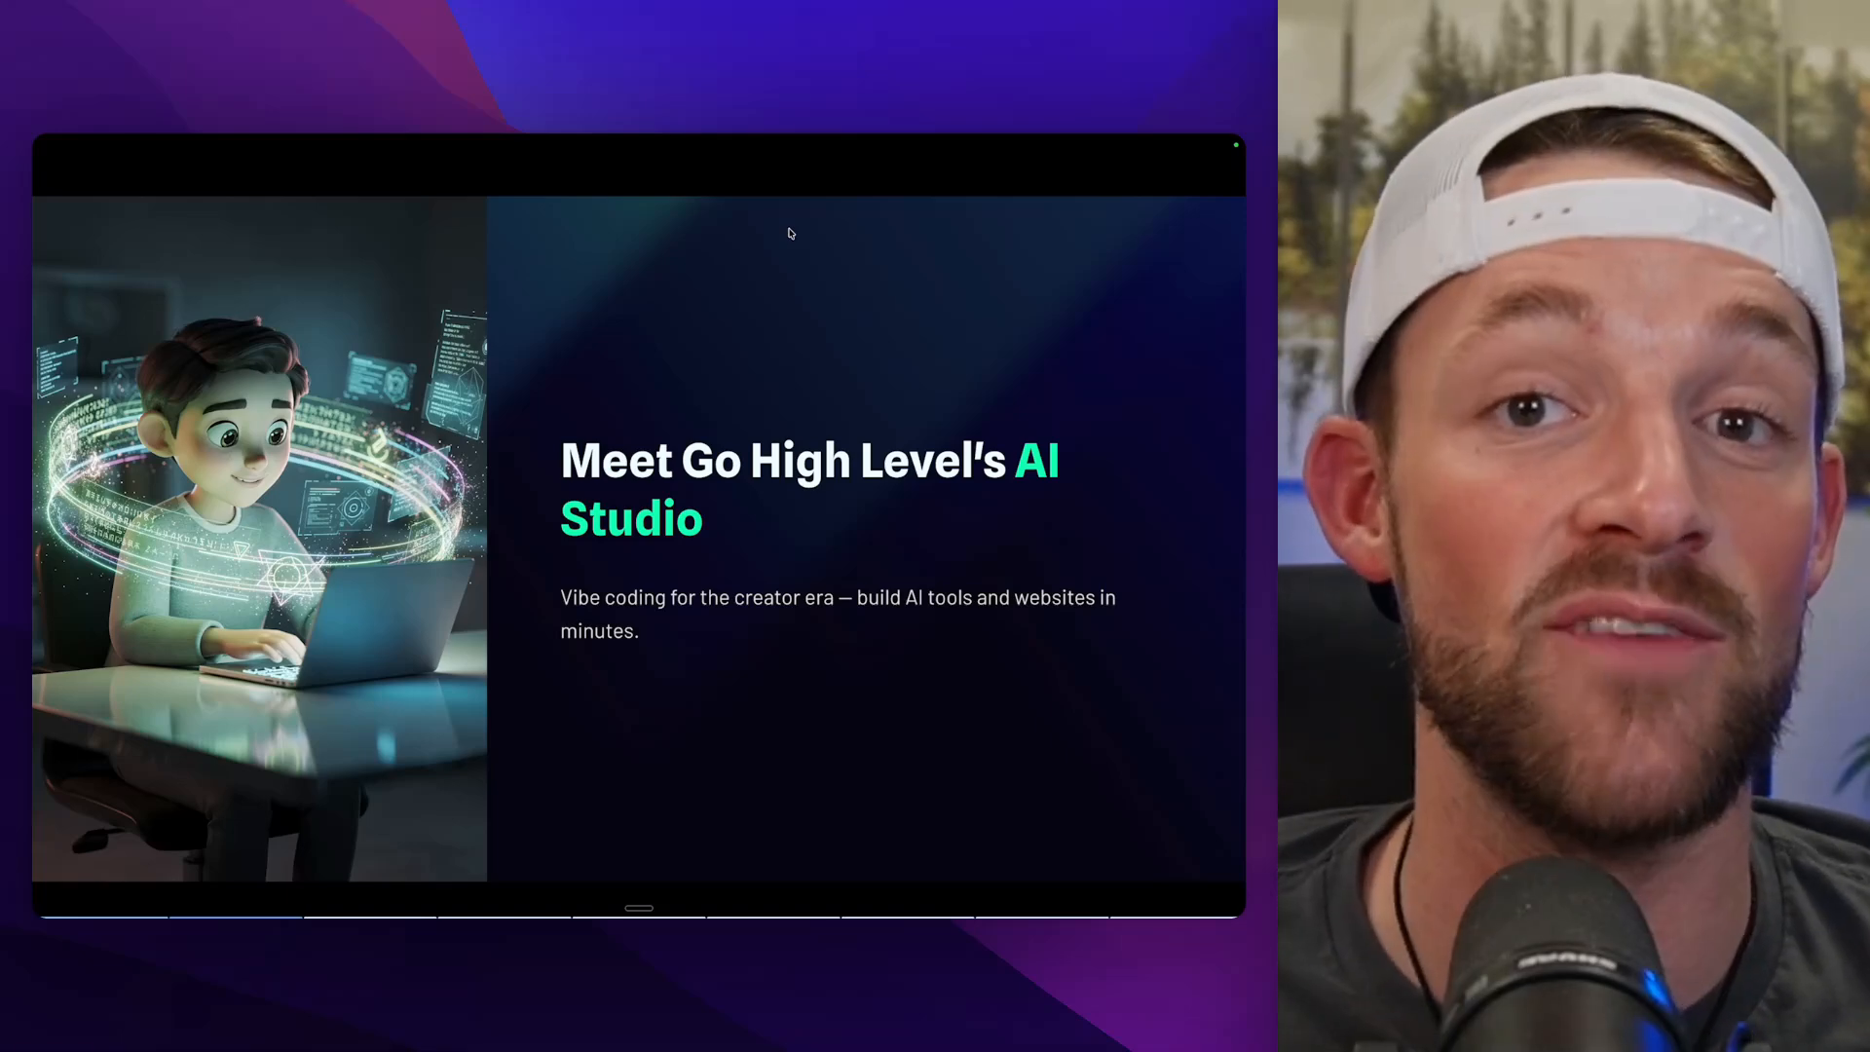
{"action": "key", "text": "Right"}
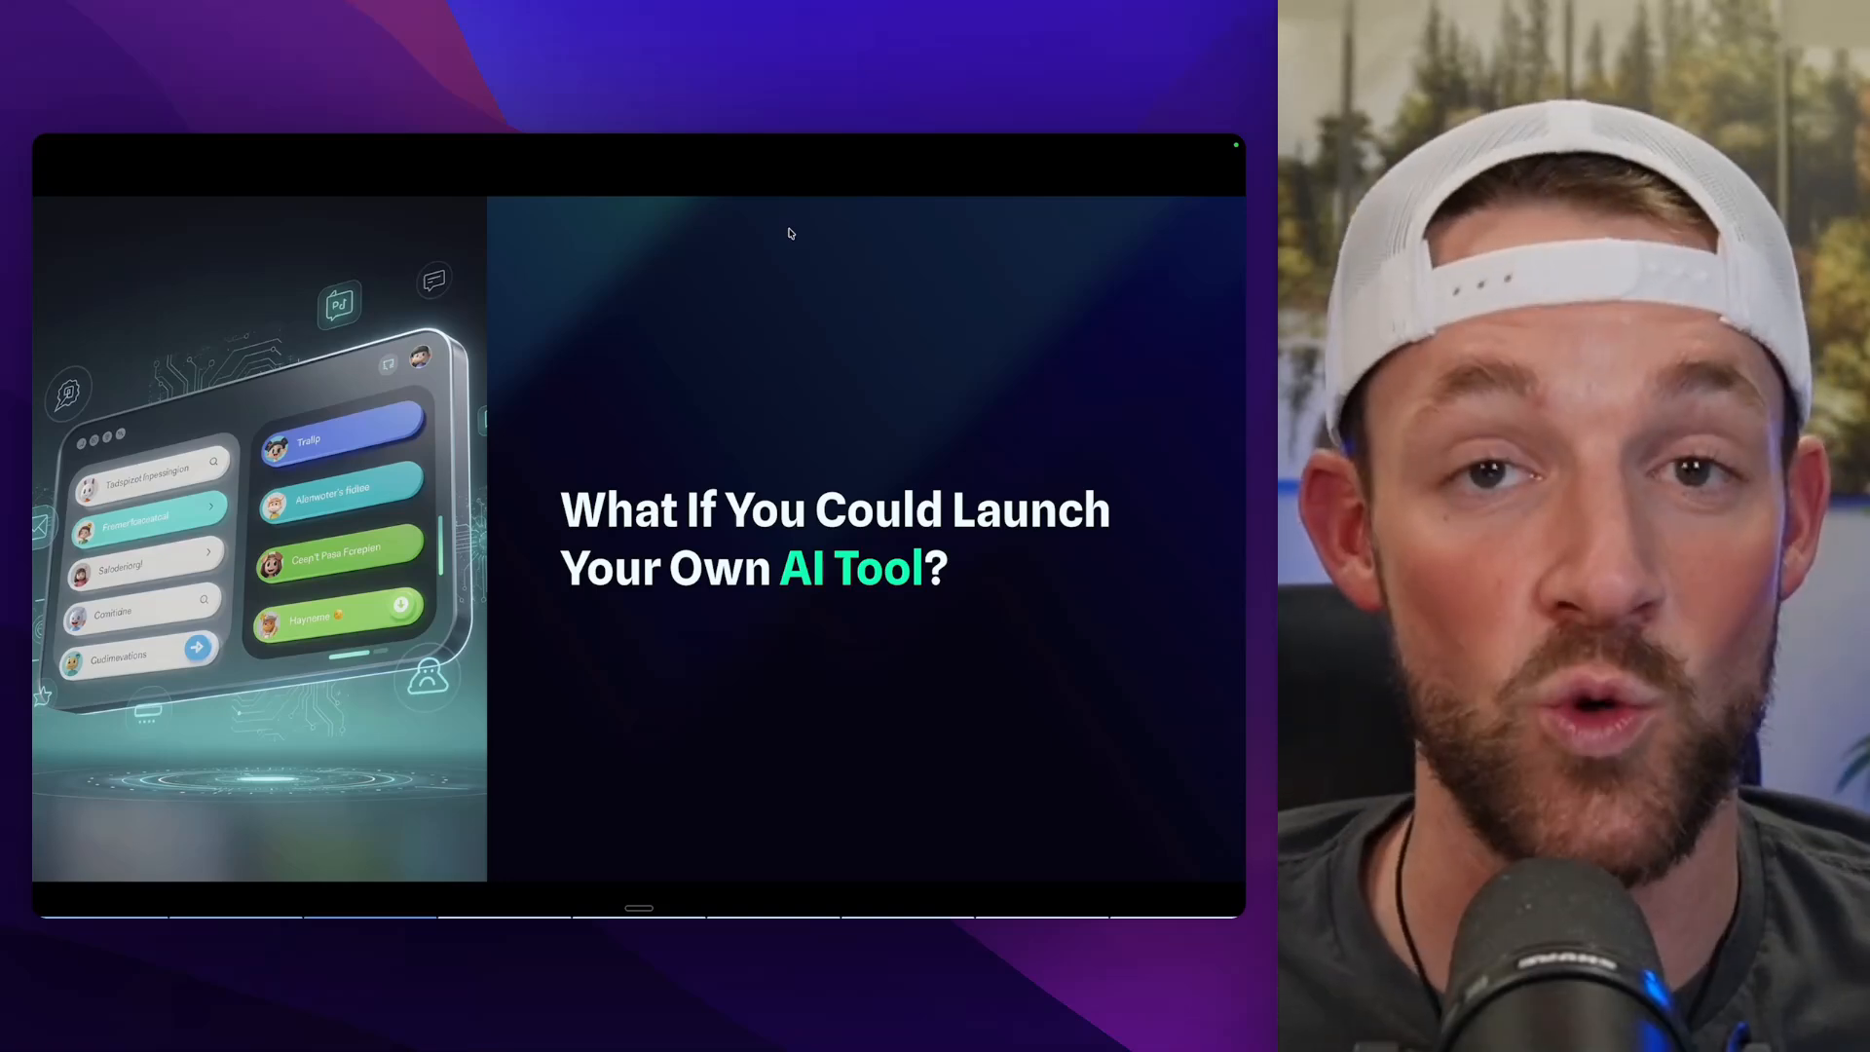
{"action": "key", "text": "Right"}
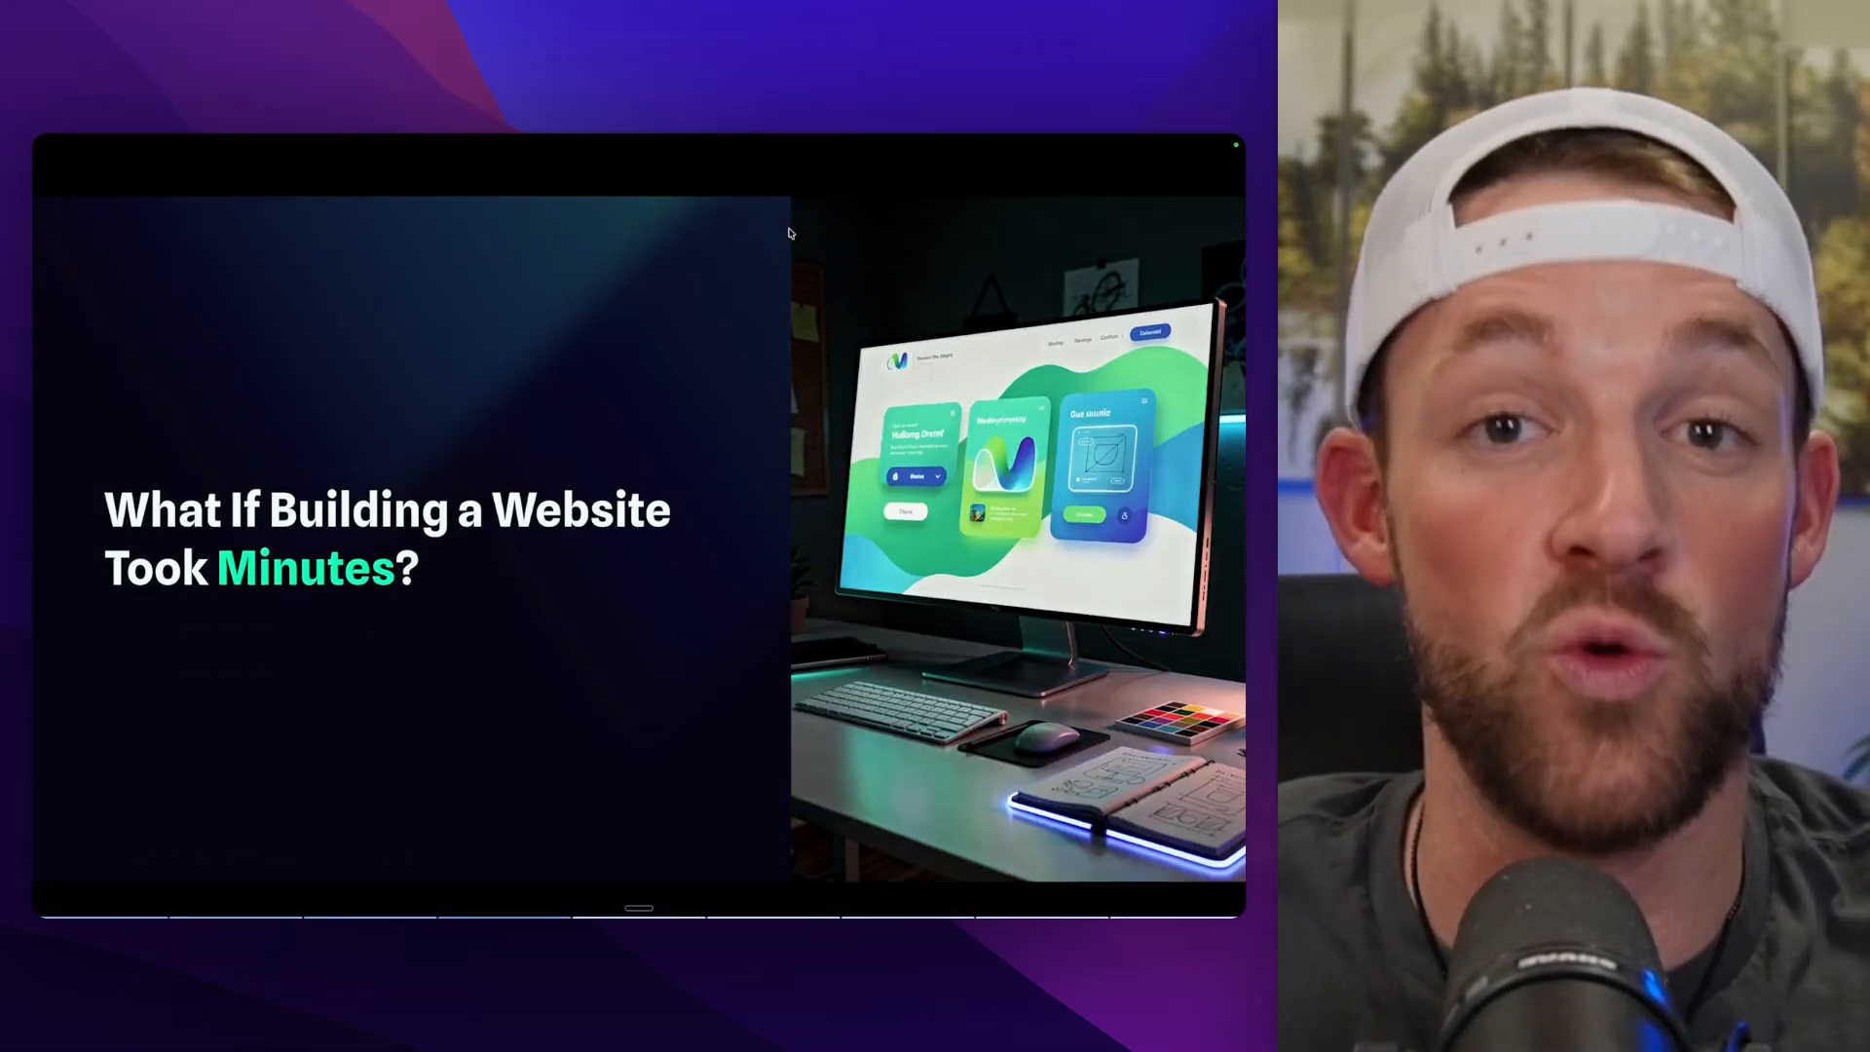
{"action": "key", "text": "Right"}
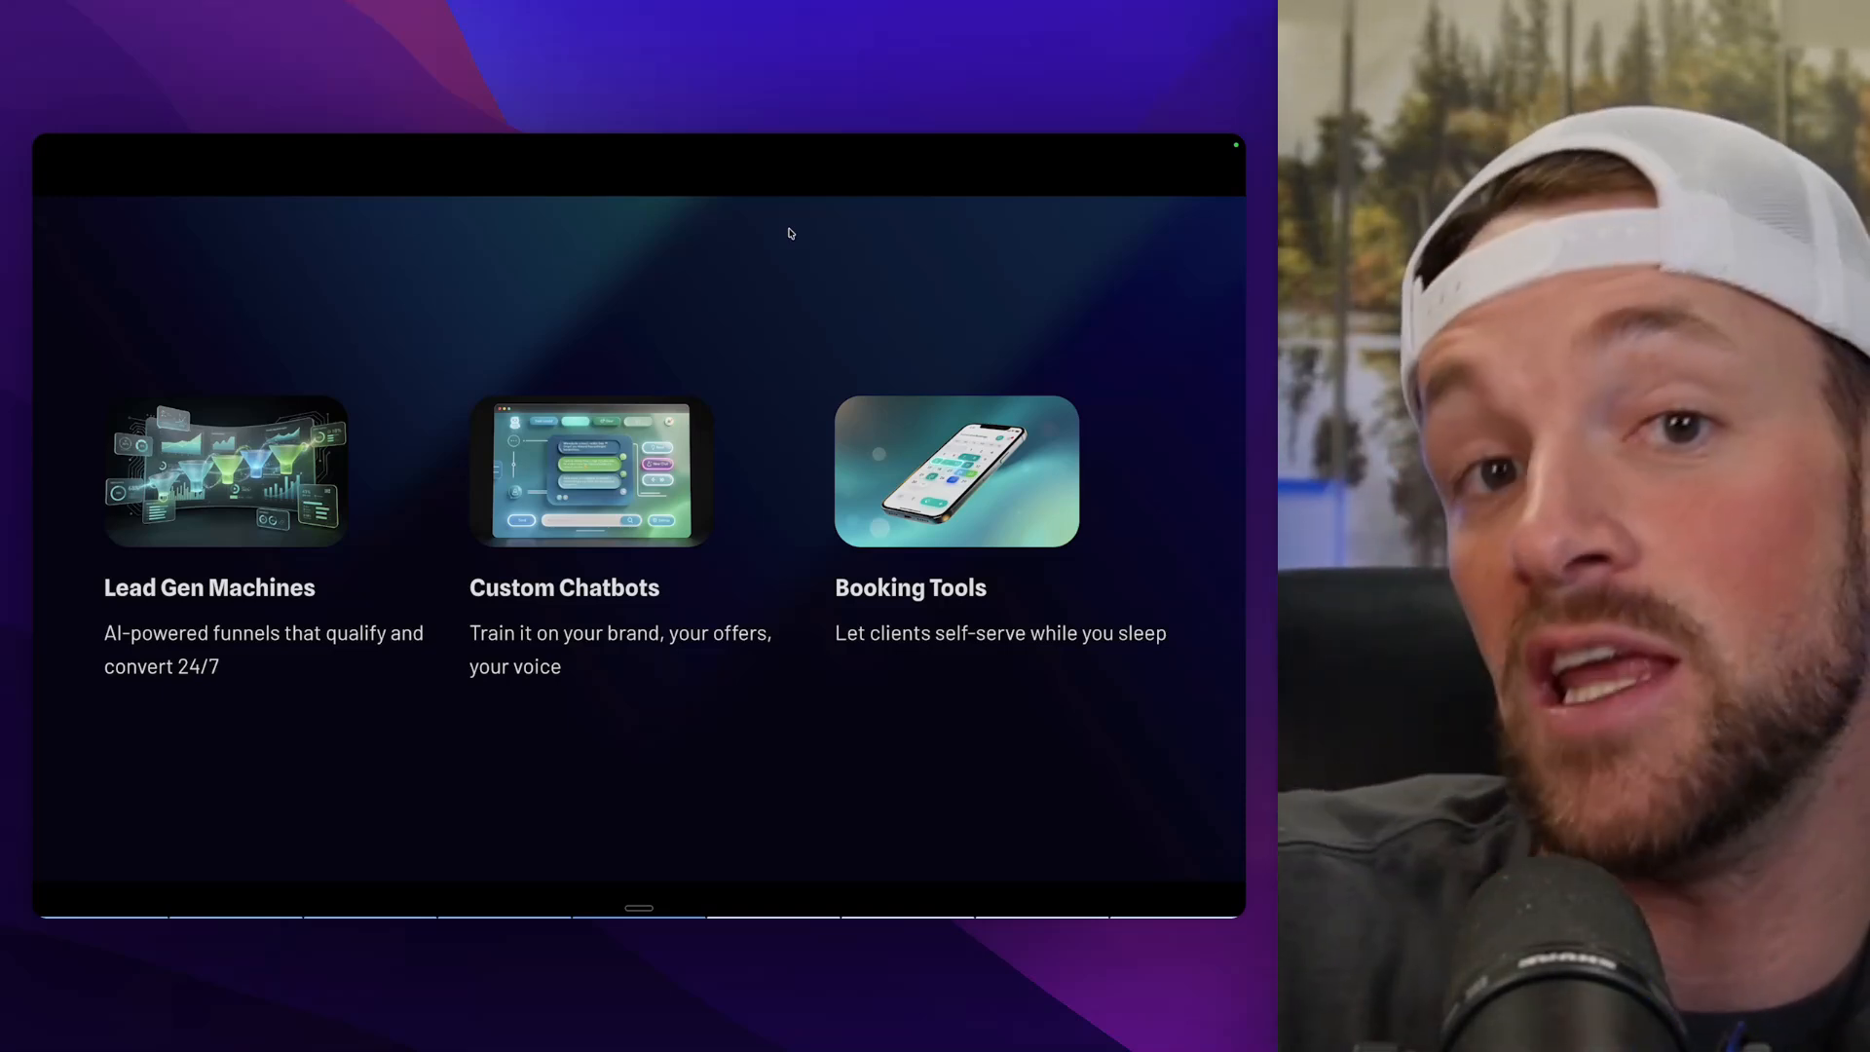
{"action": "key", "text": "Right"}
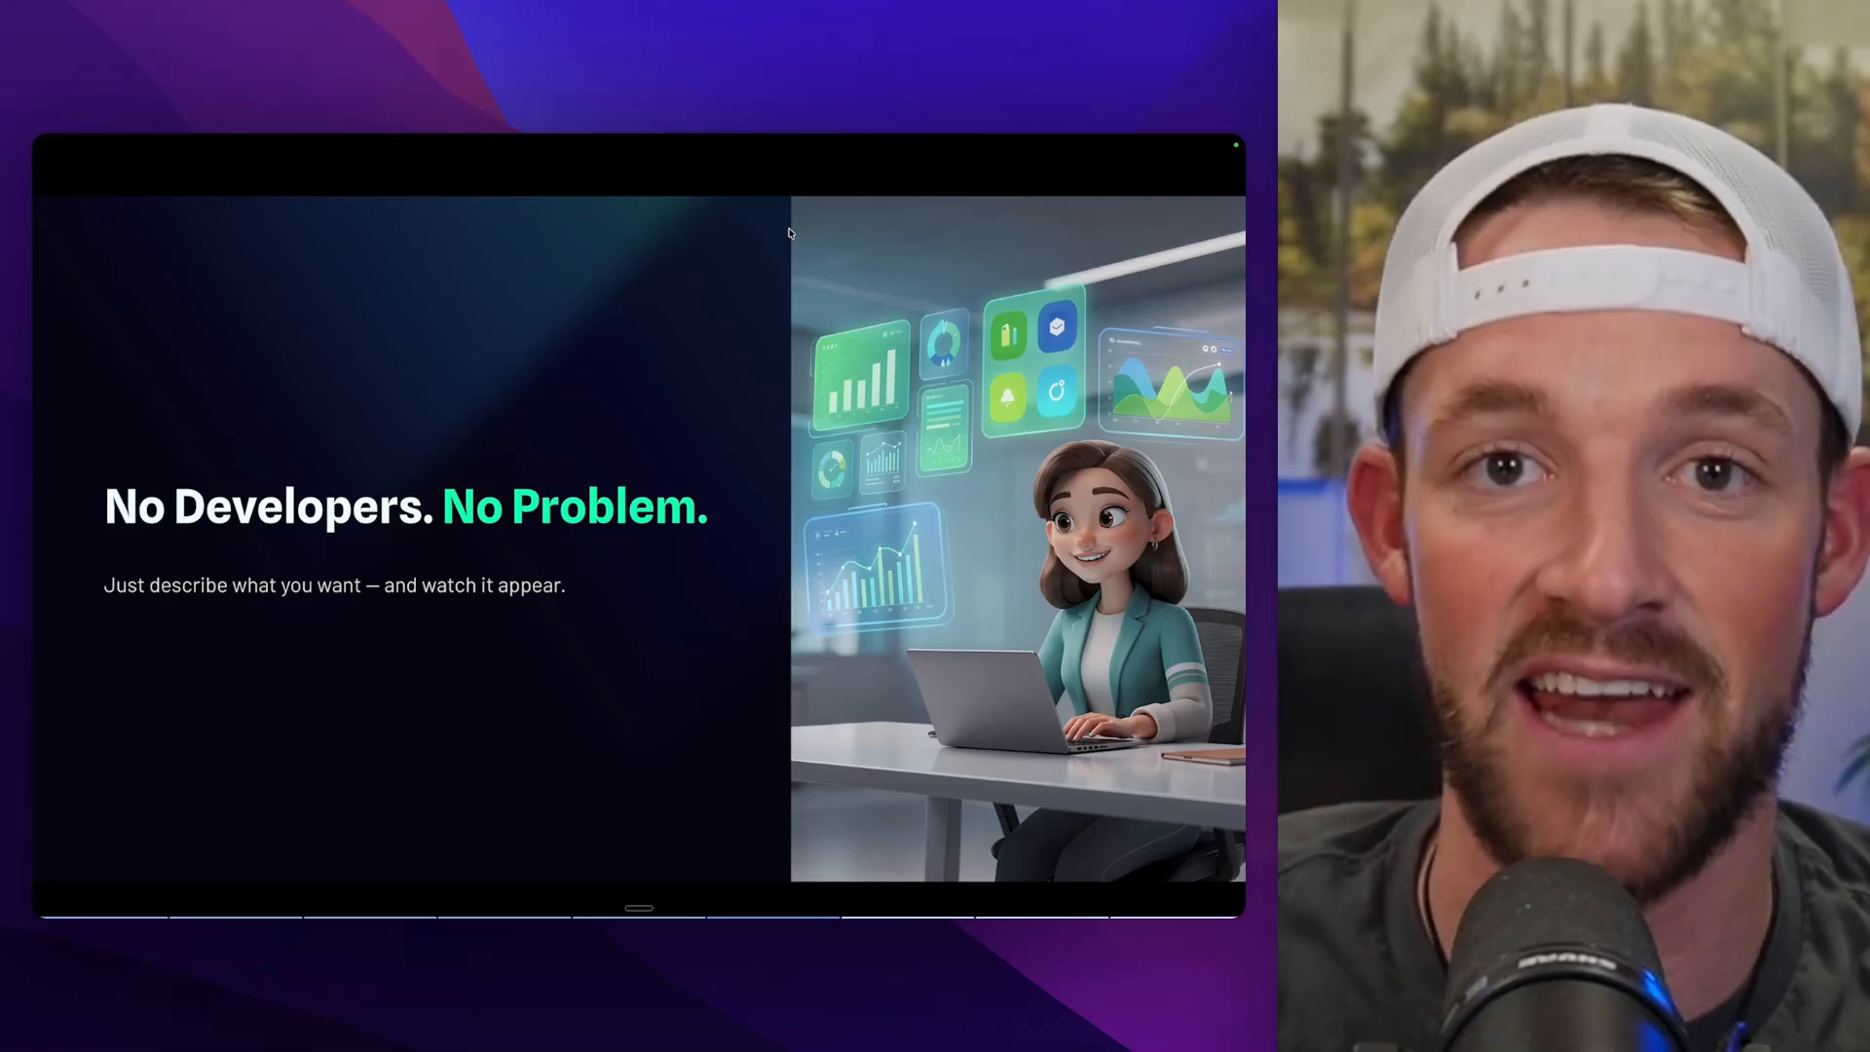
{"action": "key", "text": "Right"}
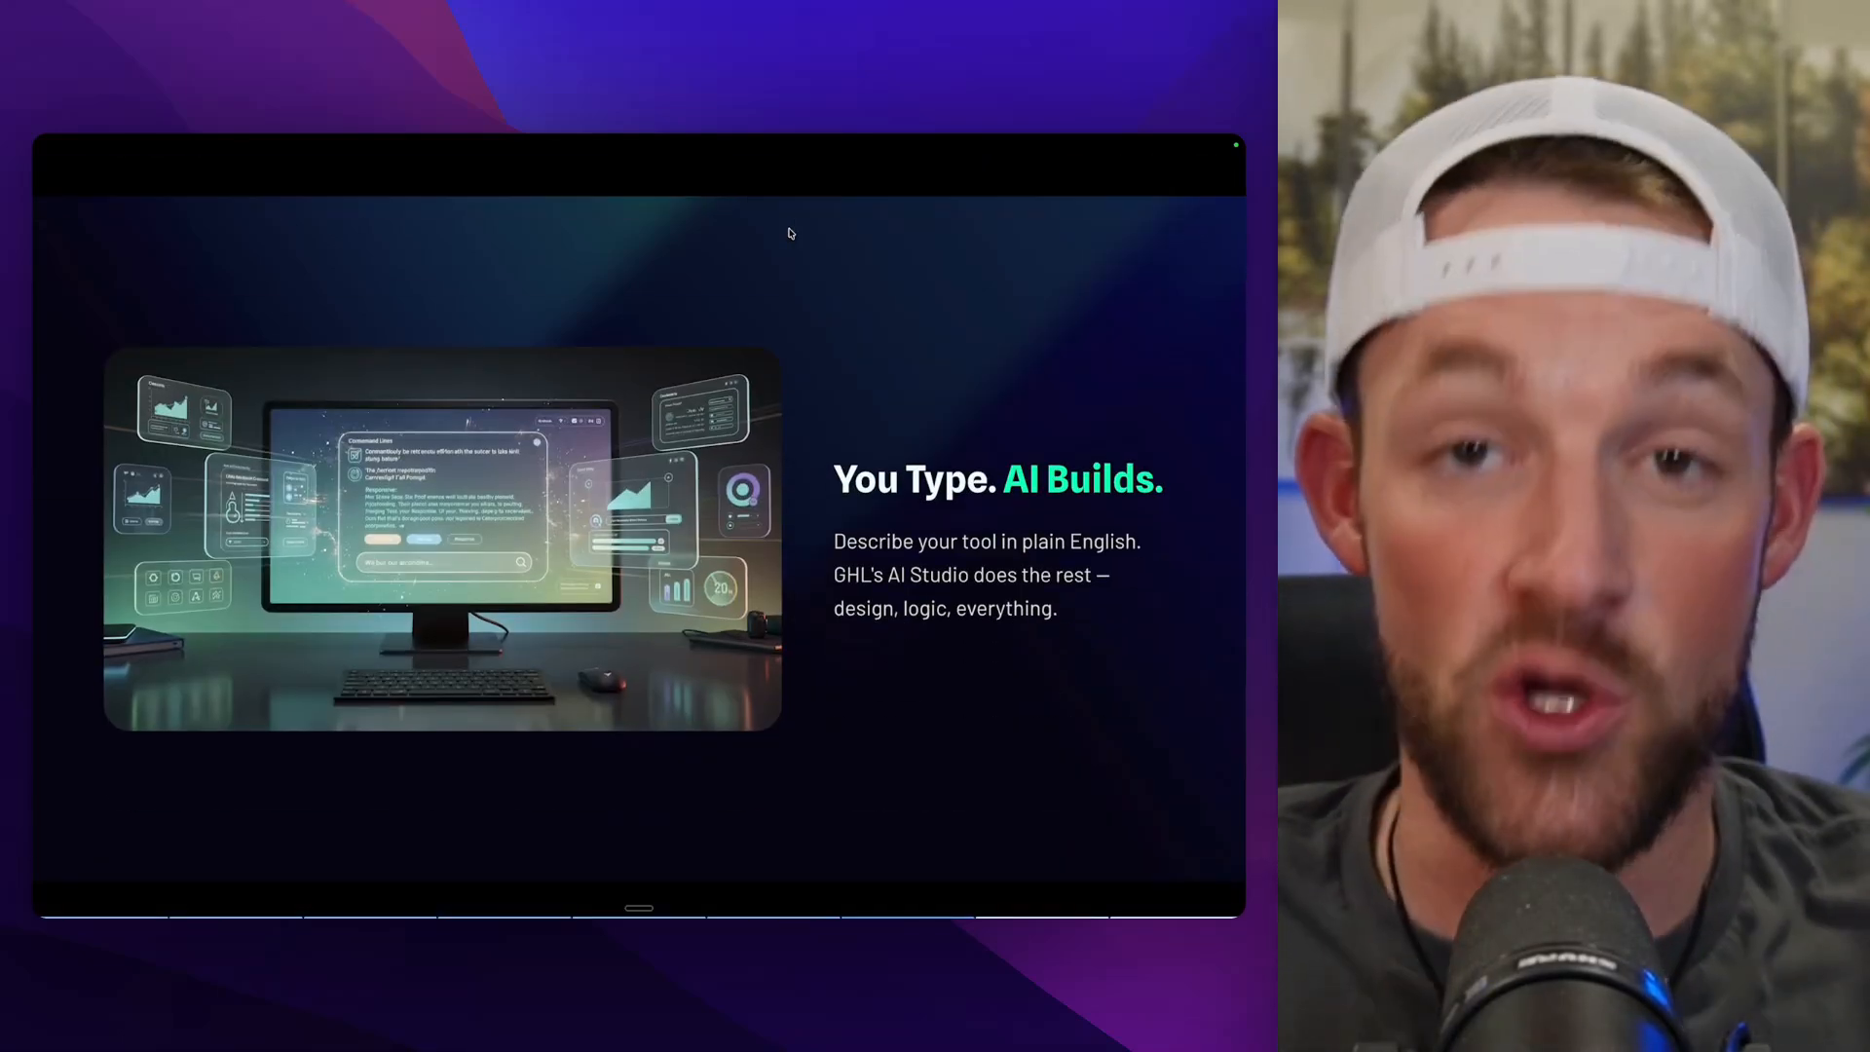
{"action": "key", "text": "Right"}
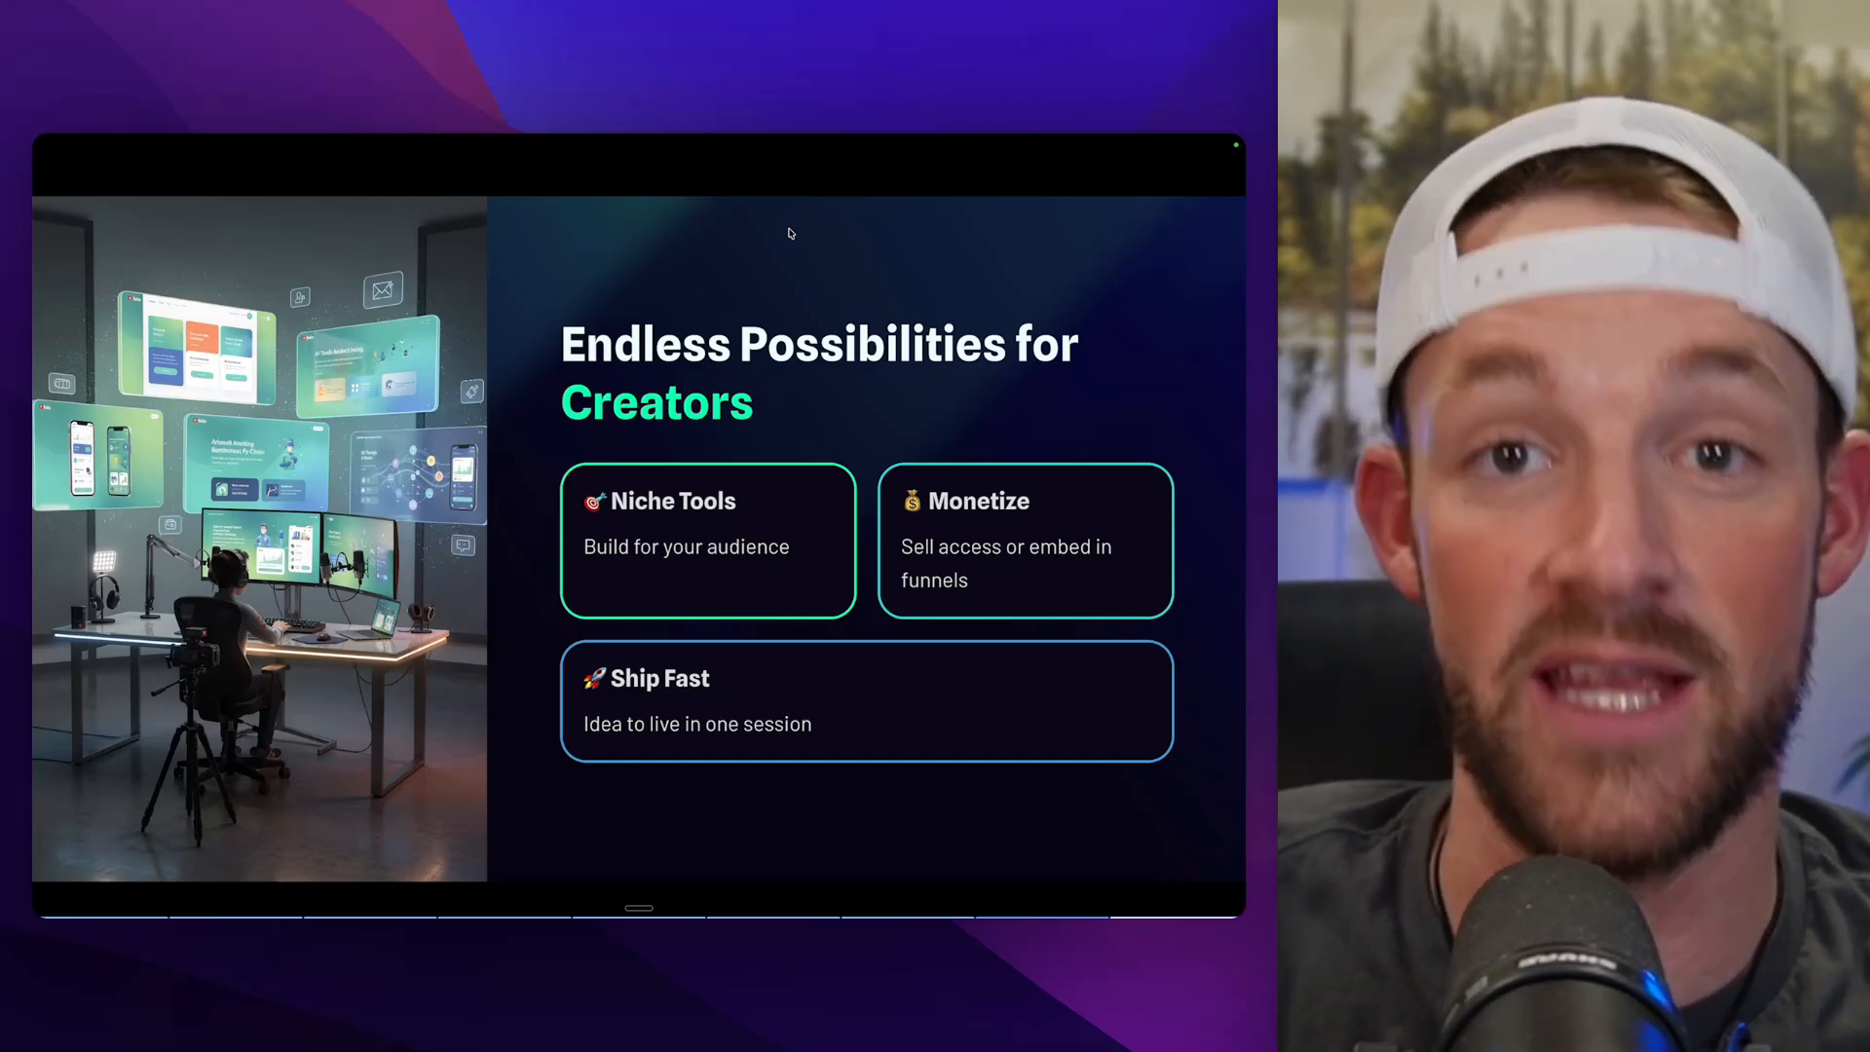
{"action": "key", "text": "Right"}
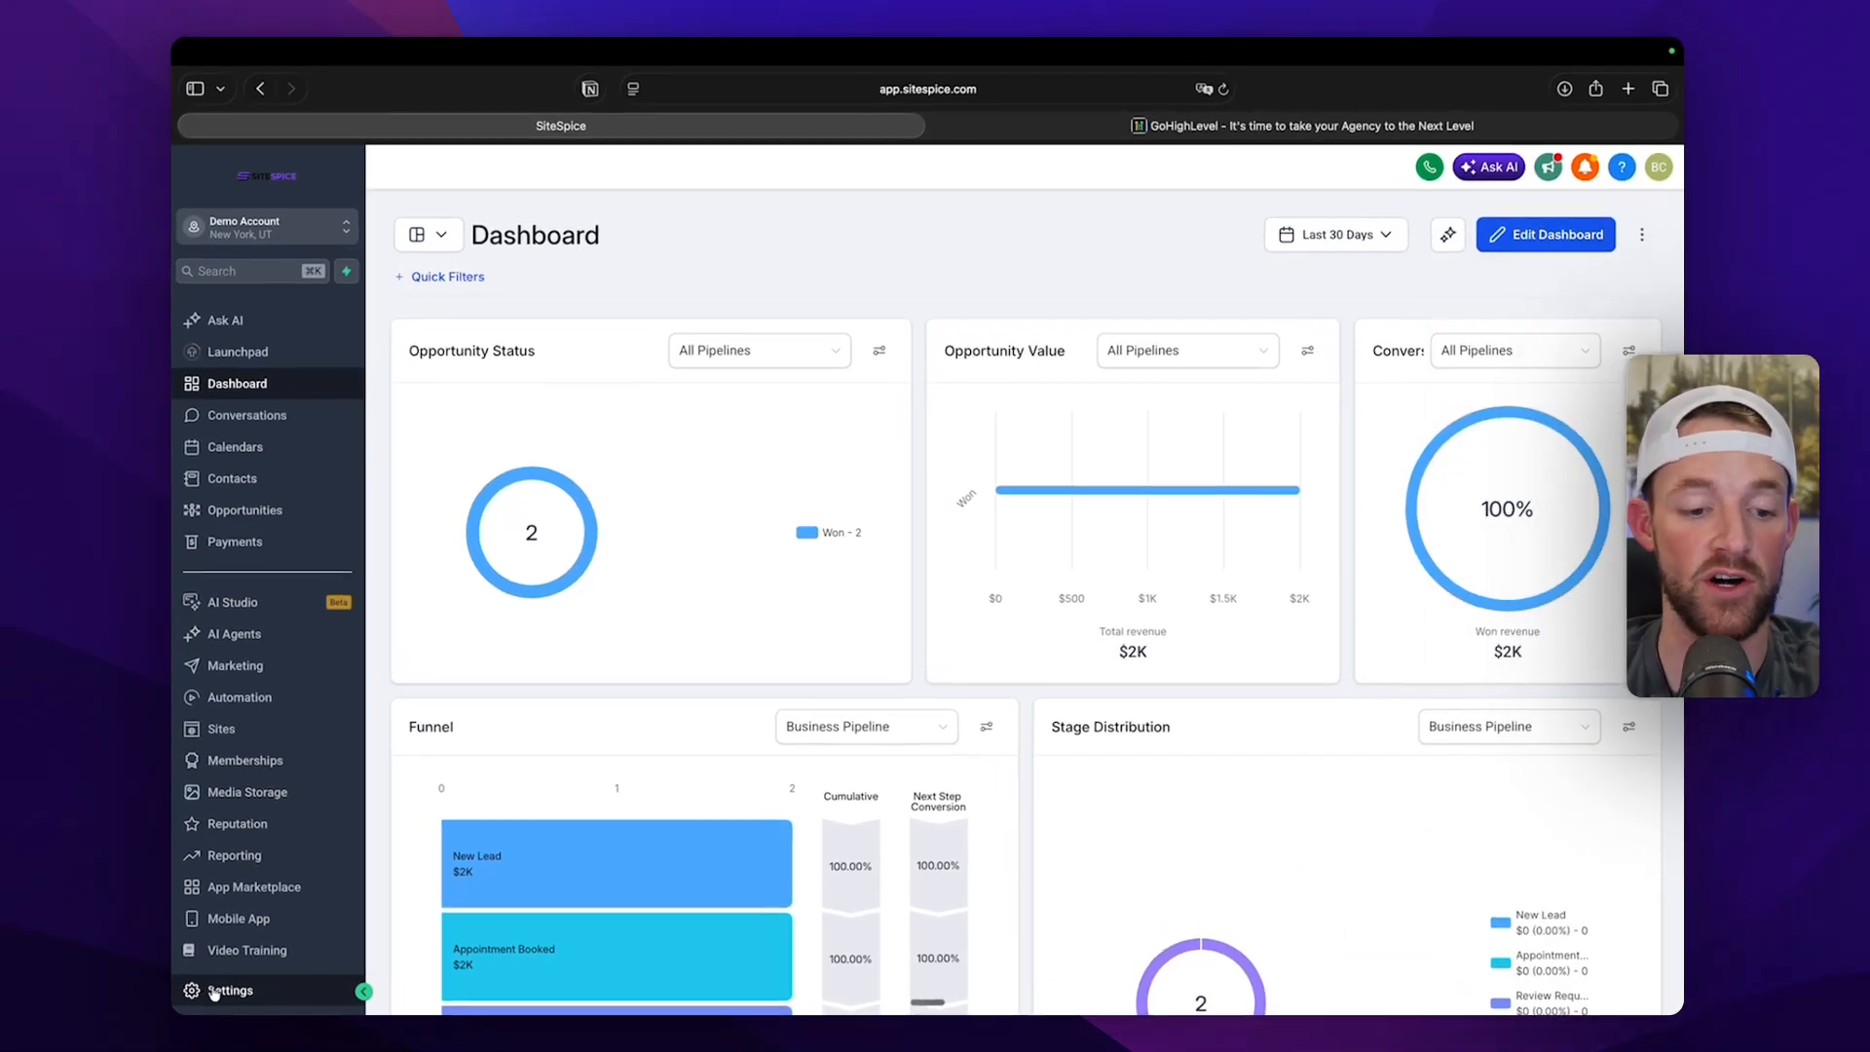
Open the Labs section of the account settings and check whether the AI Studio feature is enabled.
{"action": "left_click", "coordinate": [215, 991]}
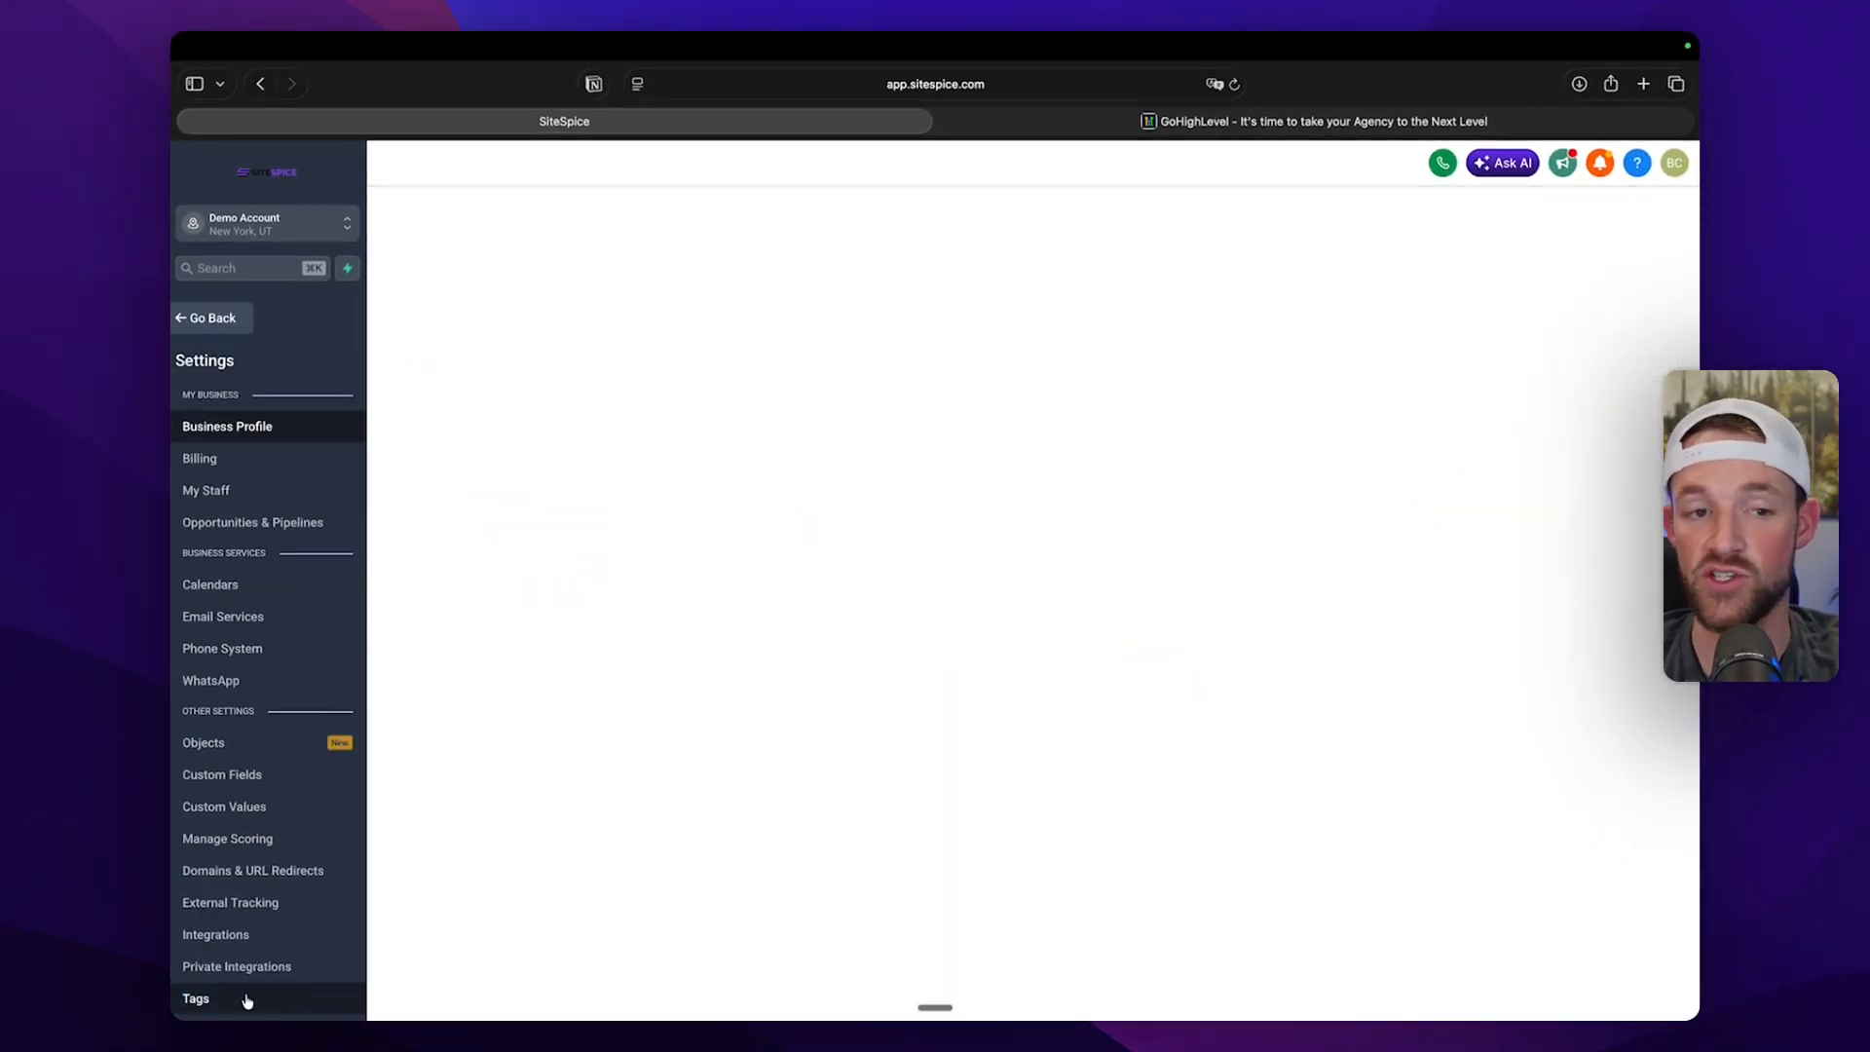
{"action": "scroll", "coordinate": [239, 876], "scroll_direction": "down", "scroll_amount": 3}
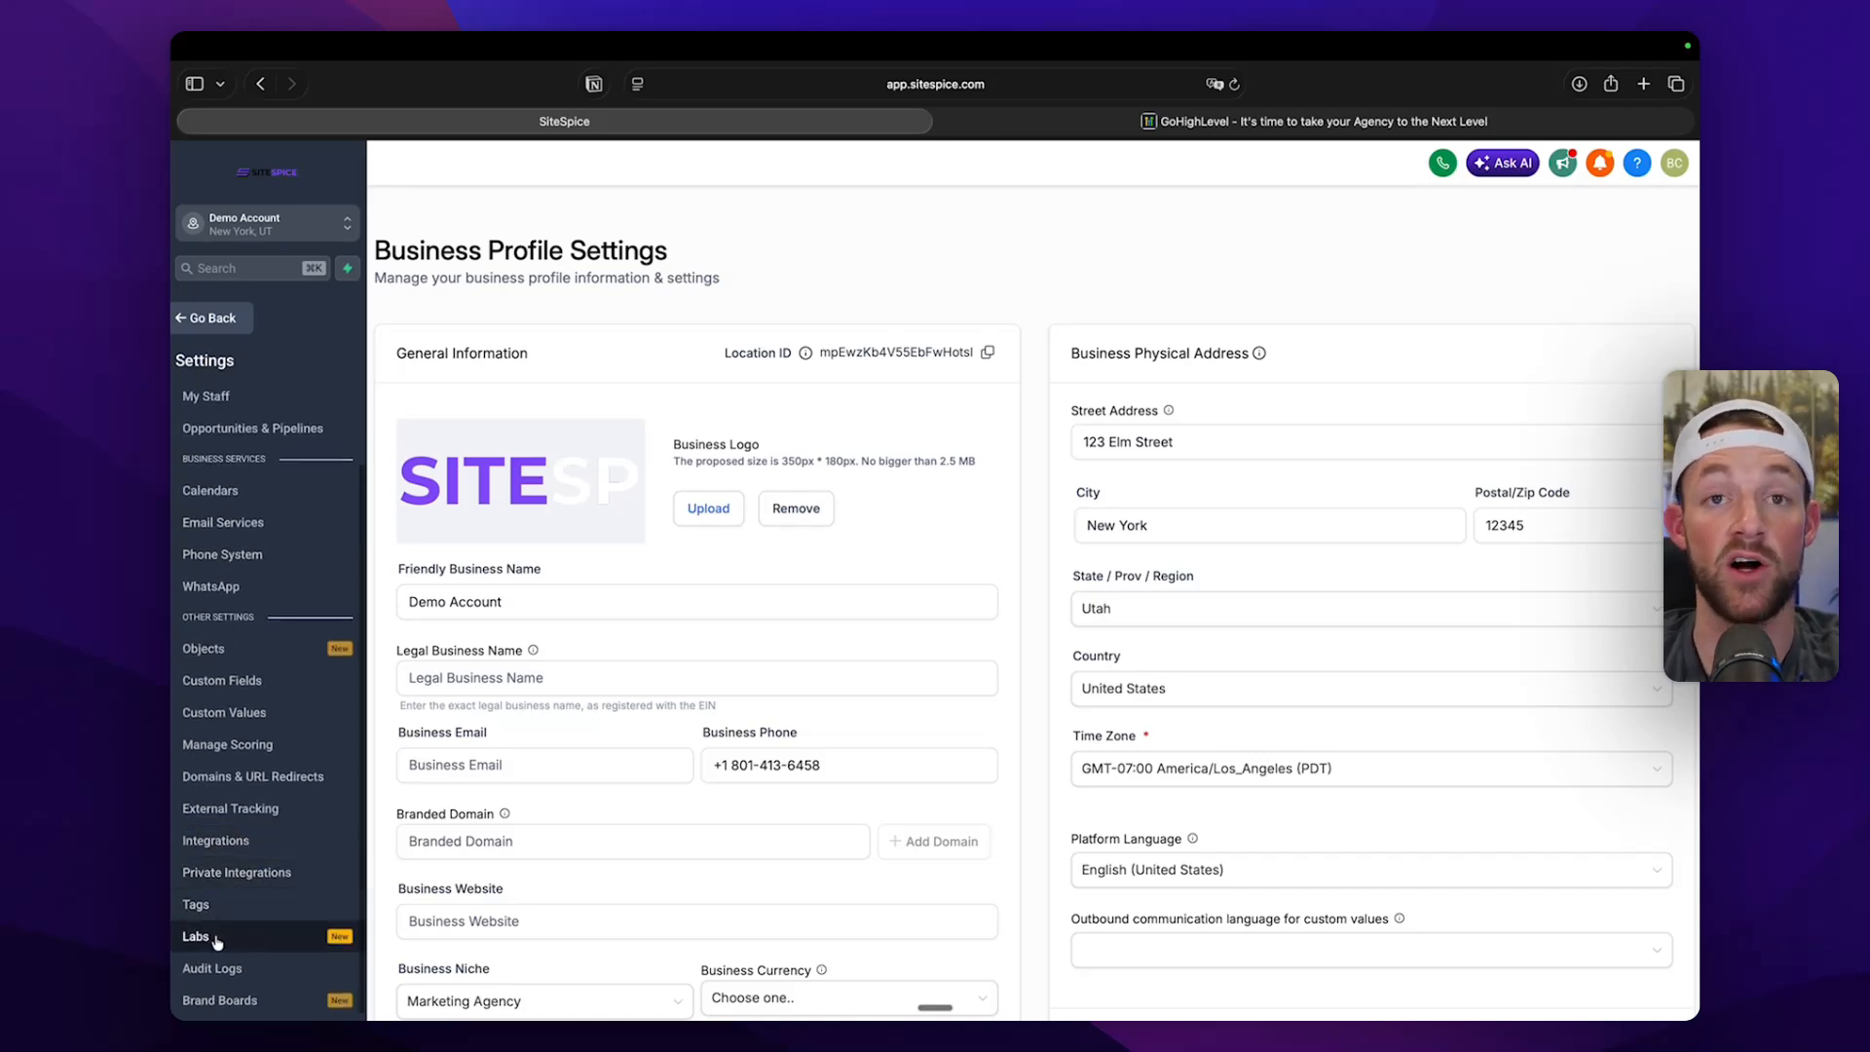
{"action": "left_click", "coordinate": [196, 936]}
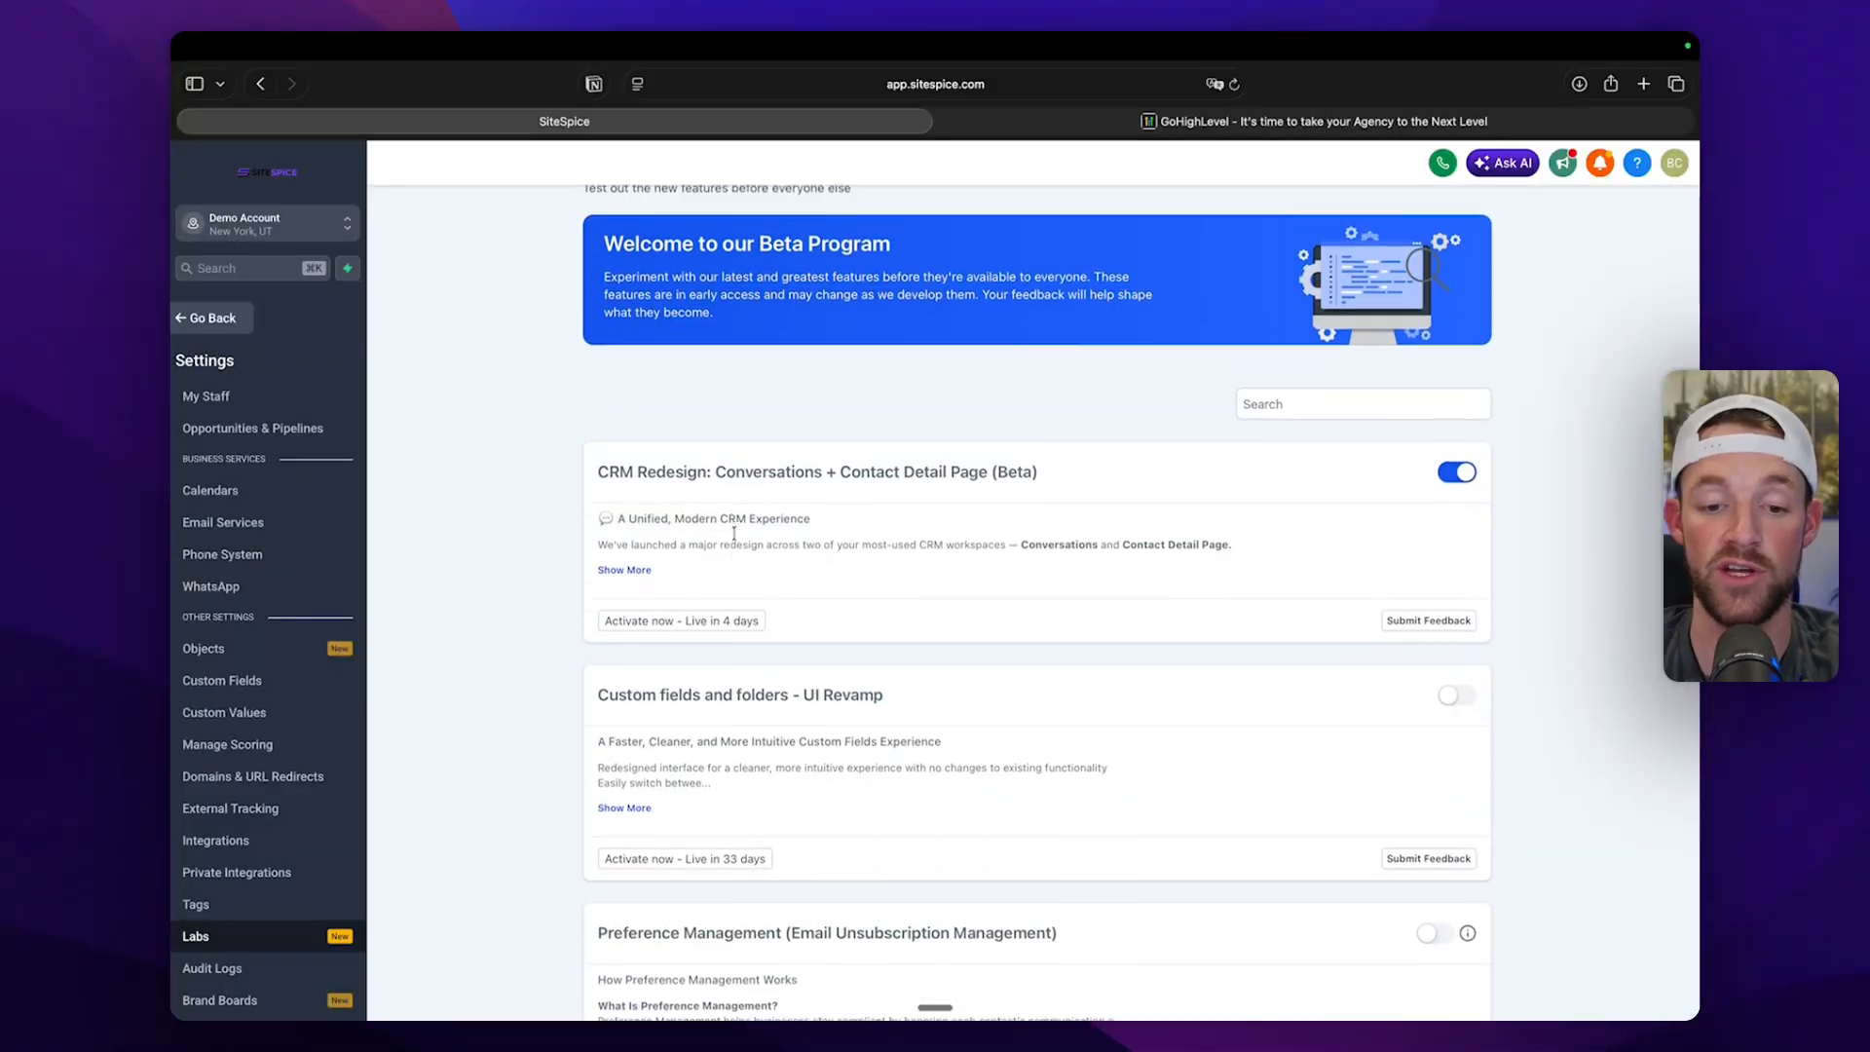
{"action": "scroll", "coordinate": [733, 533], "scroll_direction": "down", "scroll_amount": 20}
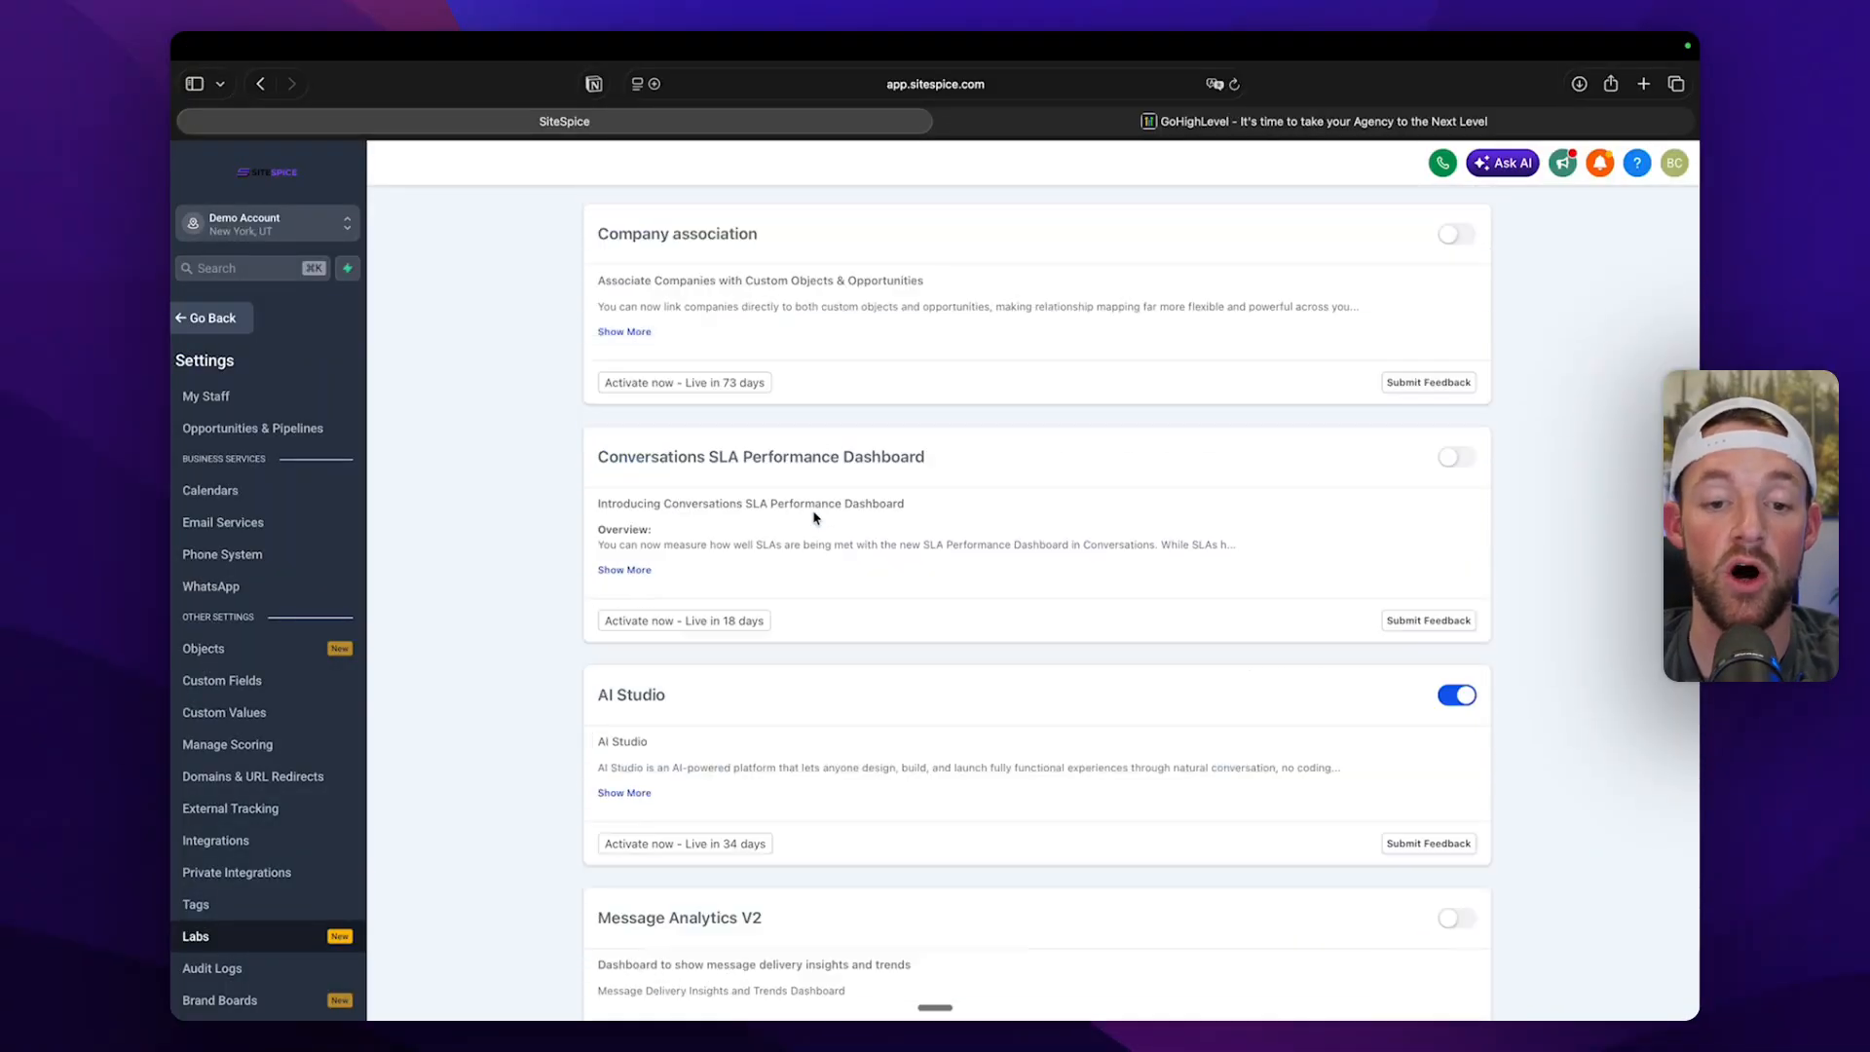
{"action": "scroll", "coordinate": [816, 518], "scroll_direction": "down", "scroll_amount": 2}
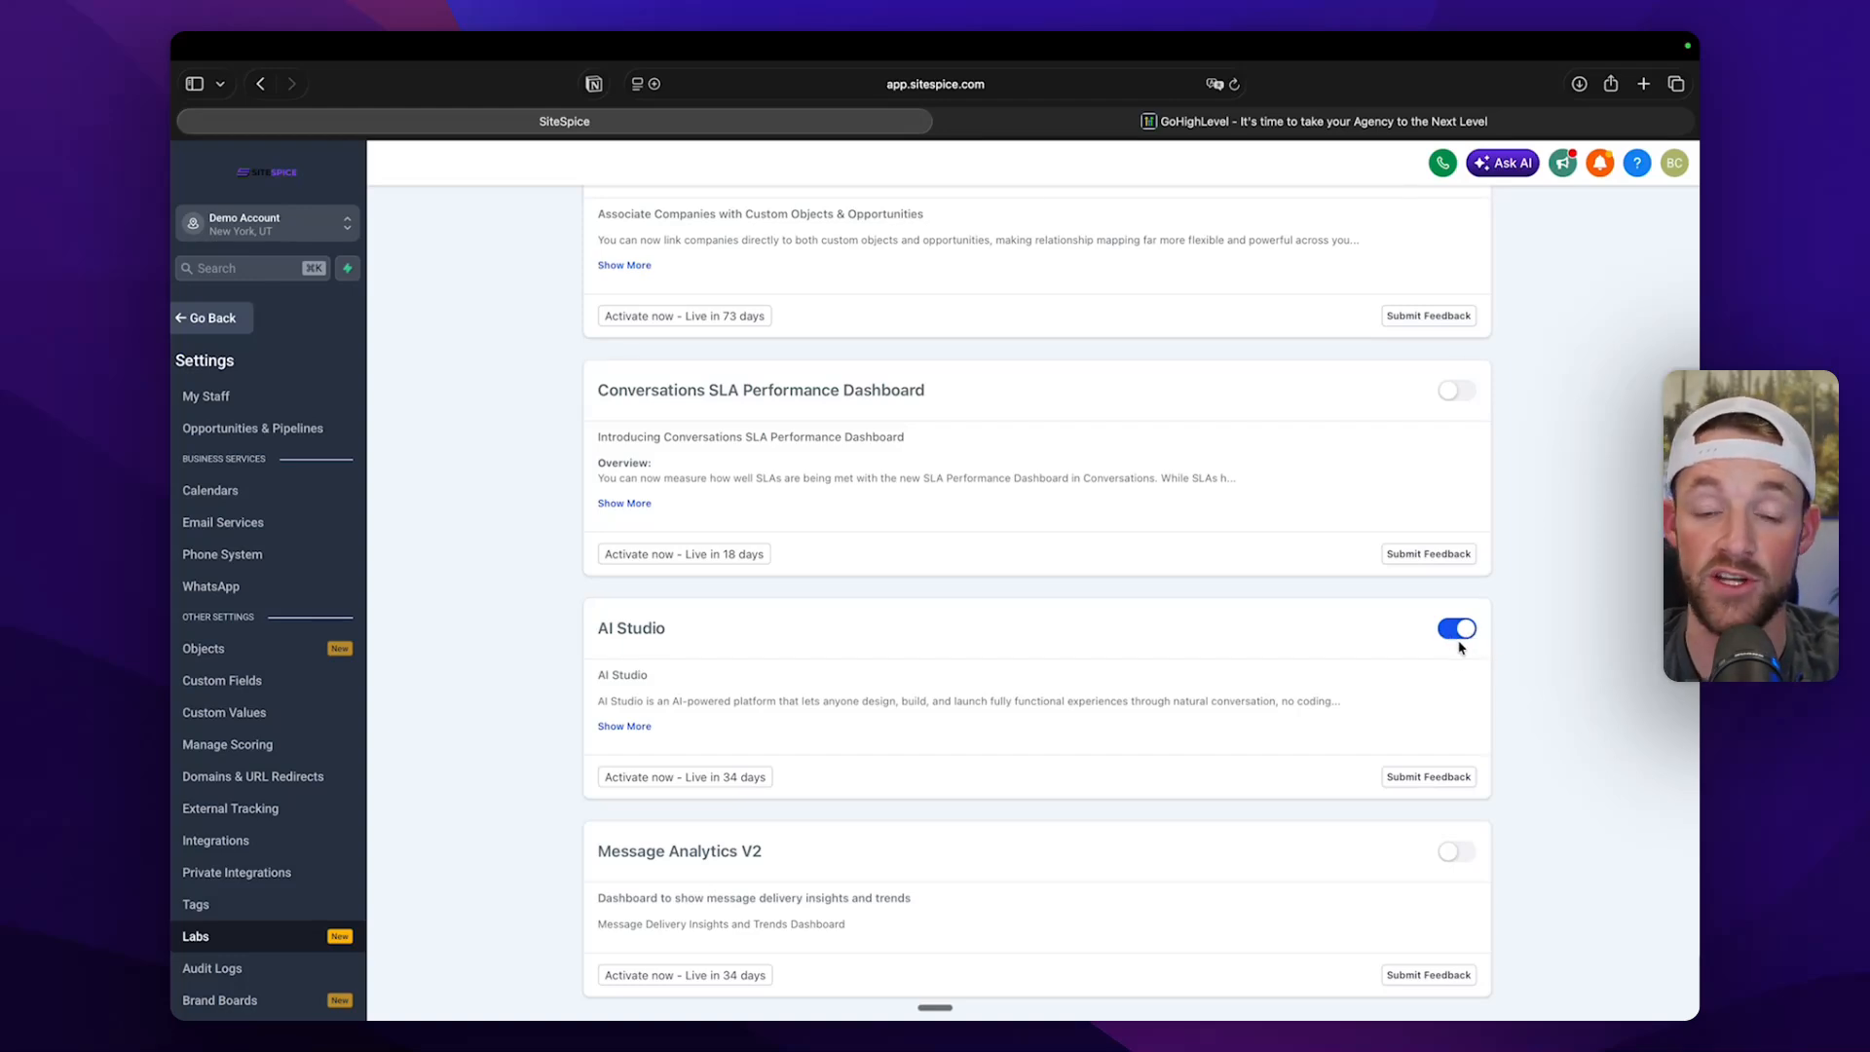
Leave the account settings and open AI Studio.
{"action": "left_click", "coordinate": [213, 319]}
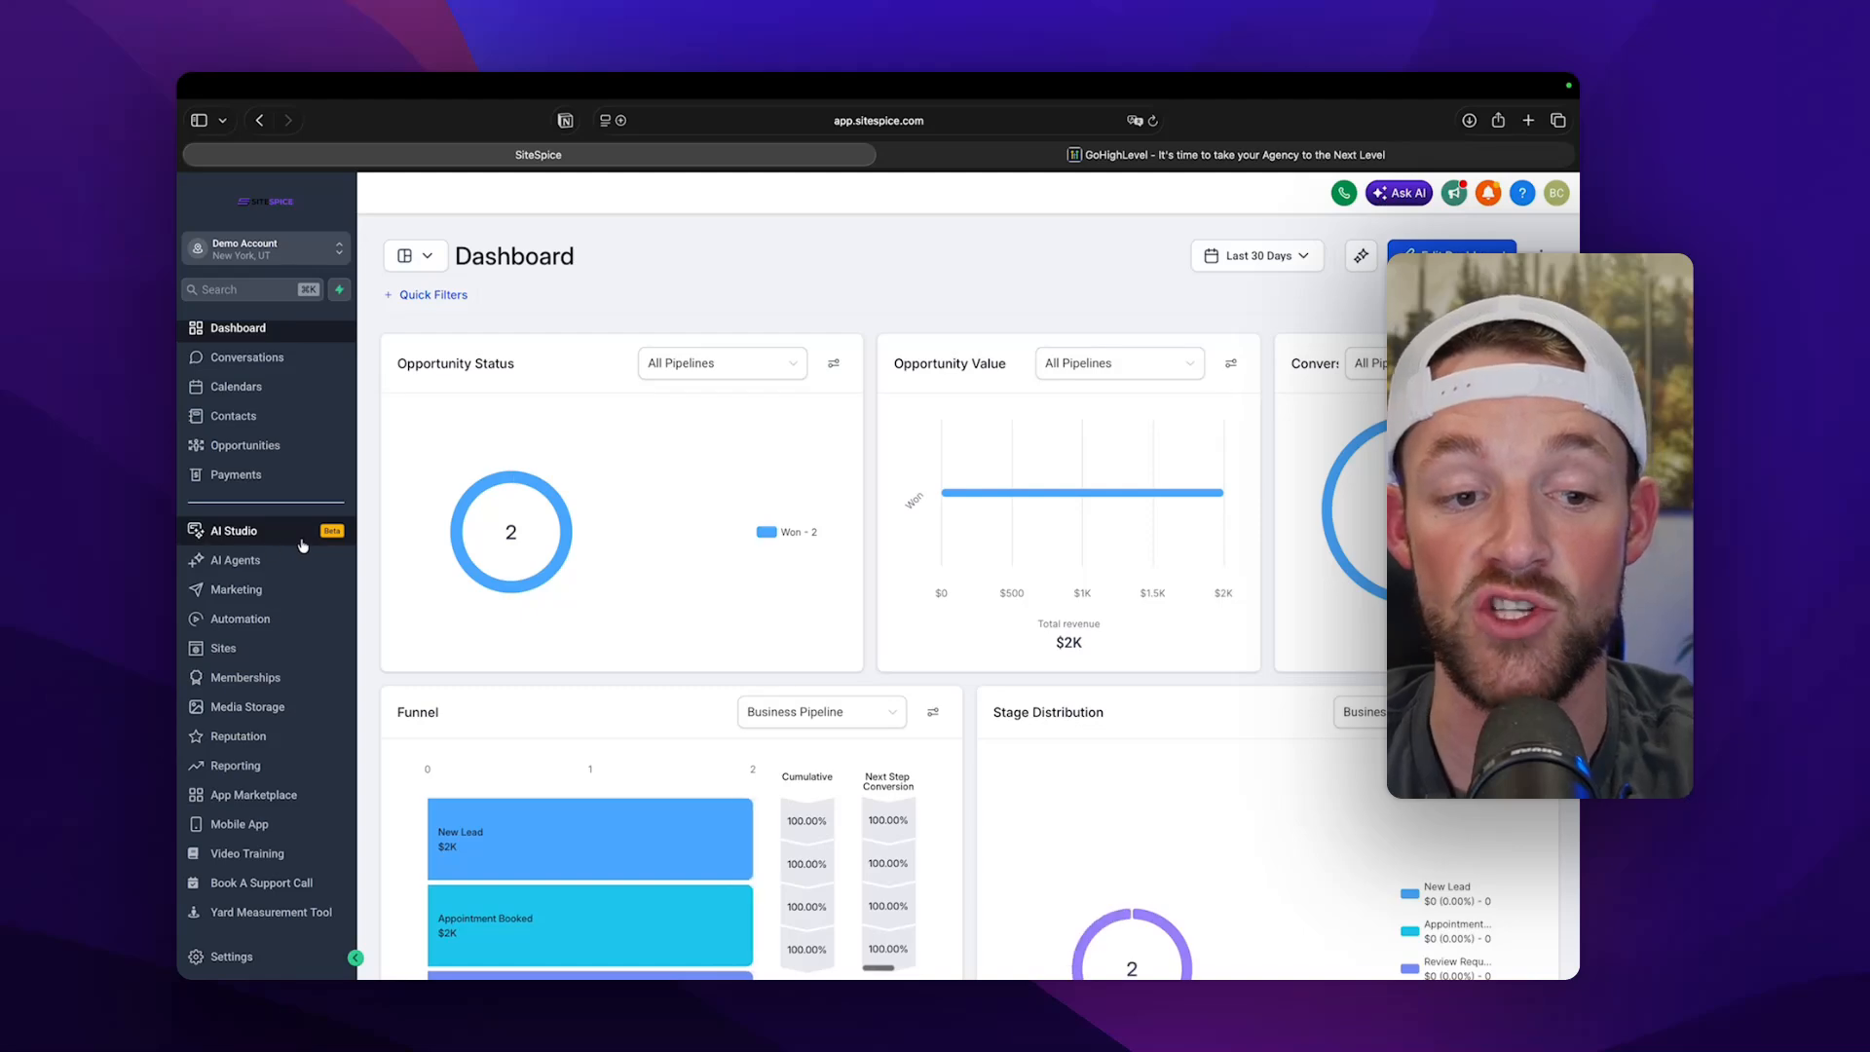
{"action": "left_click", "coordinate": [244, 534]}
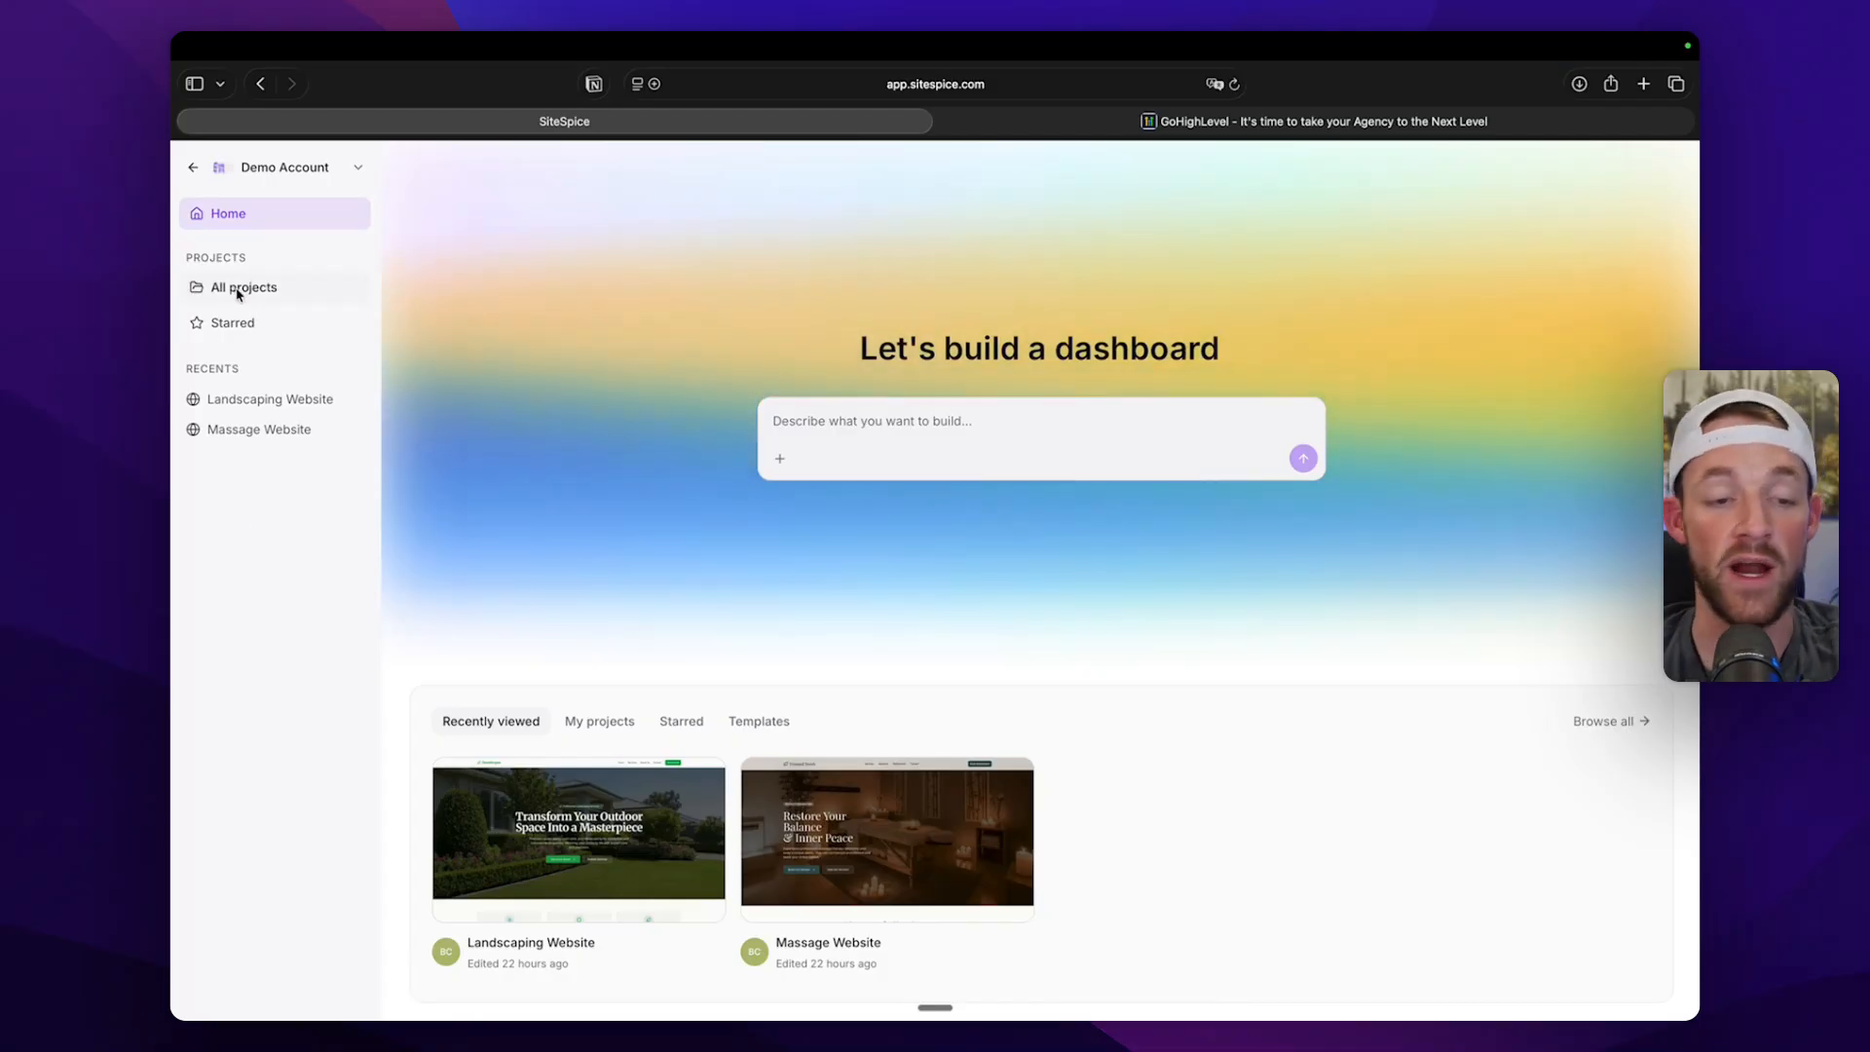
Look through the AI Studio project list, home page and starter templates.
{"action": "left_click", "coordinate": [237, 292]}
{"action": "left_click", "coordinate": [242, 214]}
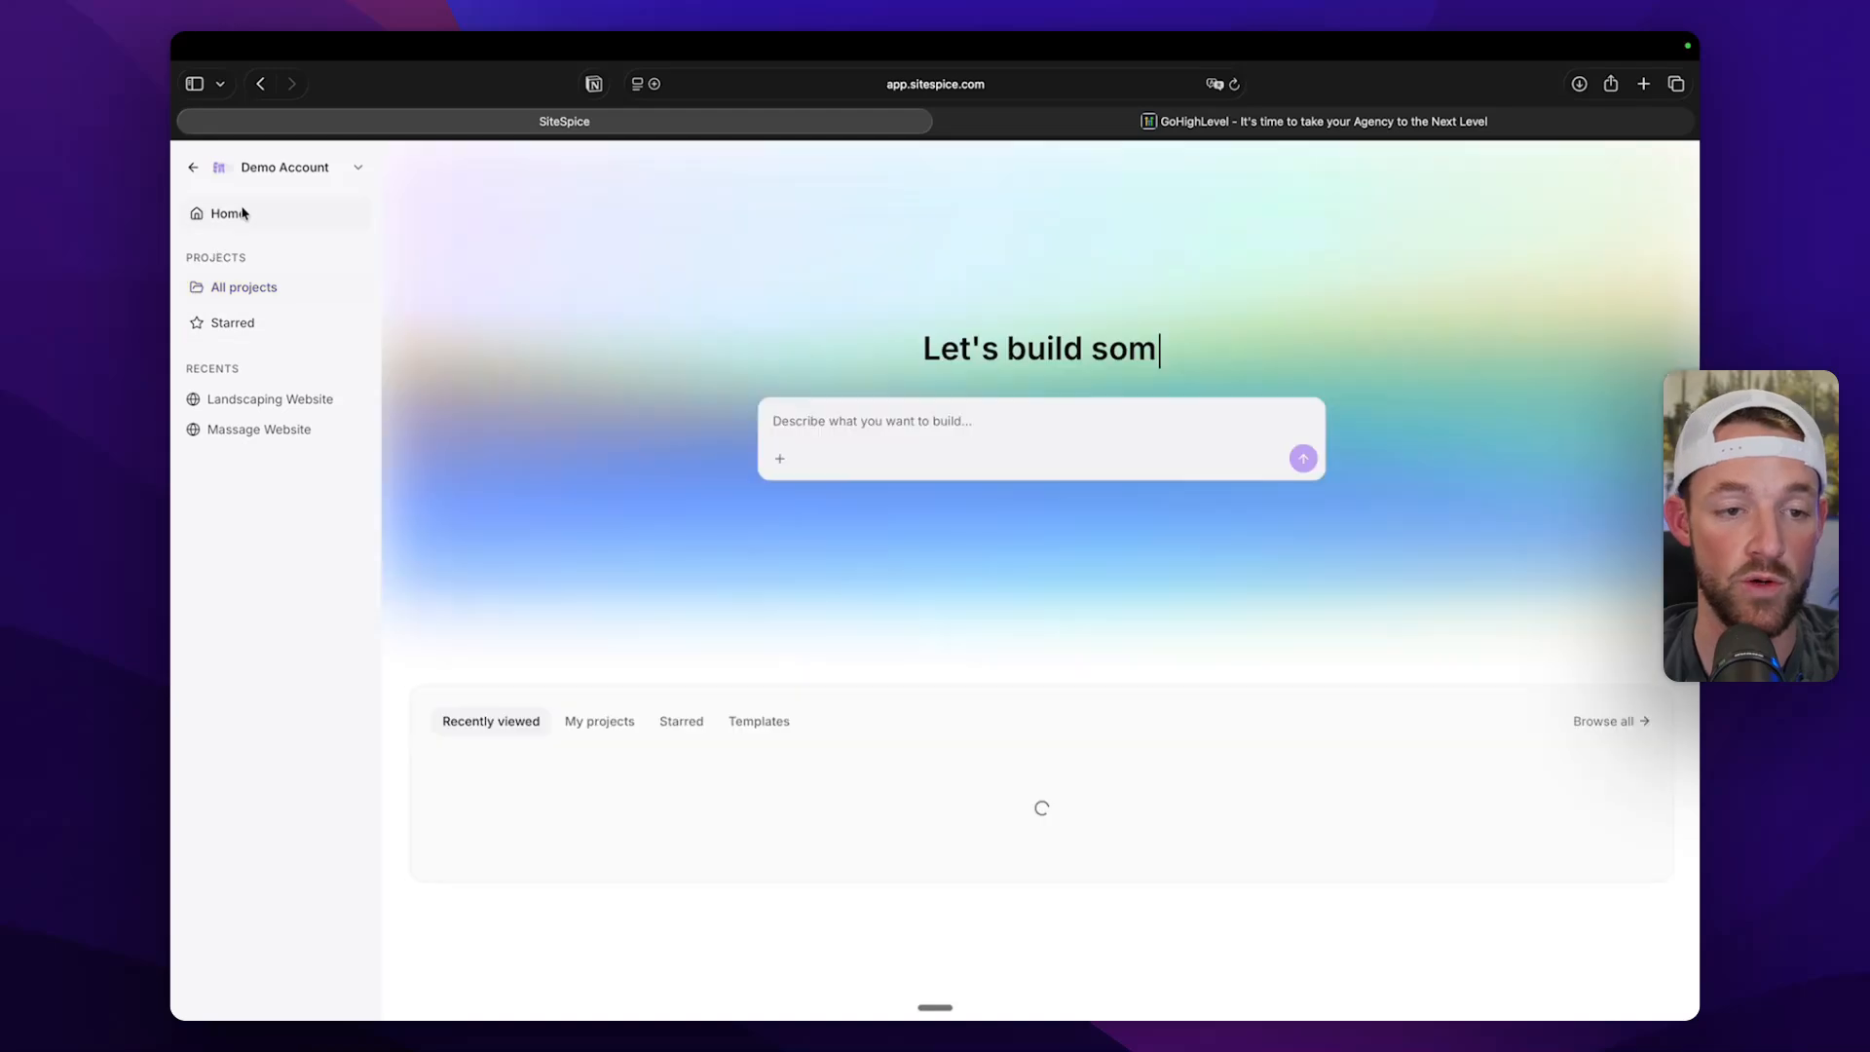
{"action": "left_click", "coordinate": [759, 721]}
{"action": "scroll", "coordinate": [762, 725], "scroll_direction": "down", "scroll_amount": 5}
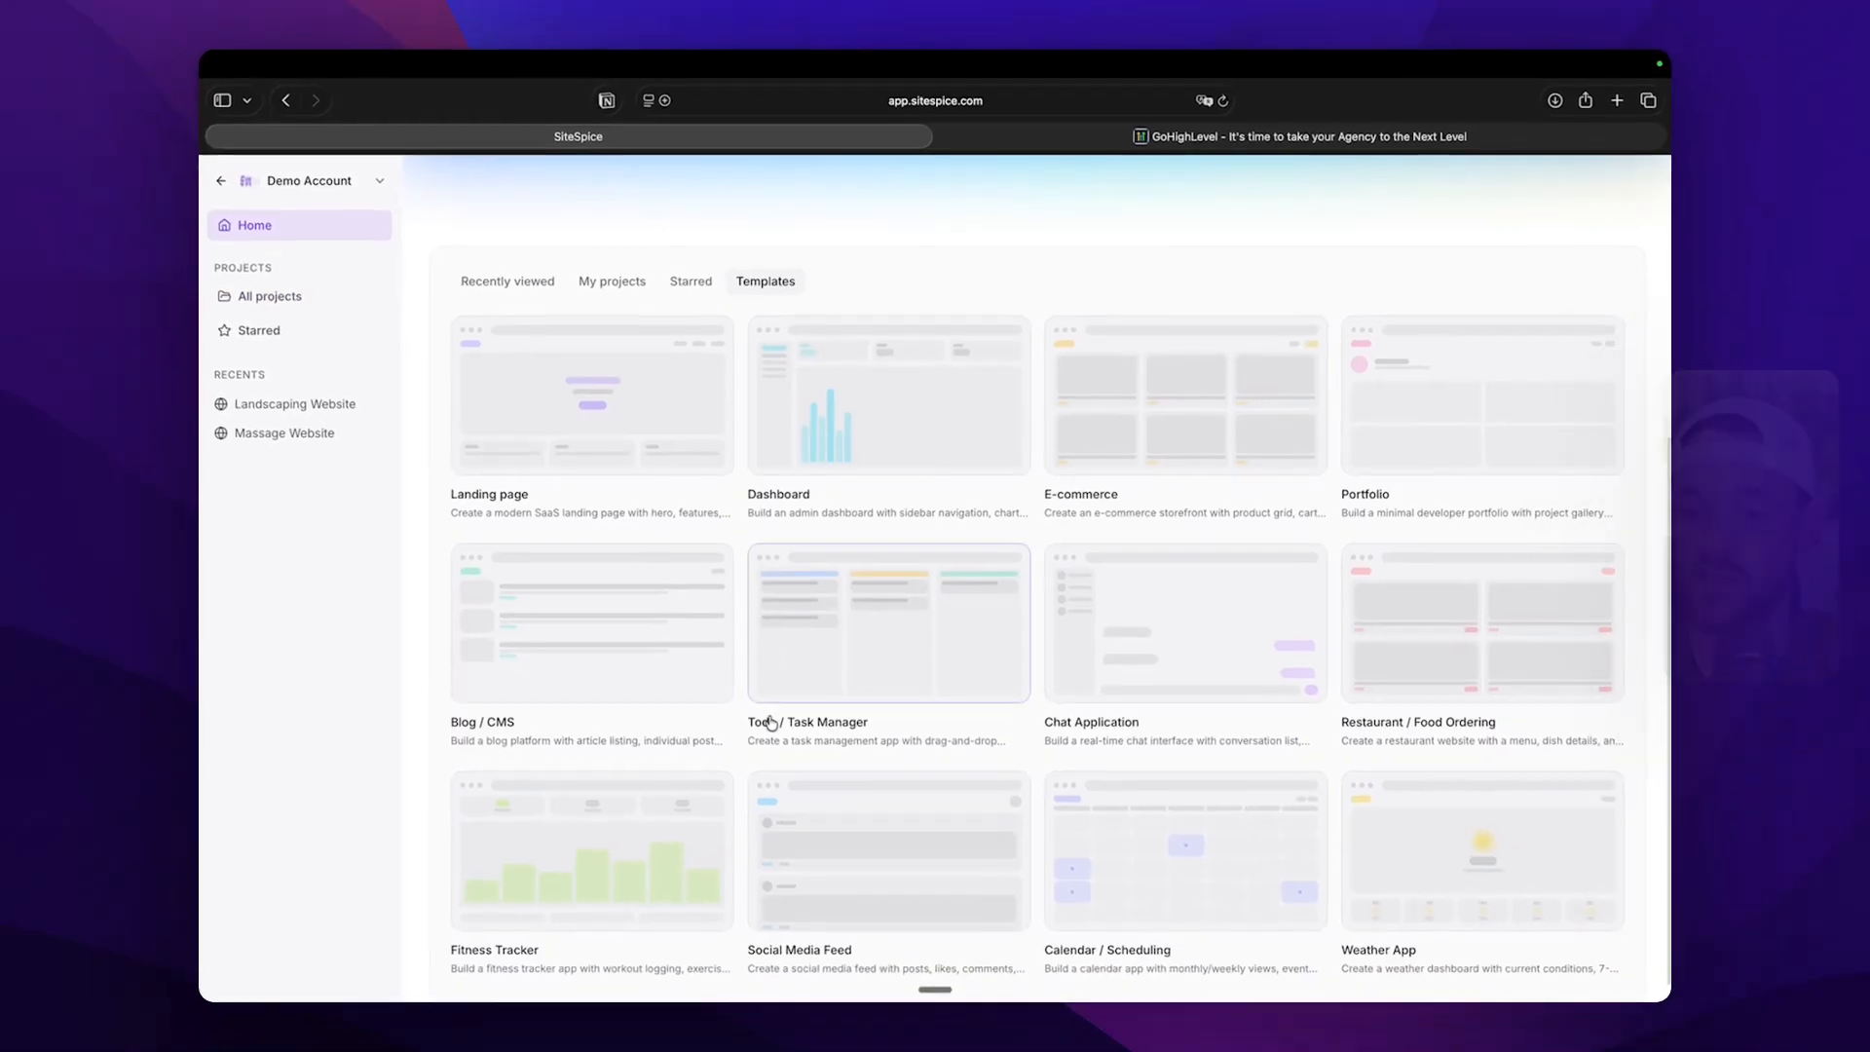
{"action": "scroll", "coordinate": [951, 548], "scroll_direction": "down", "scroll_amount": 1}
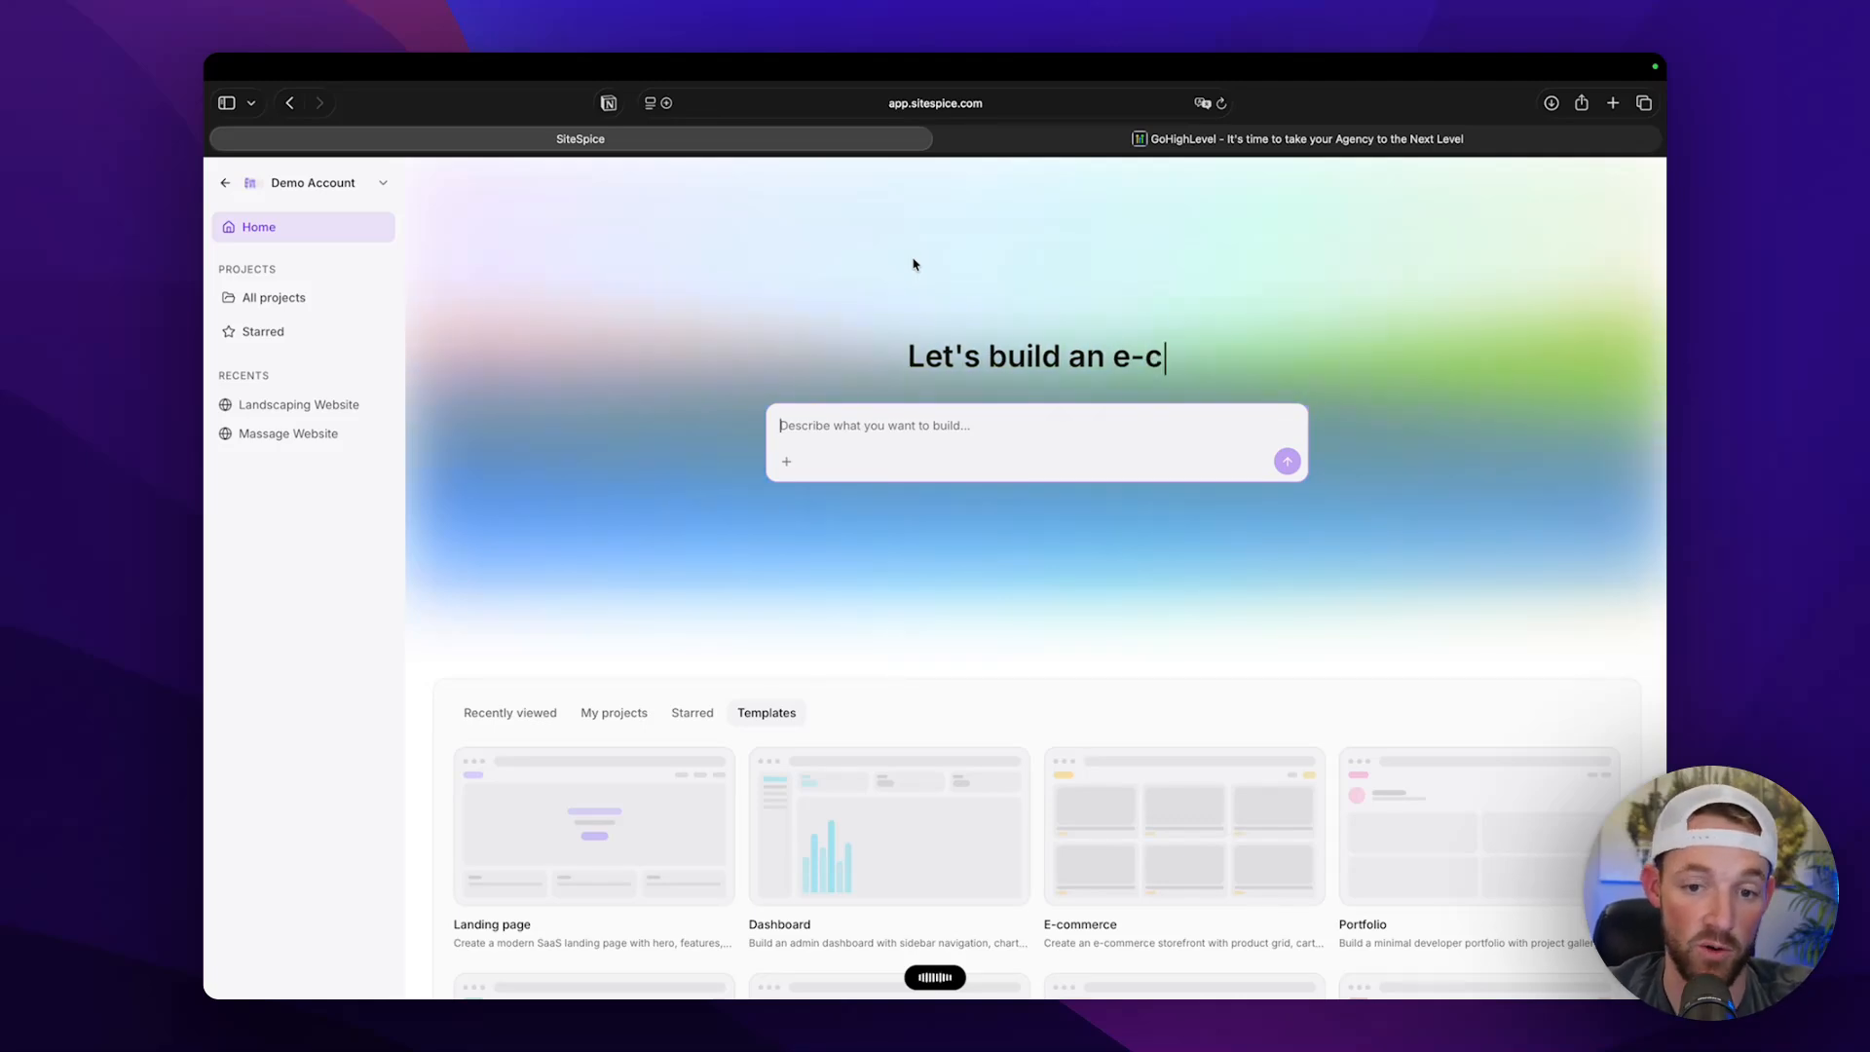
Prompt AI Studio to build a locally SEO-optimized website in brown, green and black for a Boise, Idaho new-home builder with contact form and phone call options.
{"action": "type", "text": "Hello, I want to build out a website for a local construction company. It is based in Boise, Idaho, and they specifically focus on residential construction for new home builds. Their colors are brown, green, and black. We need to make sure that this is locally SEO optimized for people that are looking for the service that they can either fill out a contact form or give us a phone call."}
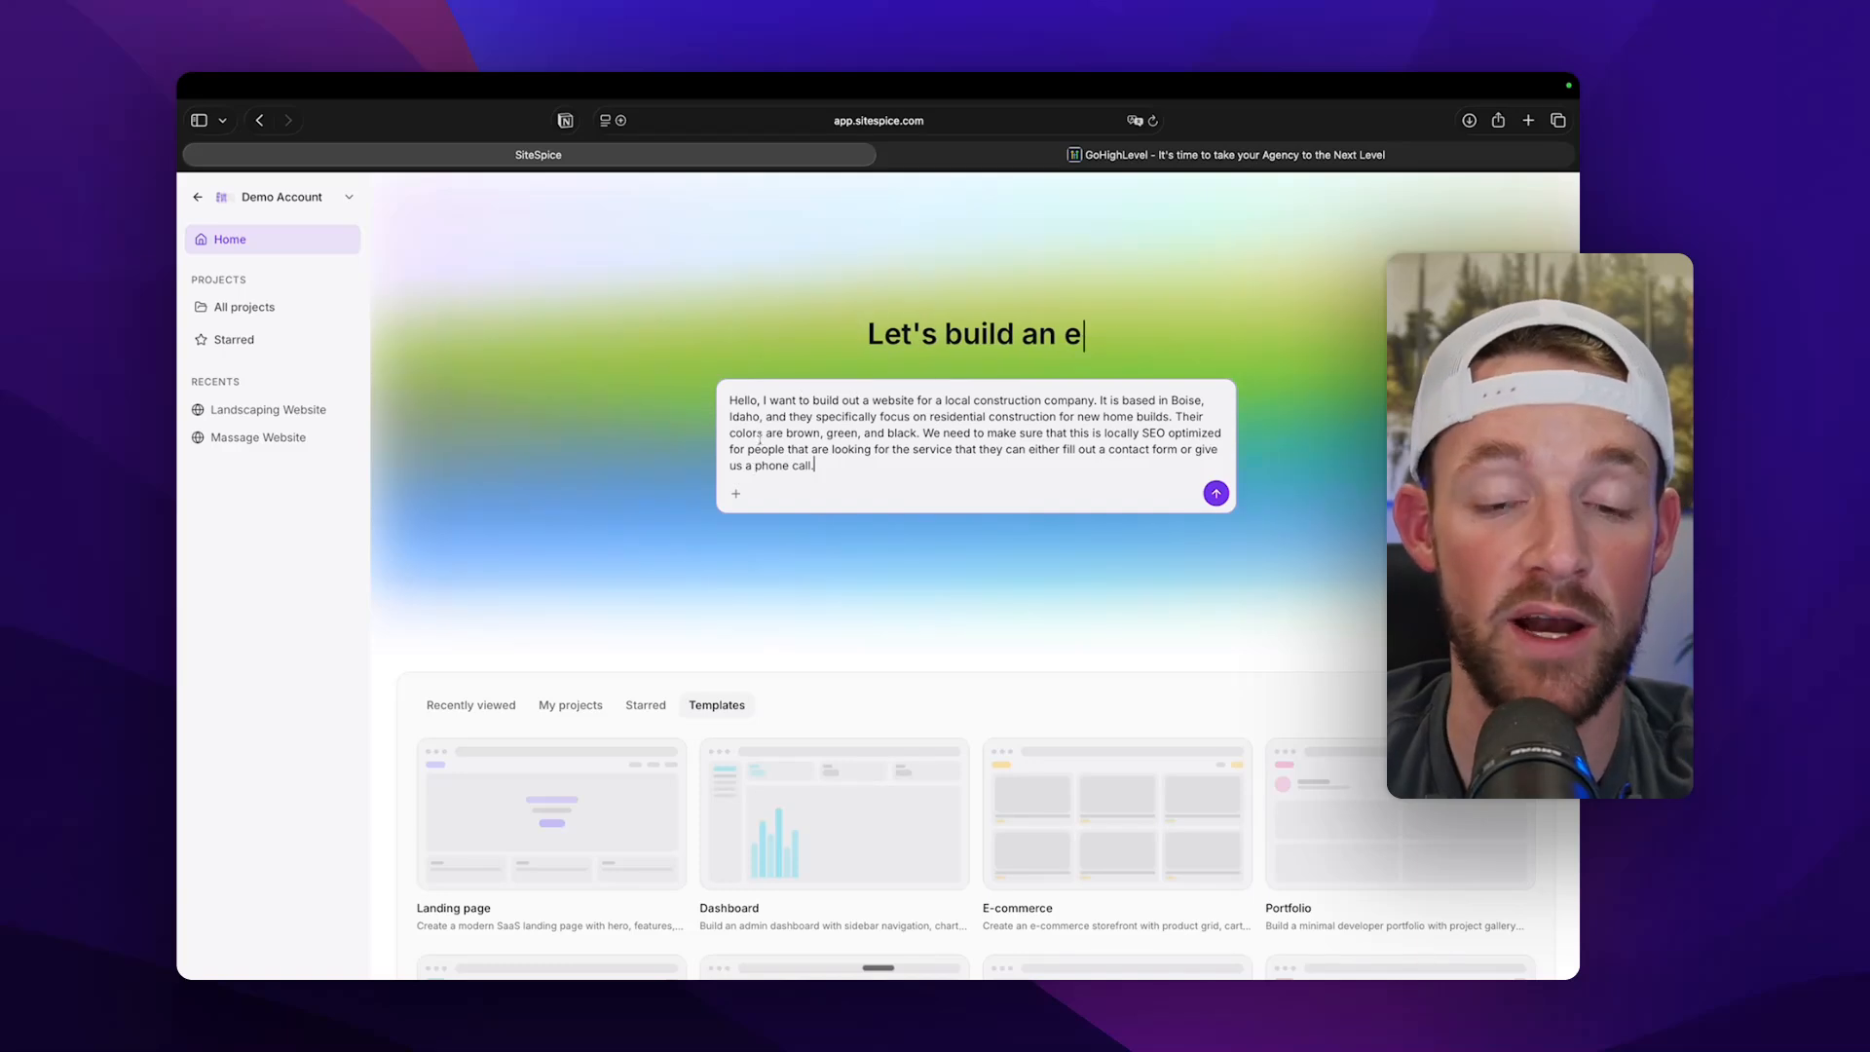
{"action": "key", "text": "Return"}
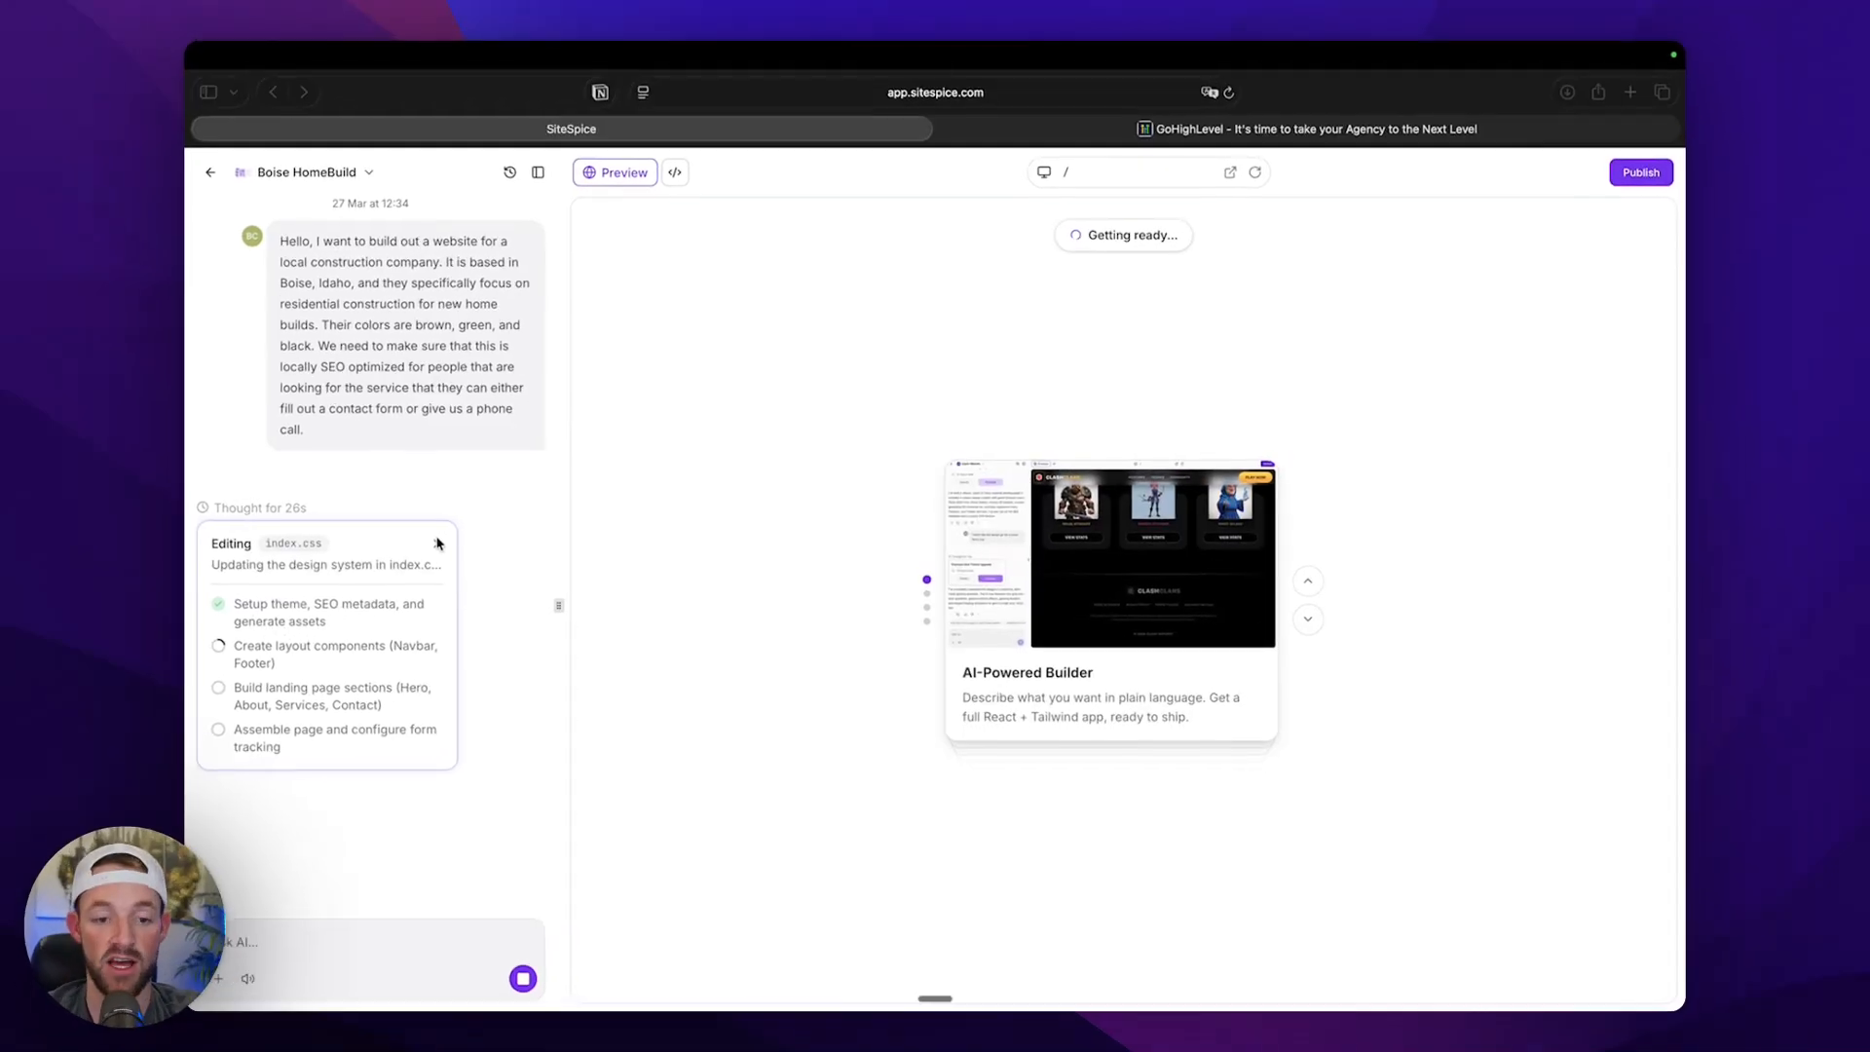
Open the details of the running build and view the first two generated images.
{"action": "left_click", "coordinate": [421, 545]}
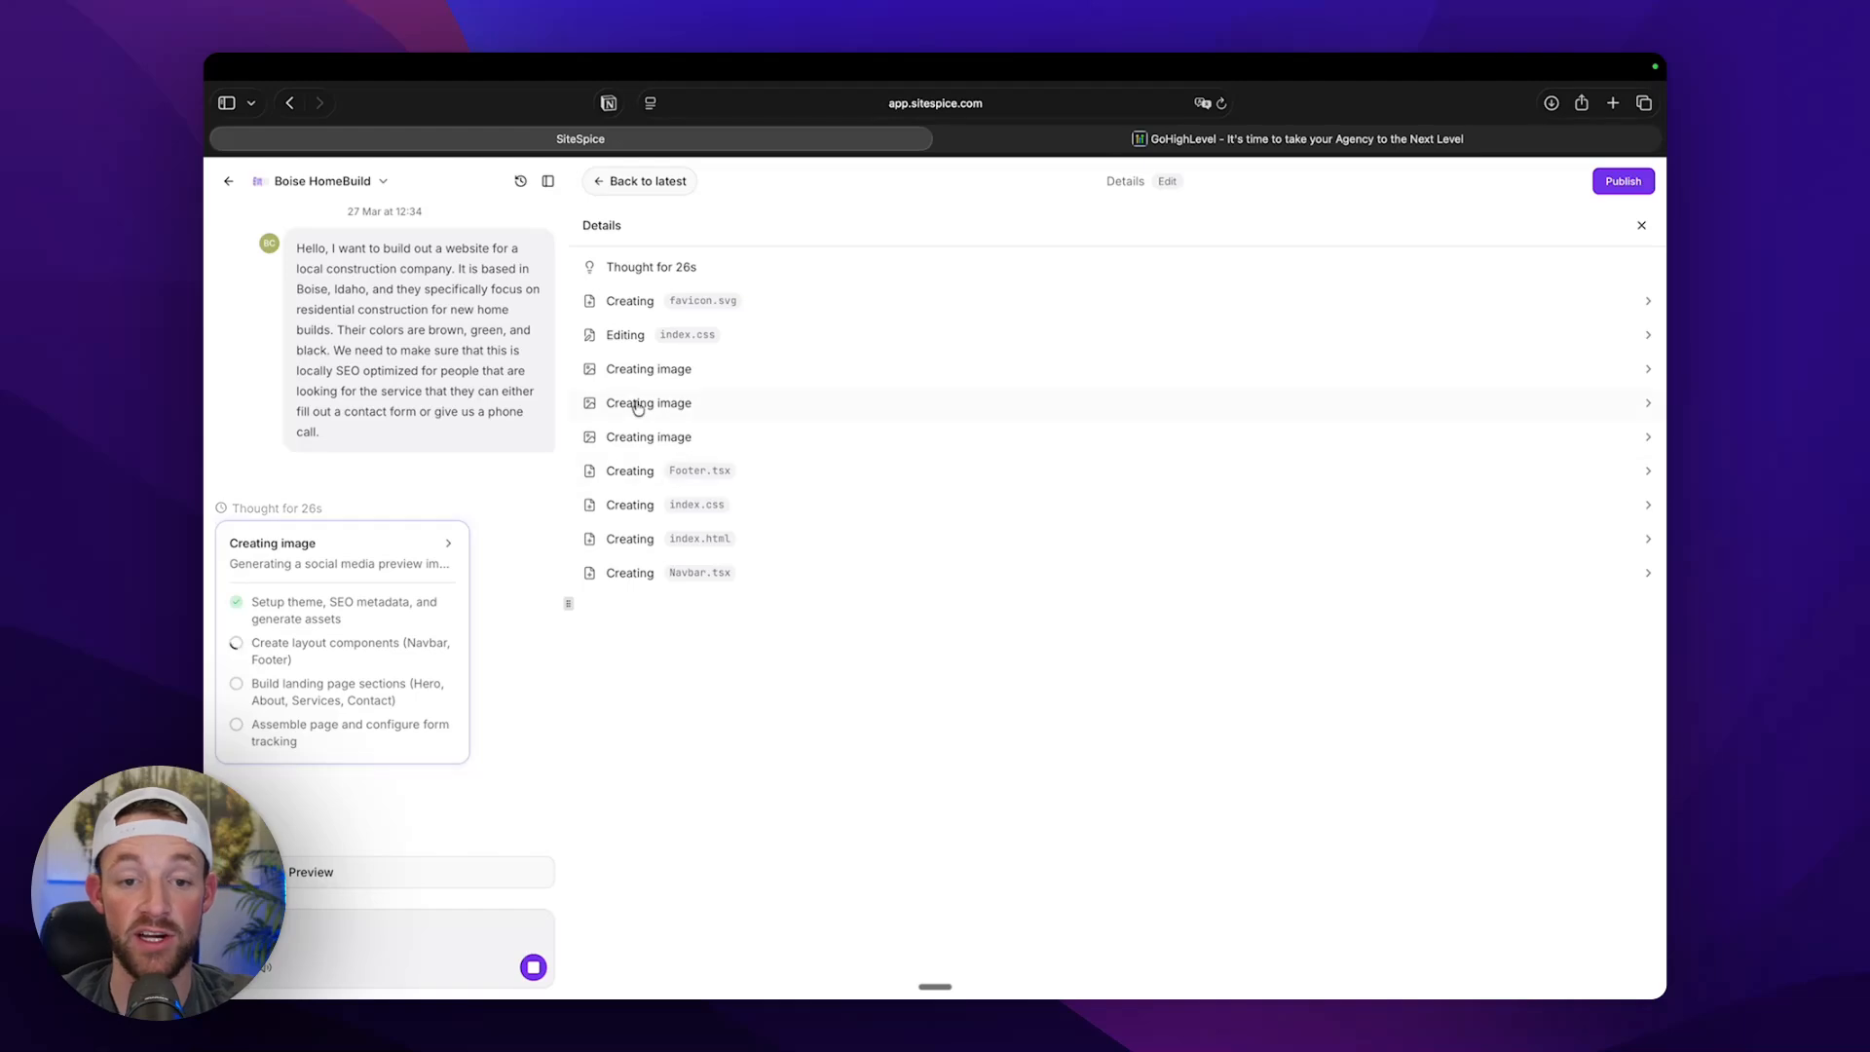
{"action": "left_click", "coordinate": [645, 371]}
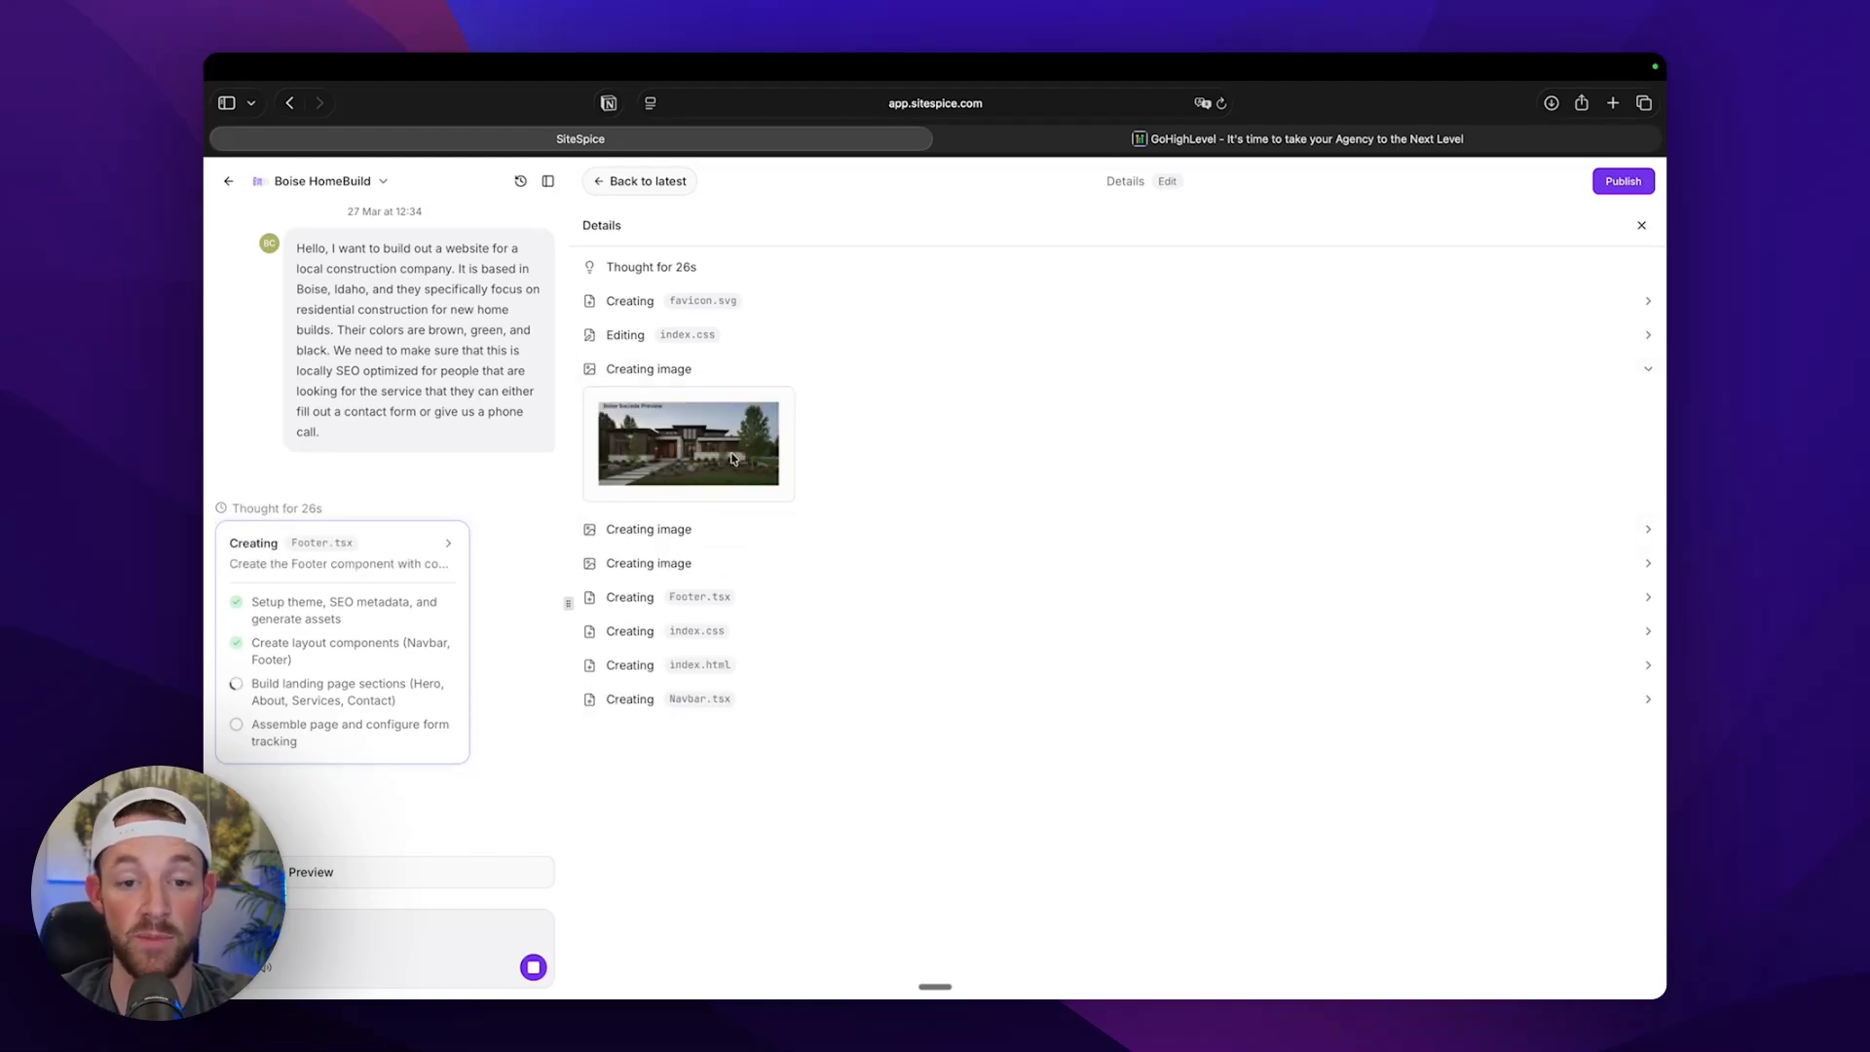
{"action": "left_click", "coordinate": [658, 536]}
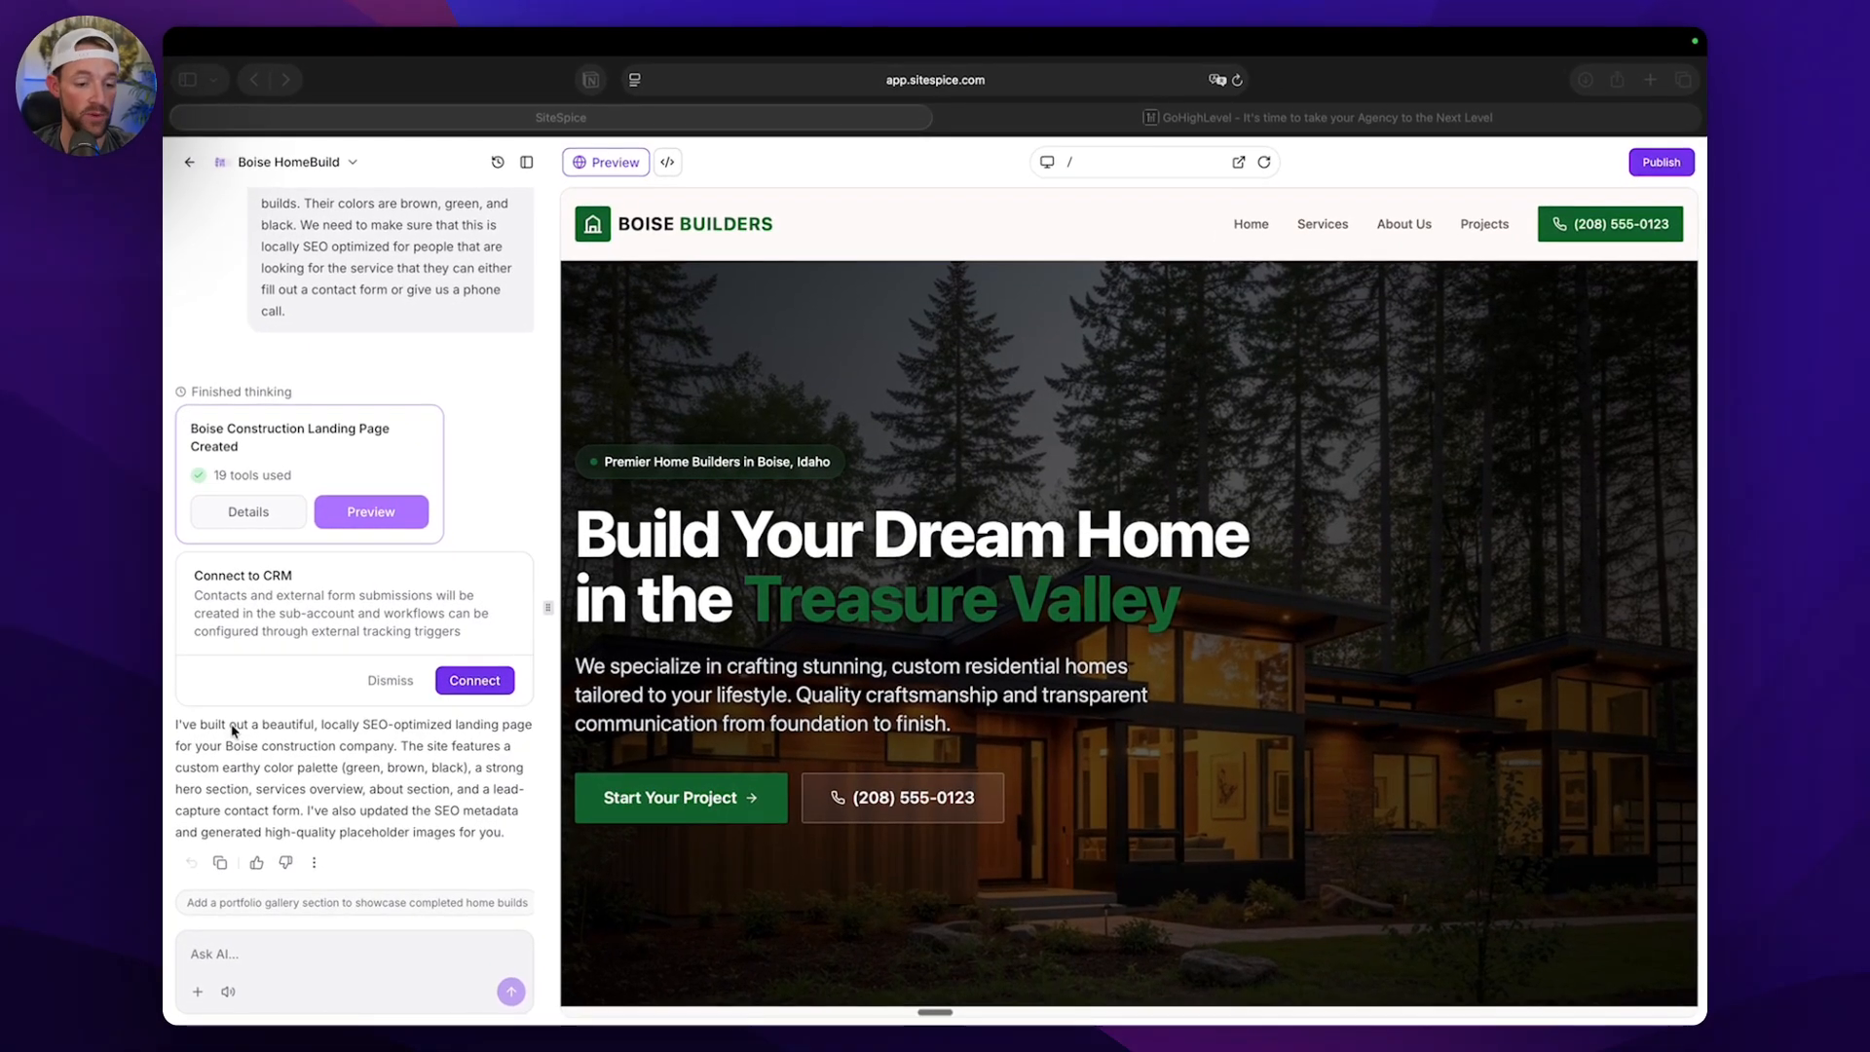
Hide the chat beside the finished site and check the preview at tablet and mobile sizes before returning to desktop.
{"action": "left_click", "coordinate": [206, 733]}
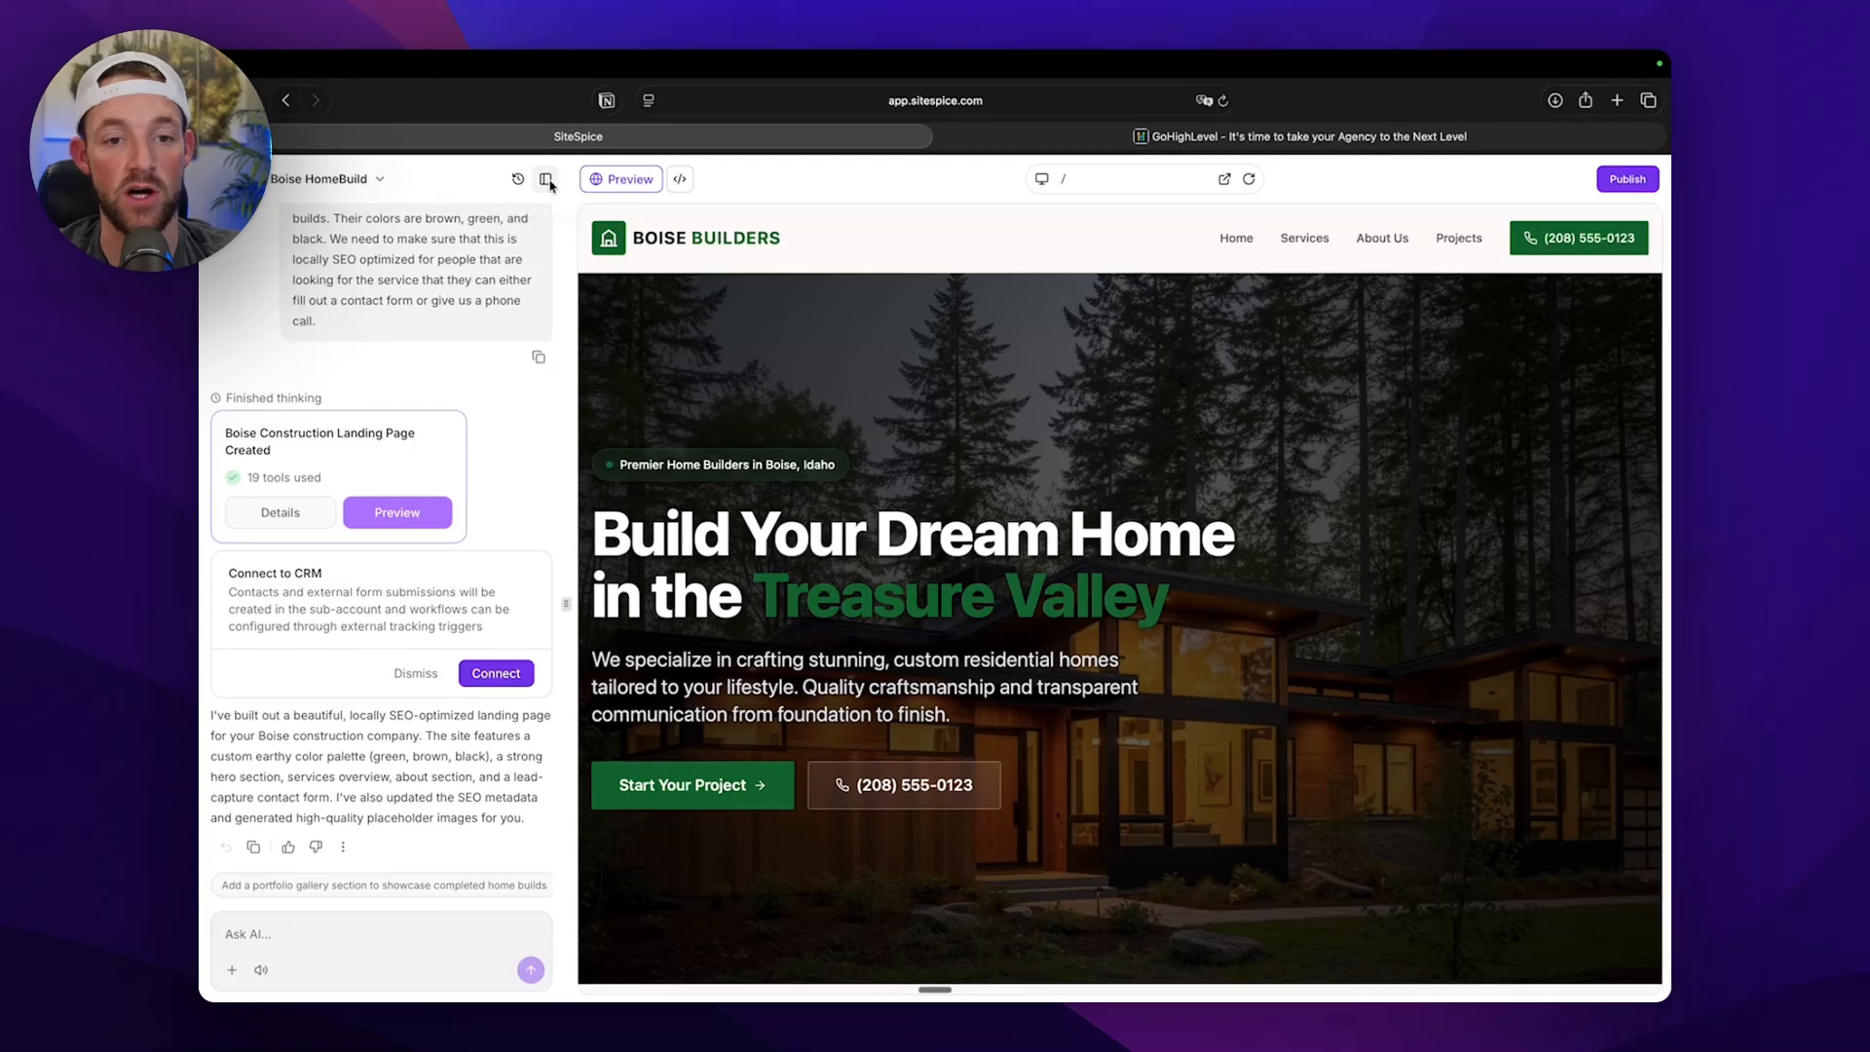
{"action": "left_click", "coordinate": [548, 181]}
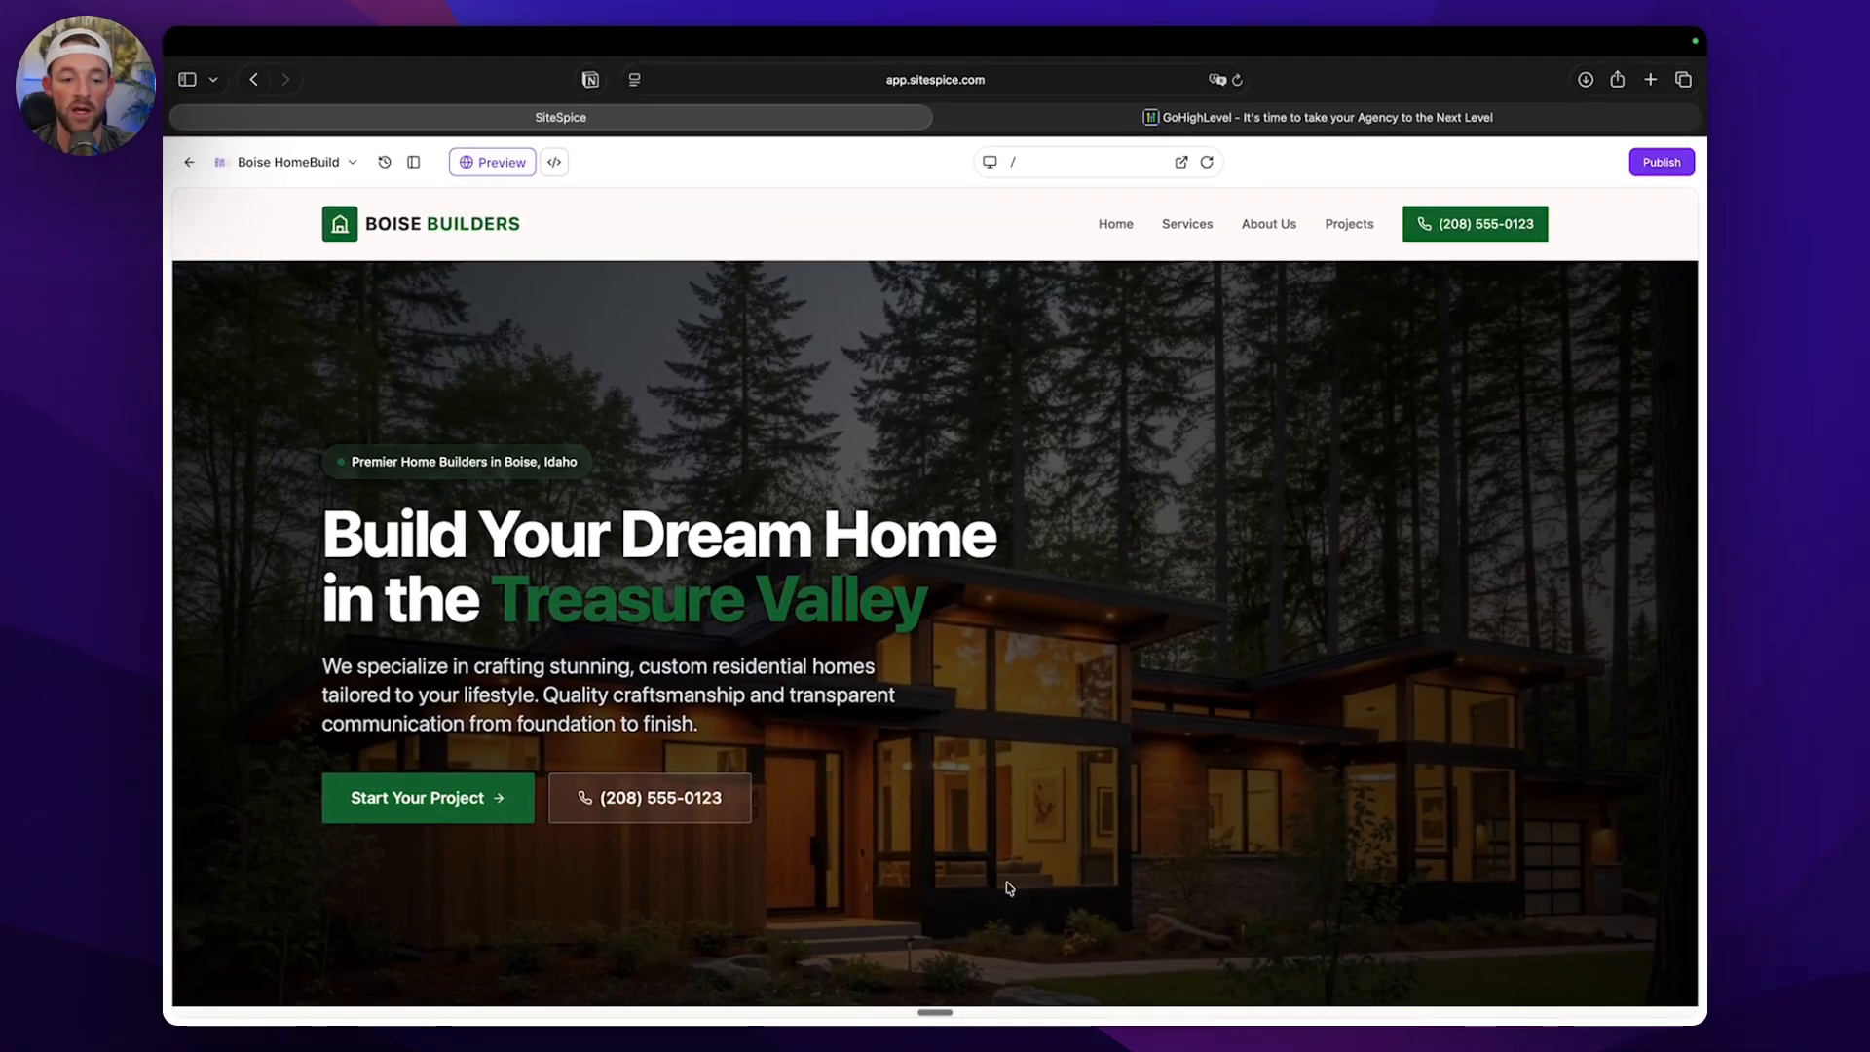
{"action": "left_click", "coordinate": [991, 162]}
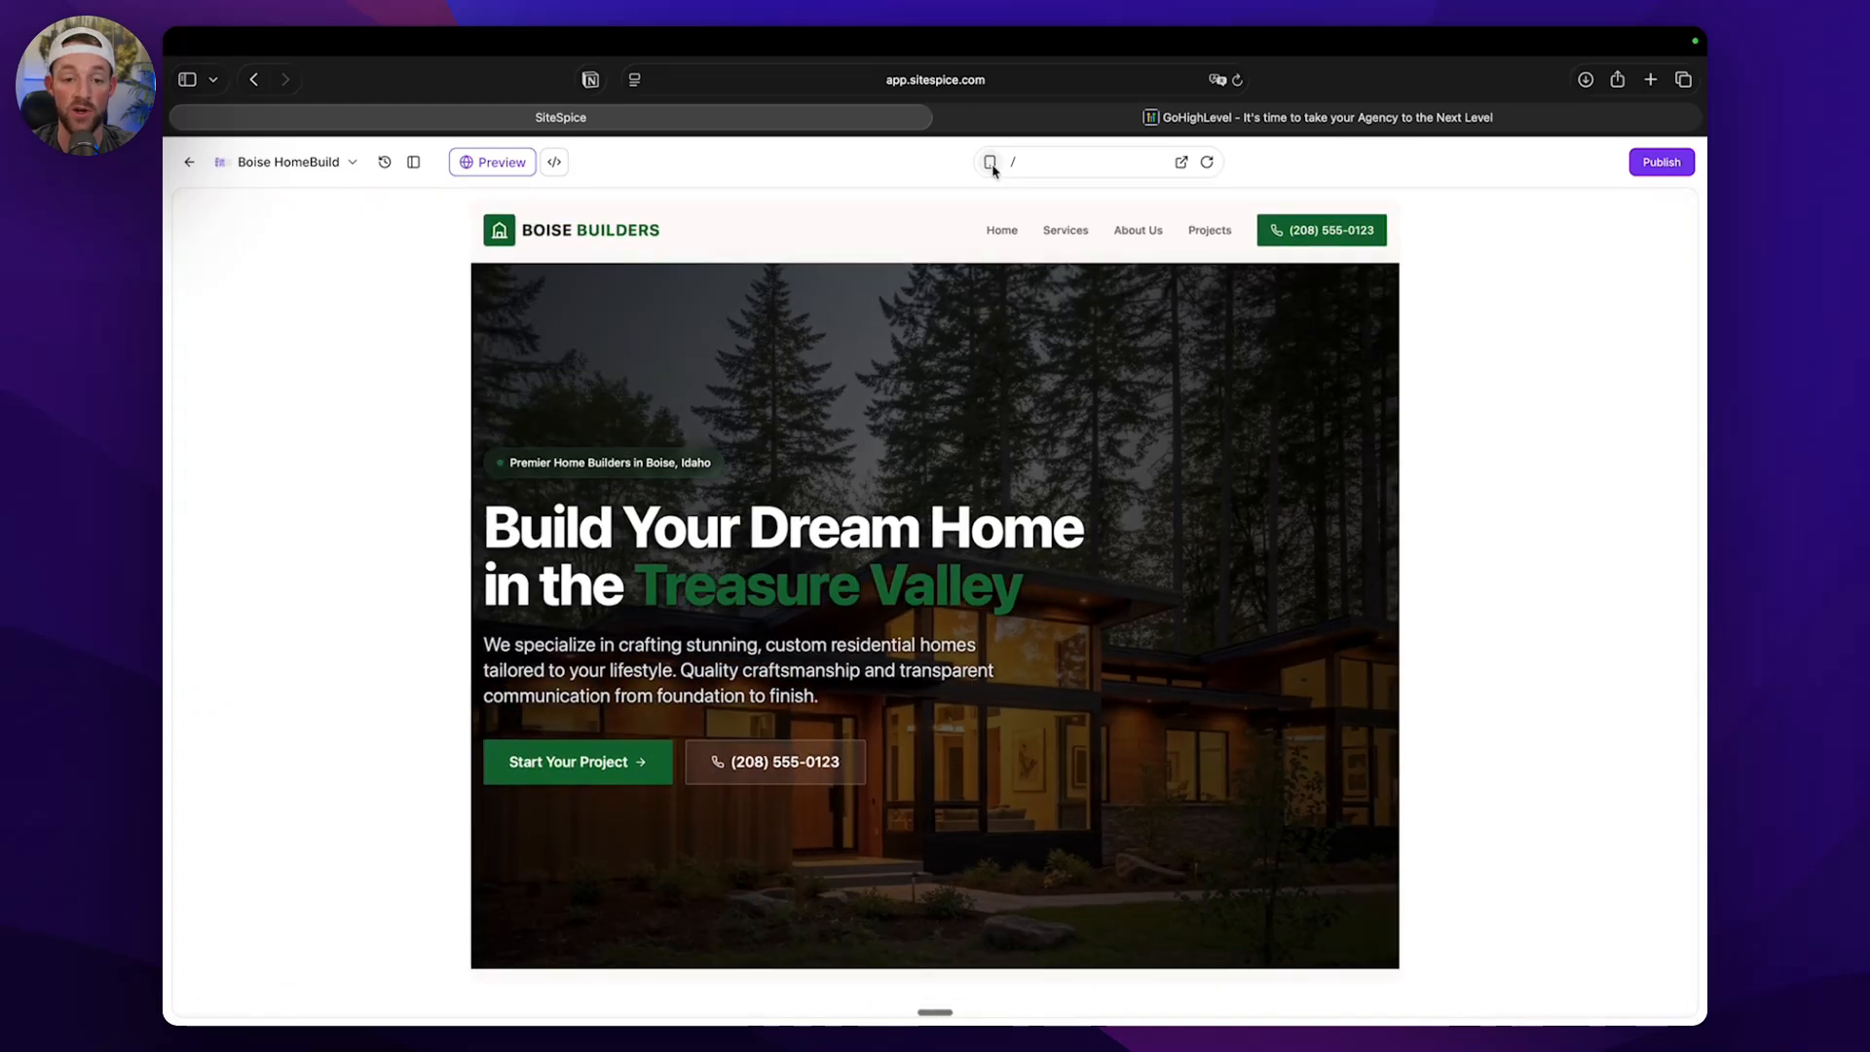
{"action": "left_click", "coordinate": [990, 163]}
{"action": "left_click", "coordinate": [991, 163]}
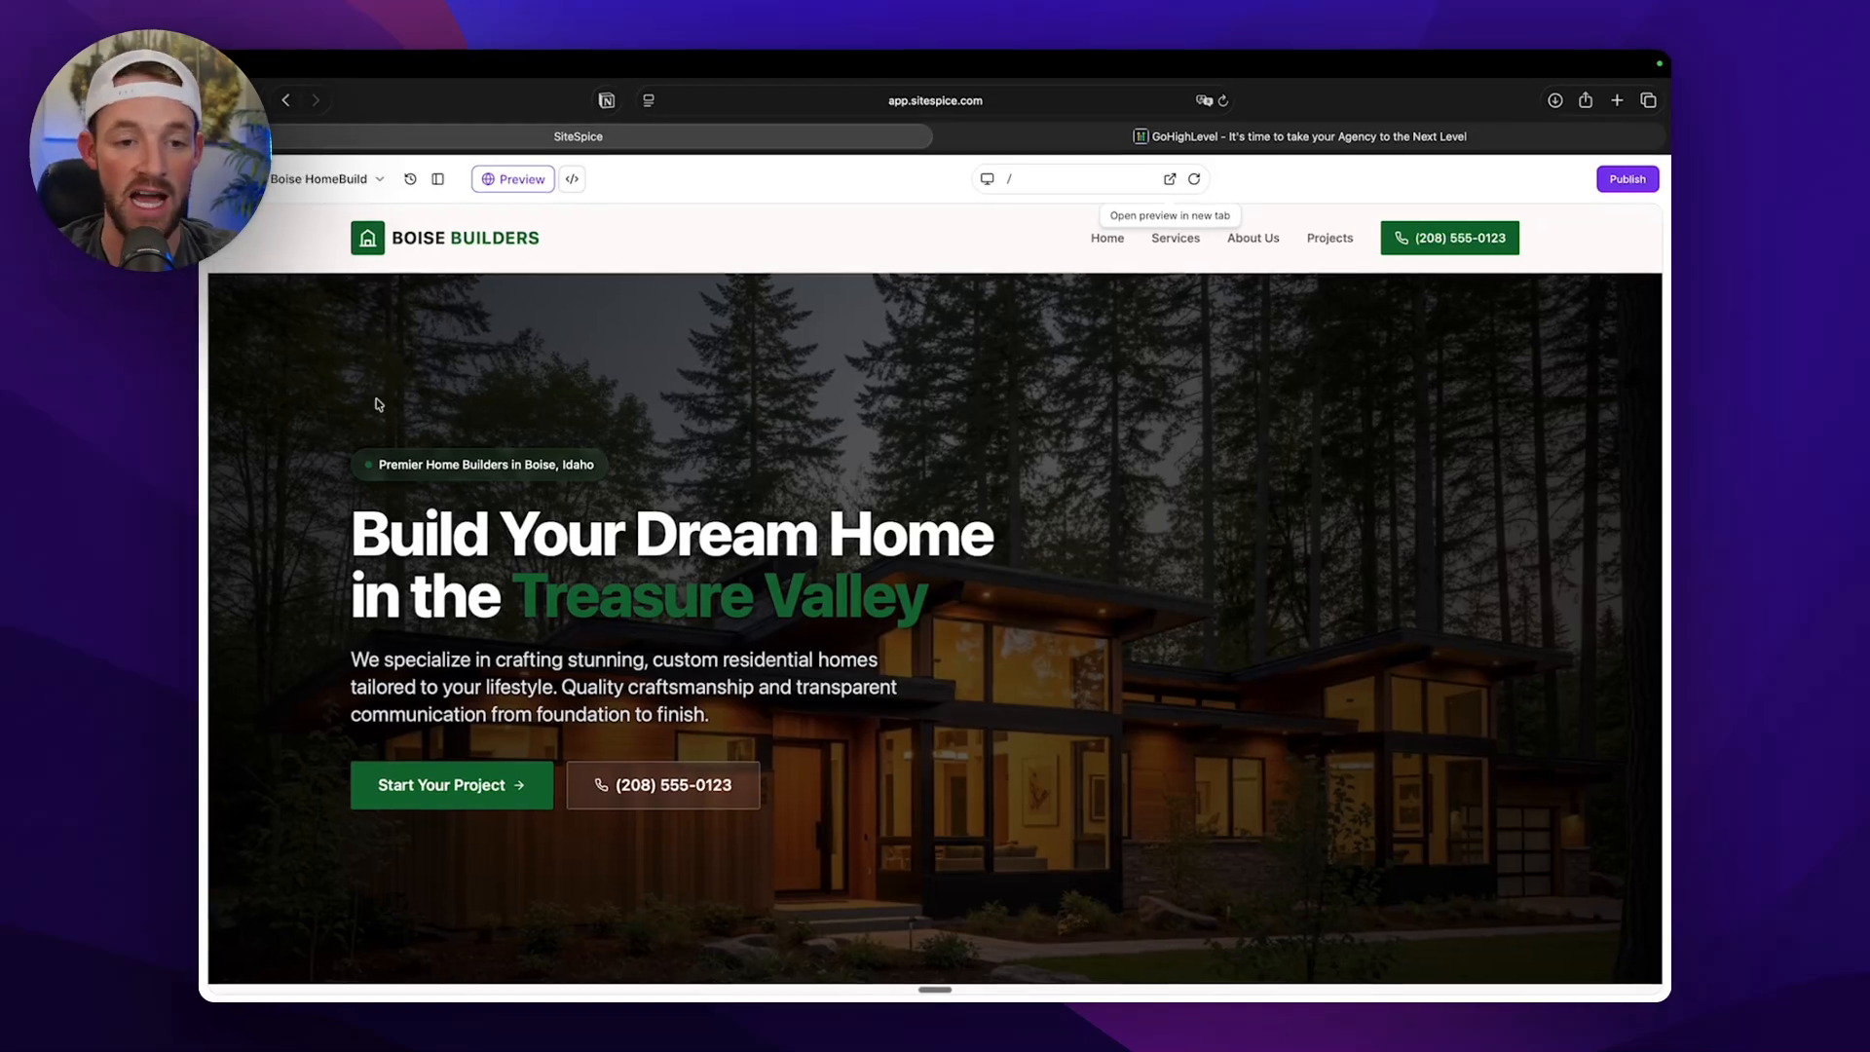
Review the generated home page's hero section, including its navigation bar, Boise tagline, Treasure Valley headline and call-to-action buttons.
{"action": "scroll", "coordinate": [857, 315], "scroll_direction": "down", "scroll_amount": 2}
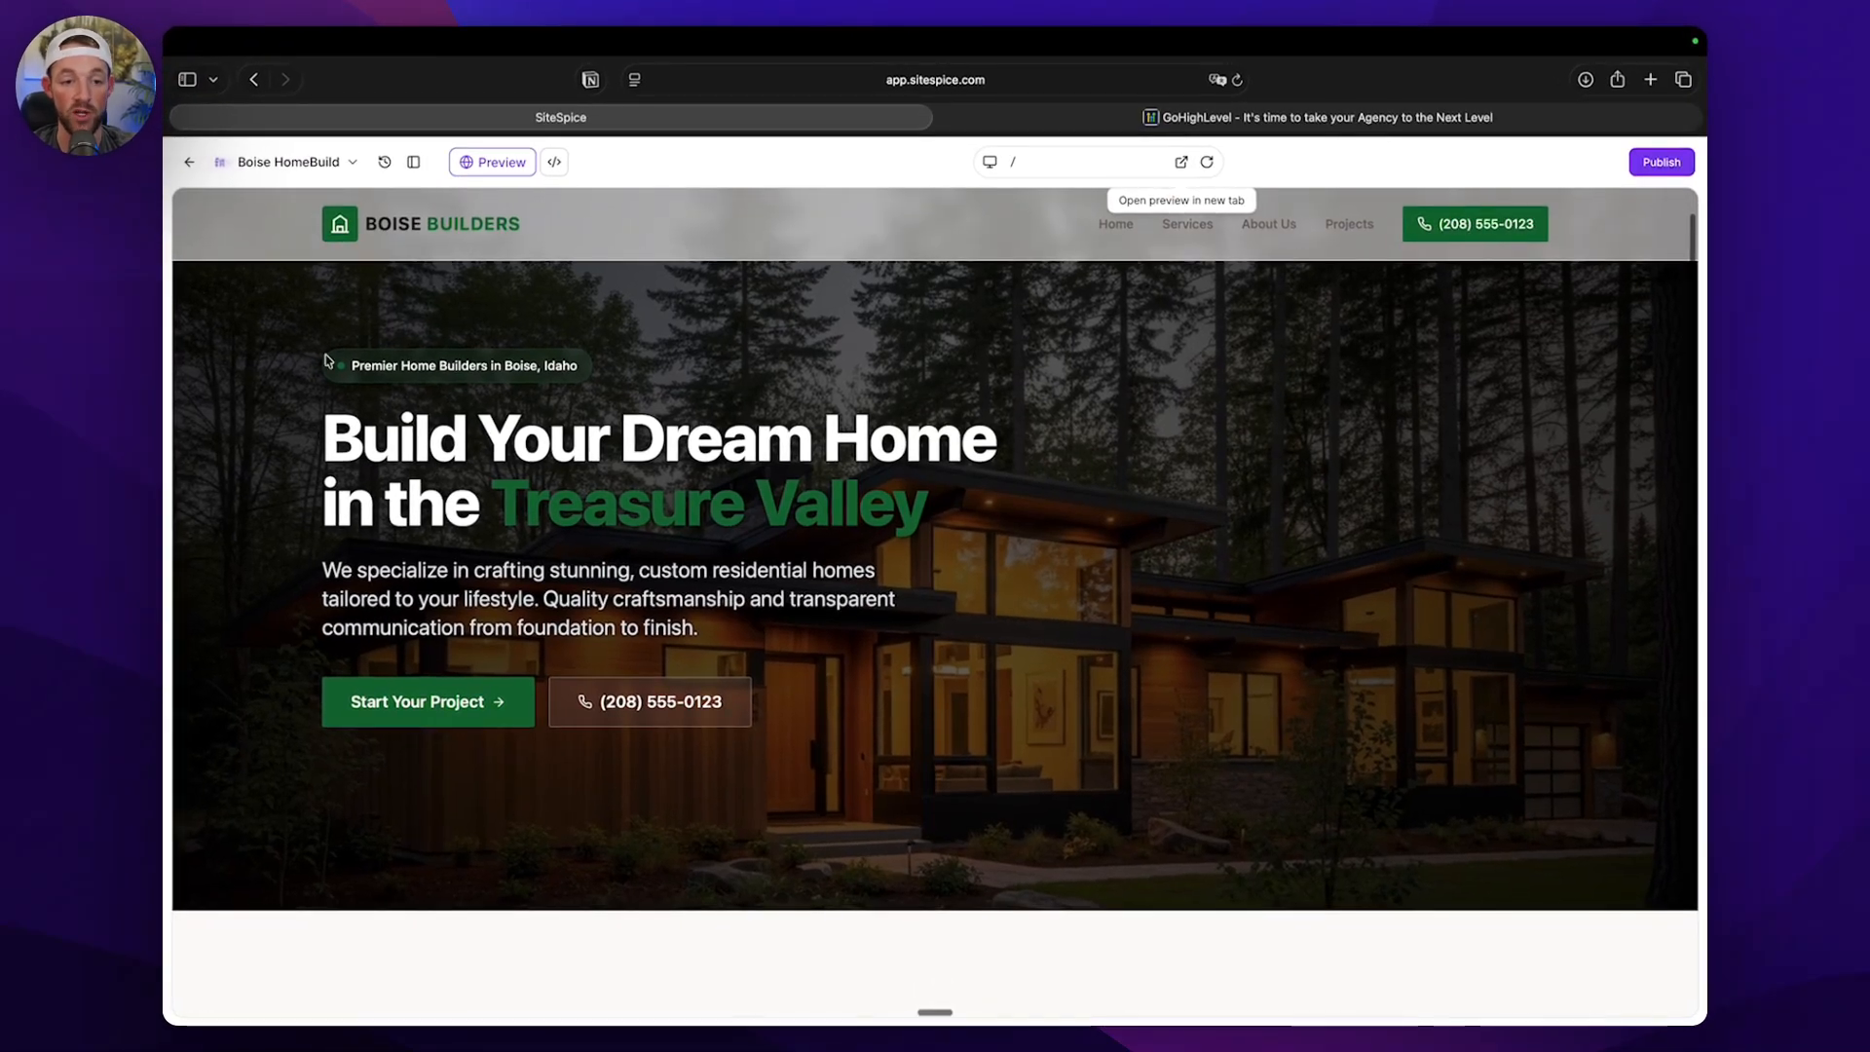
{"action": "triple_click", "coordinate": [327, 360]}
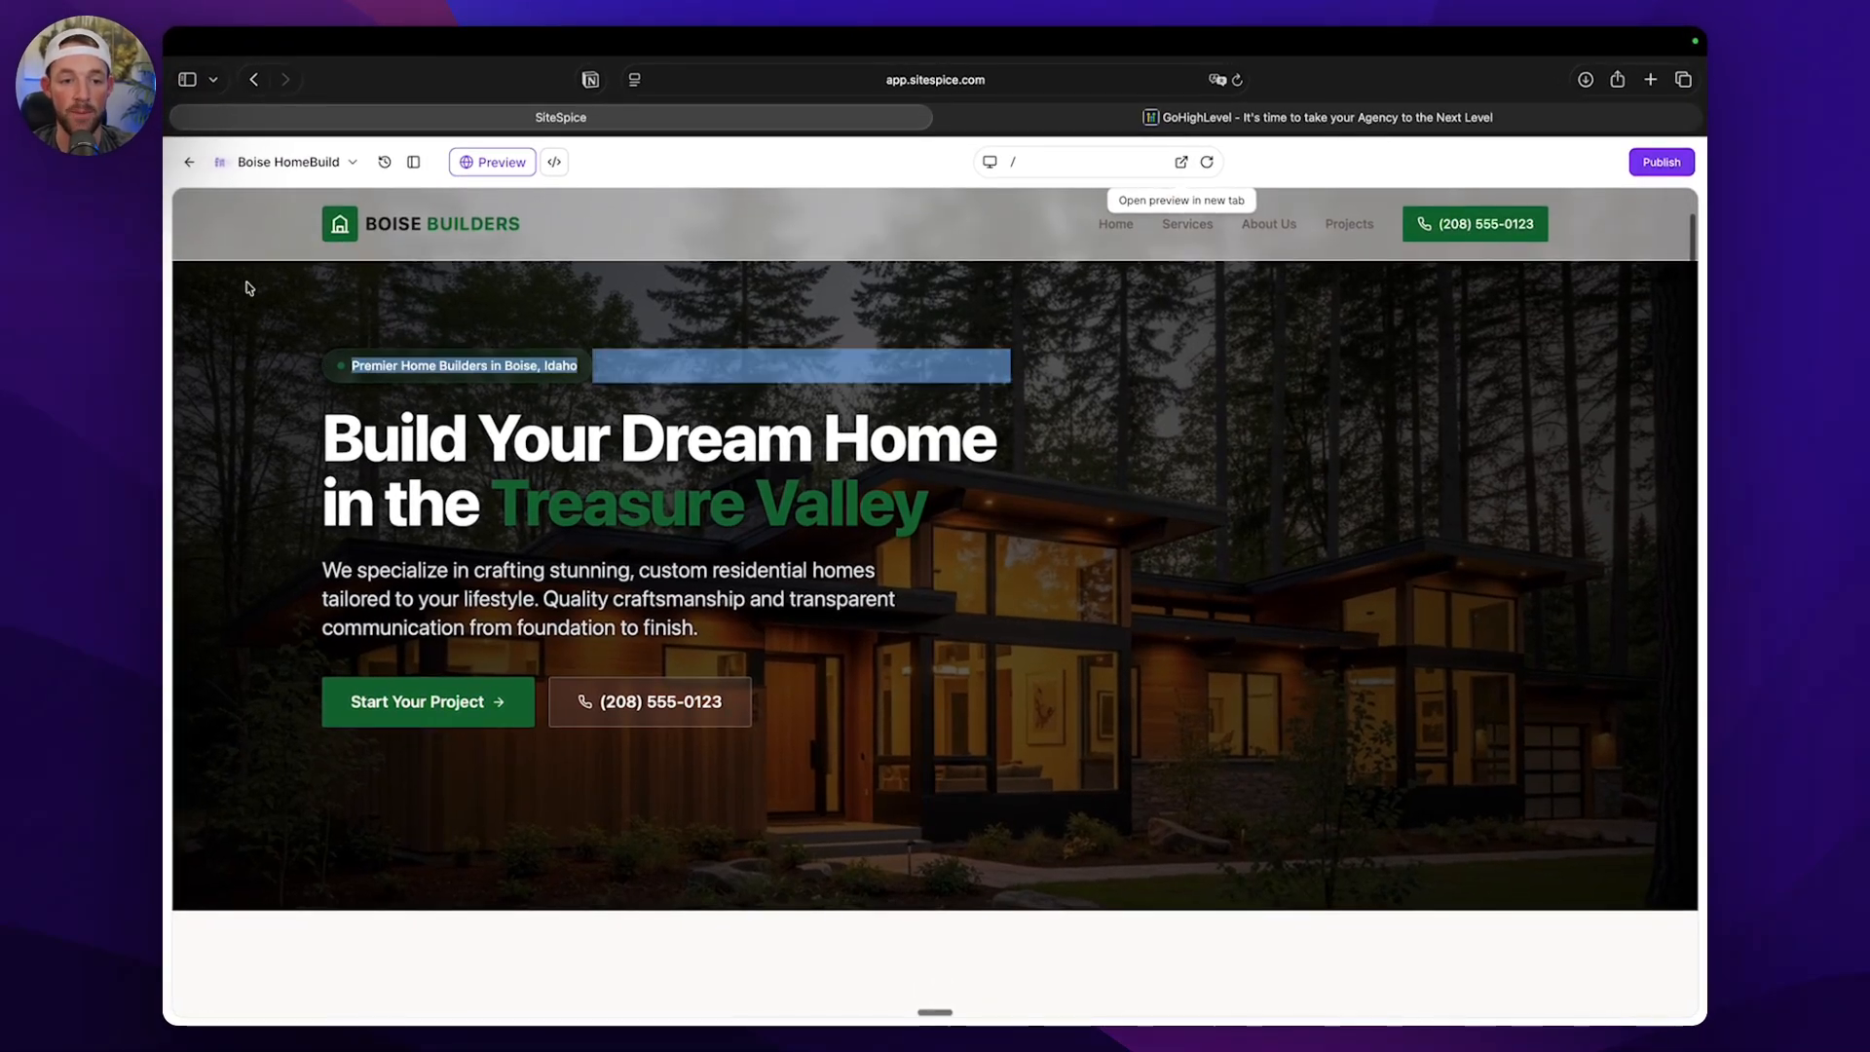
{"action": "scroll", "coordinate": [292, 244], "scroll_direction": "up", "scroll_amount": 2}
{"action": "scroll", "coordinate": [625, 323], "scroll_direction": "down", "scroll_amount": 3}
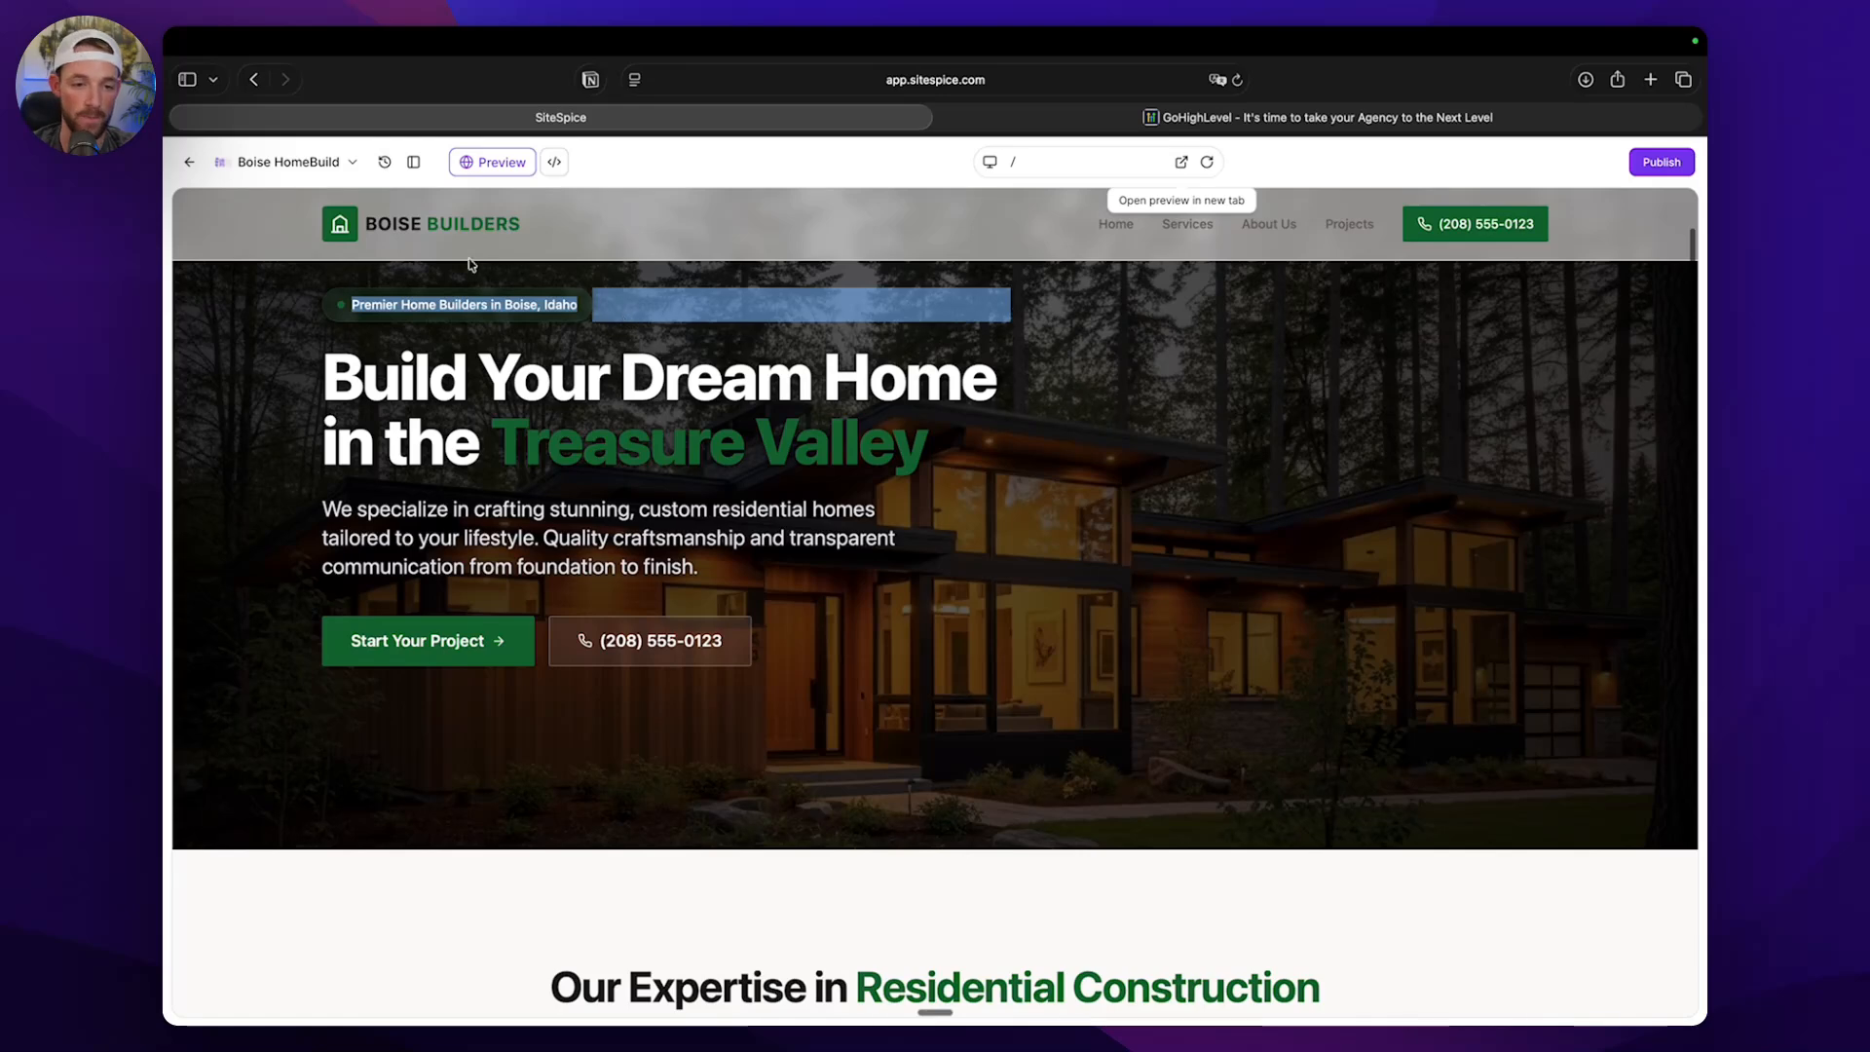
{"action": "scroll", "coordinate": [562, 260], "scroll_direction": "up", "scroll_amount": 2}
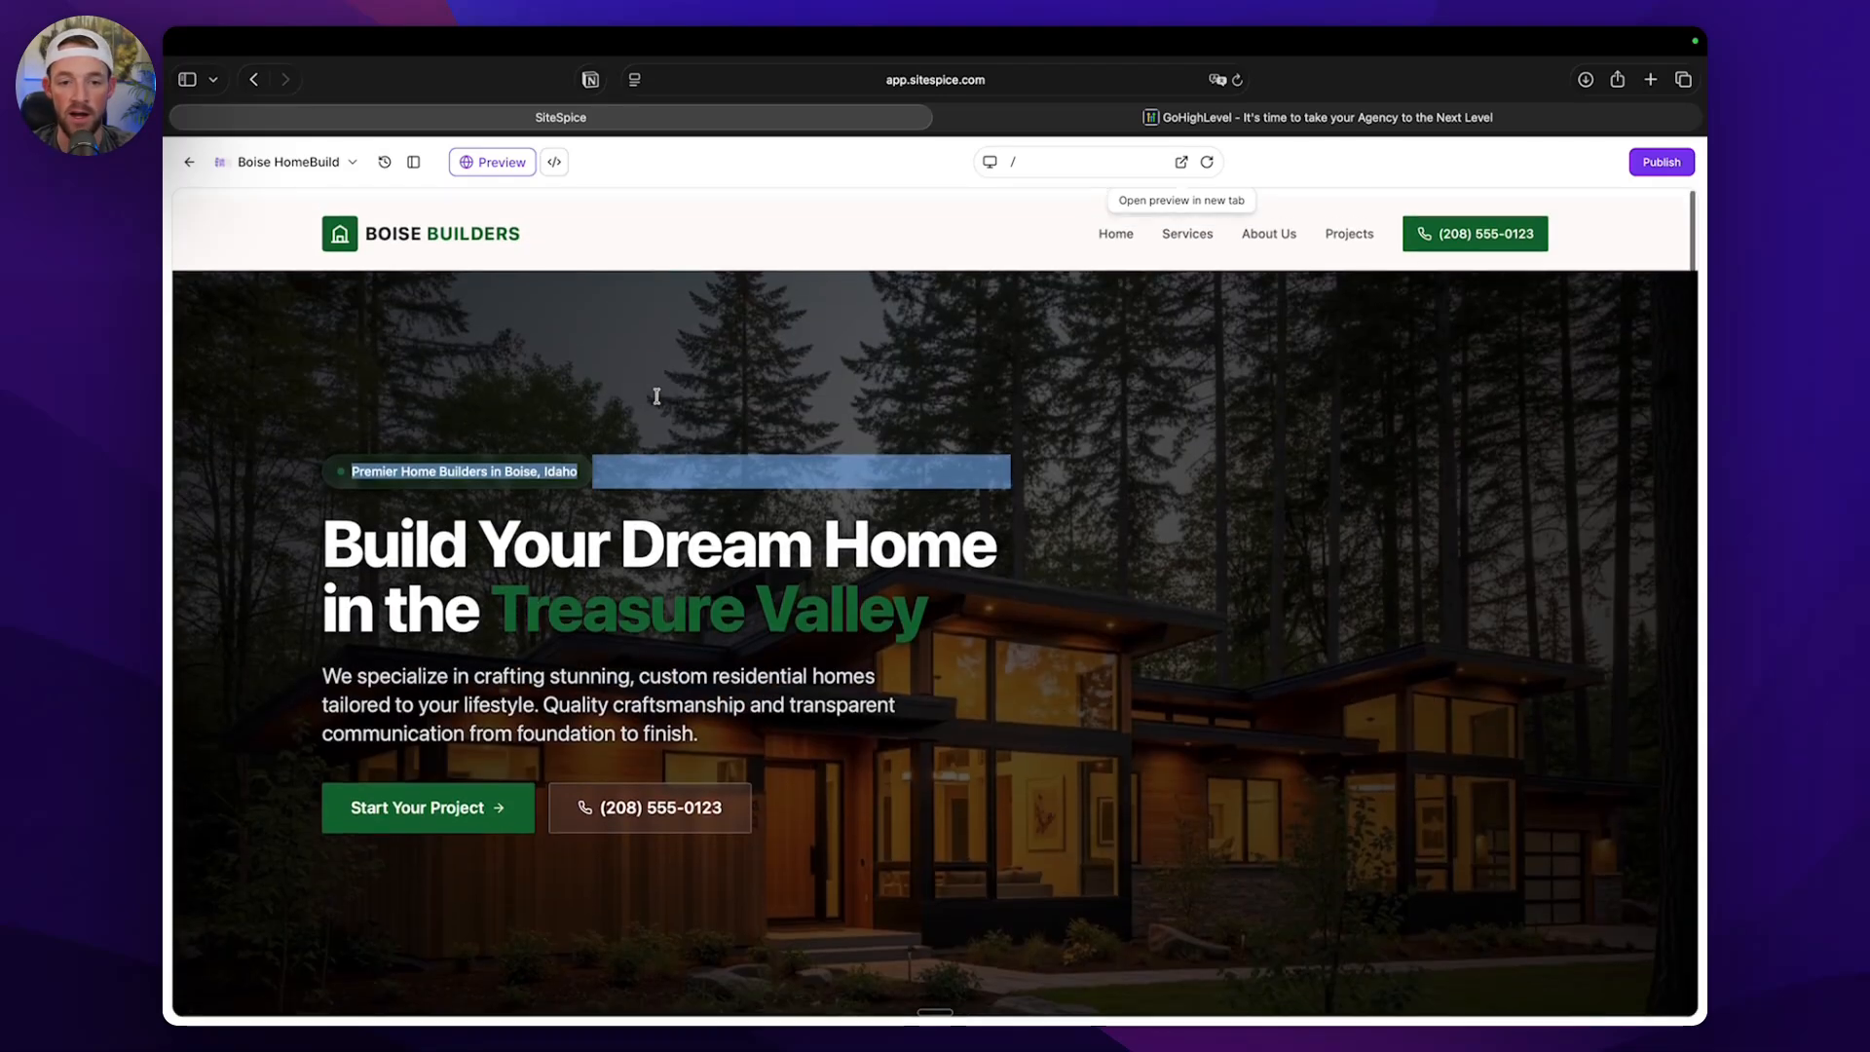
{"action": "scroll", "coordinate": [415, 286], "scroll_direction": "down", "scroll_amount": 2}
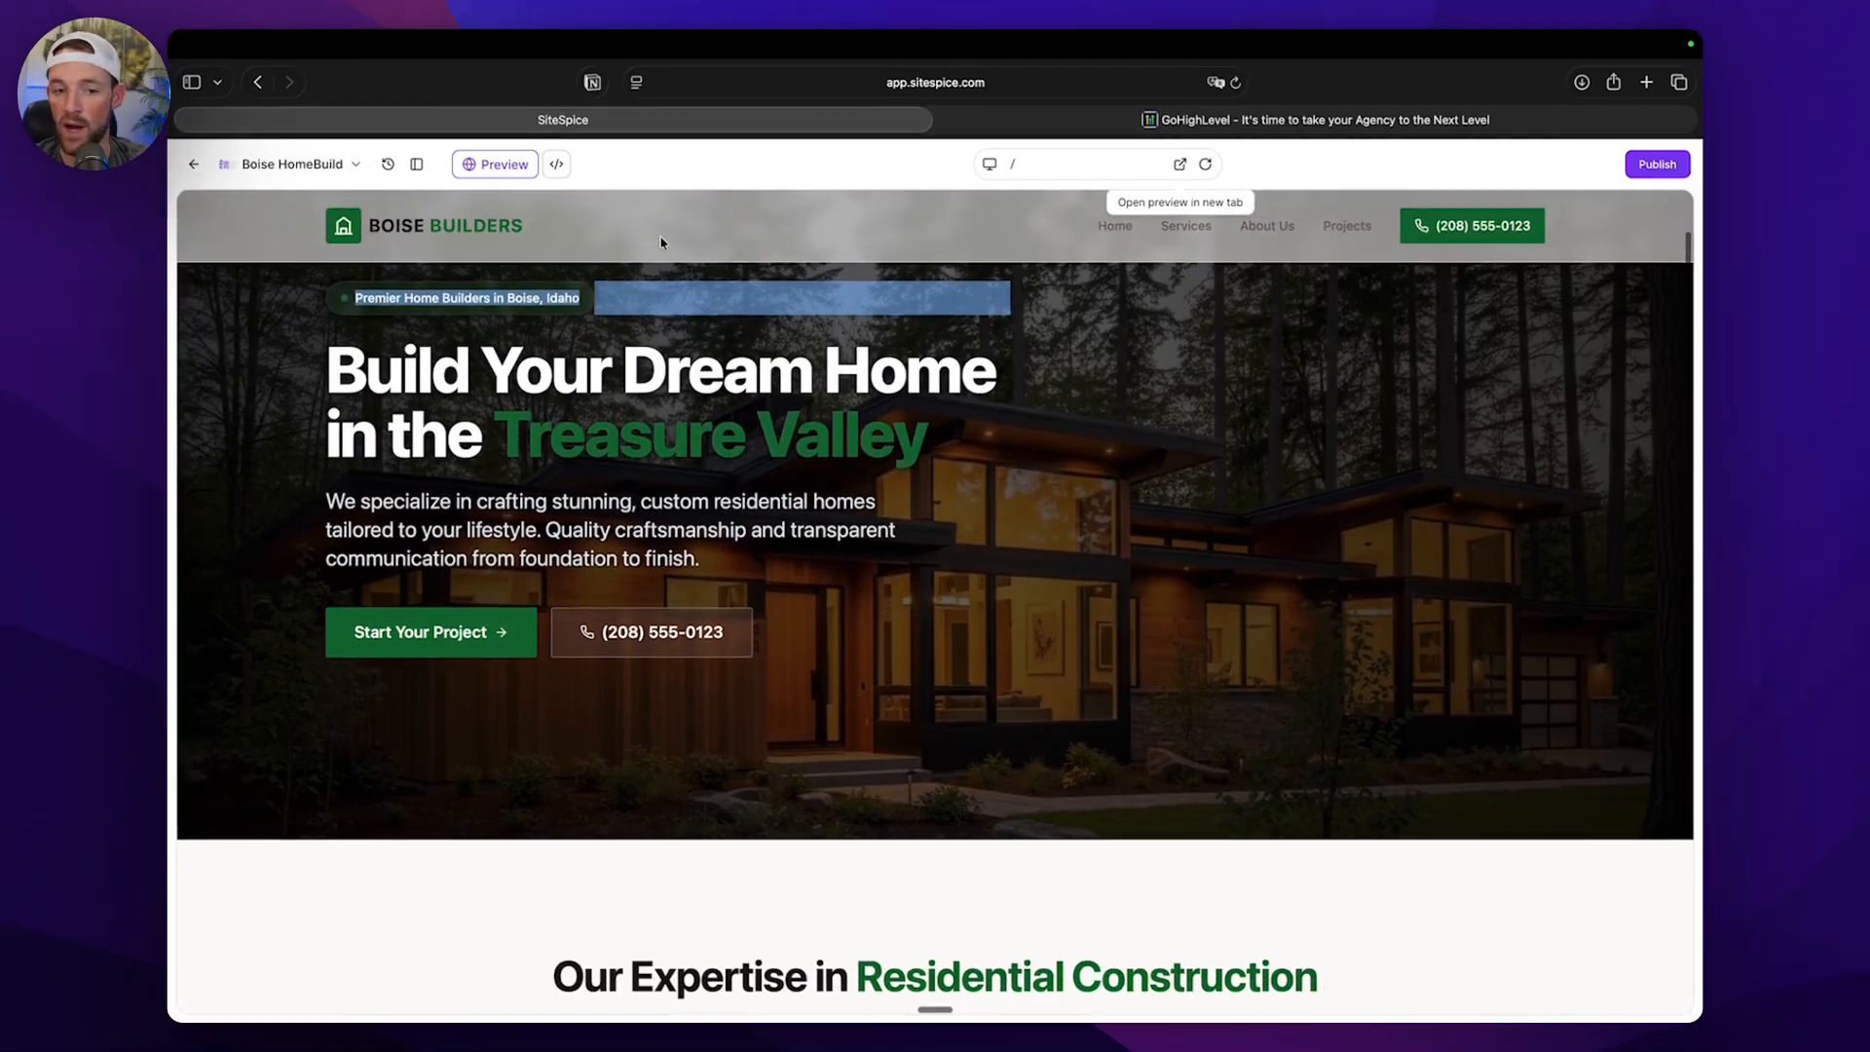
{"action": "left_click", "coordinate": [358, 316]}
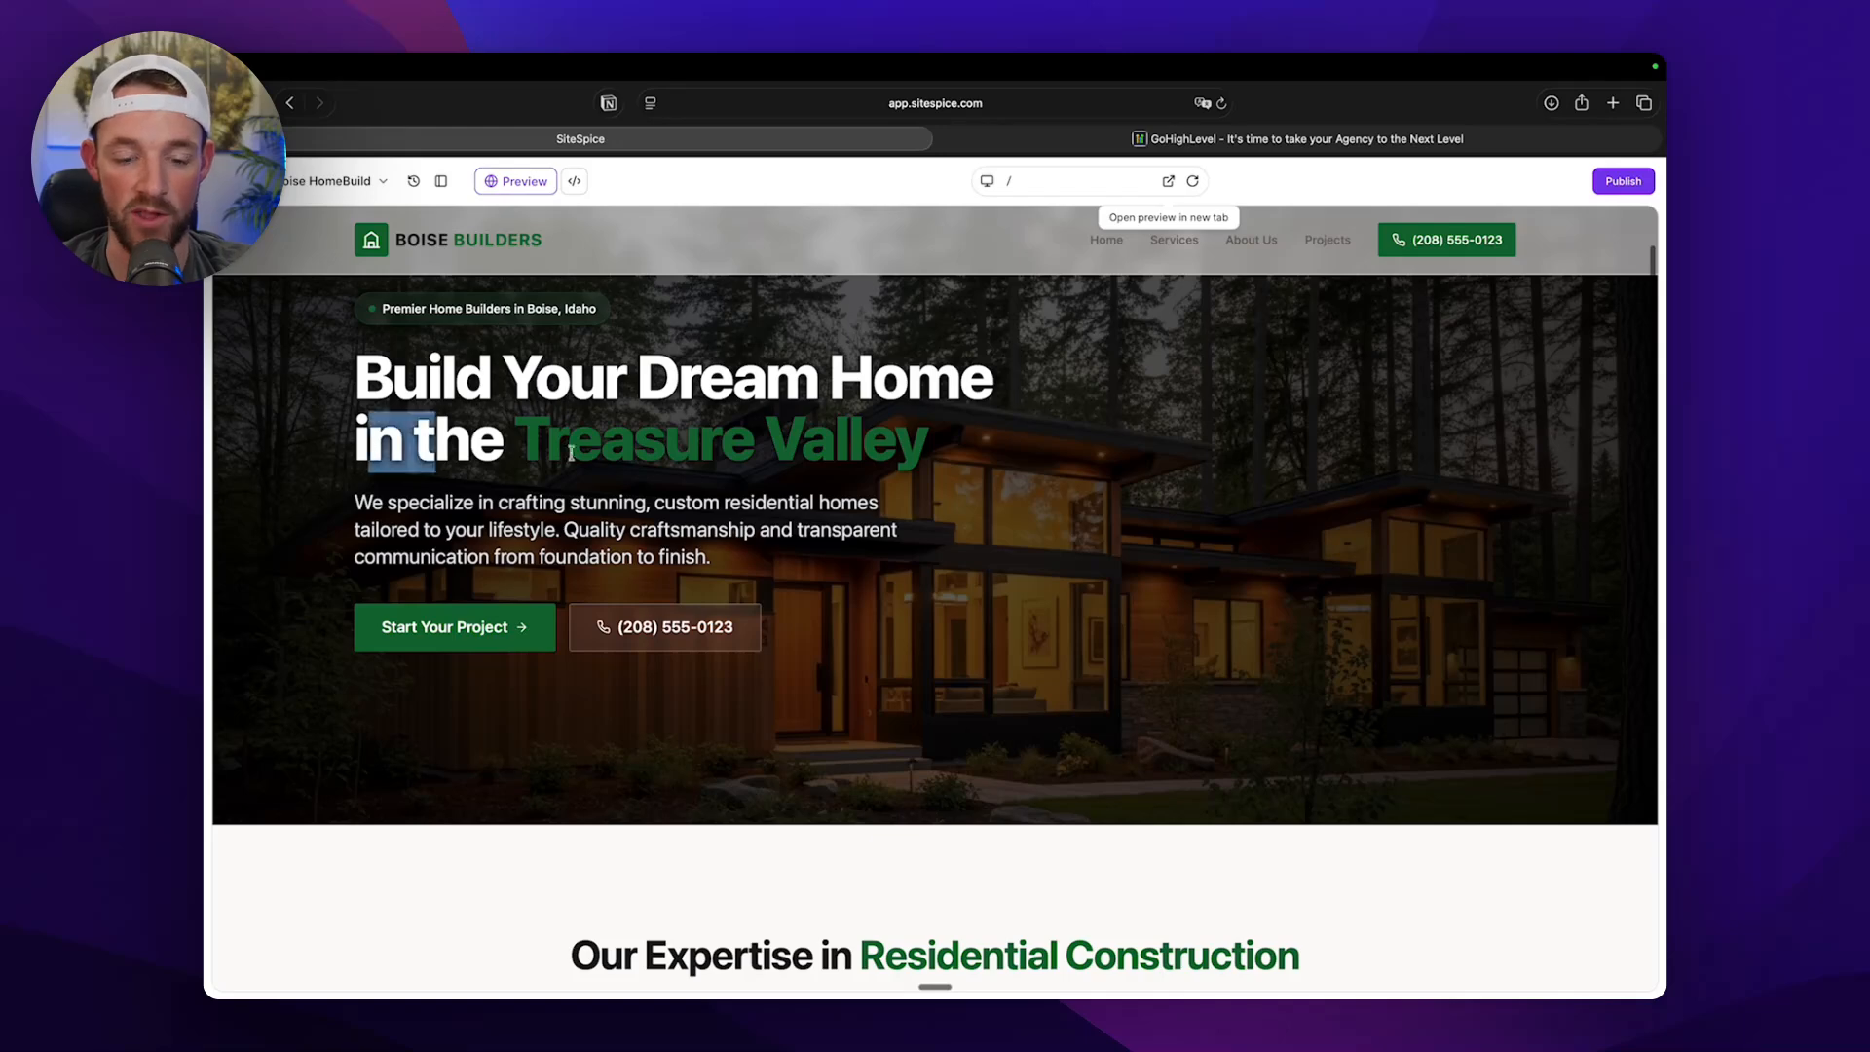
{"action": "left_click_drag", "start_coordinate": [572, 453], "coordinate": [801, 451]}
{"action": "left_click_drag", "start_coordinate": [807, 450], "coordinate": [832, 451]}
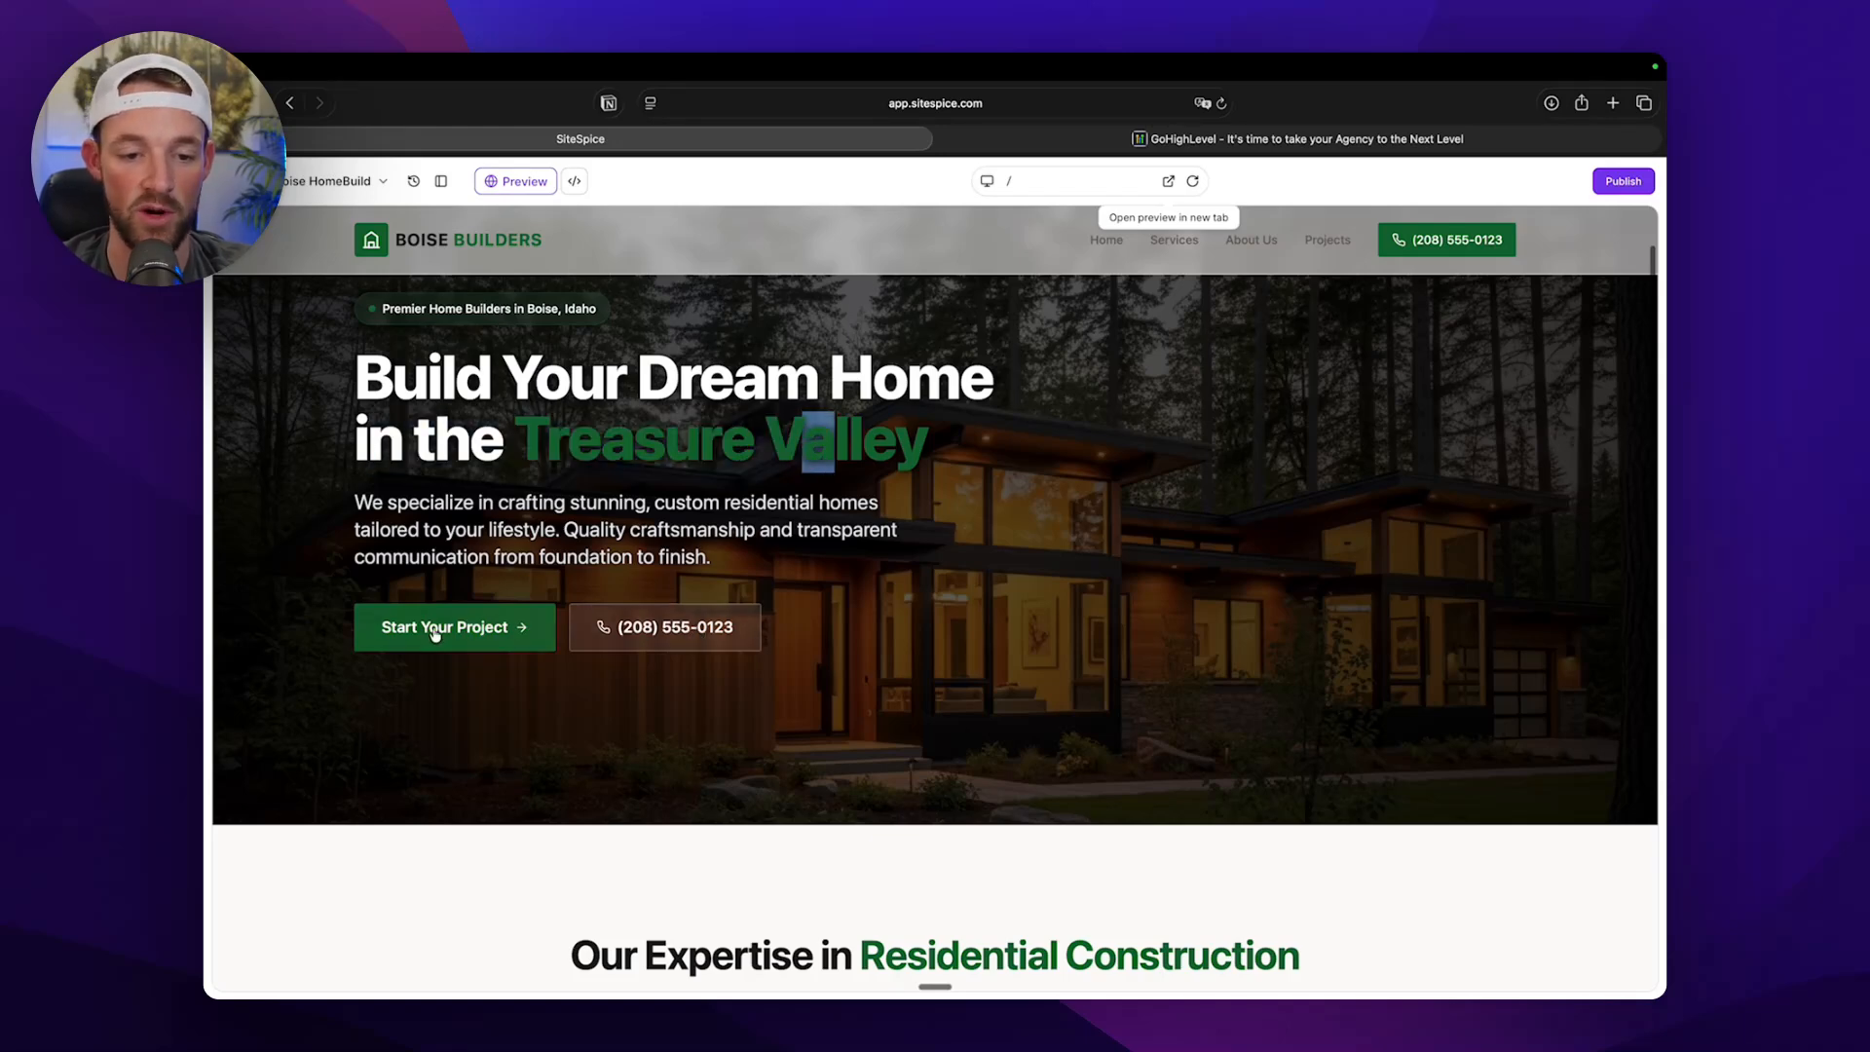
Review the residential construction services cards and the company introduction section farther down the generated page.
{"action": "scroll", "coordinate": [443, 655], "scroll_direction": "down", "scroll_amount": 5}
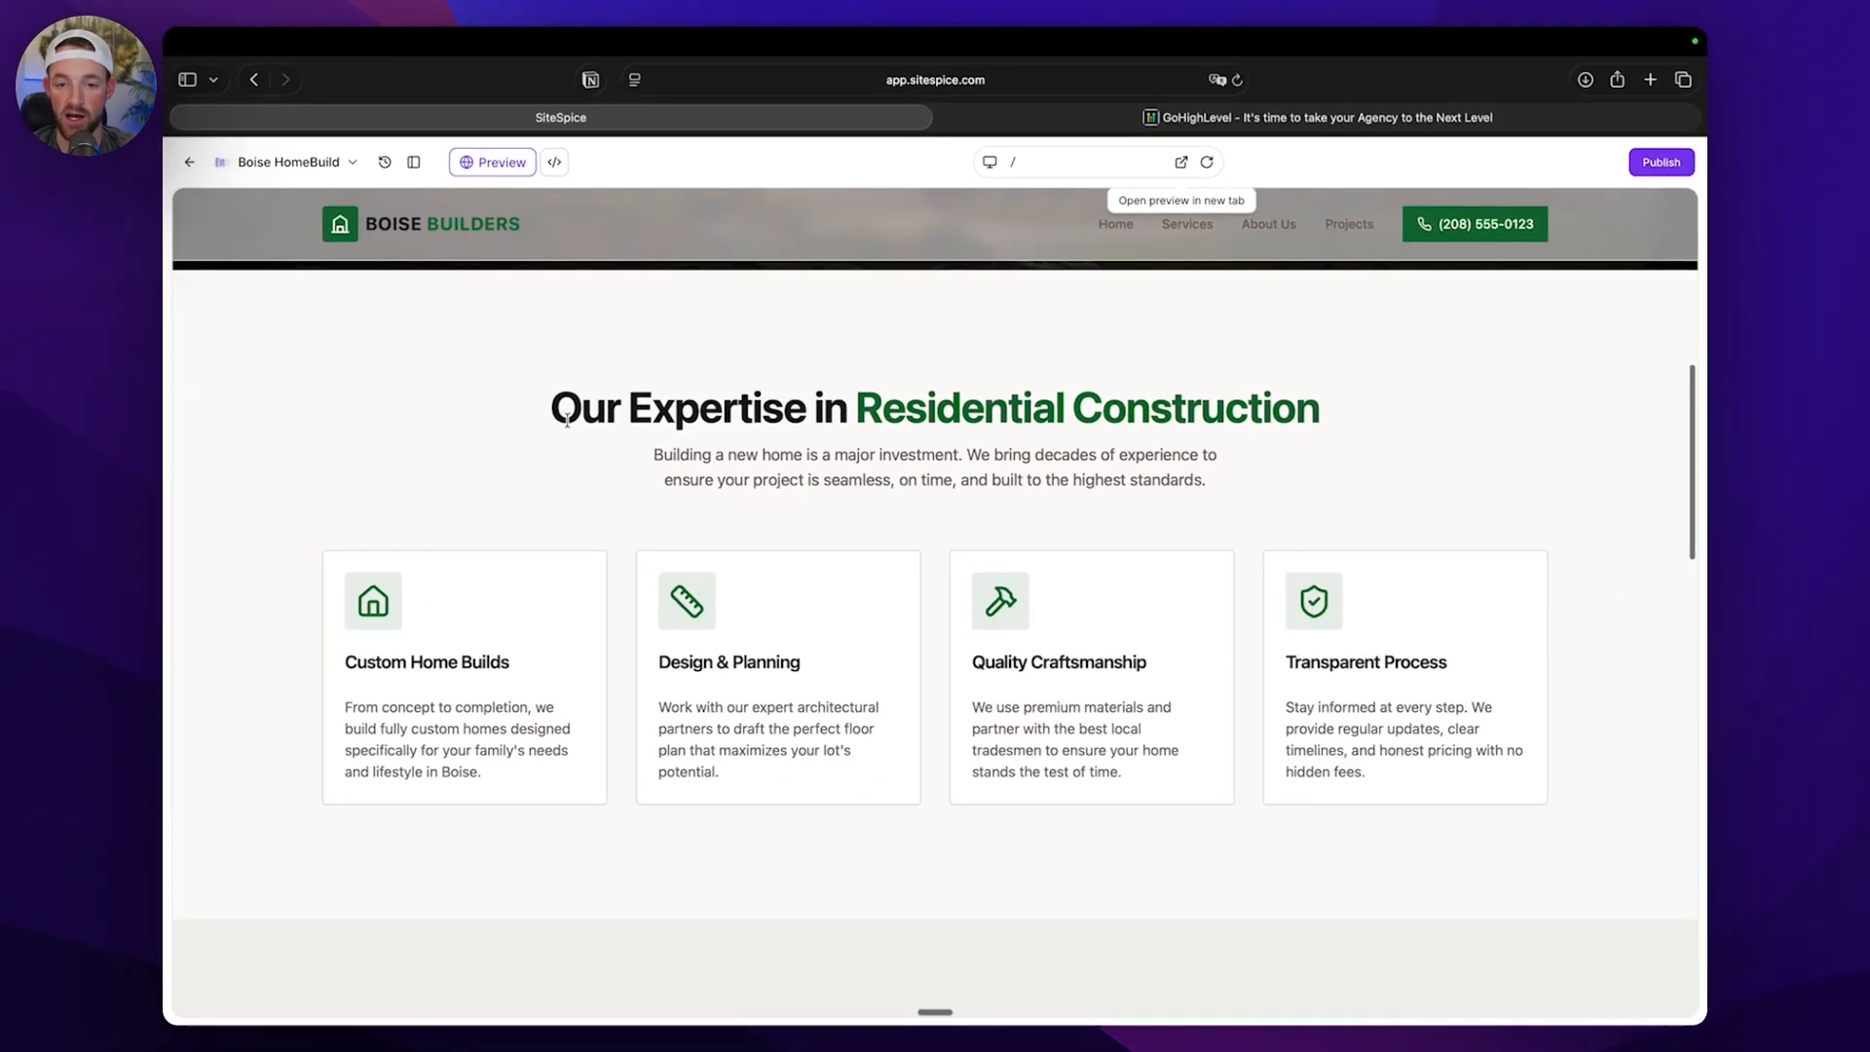
{"action": "scroll", "coordinate": [758, 452], "scroll_direction": "down", "scroll_amount": 2}
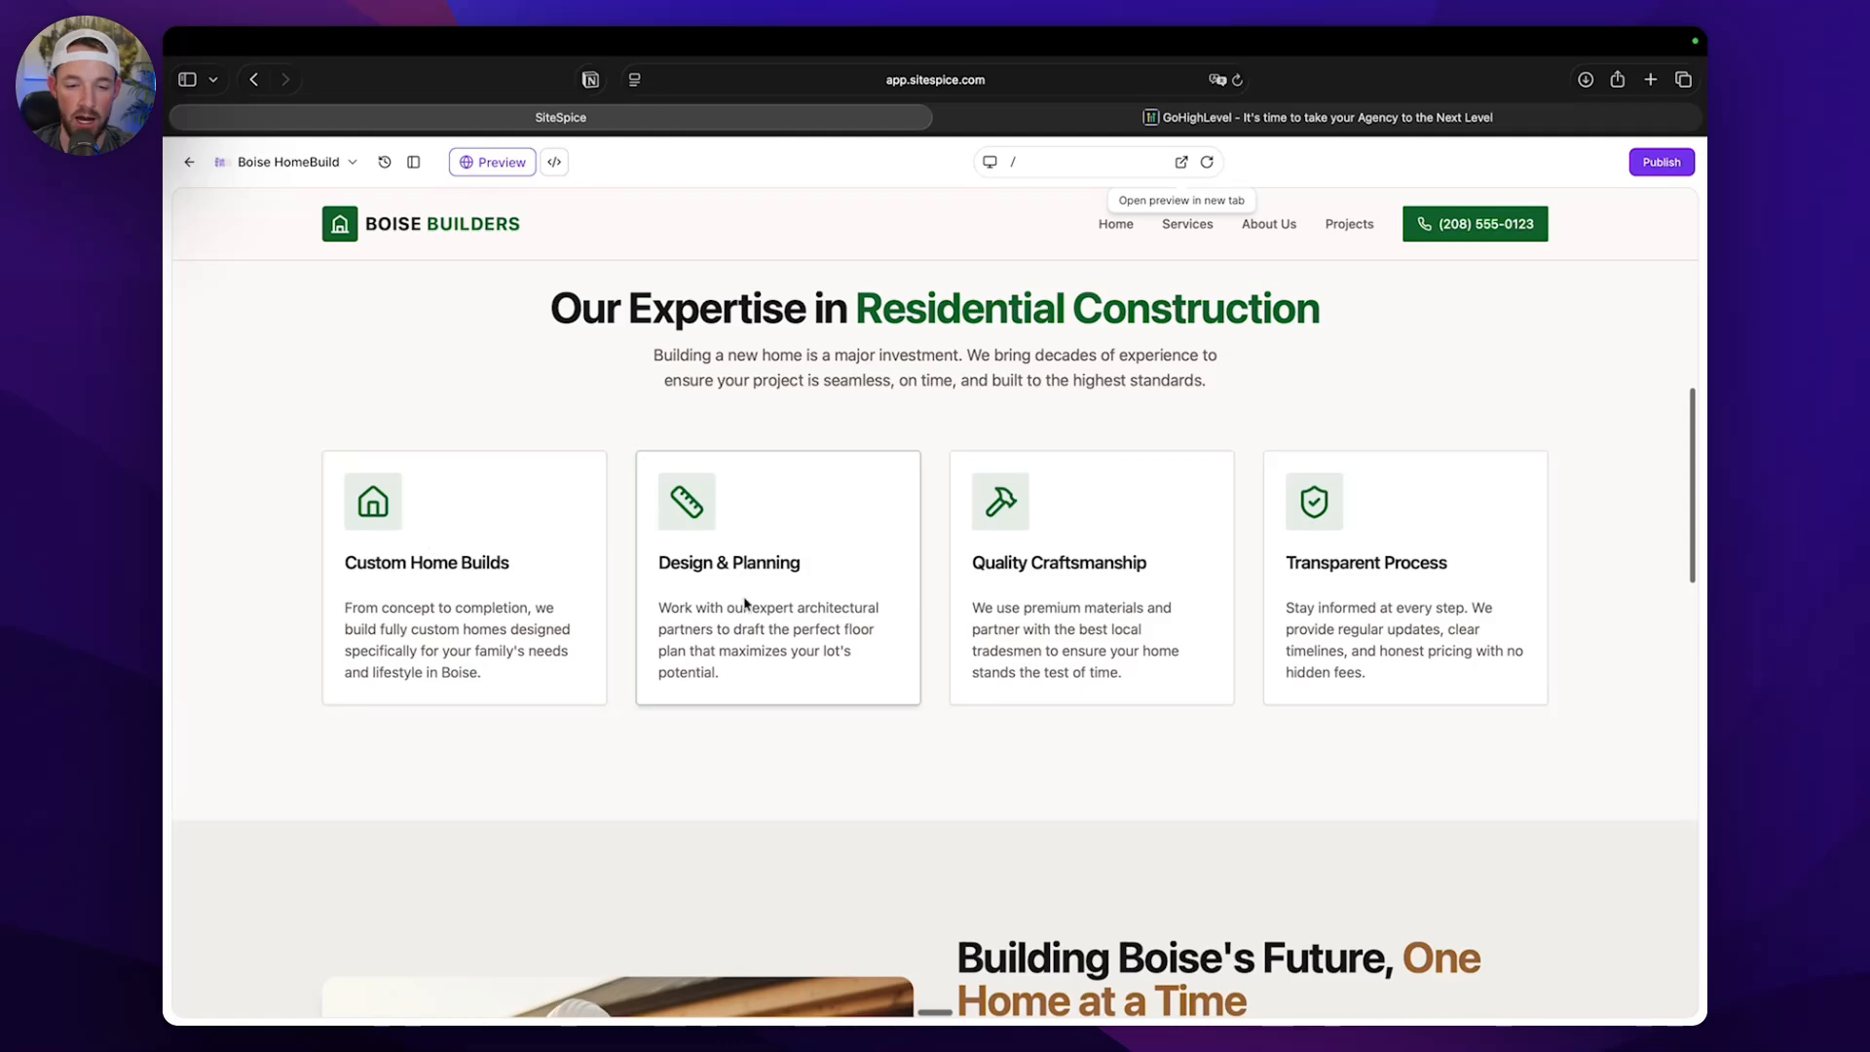
{"action": "scroll", "coordinate": [1095, 563], "scroll_direction": "down", "scroll_amount": 6}
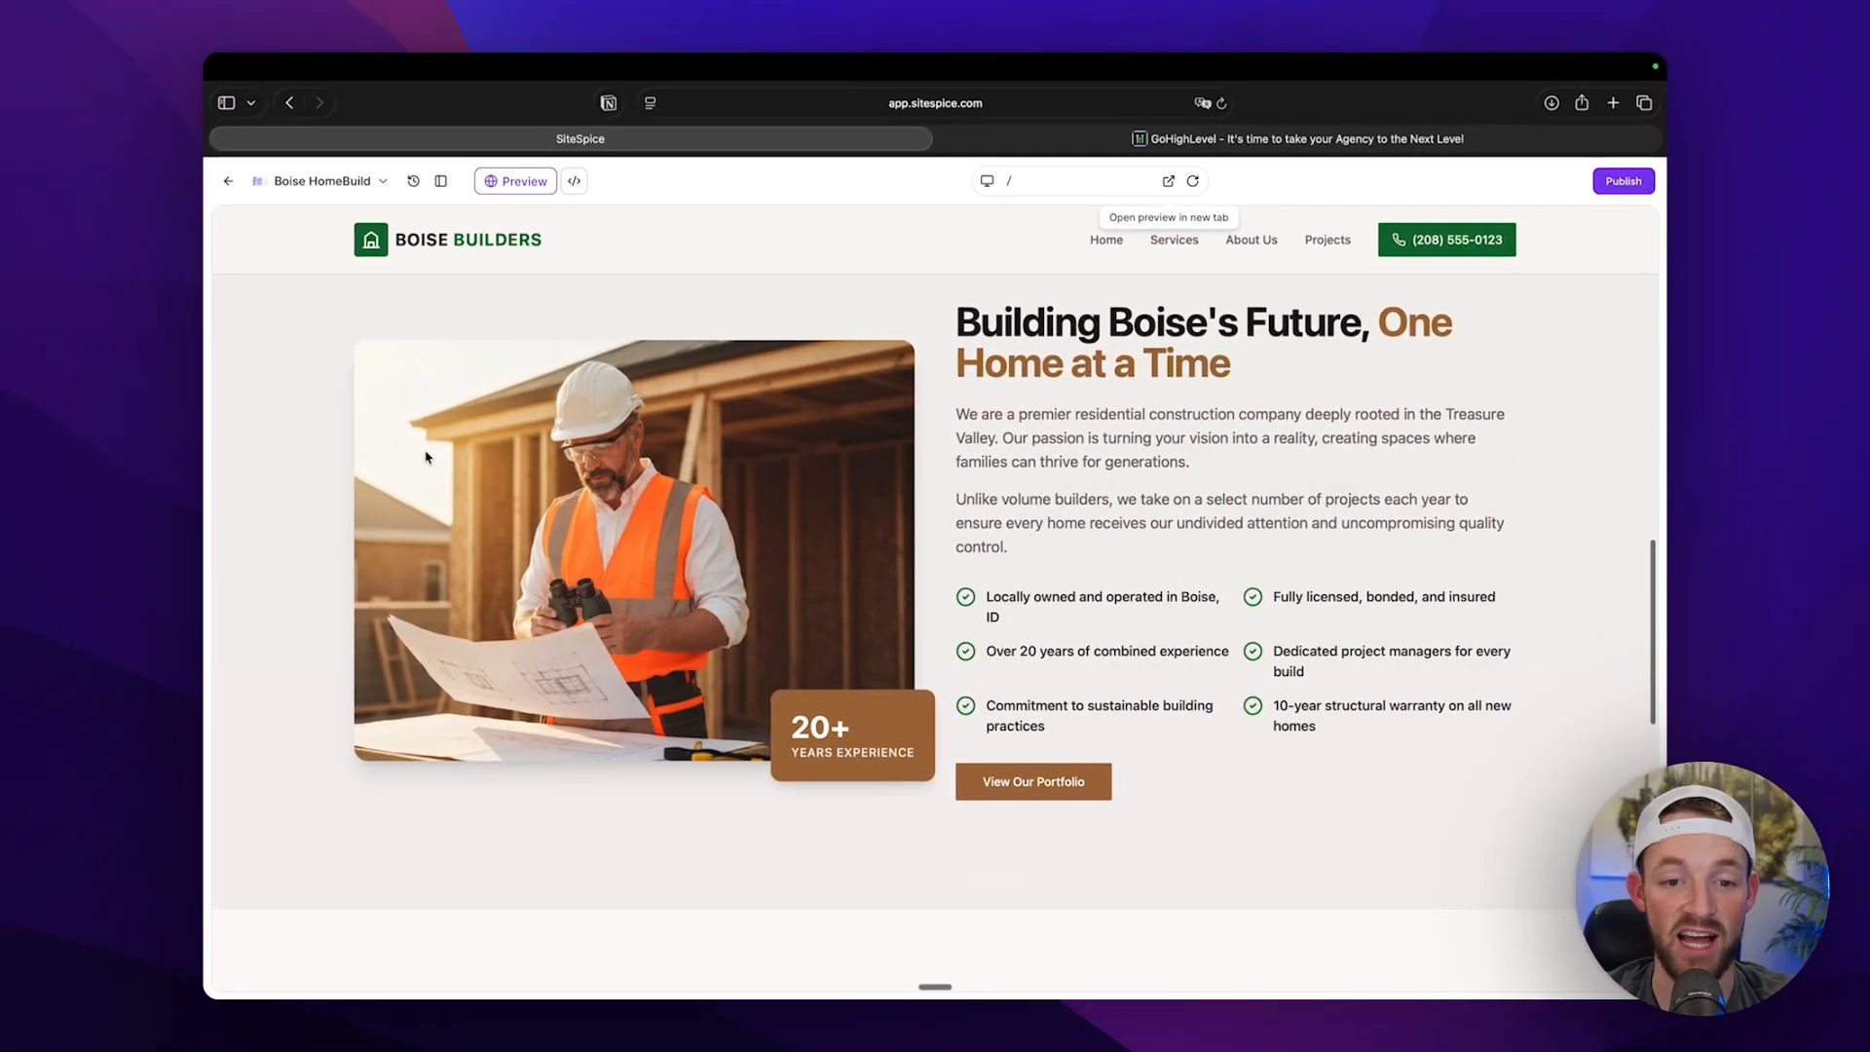
Review the company introduction's headline and selling points, and the project contact form farther down the home page.
{"action": "left_click_drag", "start_coordinate": [970, 332], "coordinate": [1342, 330]}
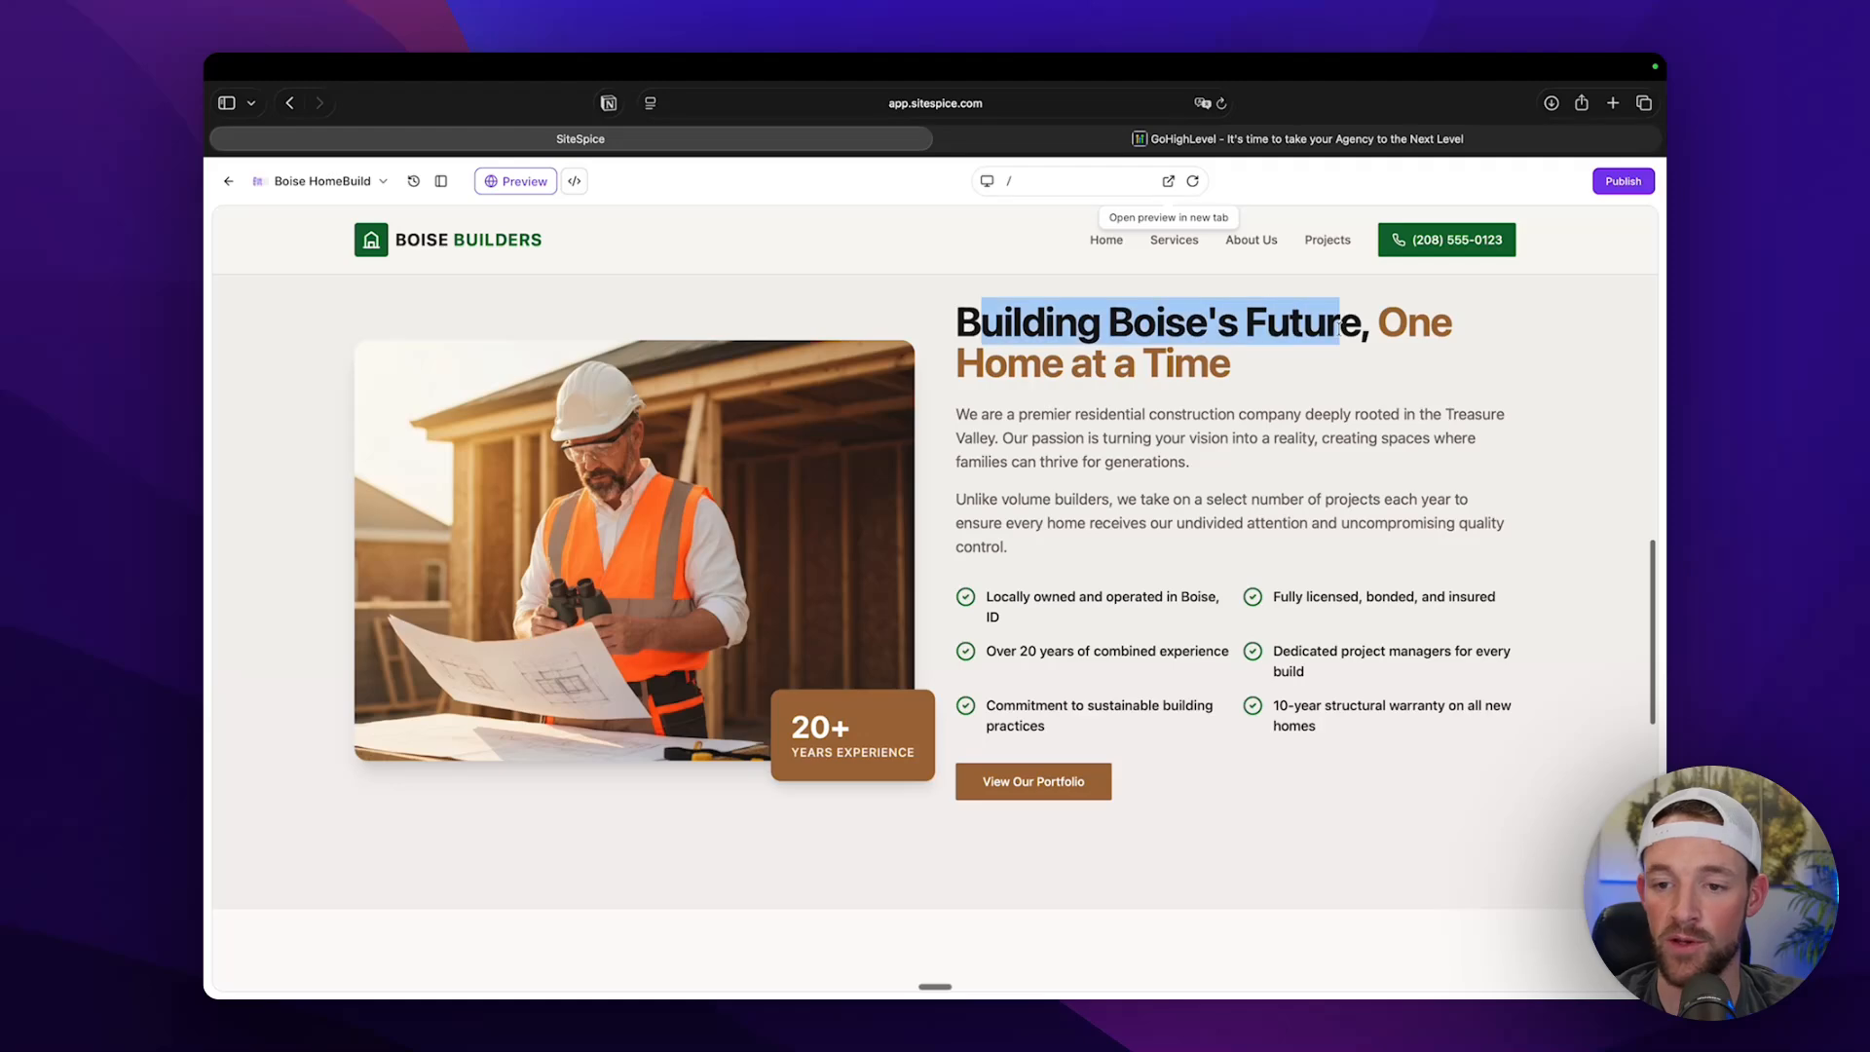
{"action": "left_click", "coordinate": [1342, 330]}
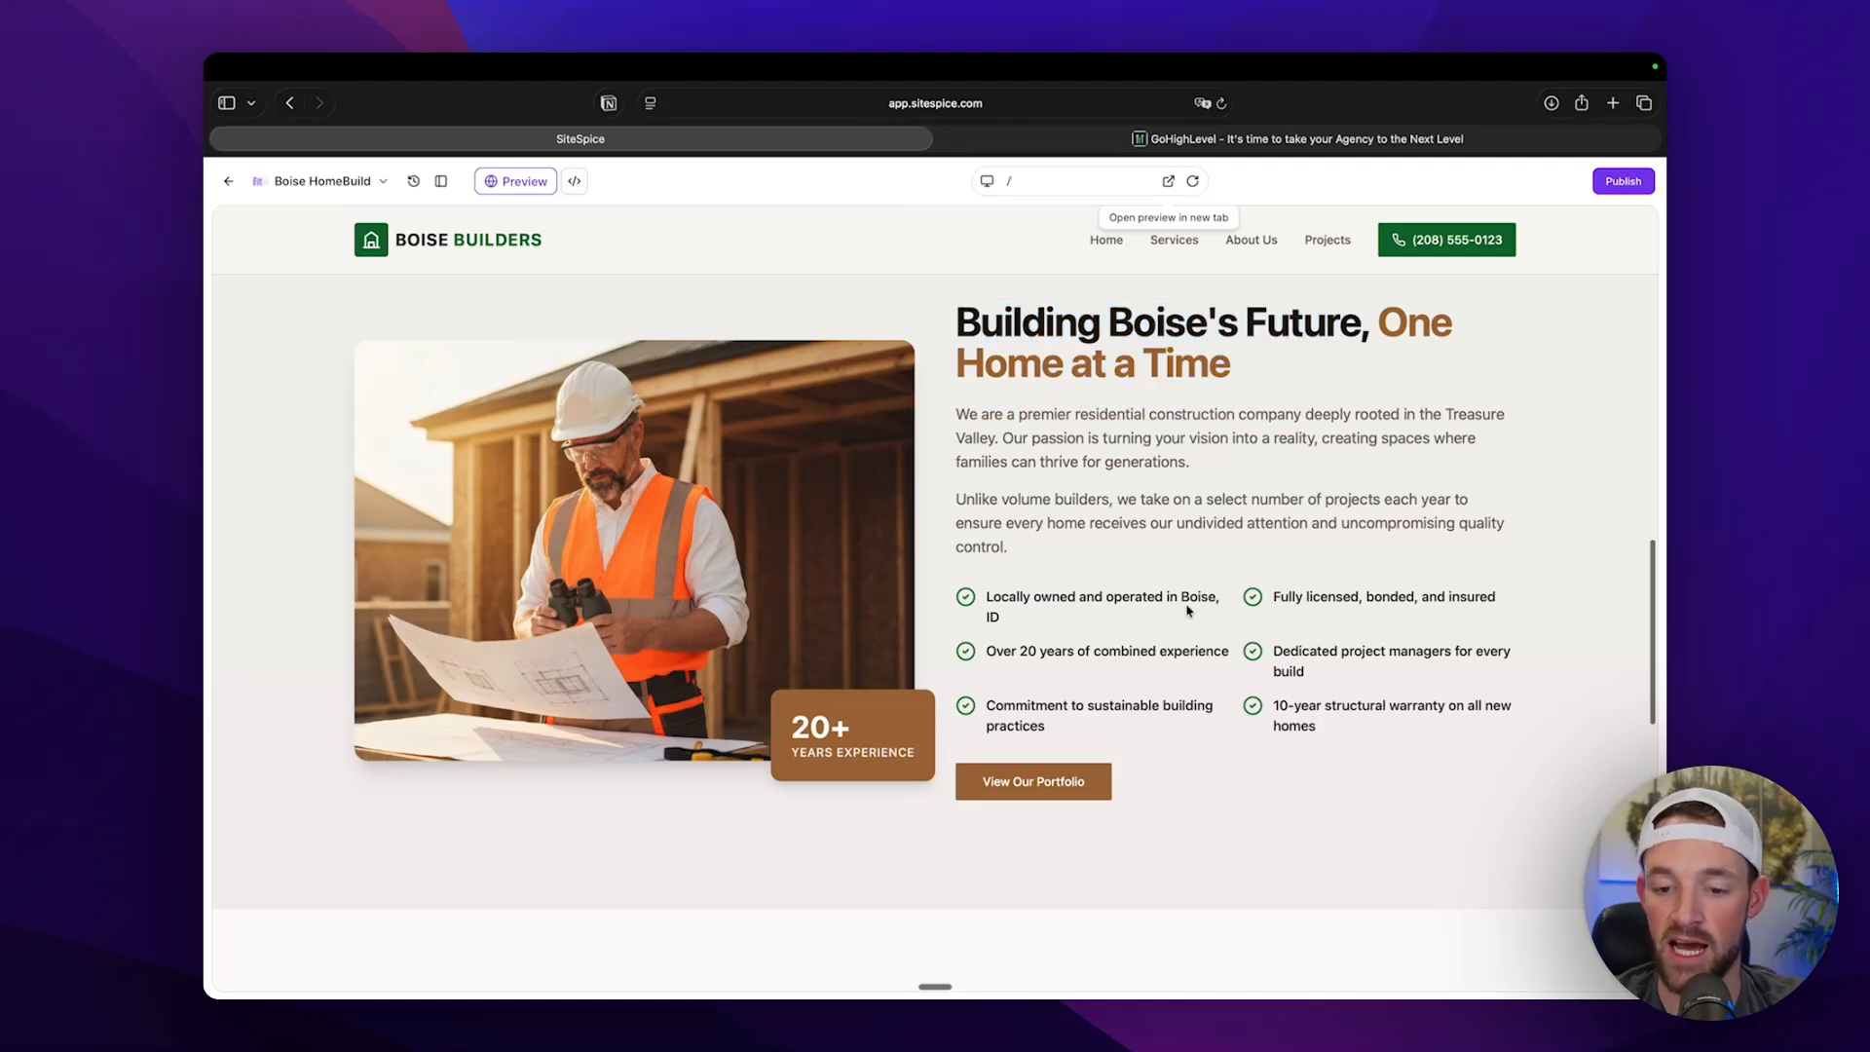
{"action": "left_click", "coordinate": [1005, 784]}
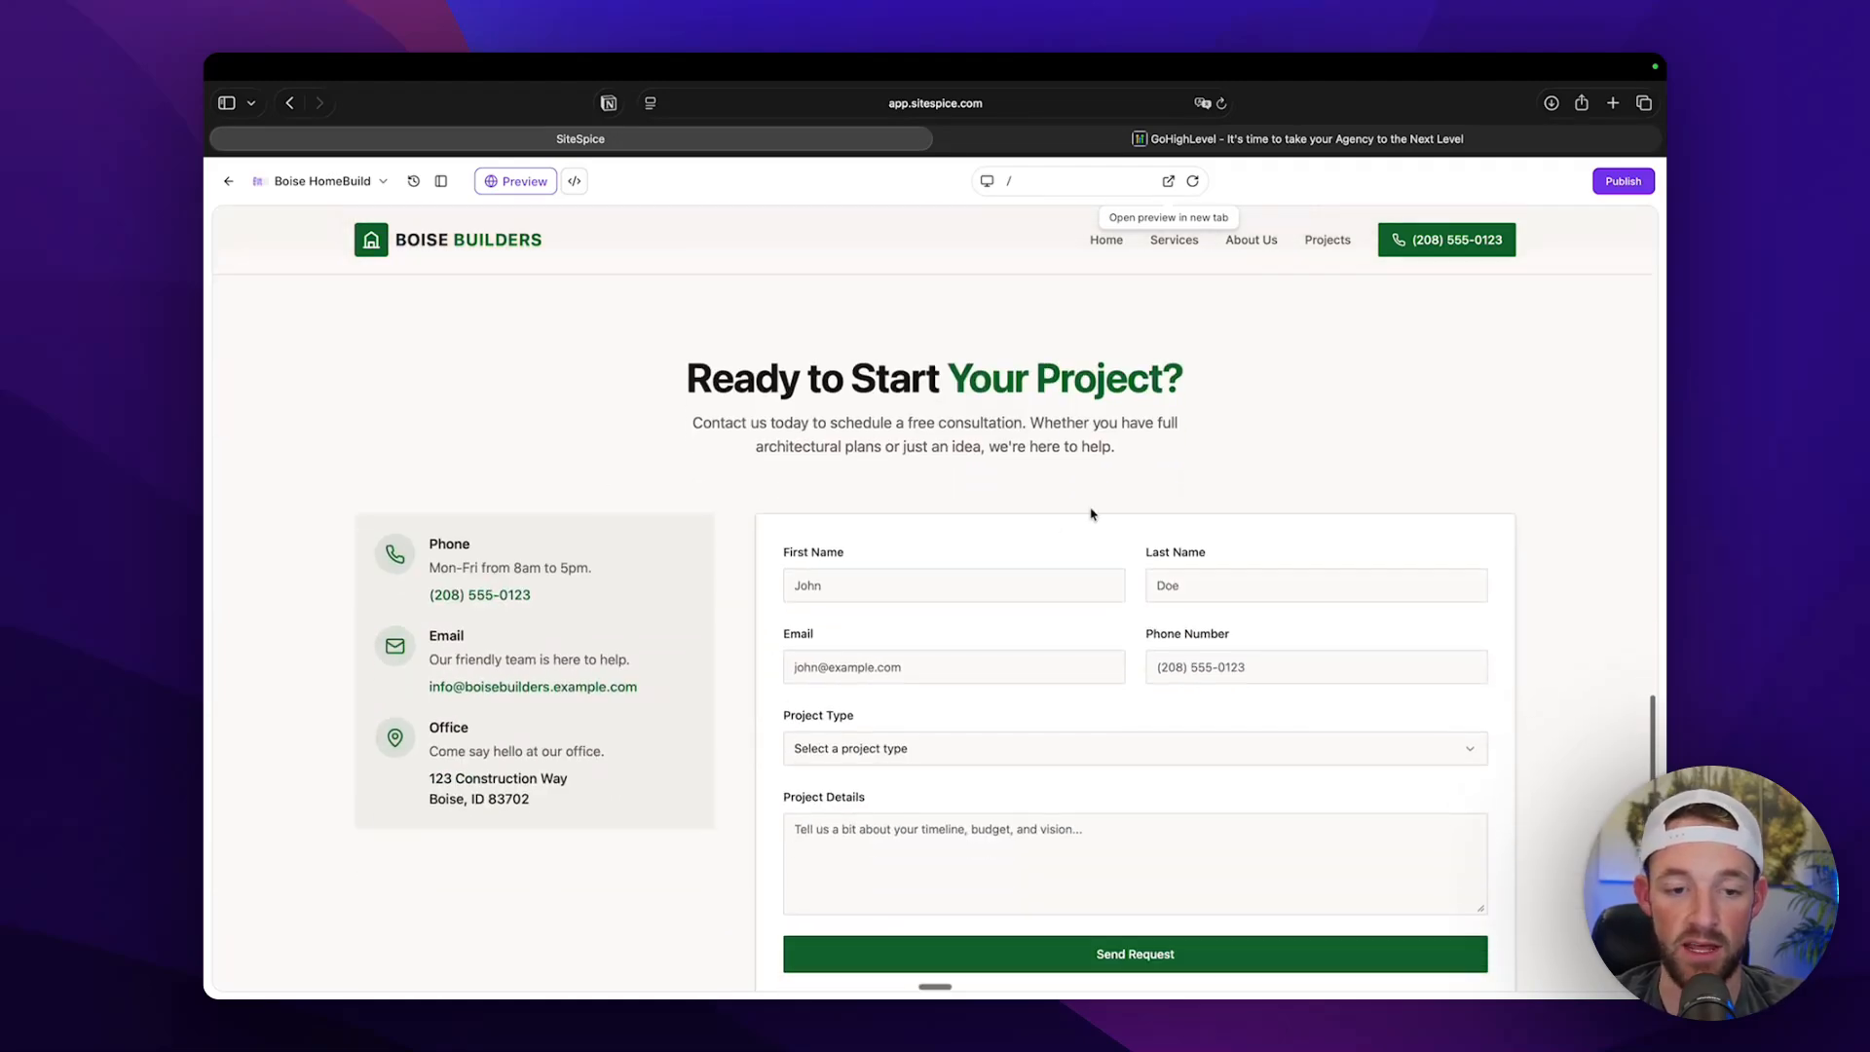
{"action": "scroll", "coordinate": [1032, 666], "scroll_direction": "down", "scroll_amount": 5}
{"action": "scroll", "coordinate": [1035, 668], "scroll_direction": "up", "scroll_amount": 1}
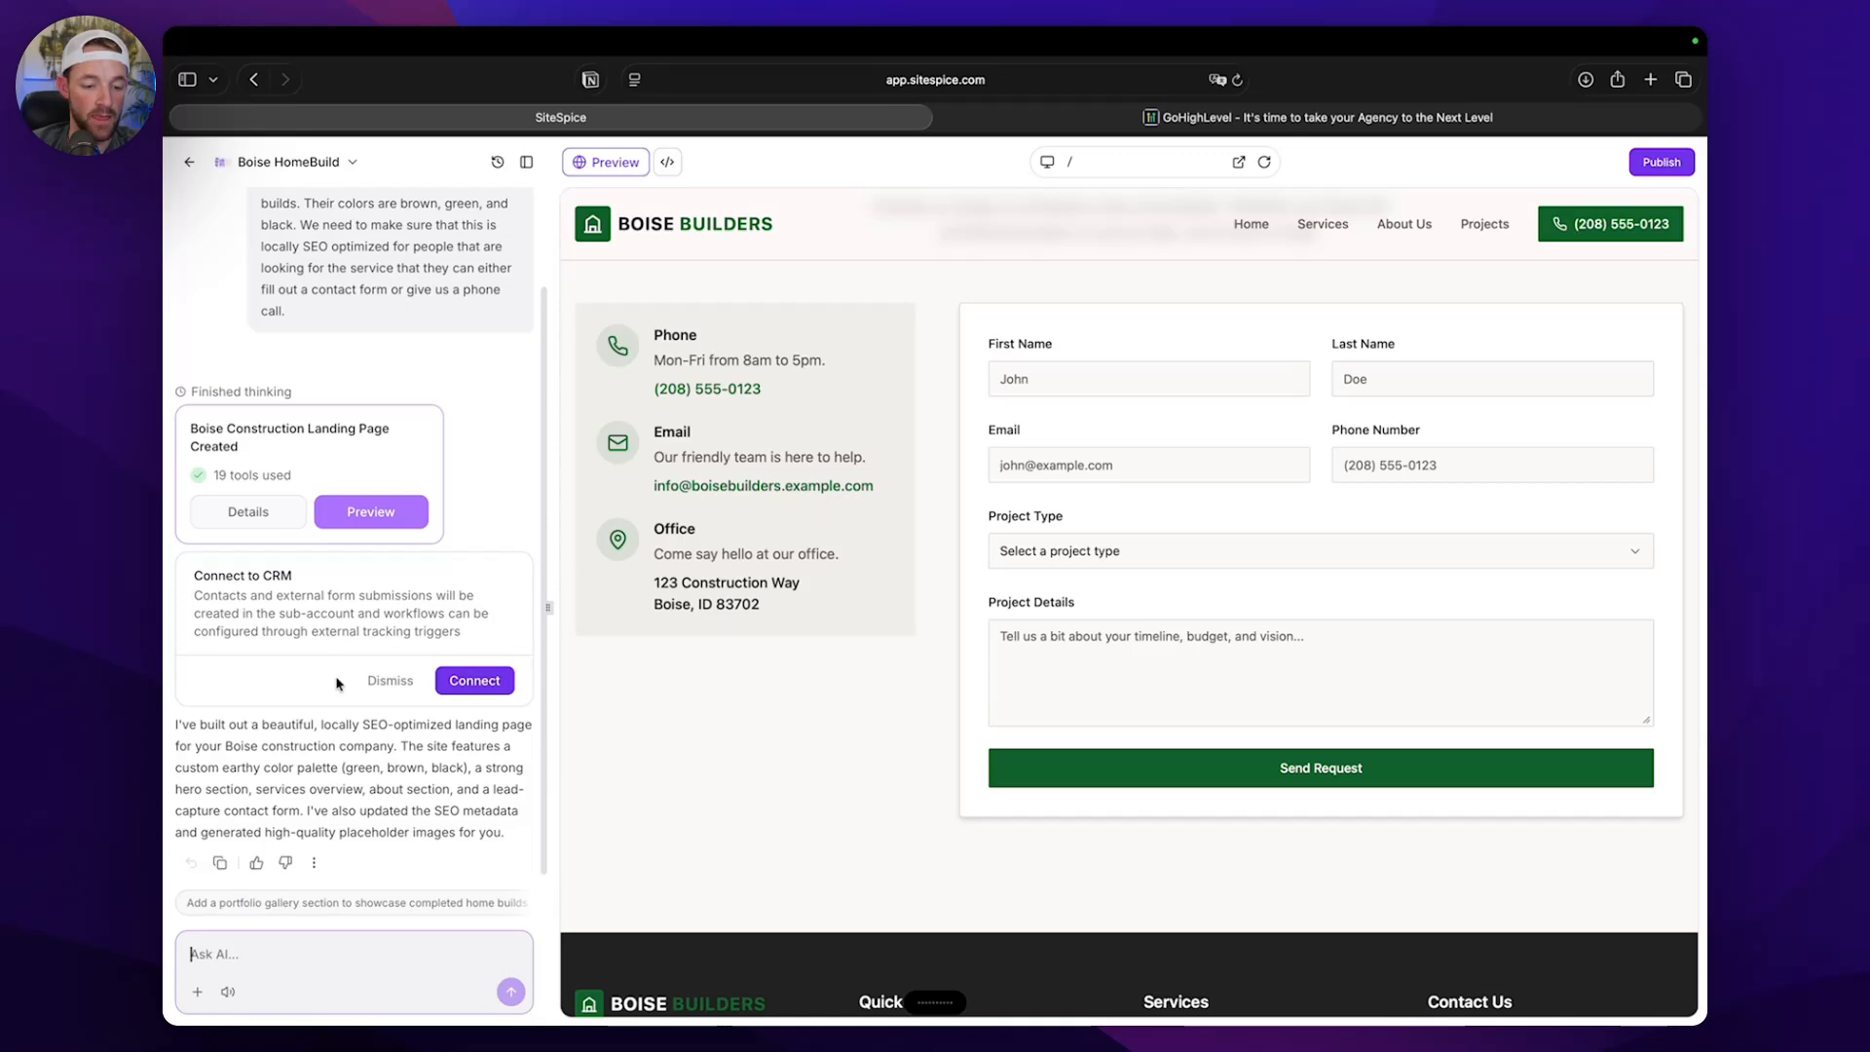
Ask the AI to make the contact form create contacts in the Go High Level dashboard, and connect the site to the CRM.
{"action": "scroll", "coordinate": [1255, 738], "scroll_direction": "up", "scroll_amount": 4}
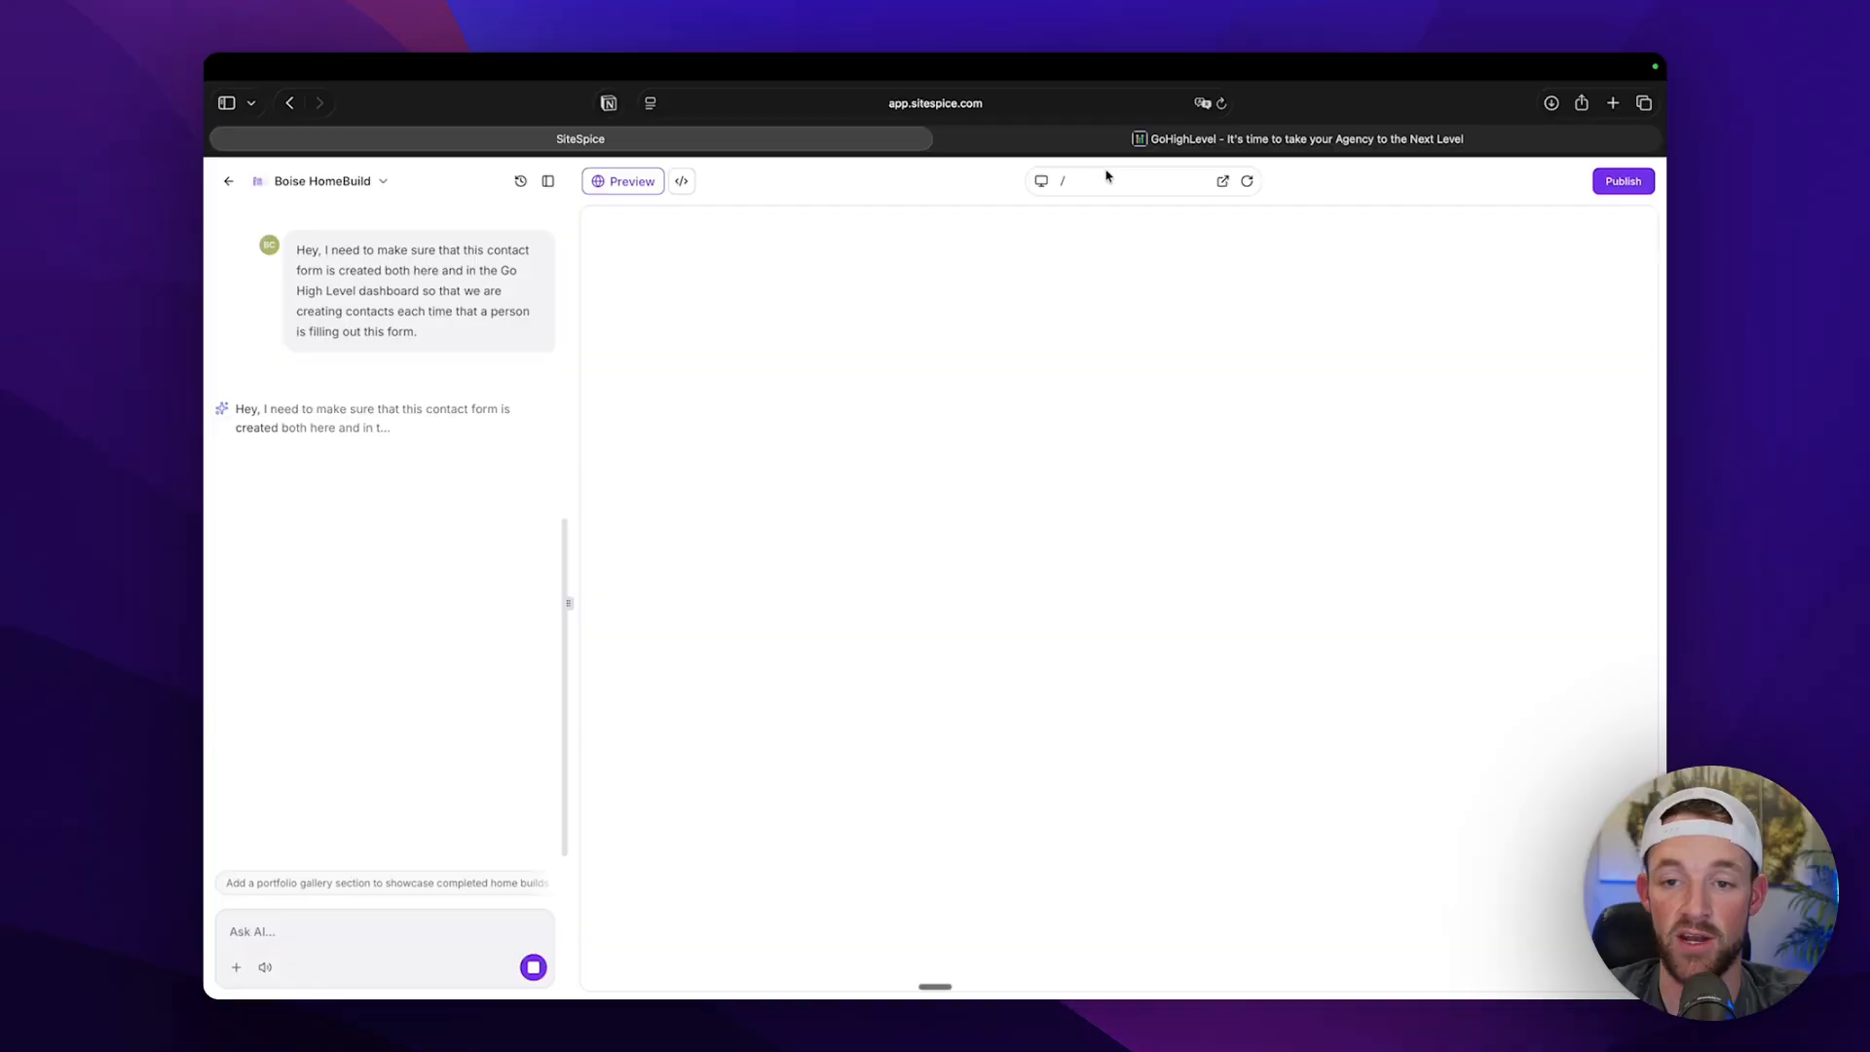
{"action": "left_click", "coordinate": [607, 186]}
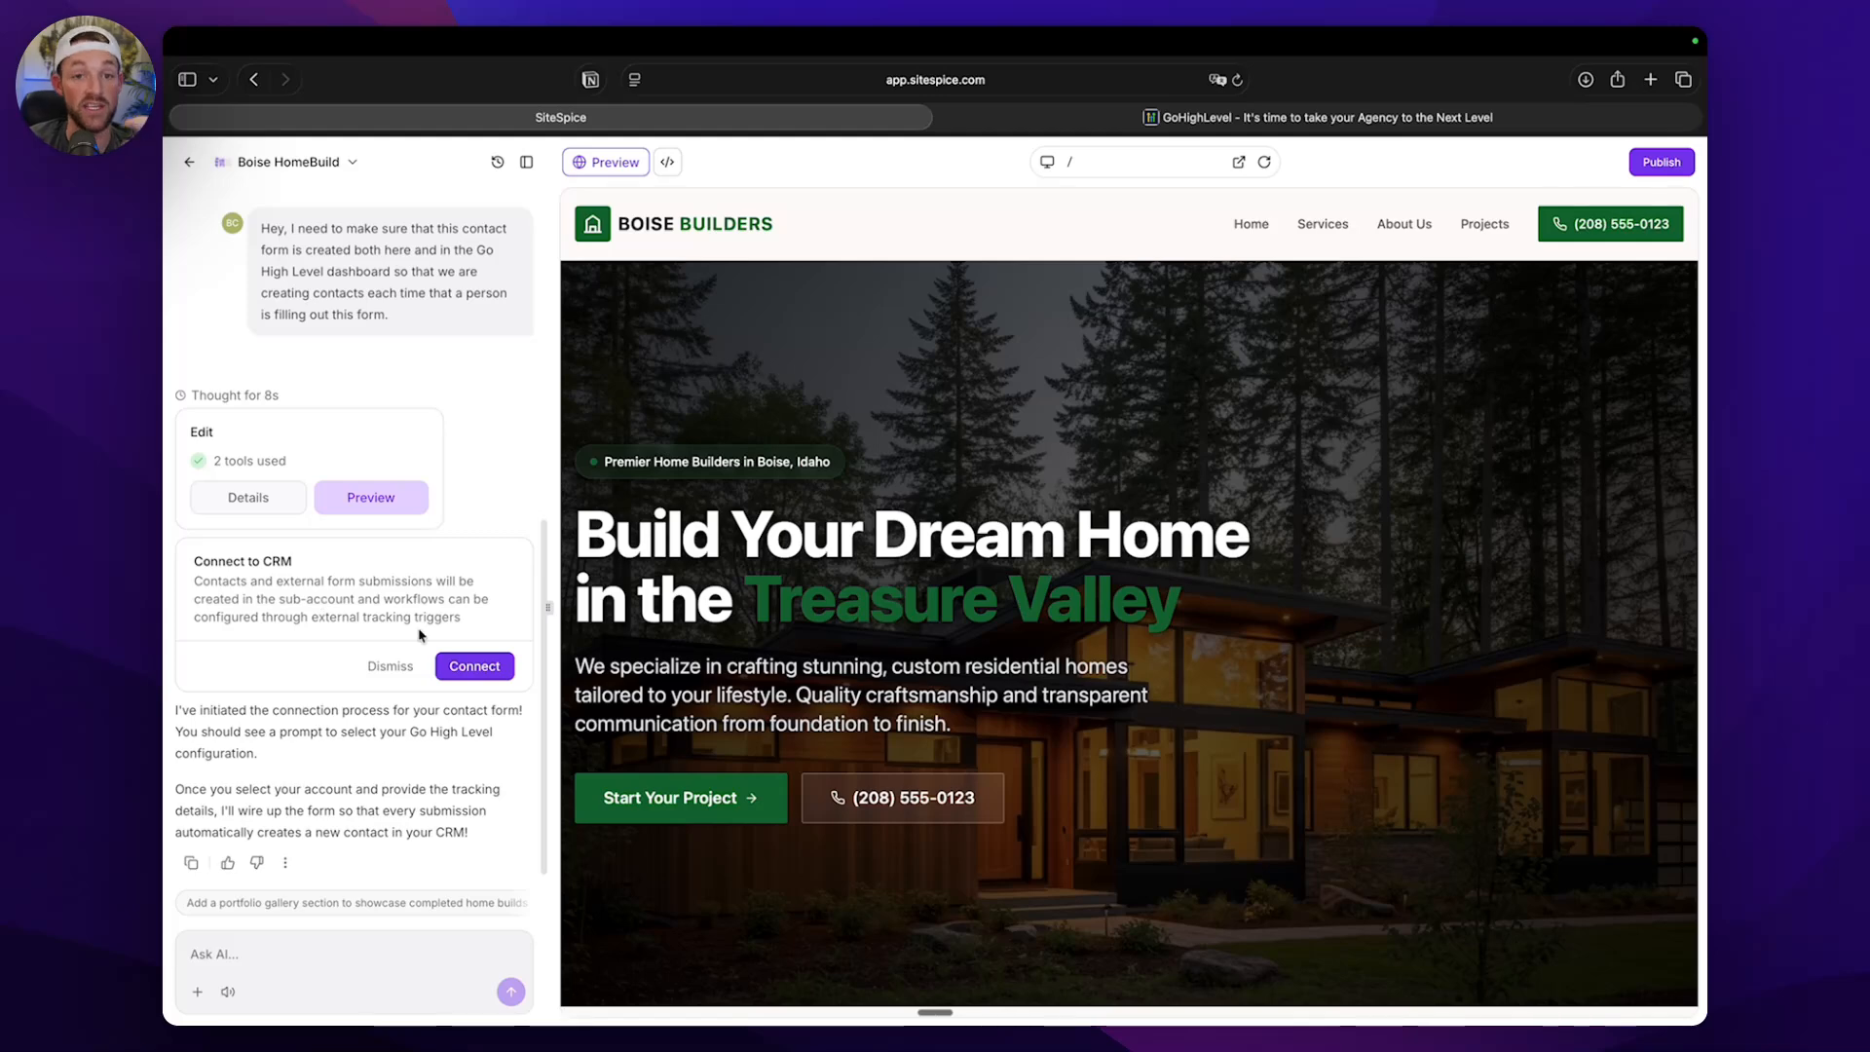
{"action": "left_click", "coordinate": [474, 666]}
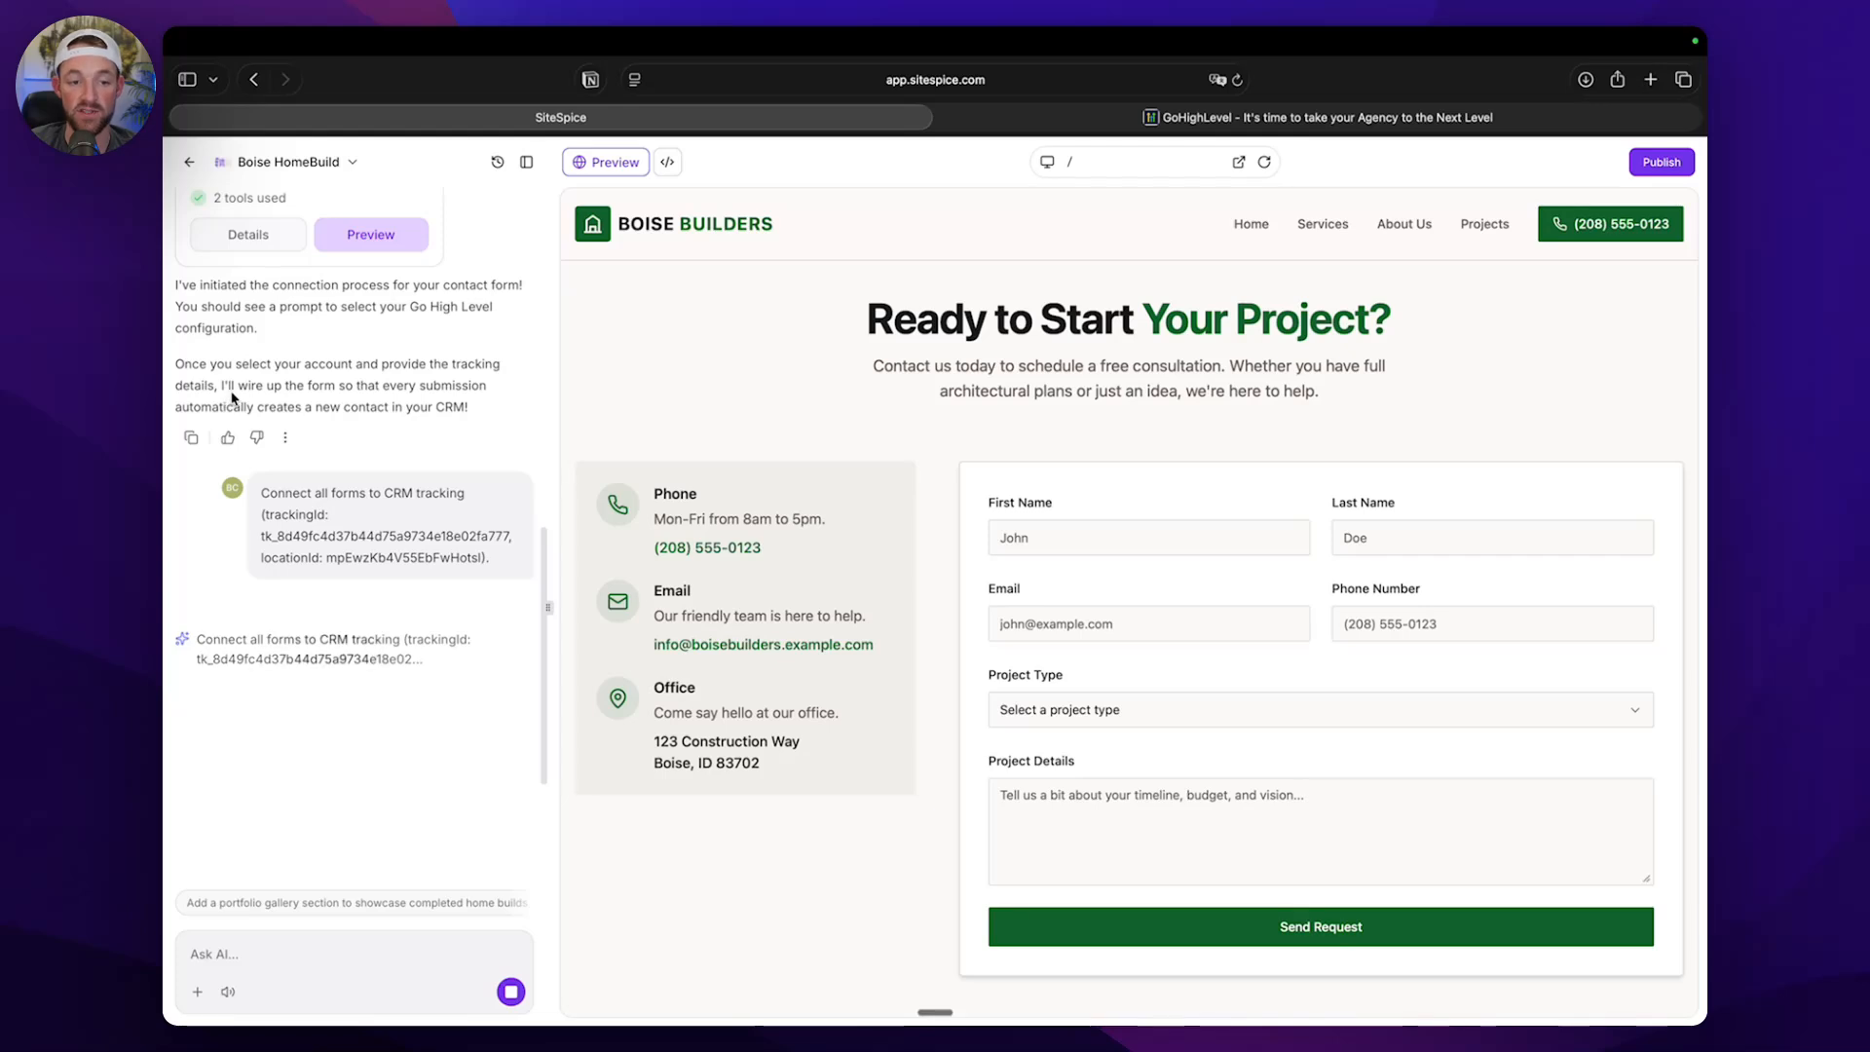
Read the AI's explanation of how the form gets wired up and the CRM tracking request in the chat.
{"action": "left_click_drag", "start_coordinate": [231, 386], "coordinate": [371, 392]}
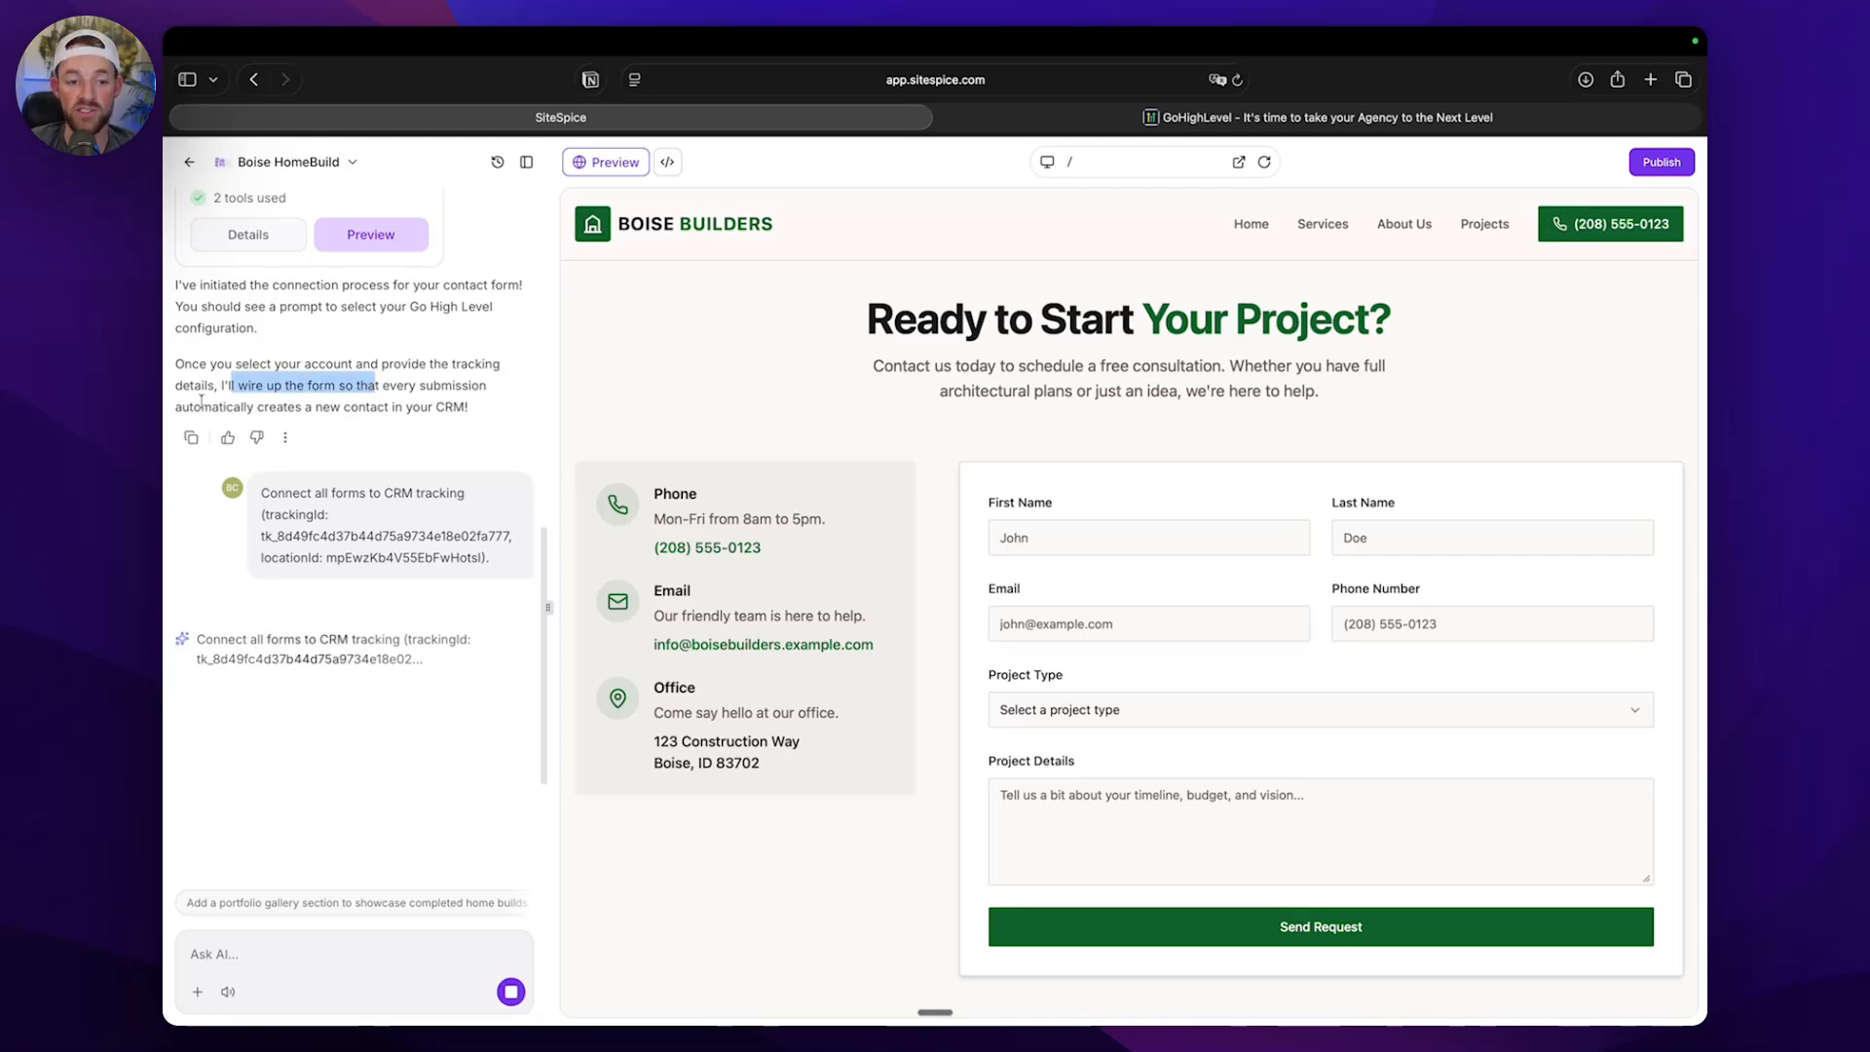
{"action": "left_click_drag", "start_coordinate": [194, 407], "coordinate": [470, 409]}
{"action": "left_click", "coordinate": [356, 419]}
{"action": "scroll", "coordinate": [420, 447], "scroll_direction": "down", "scroll_amount": 1}
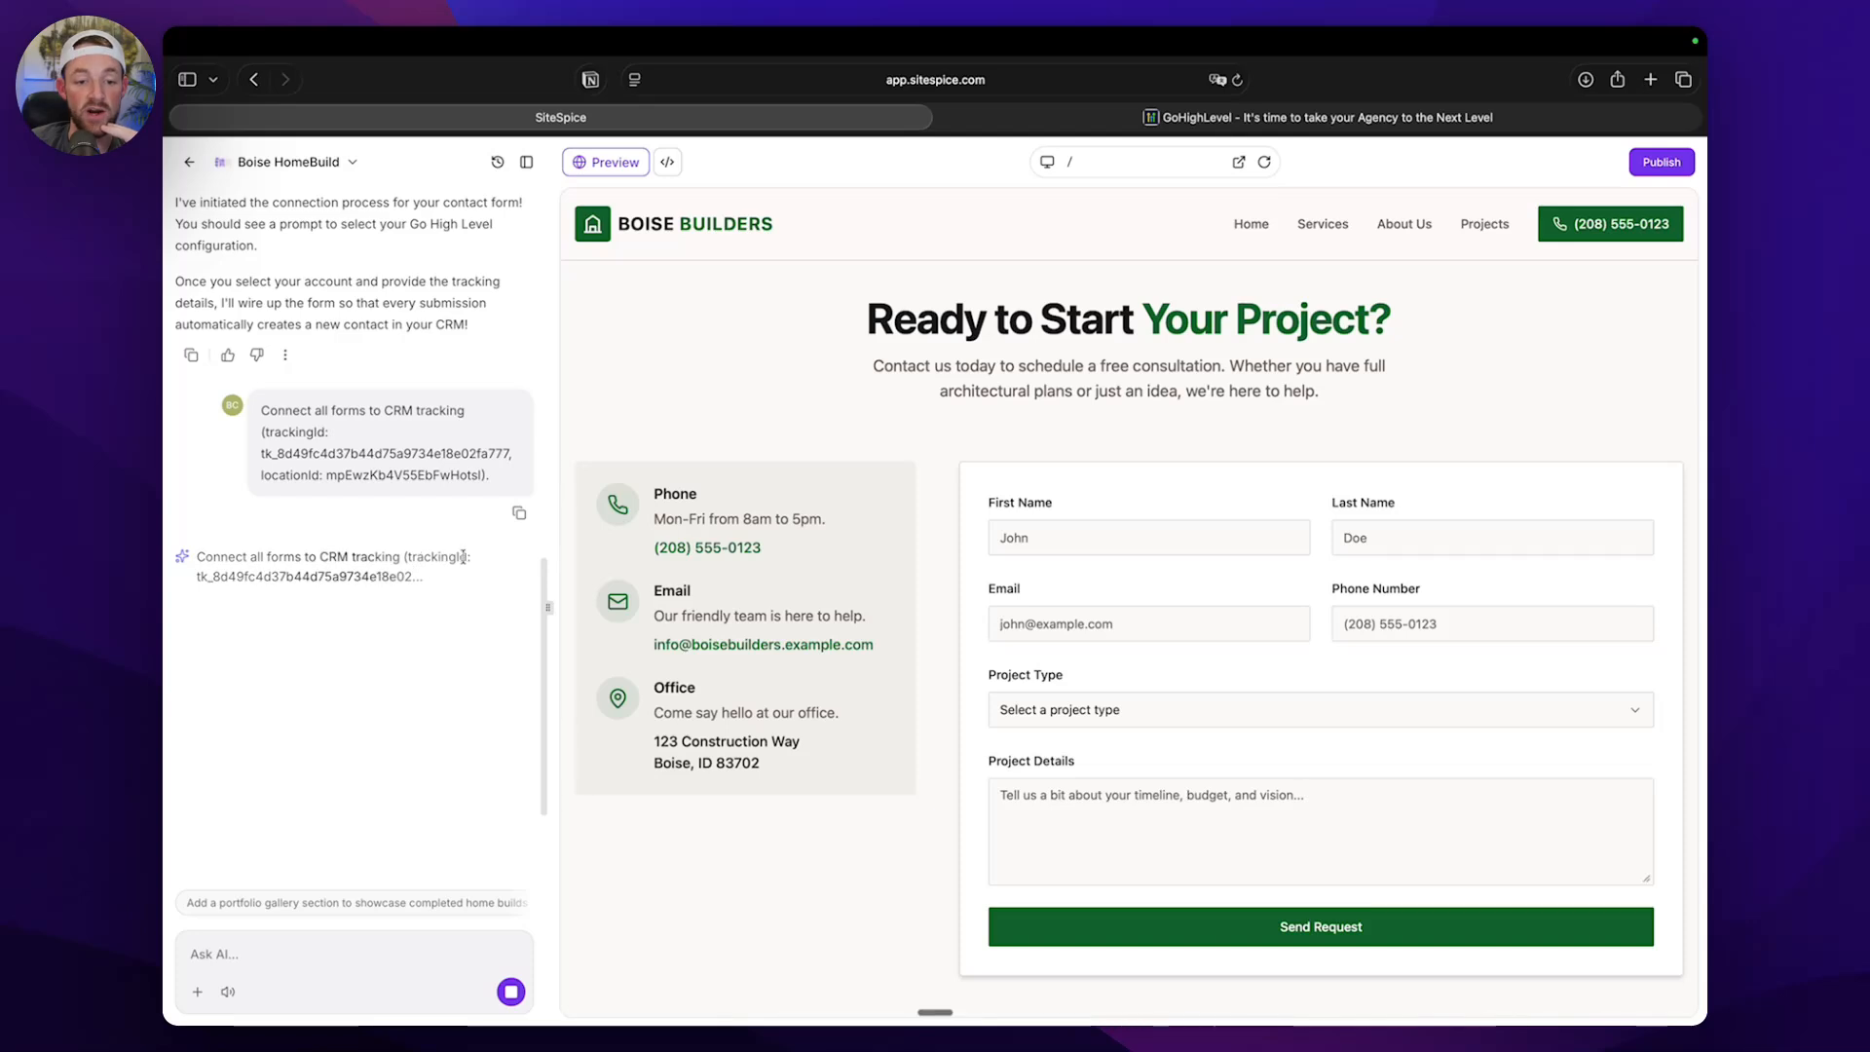
{"action": "left_click_drag", "start_coordinate": [212, 571], "coordinate": [422, 599]}
{"action": "left_click", "coordinate": [422, 599]}
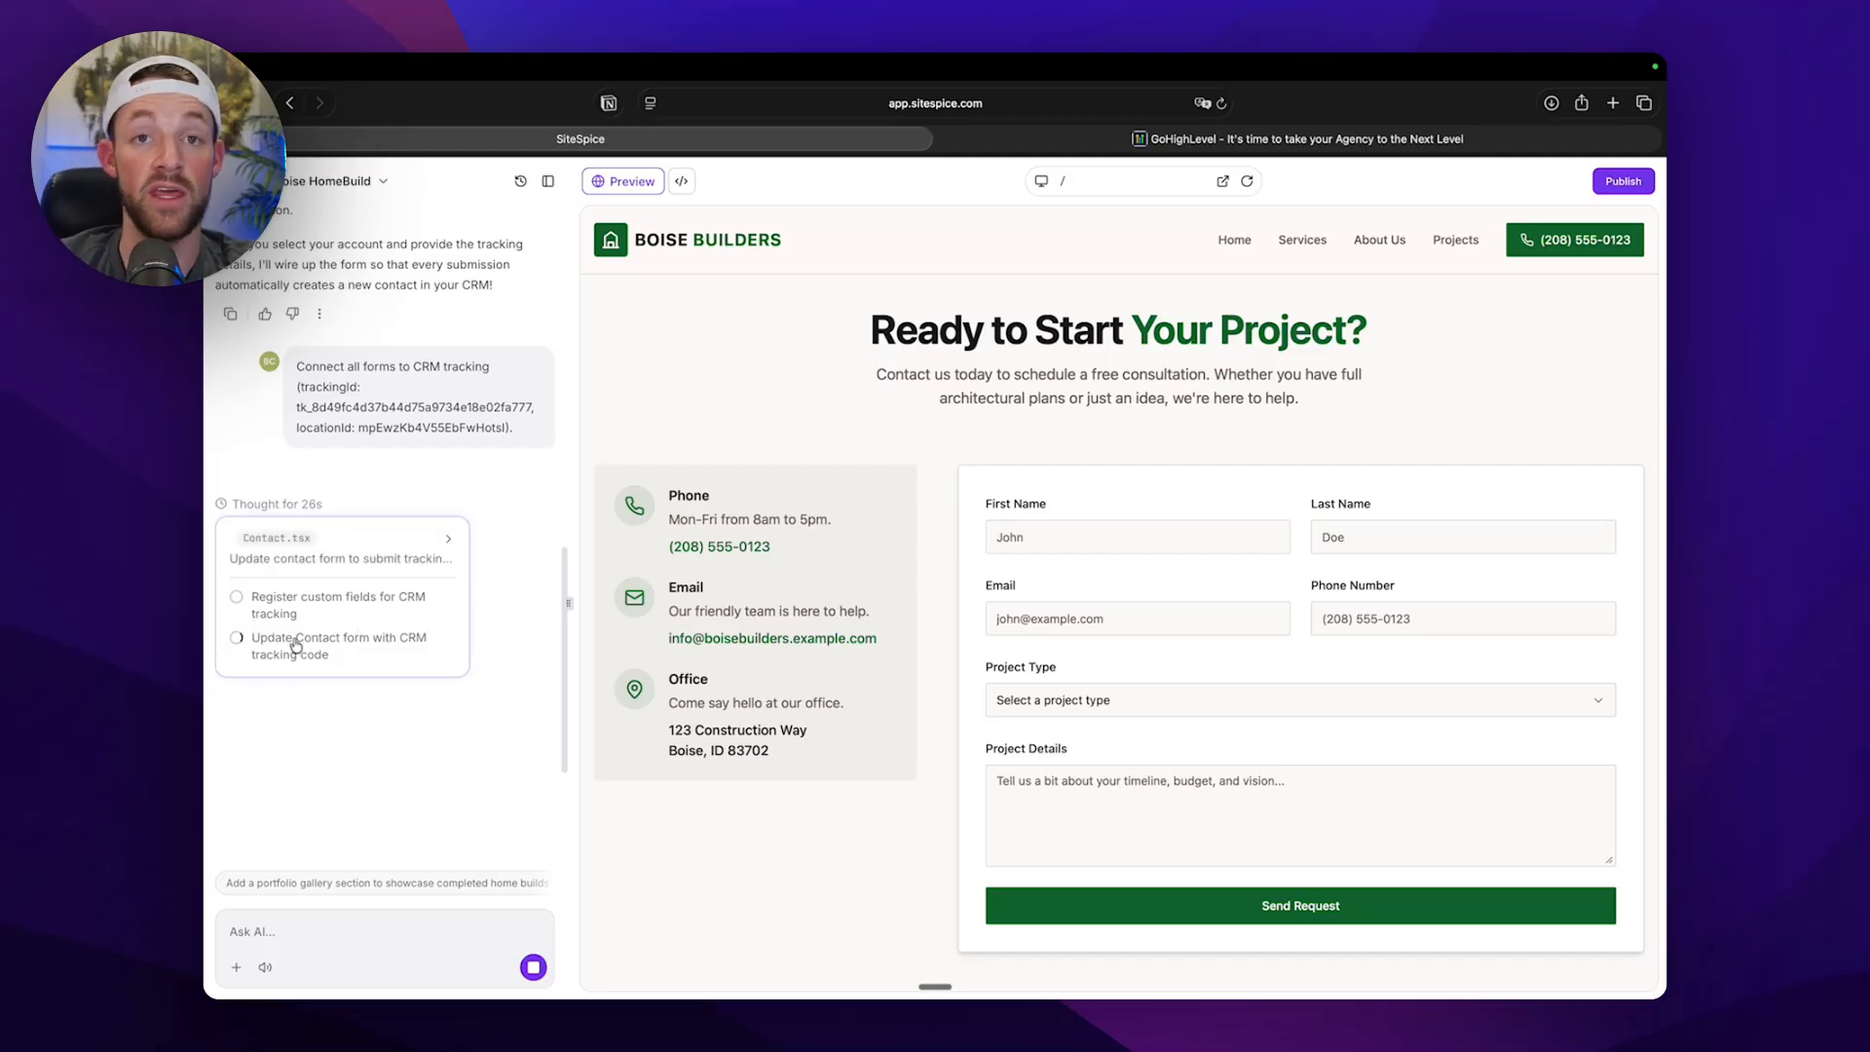
Examine the first name, last name and email fields of the contact form in the site preview.
{"action": "scroll", "coordinate": [1025, 582], "scroll_direction": "down", "scroll_amount": 4}
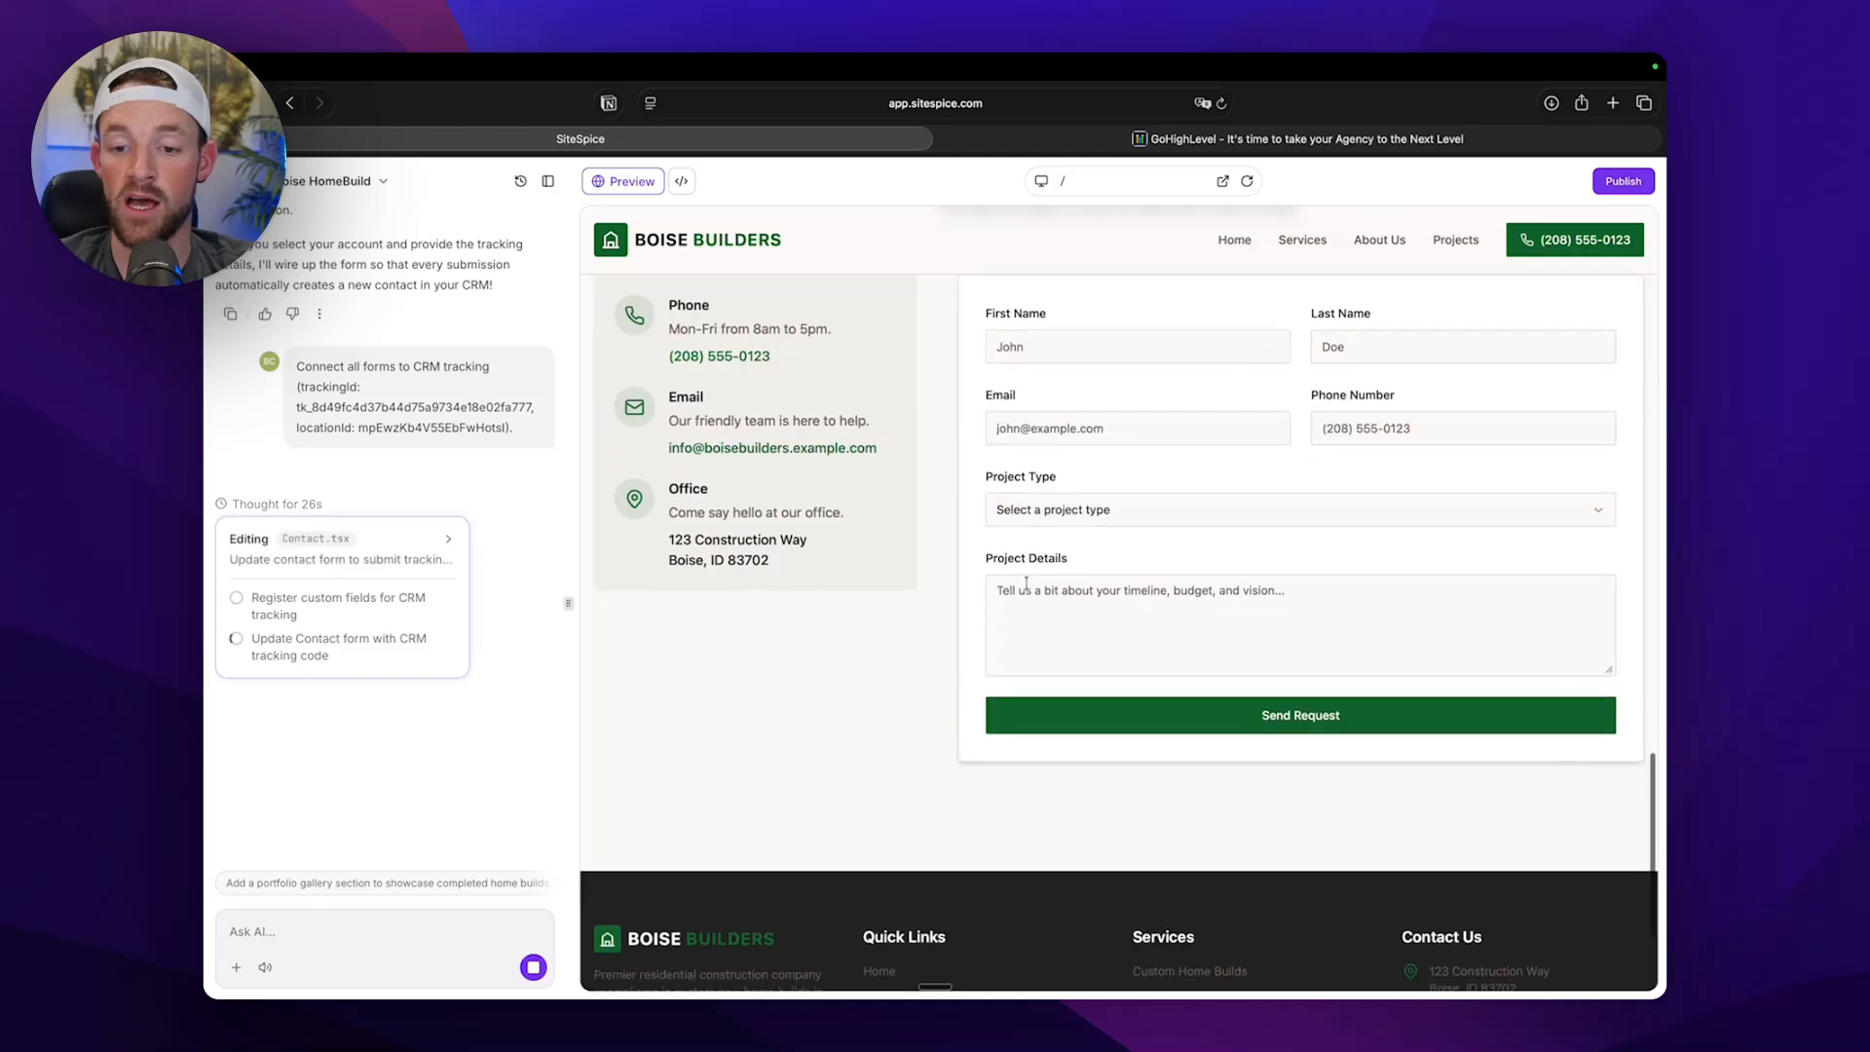
{"action": "left_click", "coordinate": [1414, 347]}
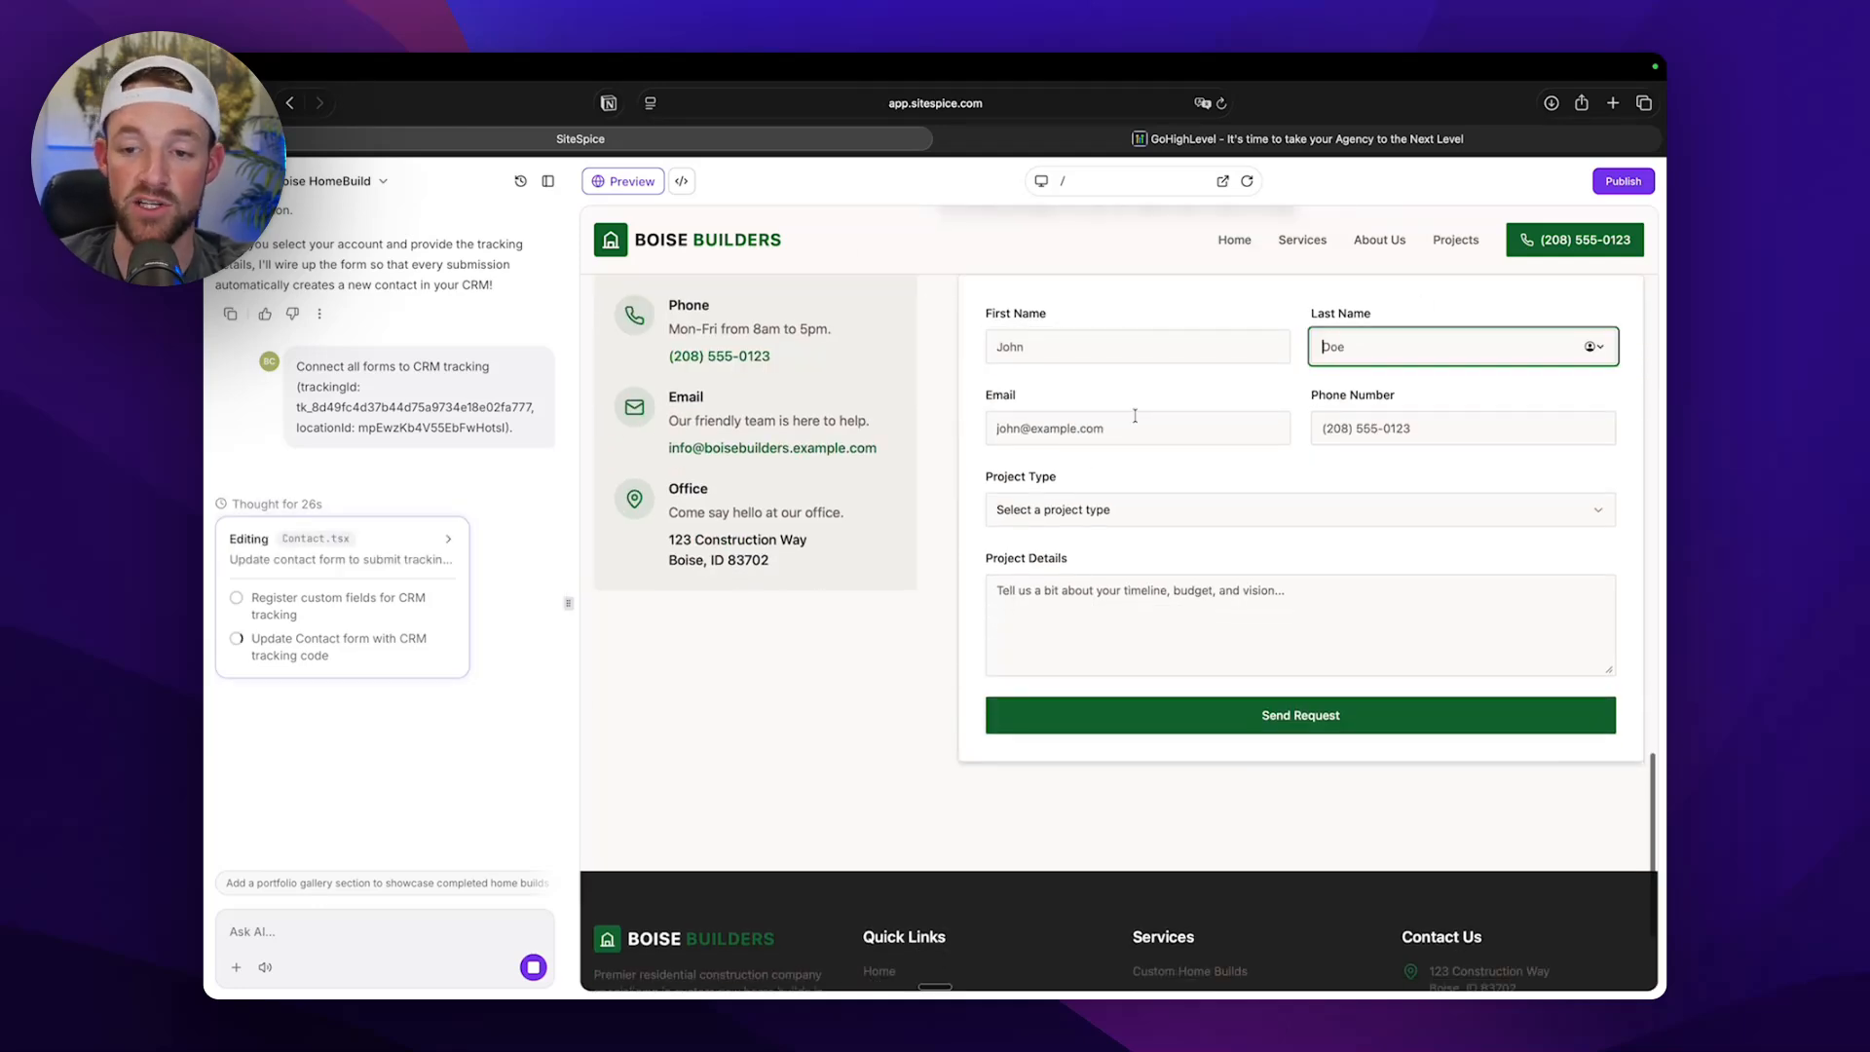
{"action": "left_click", "coordinate": [1134, 419]}
{"action": "key", "text": "Tab"}
{"action": "left_click", "coordinate": [1127, 337]}
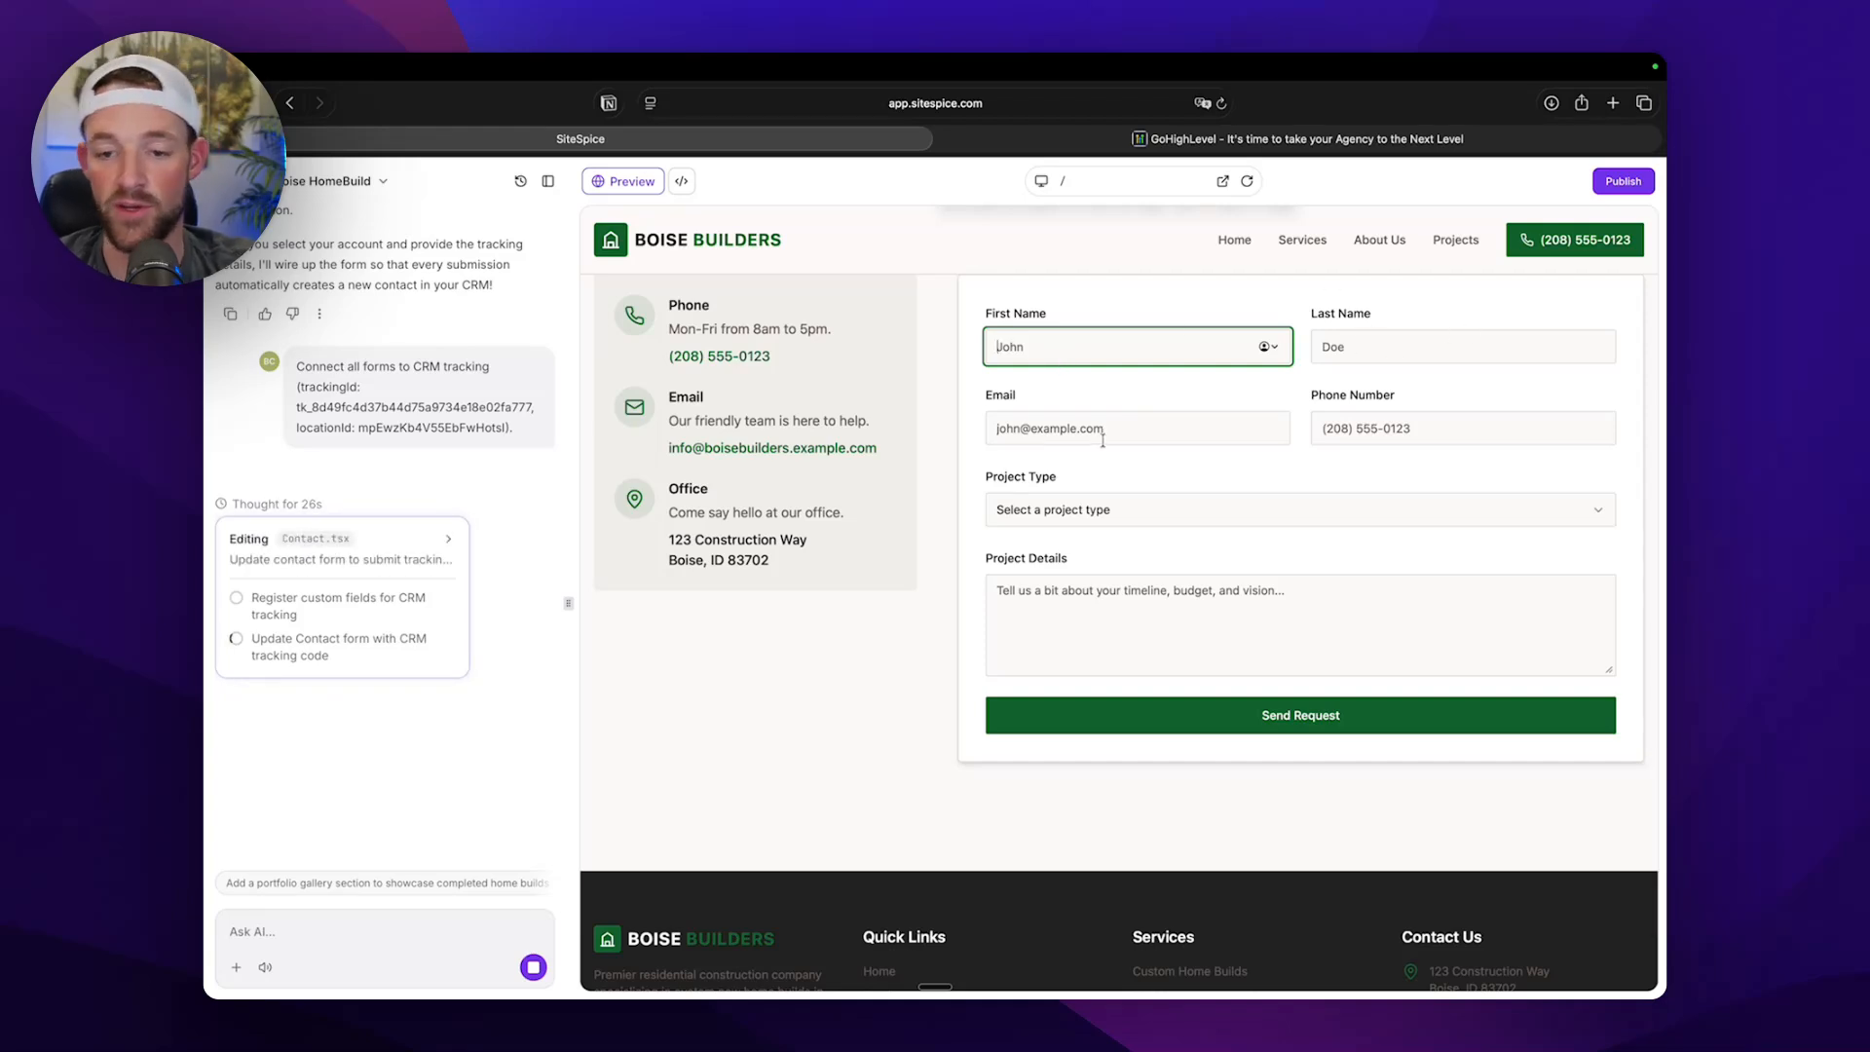
Select Home Addition as the project type in the previewed contact form and check the Project Details field.
{"action": "scroll", "coordinate": [1071, 446], "scroll_direction": "down", "scroll_amount": 1}
{"action": "left_click", "coordinate": [1026, 455]}
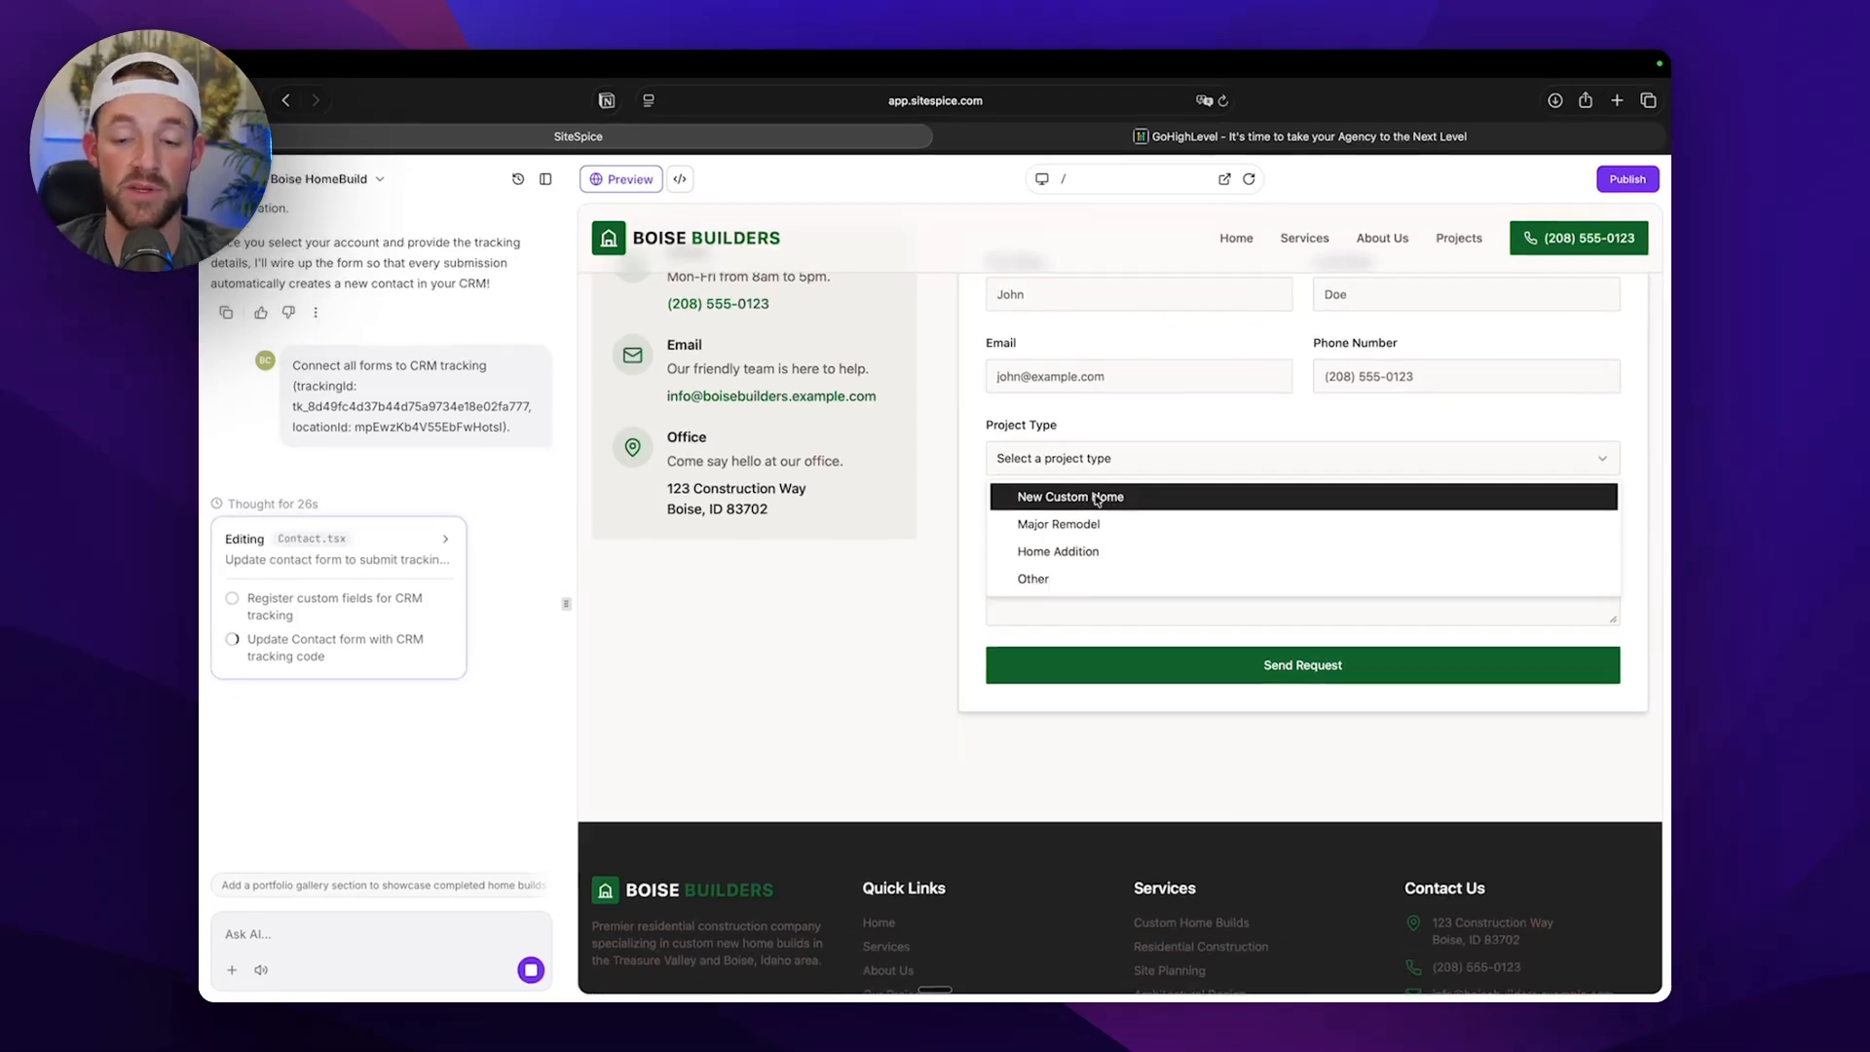
{"action": "left_click", "coordinate": [1056, 552]}
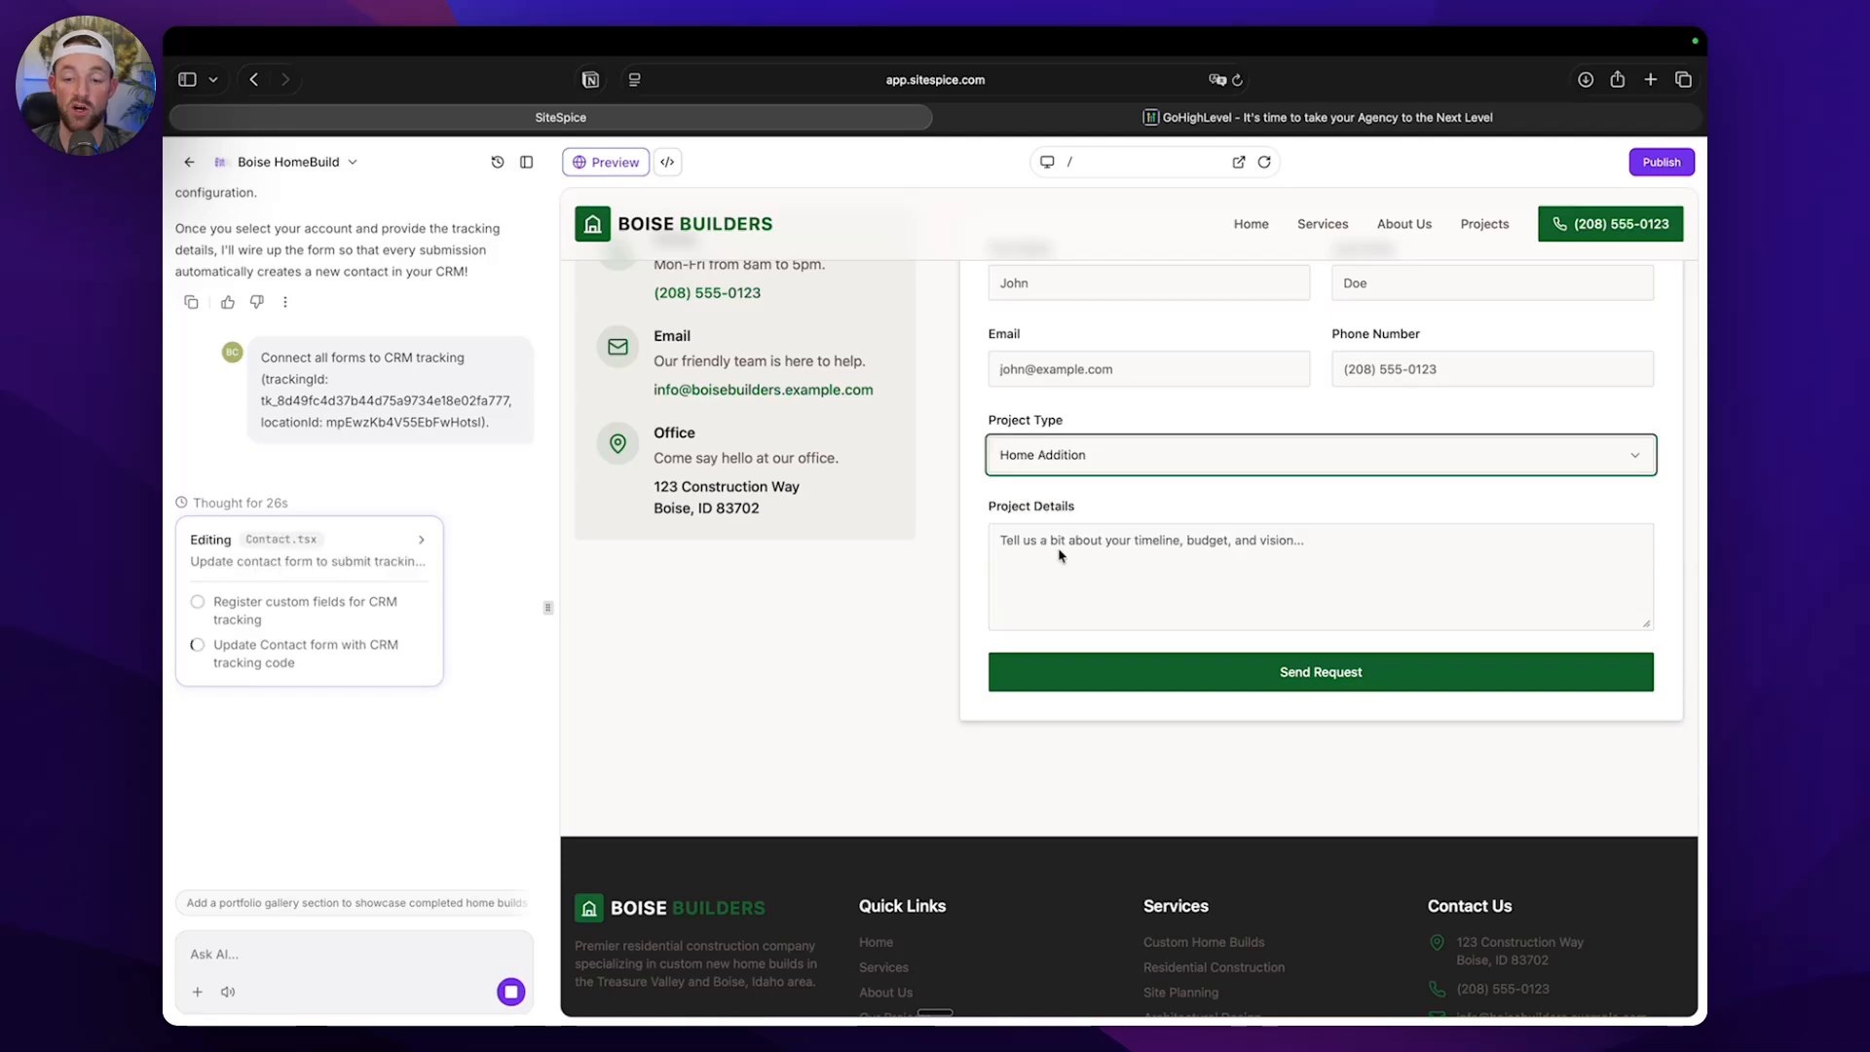
{"action": "triple_click", "coordinate": [1059, 508]}
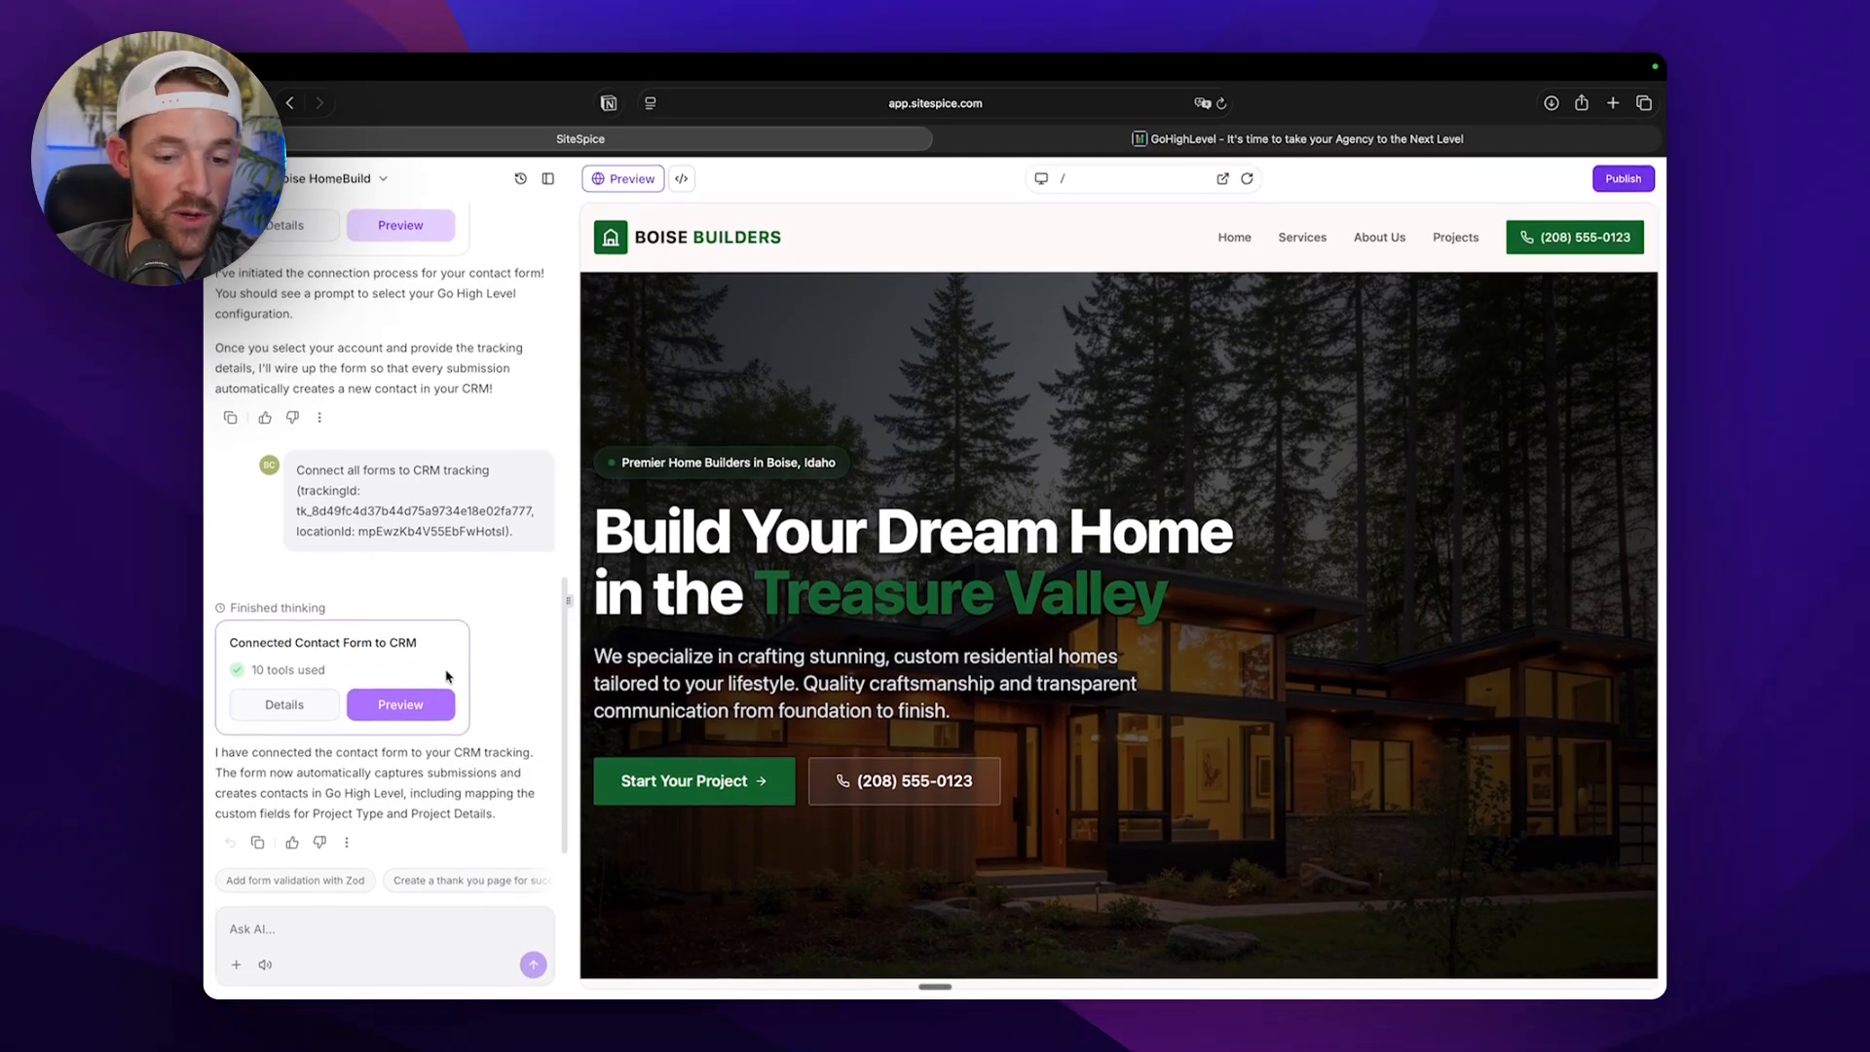
Read the AI's summary of the CRM connection and compare its custom field mapping with the form's project fields.
{"action": "left_click_drag", "start_coordinate": [235, 754], "coordinate": [517, 756]}
{"action": "left_click", "coordinate": [484, 762]}
{"action": "left_click", "coordinate": [281, 790]}
{"action": "left_click_drag", "start_coordinate": [296, 775], "coordinate": [429, 775]}
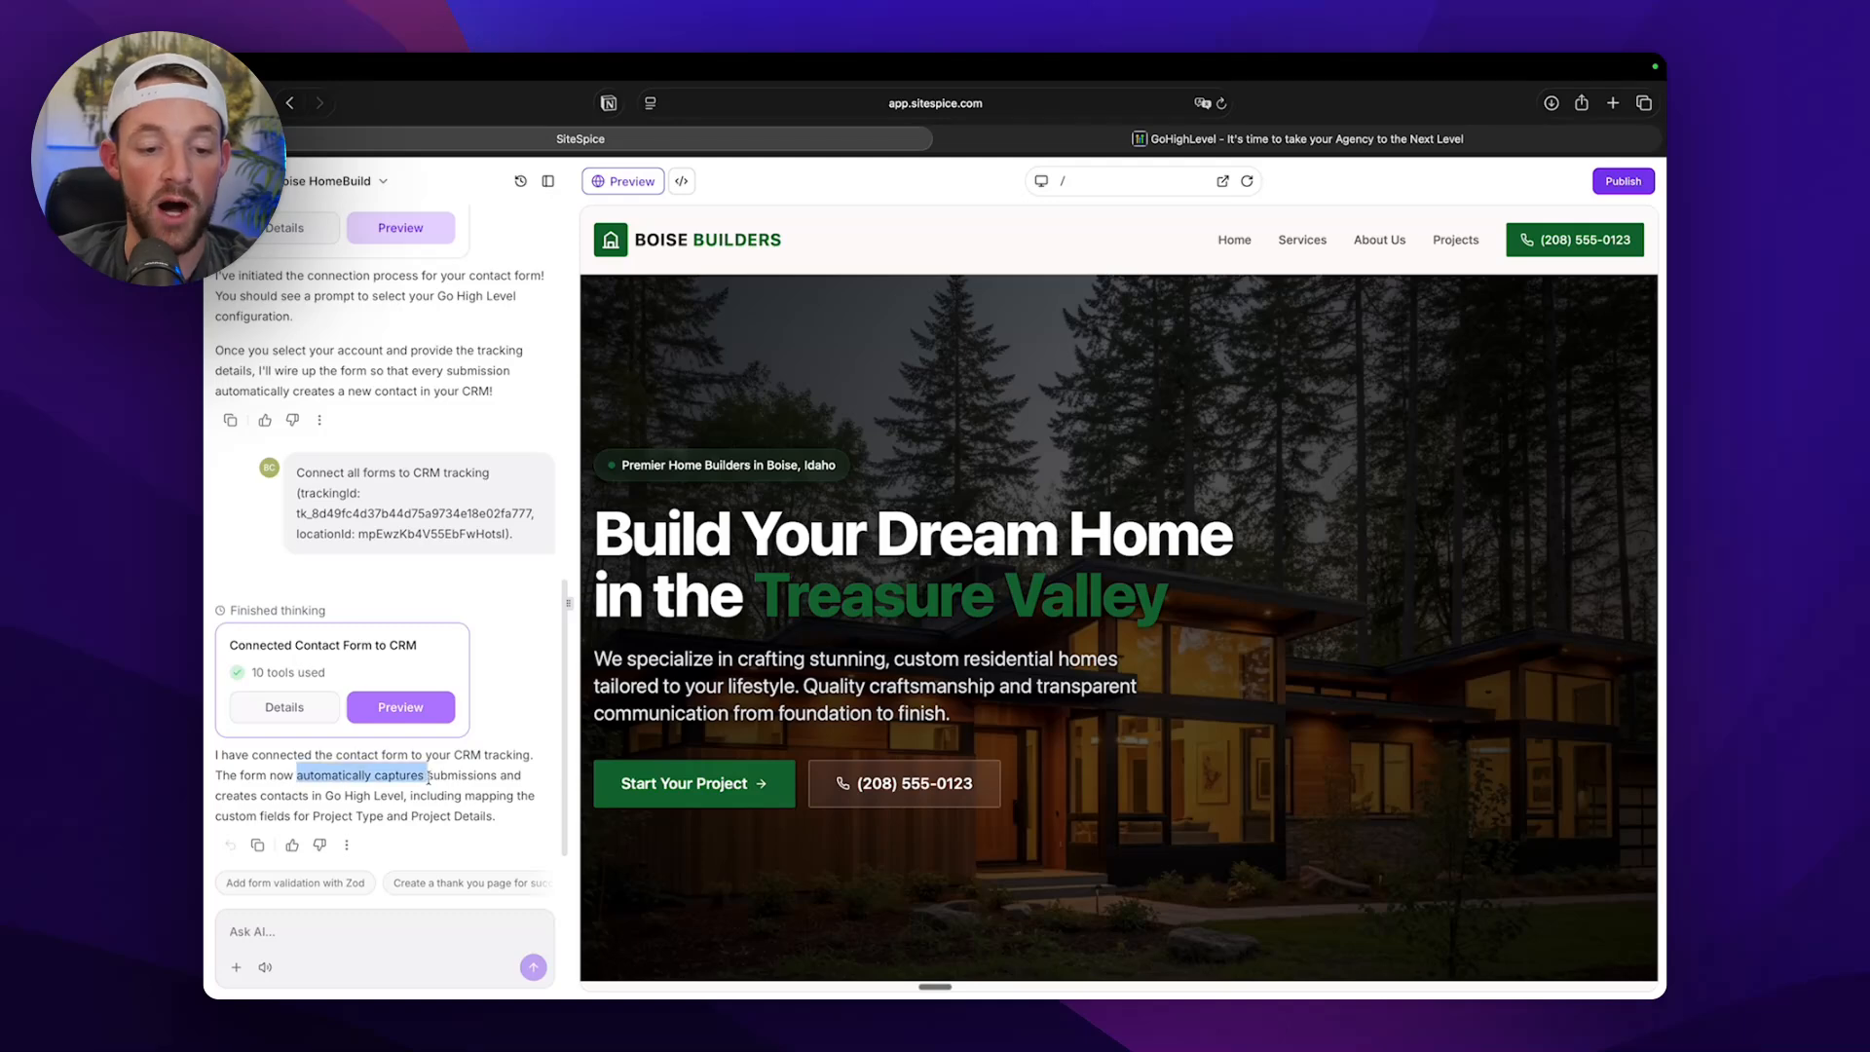
{"action": "left_click", "coordinate": [289, 790]}
{"action": "left_click_drag", "start_coordinate": [240, 796], "coordinate": [513, 797]}
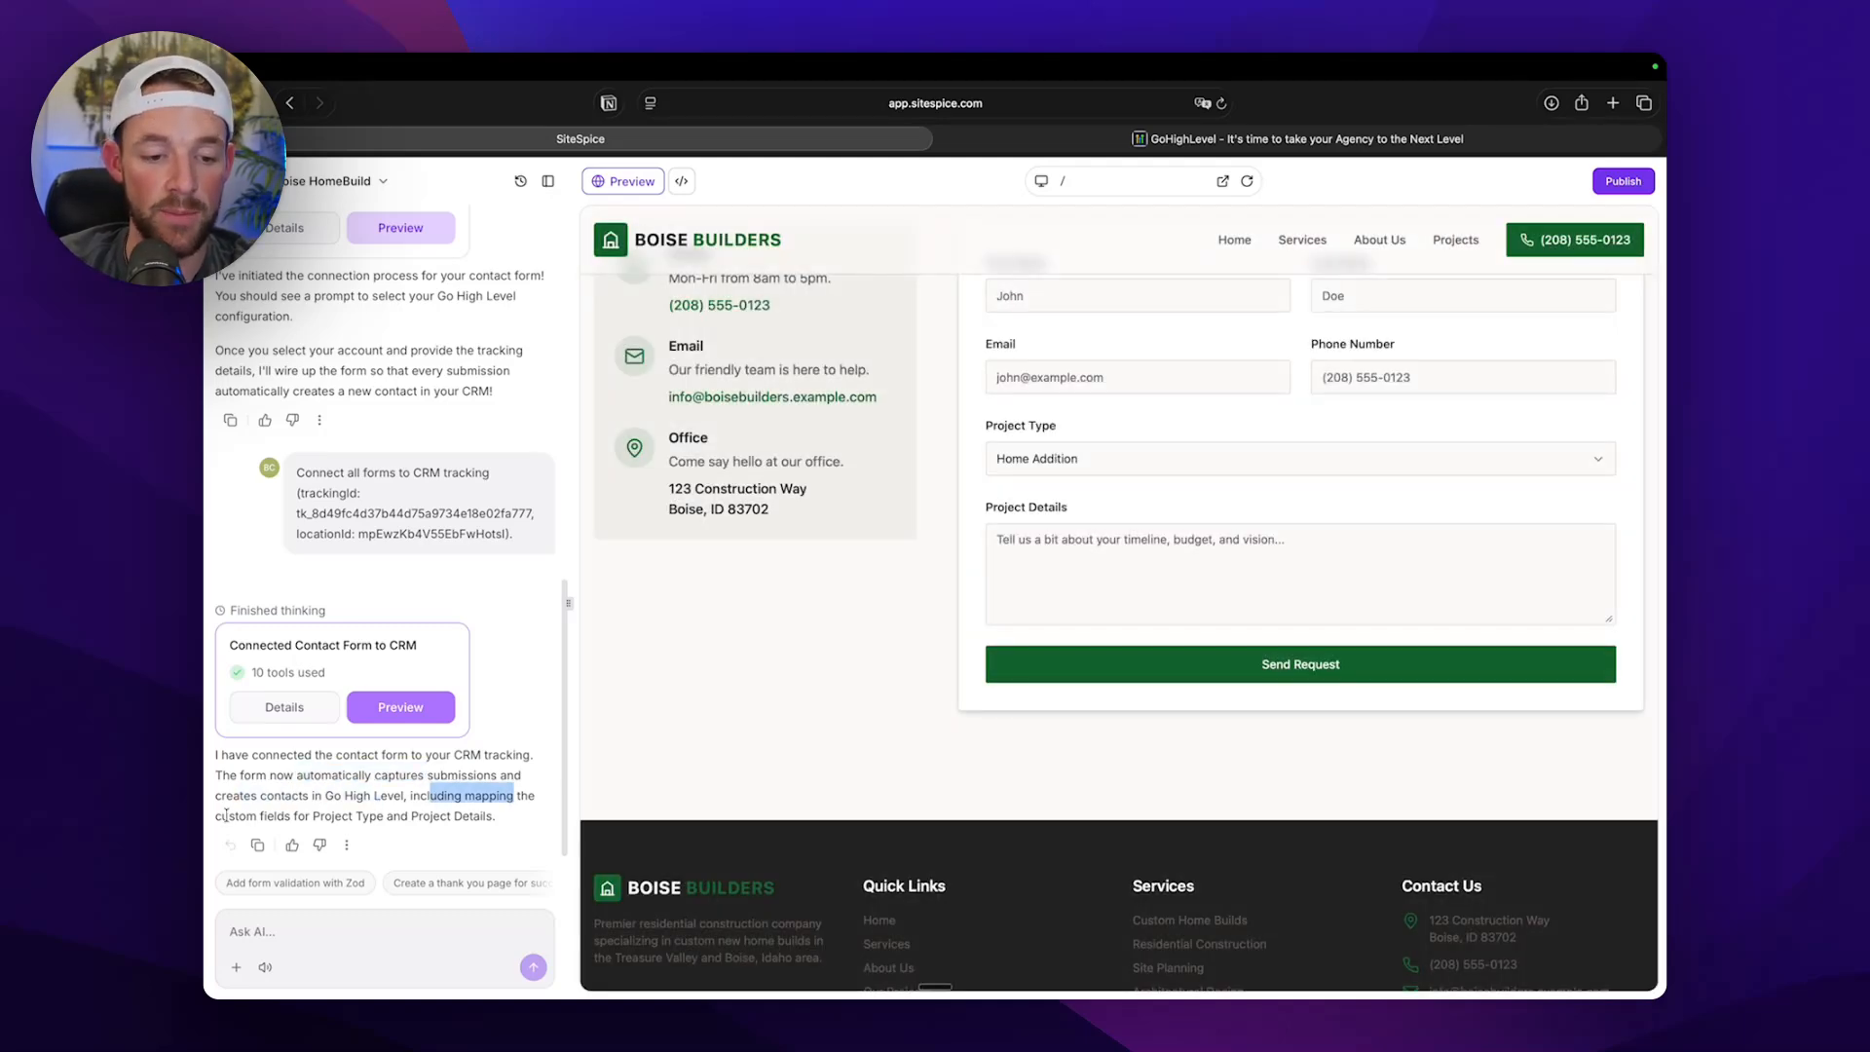
{"action": "left_click_drag", "start_coordinate": [229, 816], "coordinate": [316, 816]}
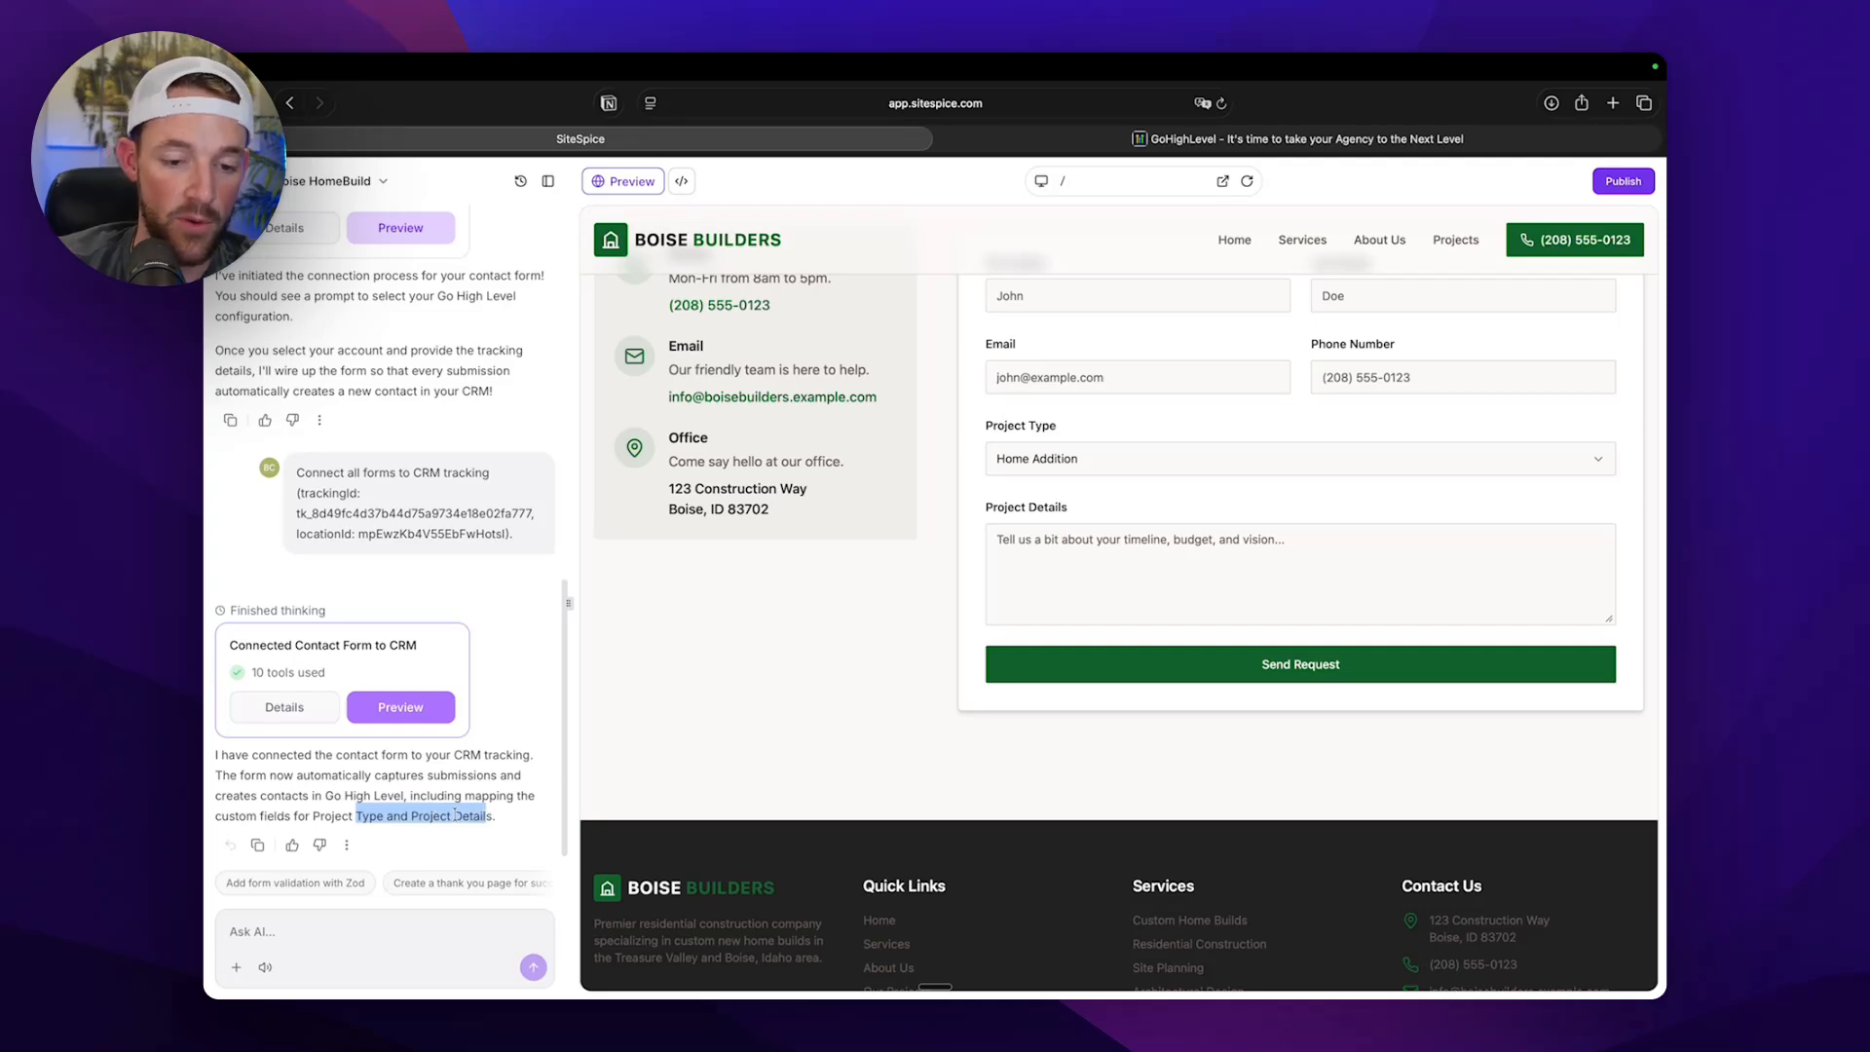
{"action": "left_click_drag", "start_coordinate": [986, 425], "coordinate": [1057, 425]}
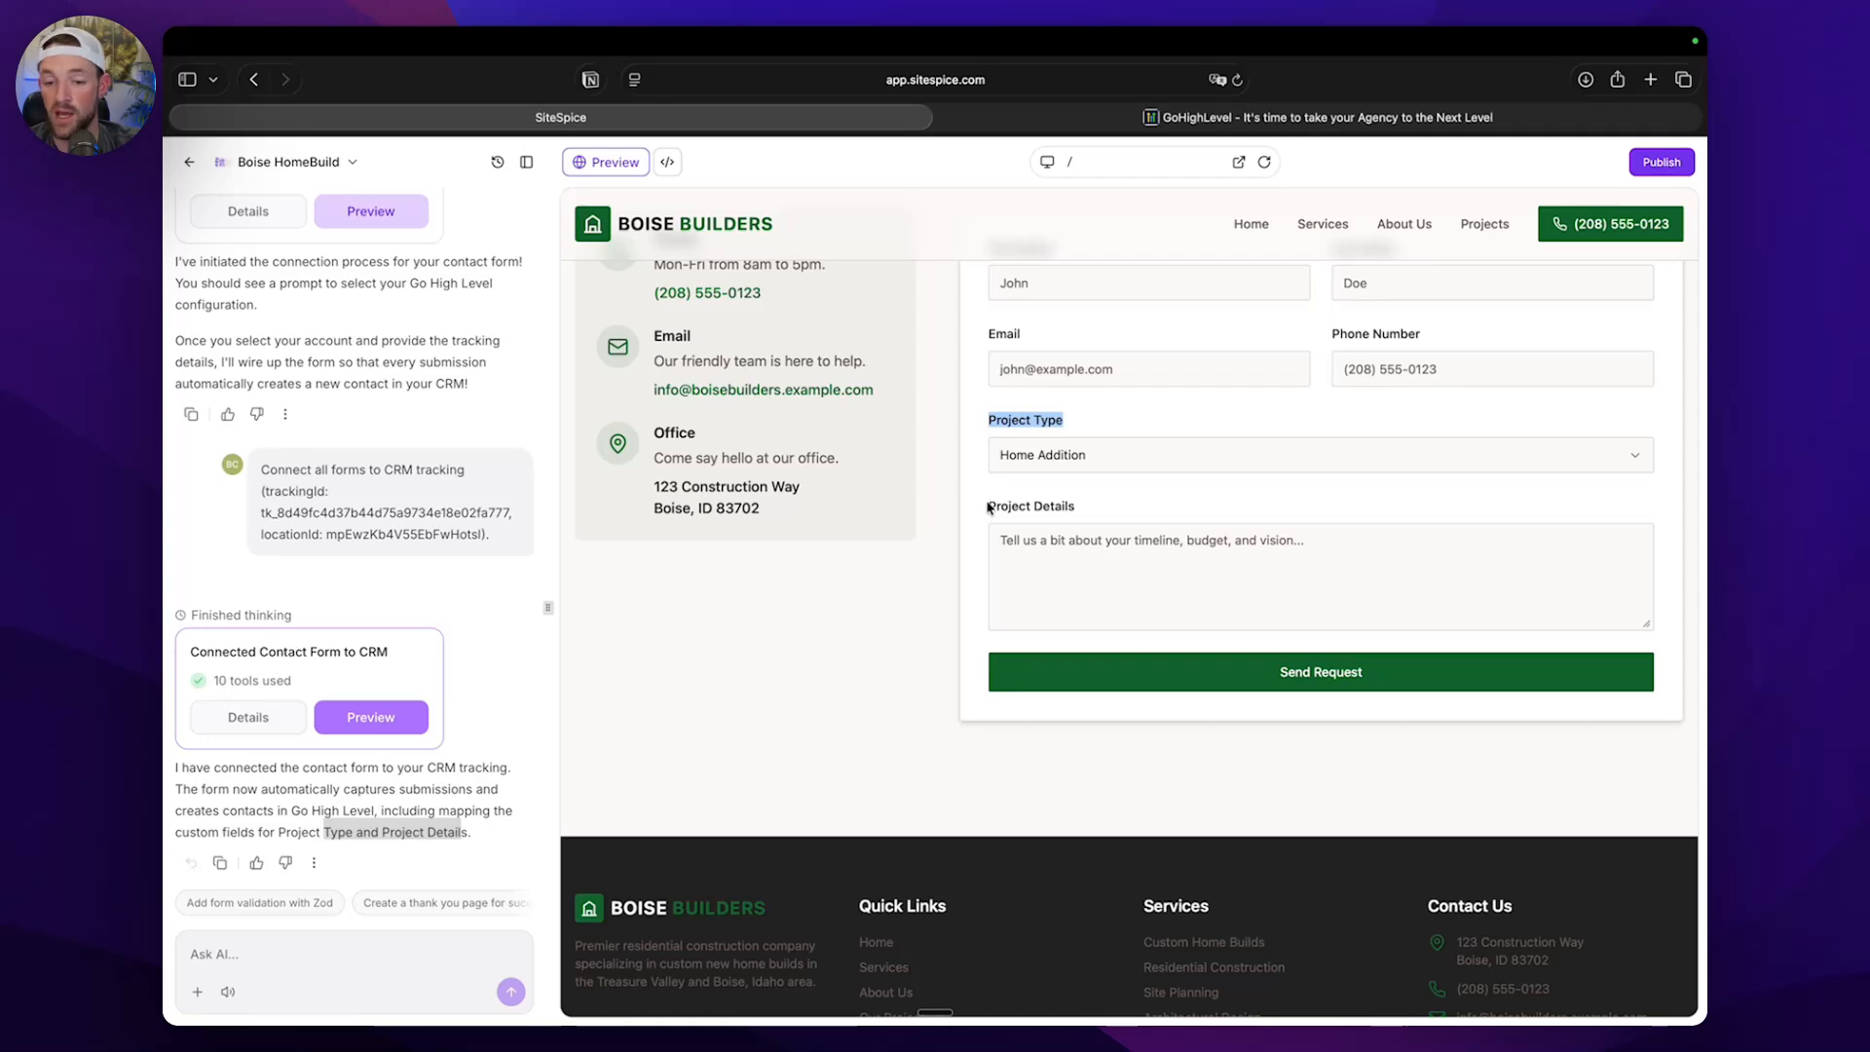
Open the site preview in its own browser tab and go to the contact form.
{"action": "left_click", "coordinate": [1240, 162]}
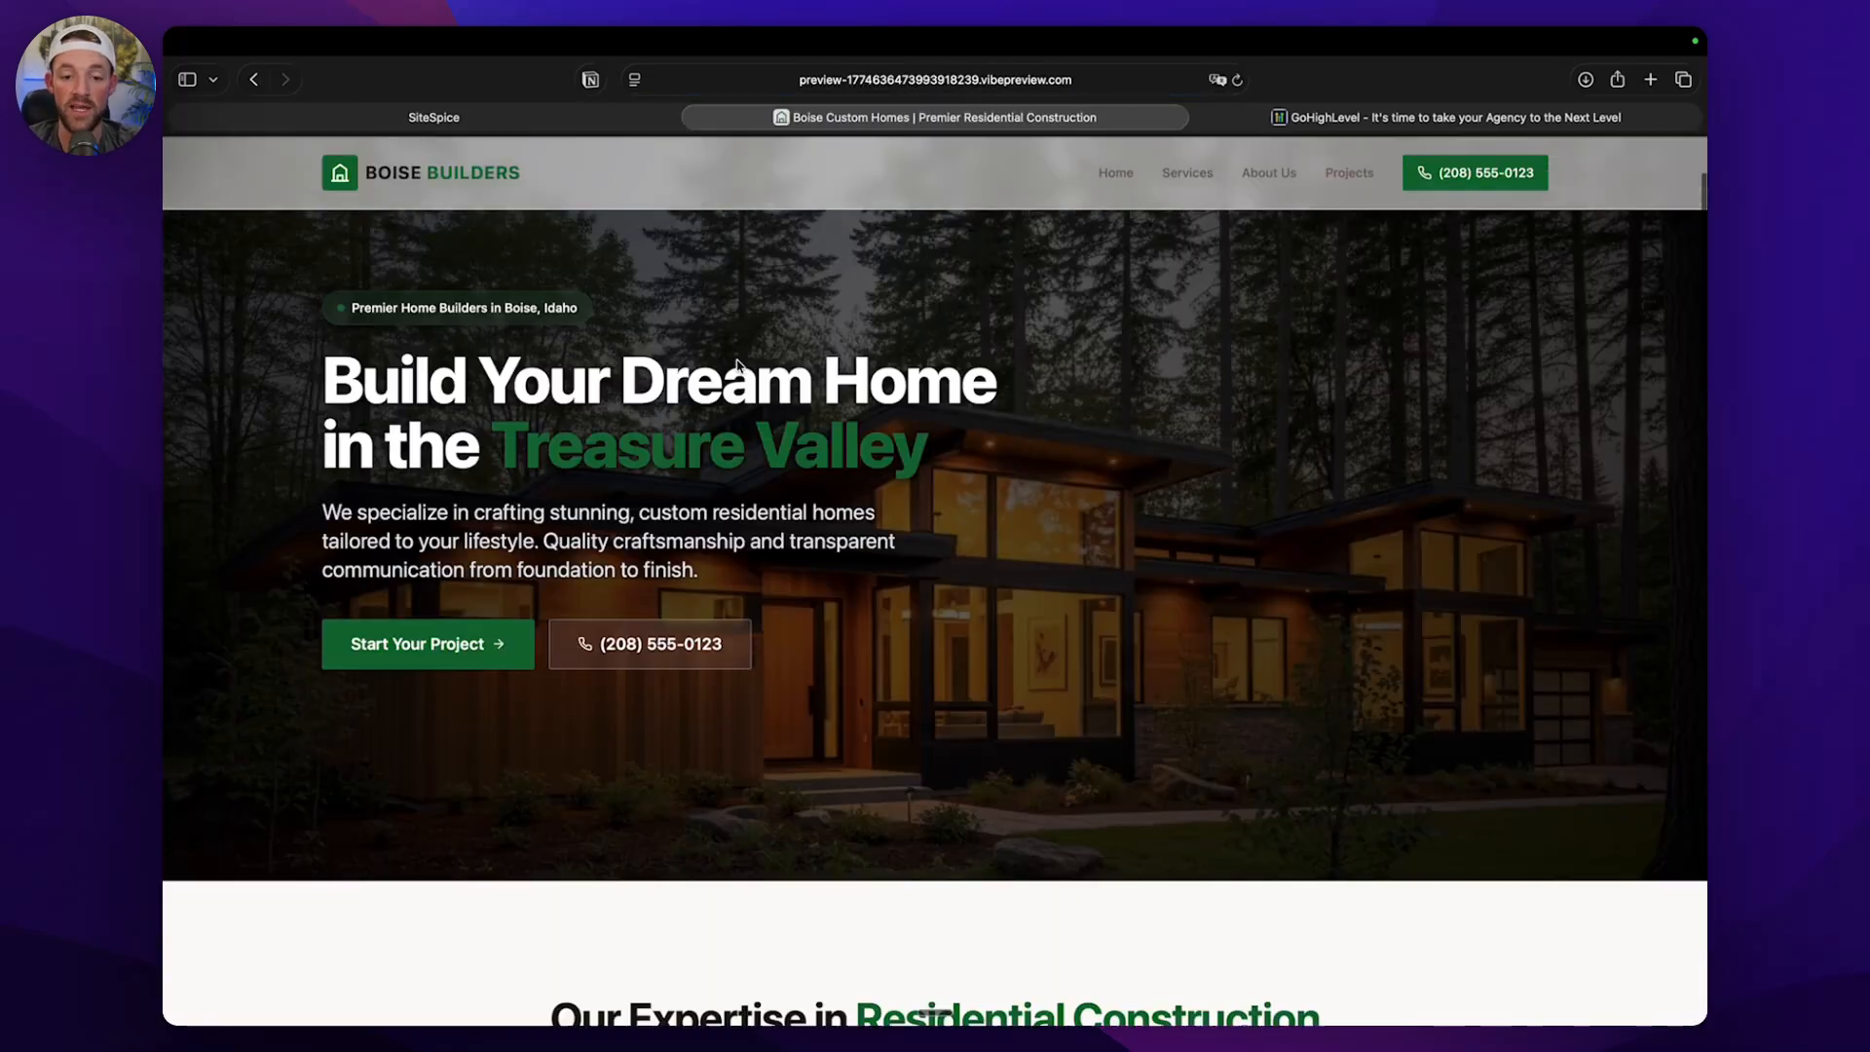
{"action": "scroll", "coordinate": [737, 365], "scroll_direction": "down", "scroll_amount": 15}
{"action": "scroll", "coordinate": [1003, 297], "scroll_direction": "down", "scroll_amount": 5}
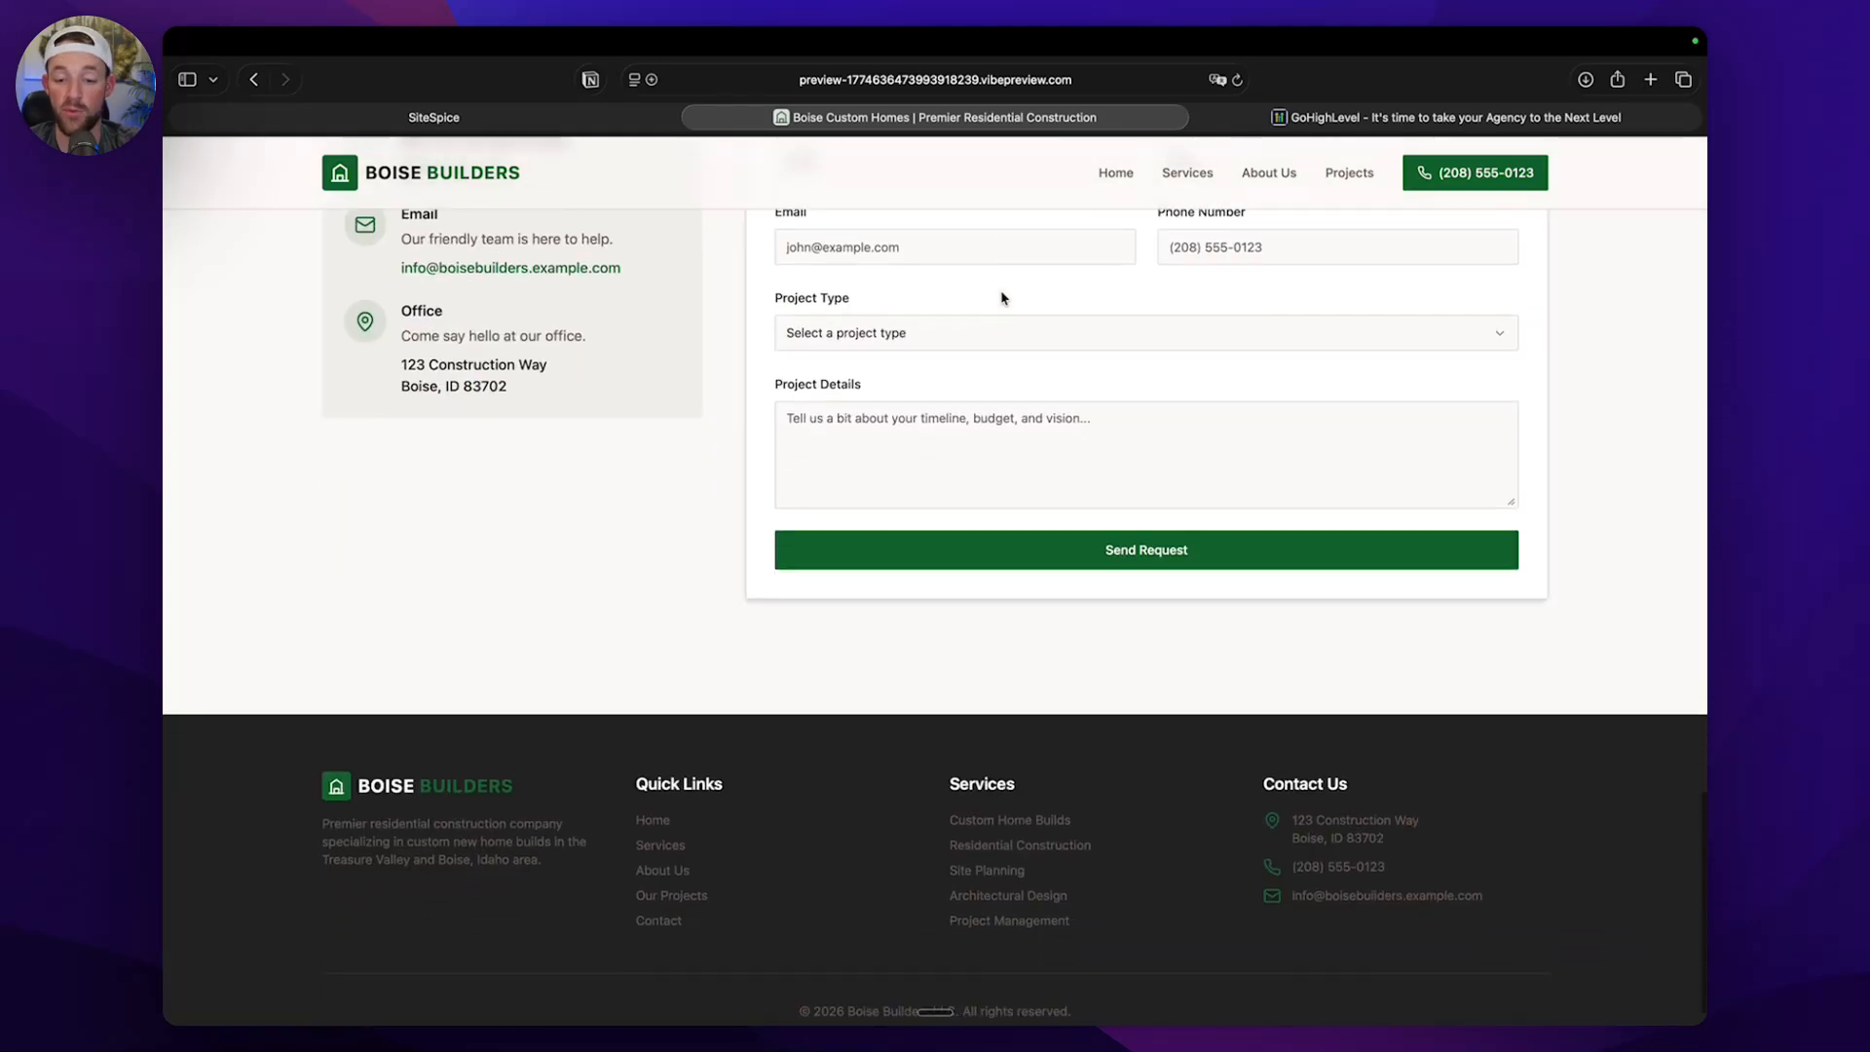
{"action": "scroll", "coordinate": [960, 287], "scroll_direction": "up", "scroll_amount": 2}
Fill in the contact form with first name Youtube Test, last name 123, a test email address and a phone number.
{"action": "left_click", "coordinate": [886, 291]}
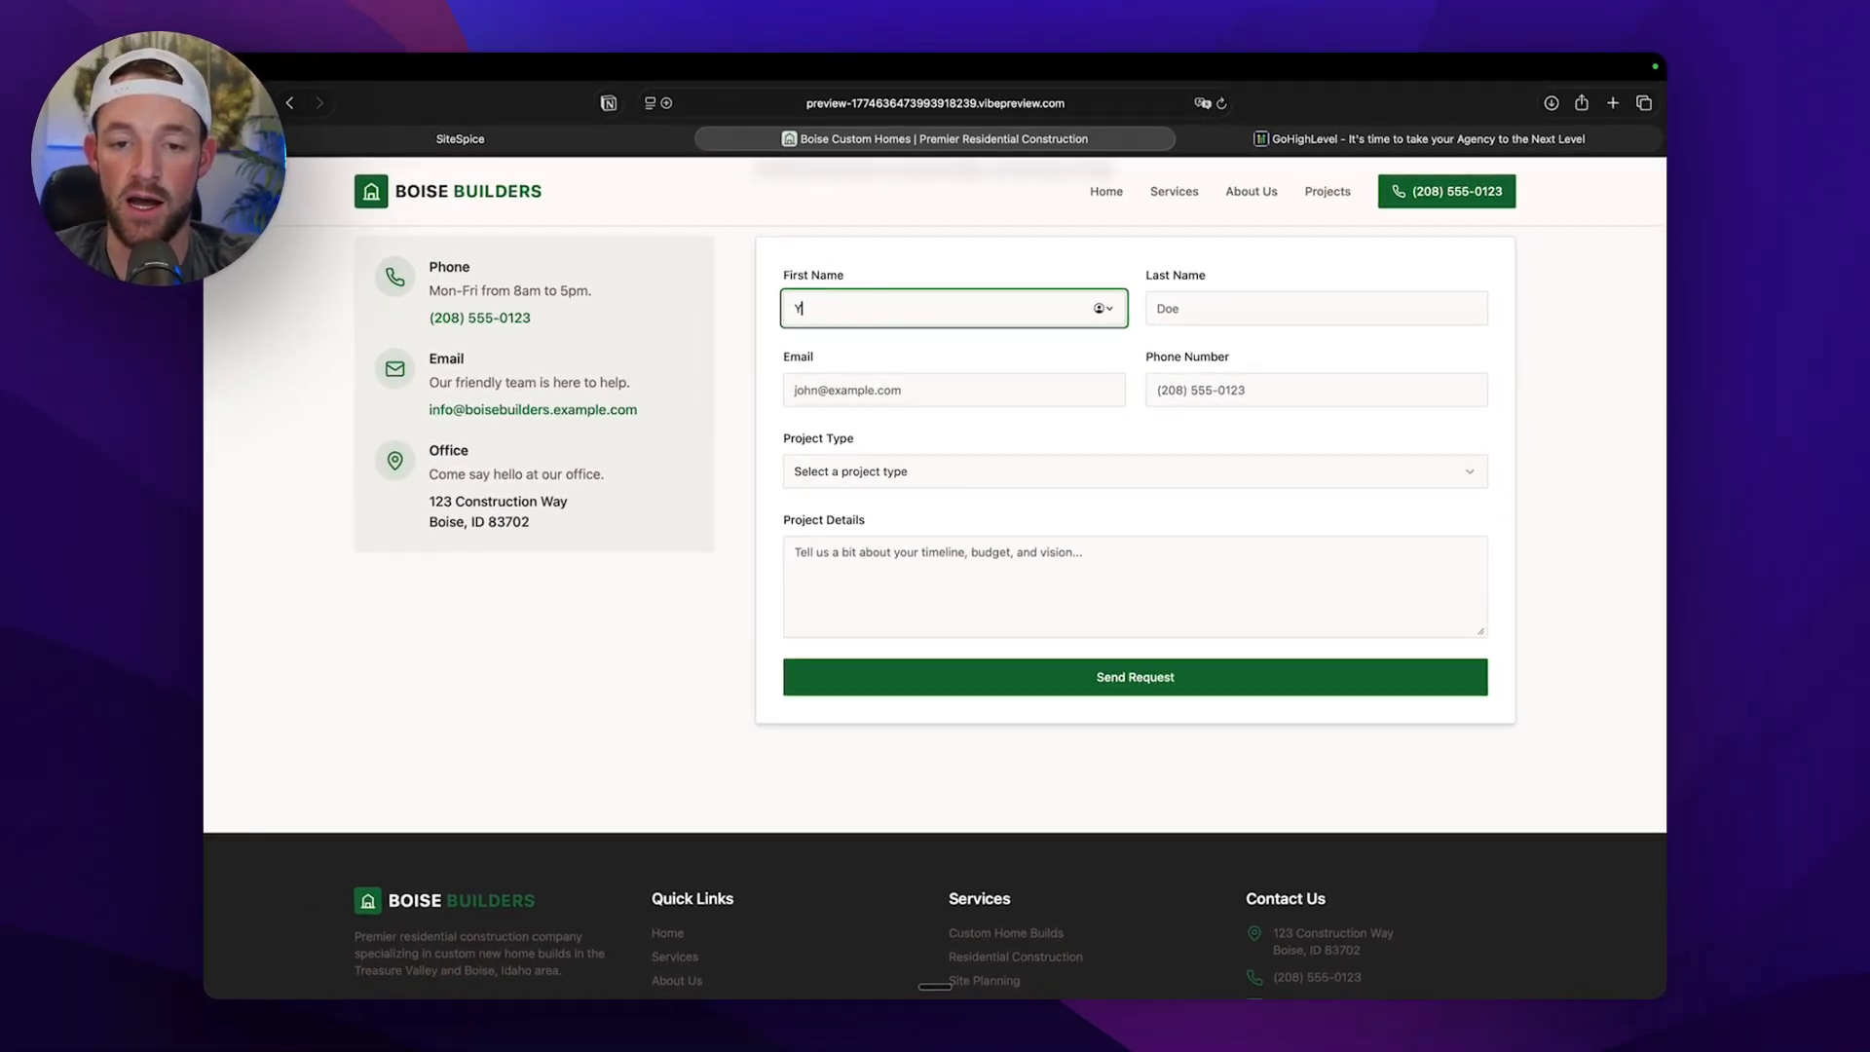
{"action": "key", "text": "Tab"}
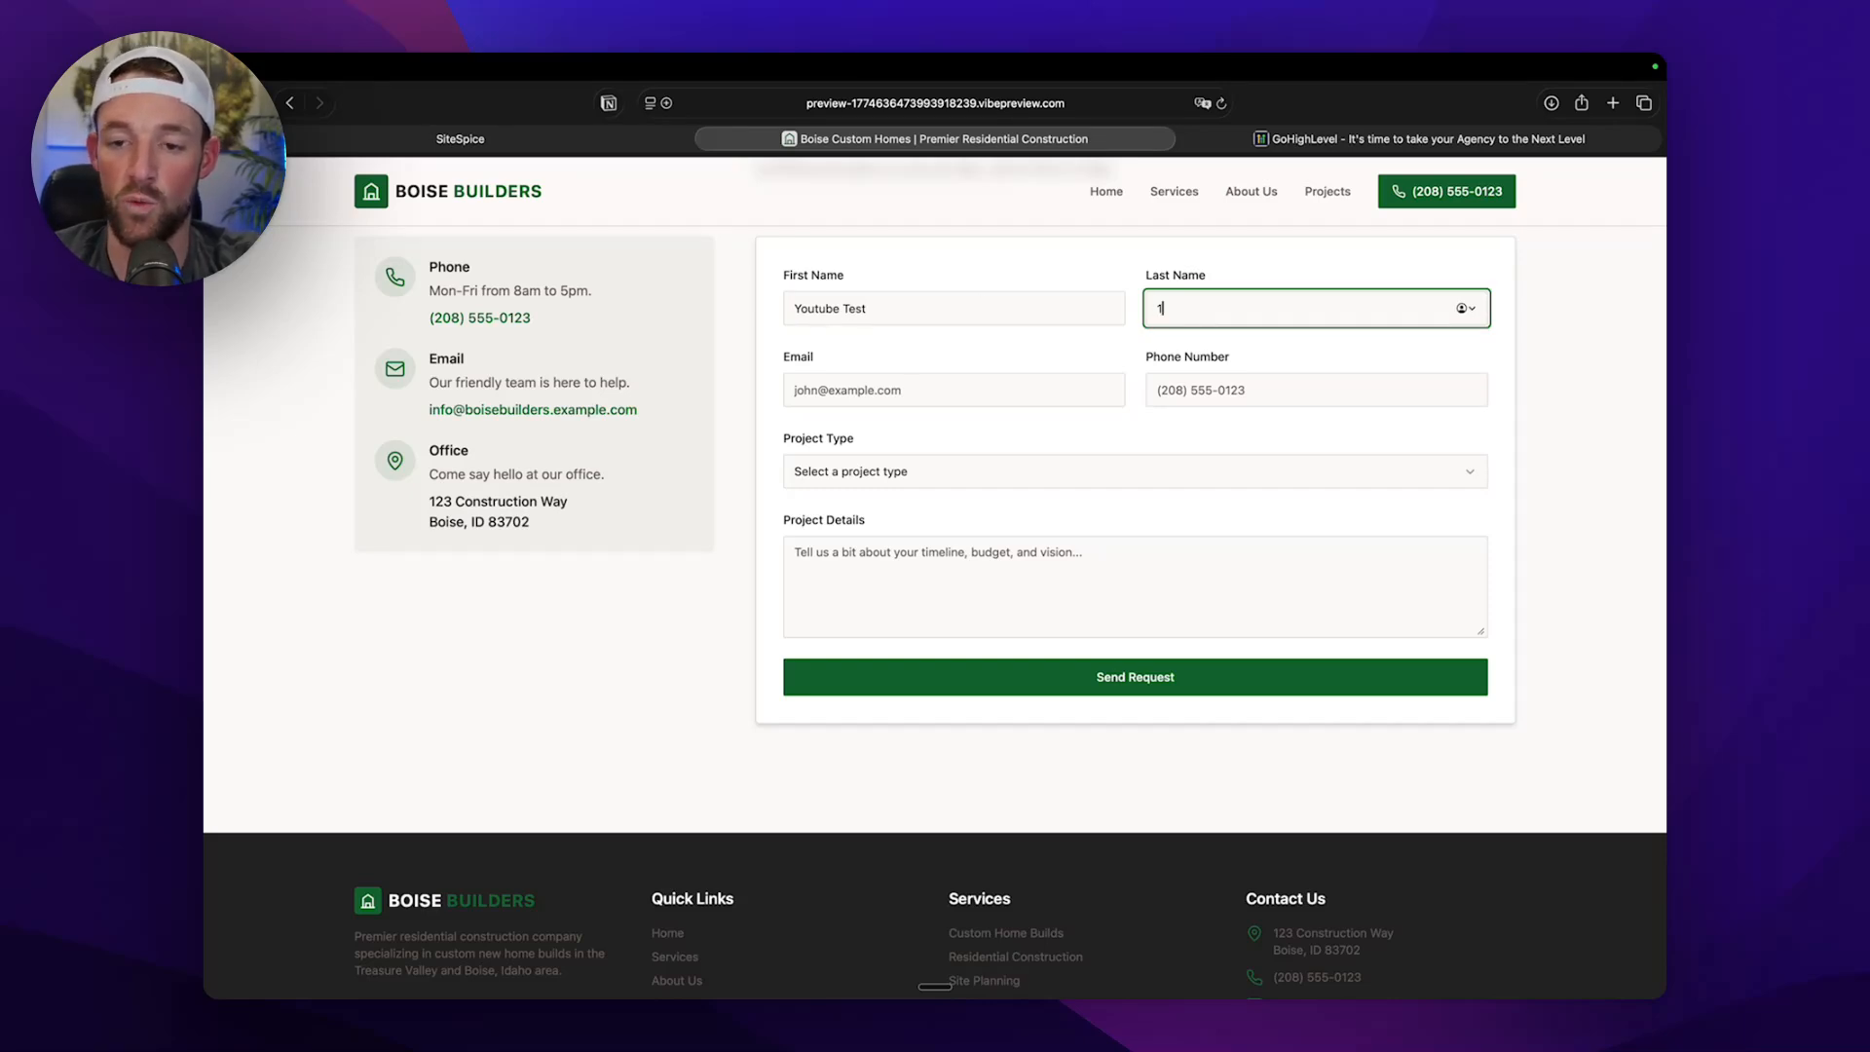
{"action": "left_click", "coordinate": [867, 373]}
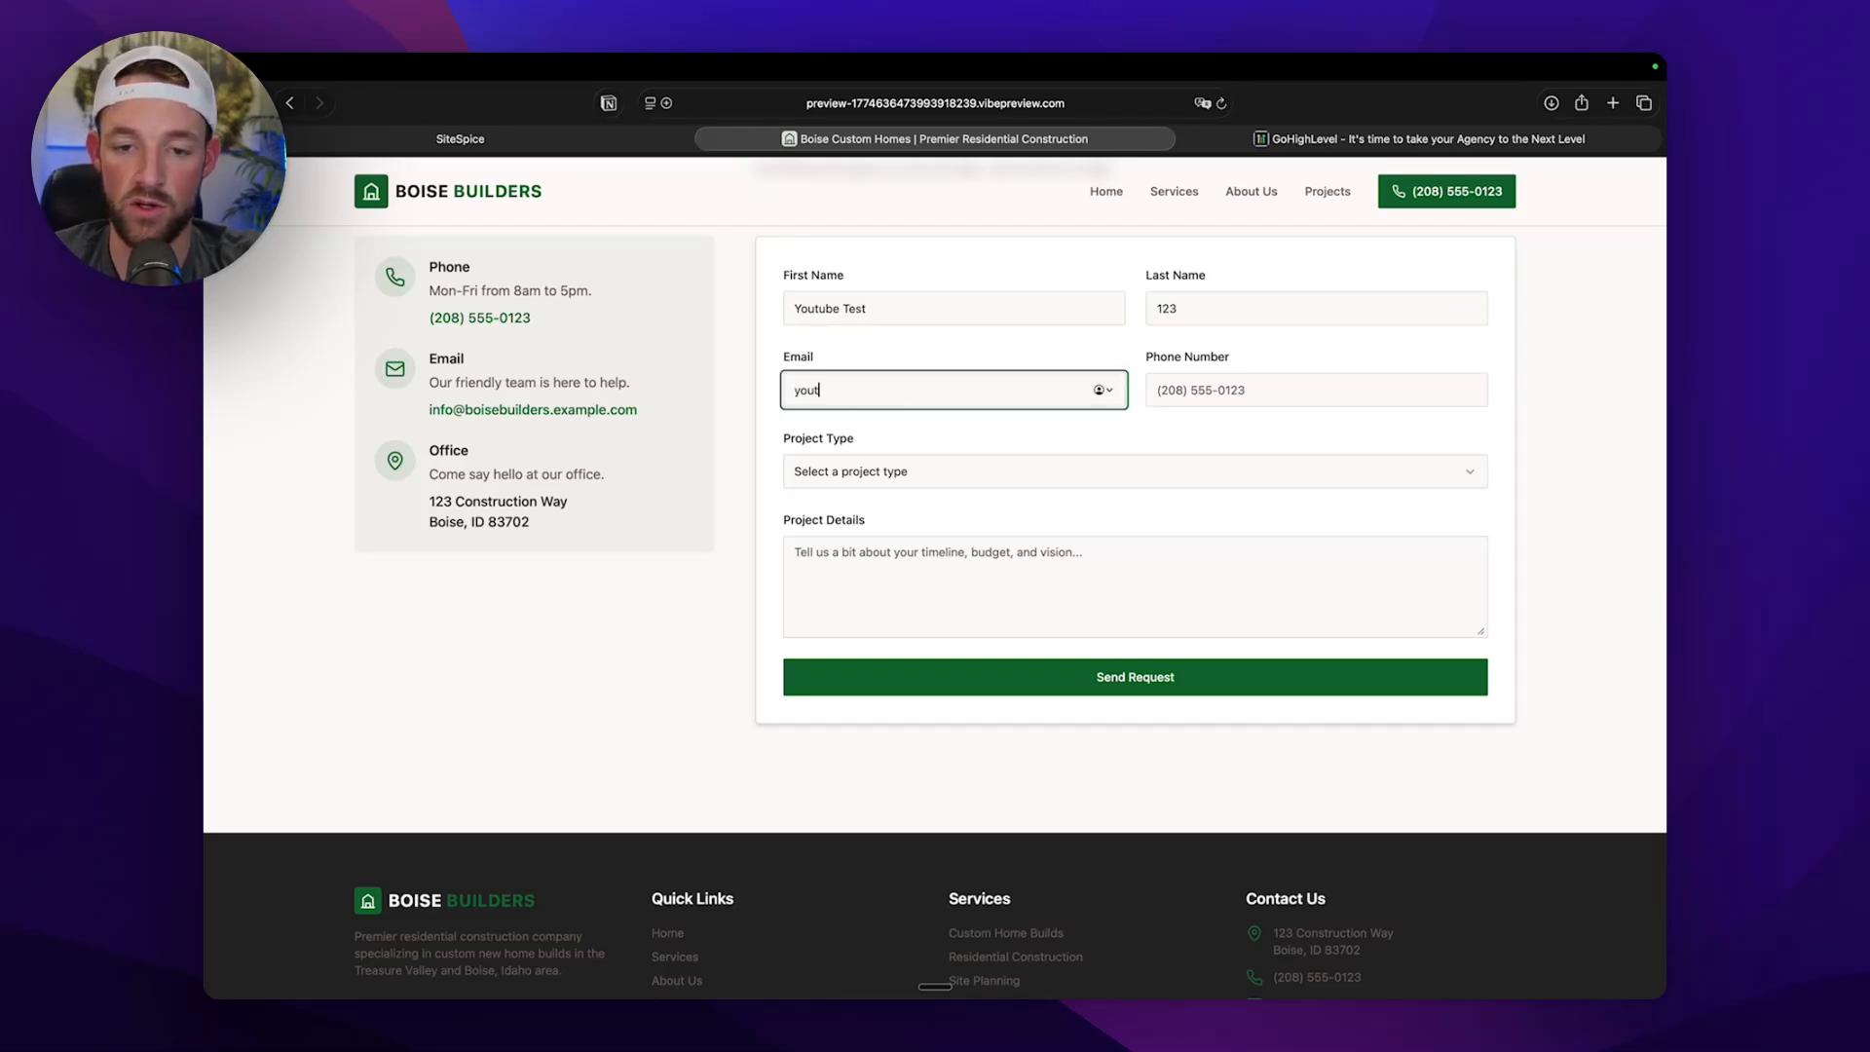
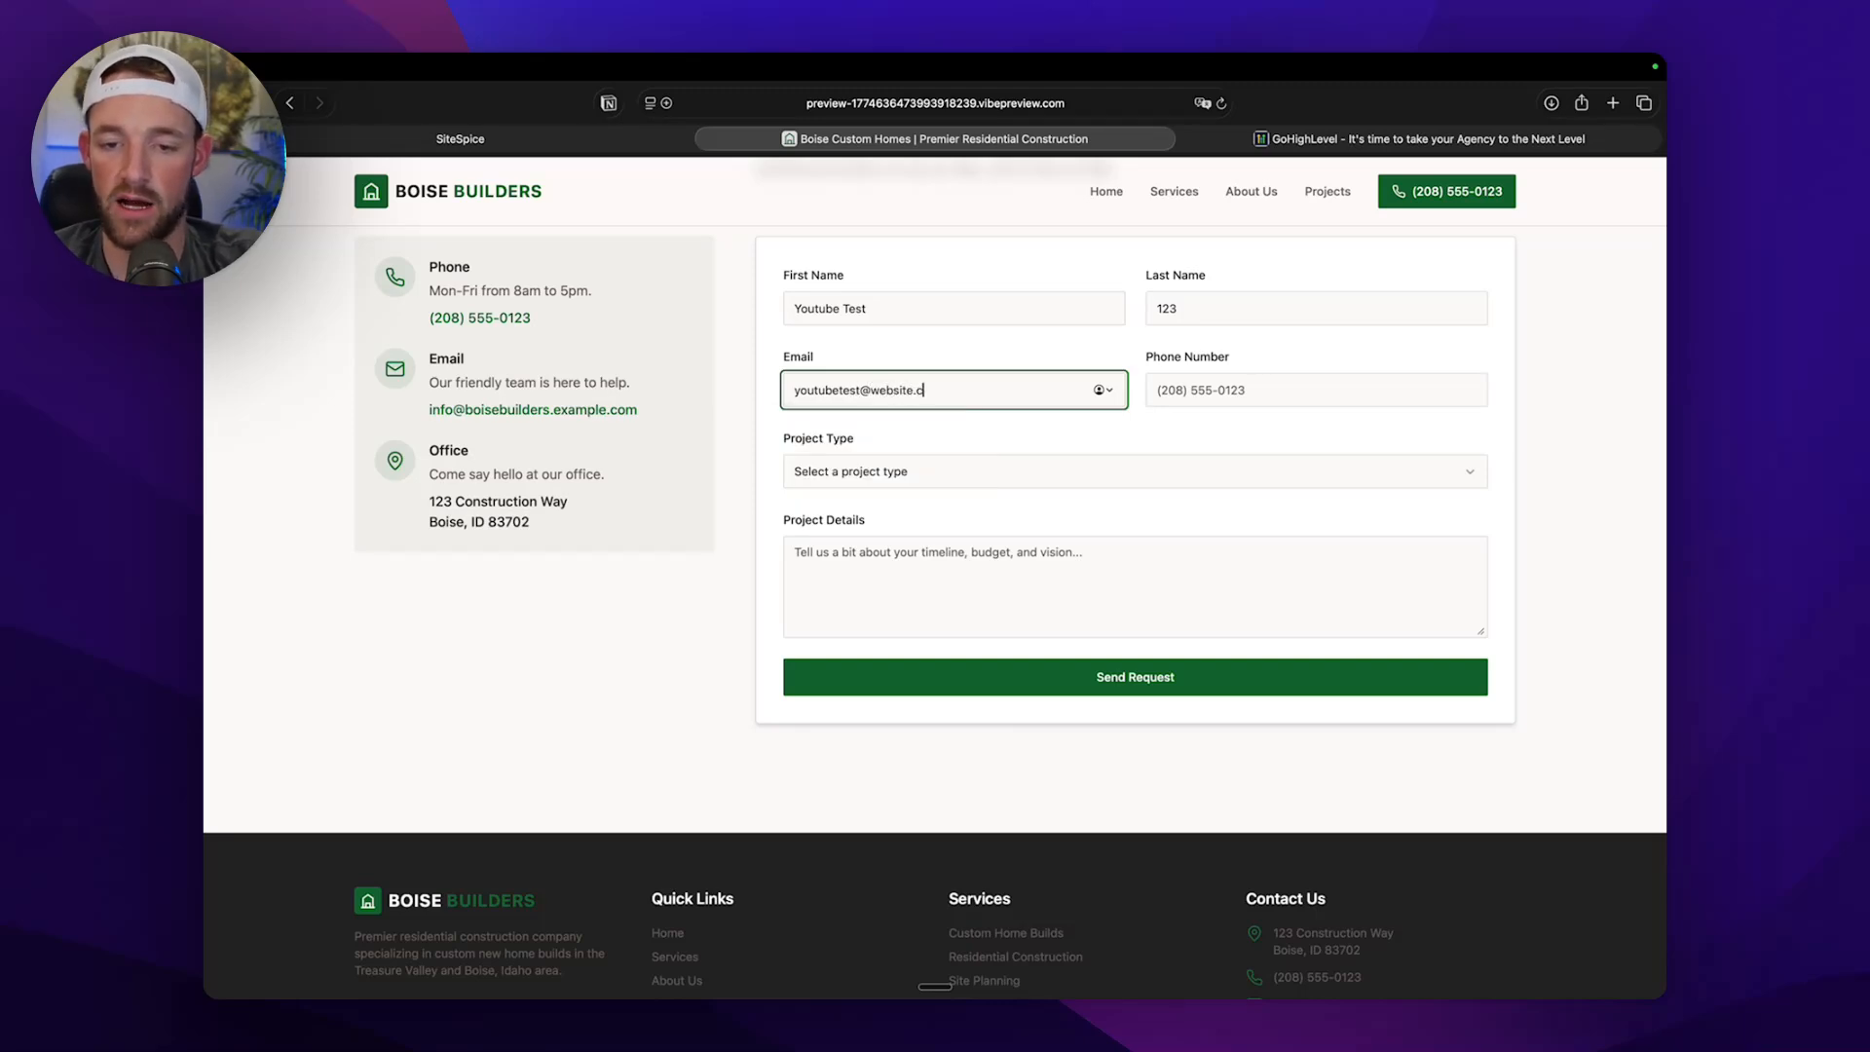
{"action": "key", "text": "Tab"}
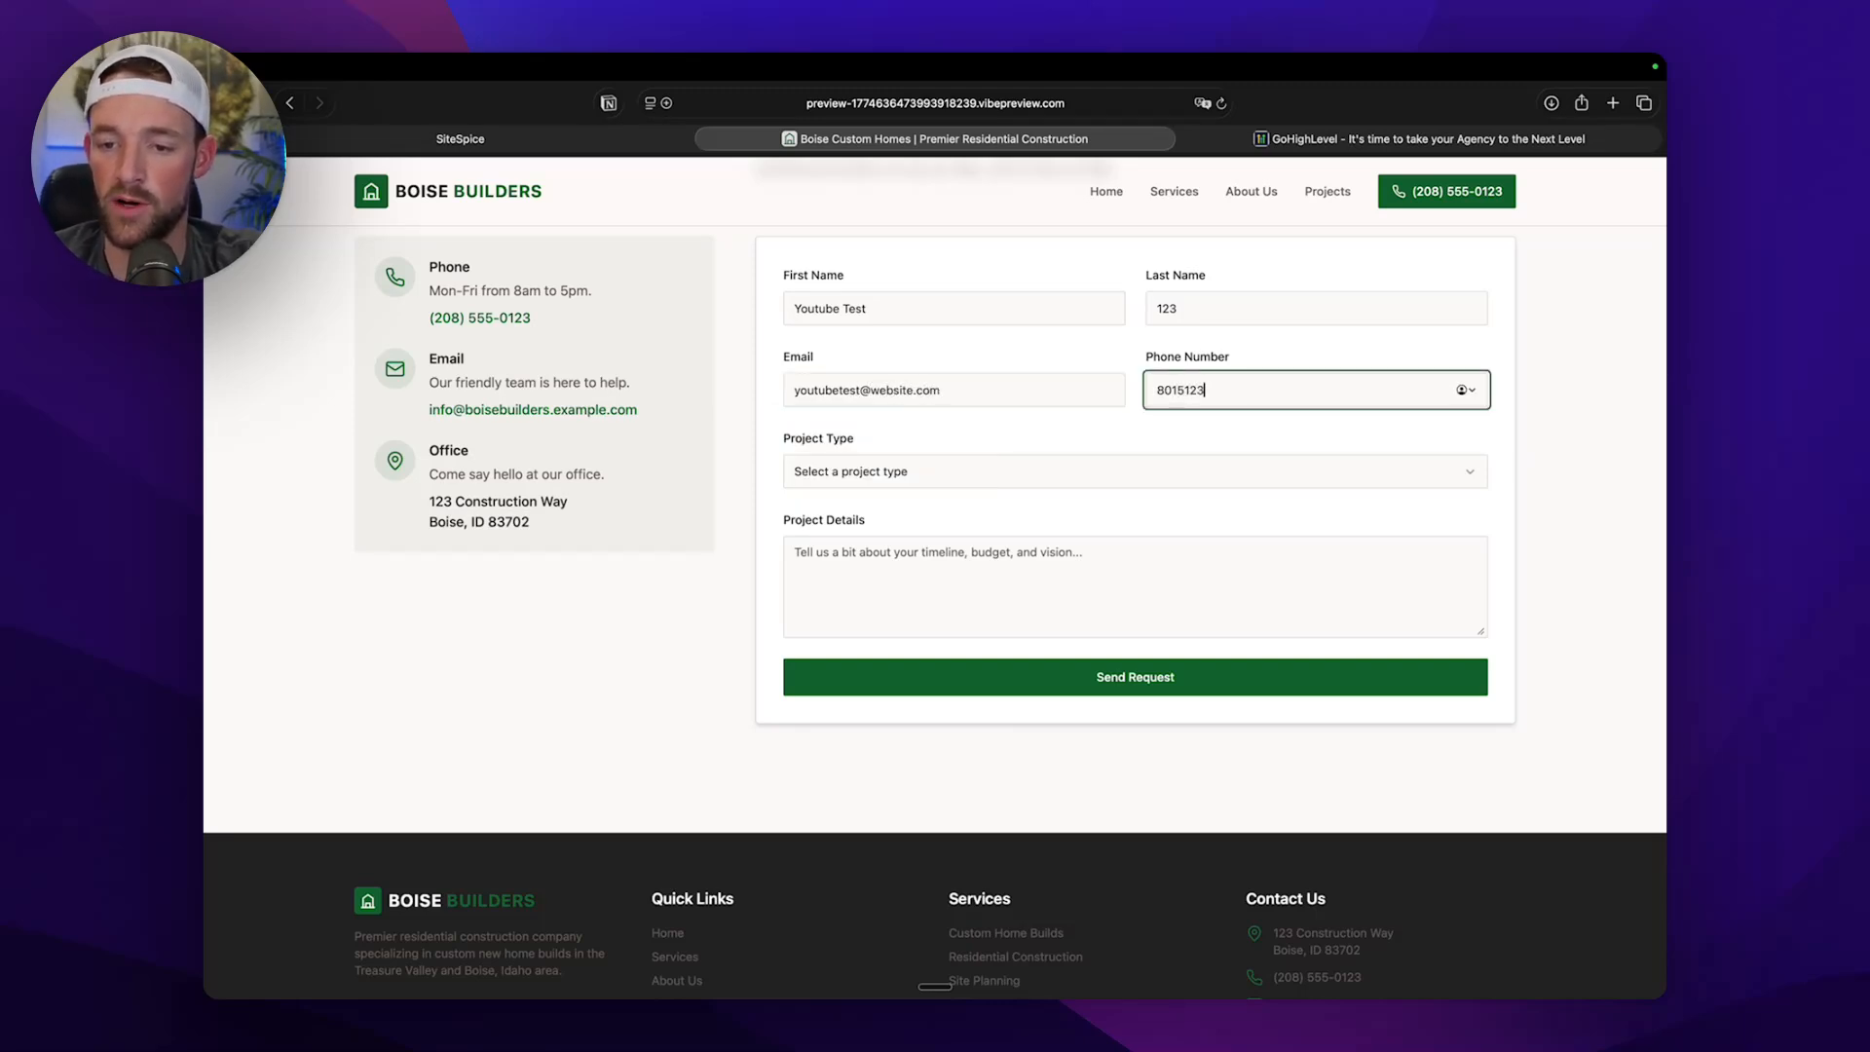
Choose Home Addition, enter "I am wanting to build an ADU in my backyard that I can use on Airbnb." as project details, and submit.
{"action": "left_click", "coordinate": [843, 475]}
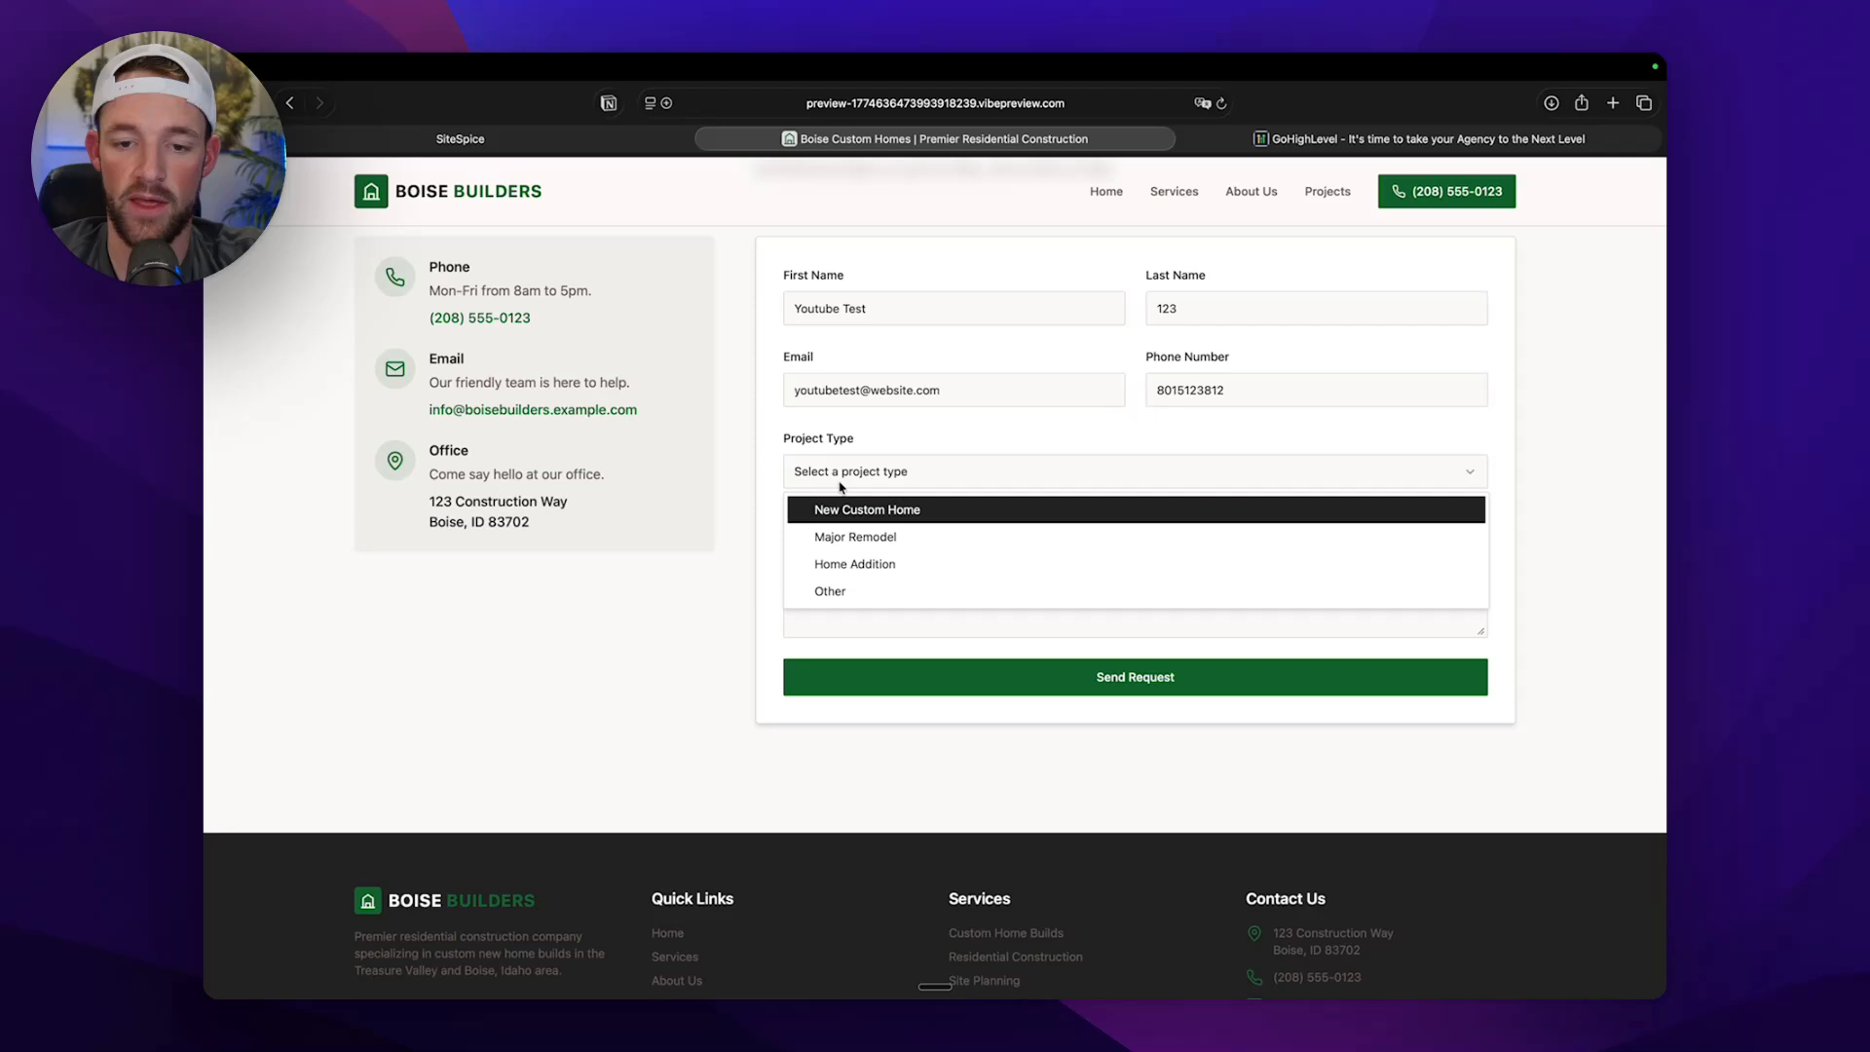
{"action": "left_click", "coordinate": [852, 564]}
{"action": "left_click", "coordinate": [857, 576]}
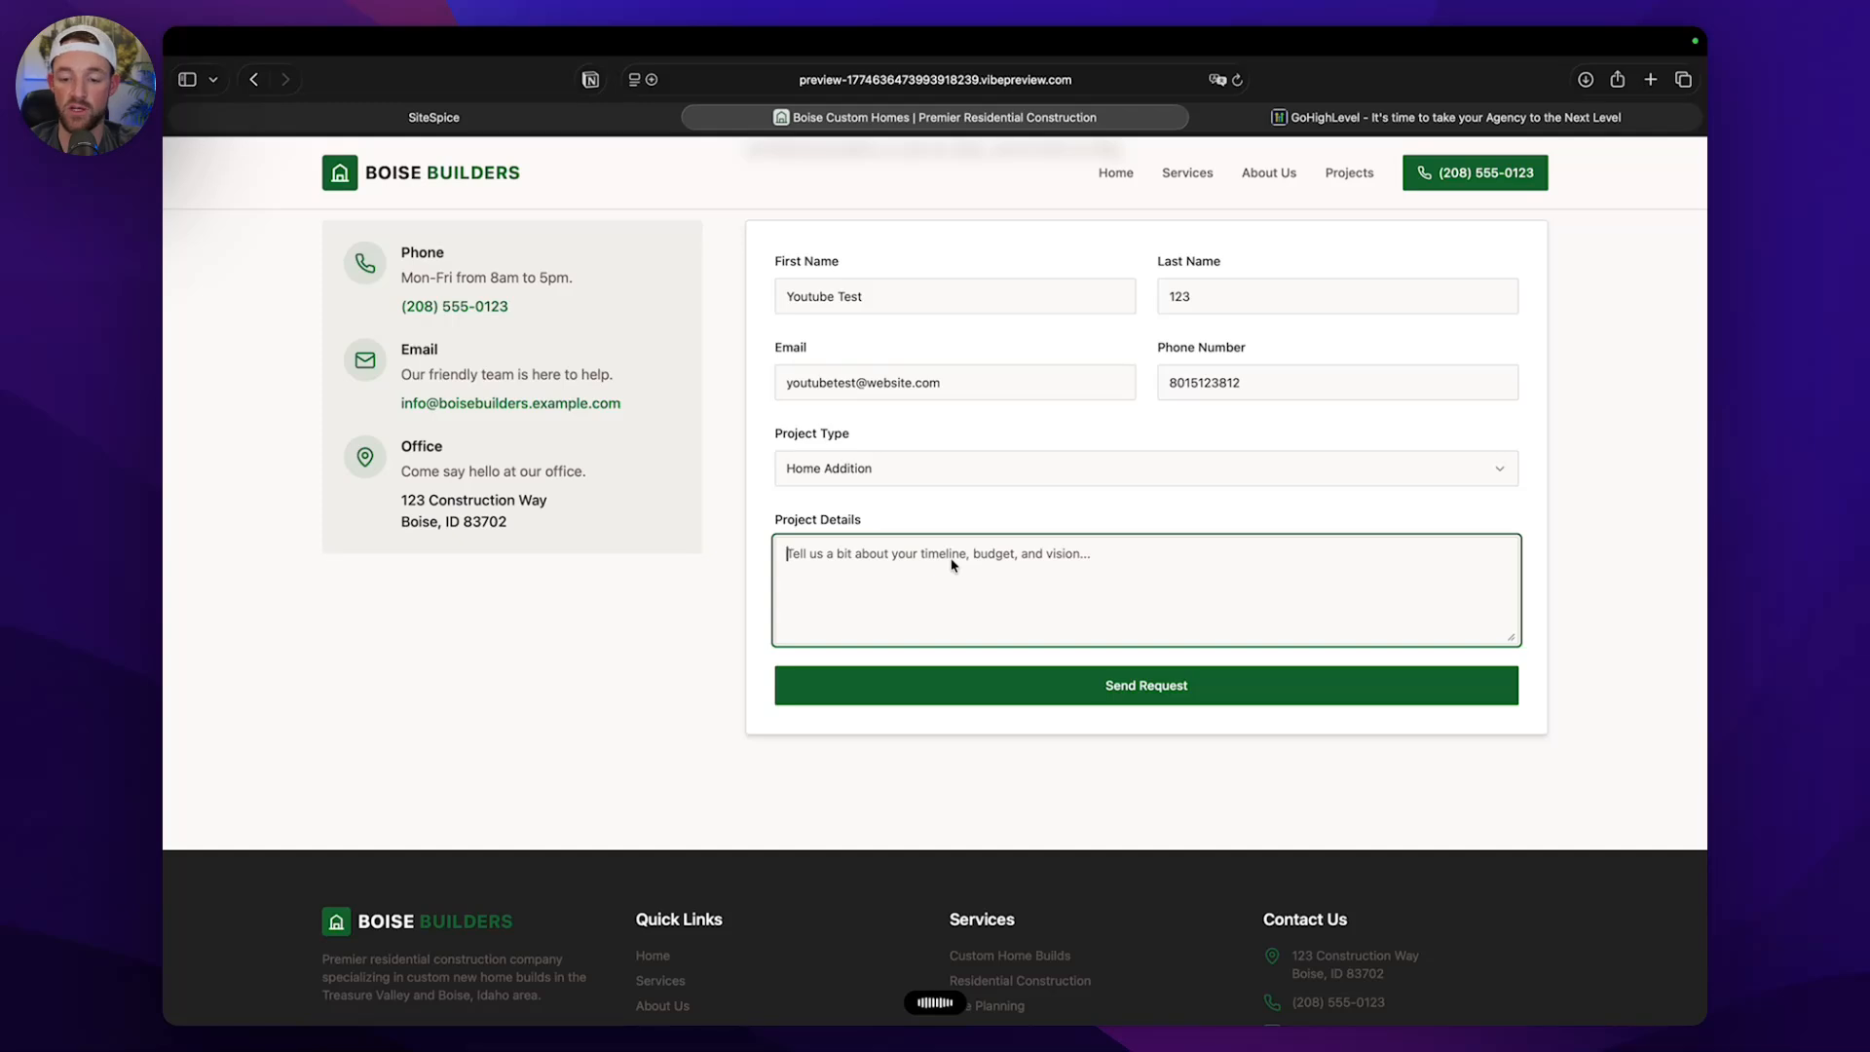
{"action": "type", "text": "I am wanting to build an ADU in my backyard that I can use on Airbnb."}
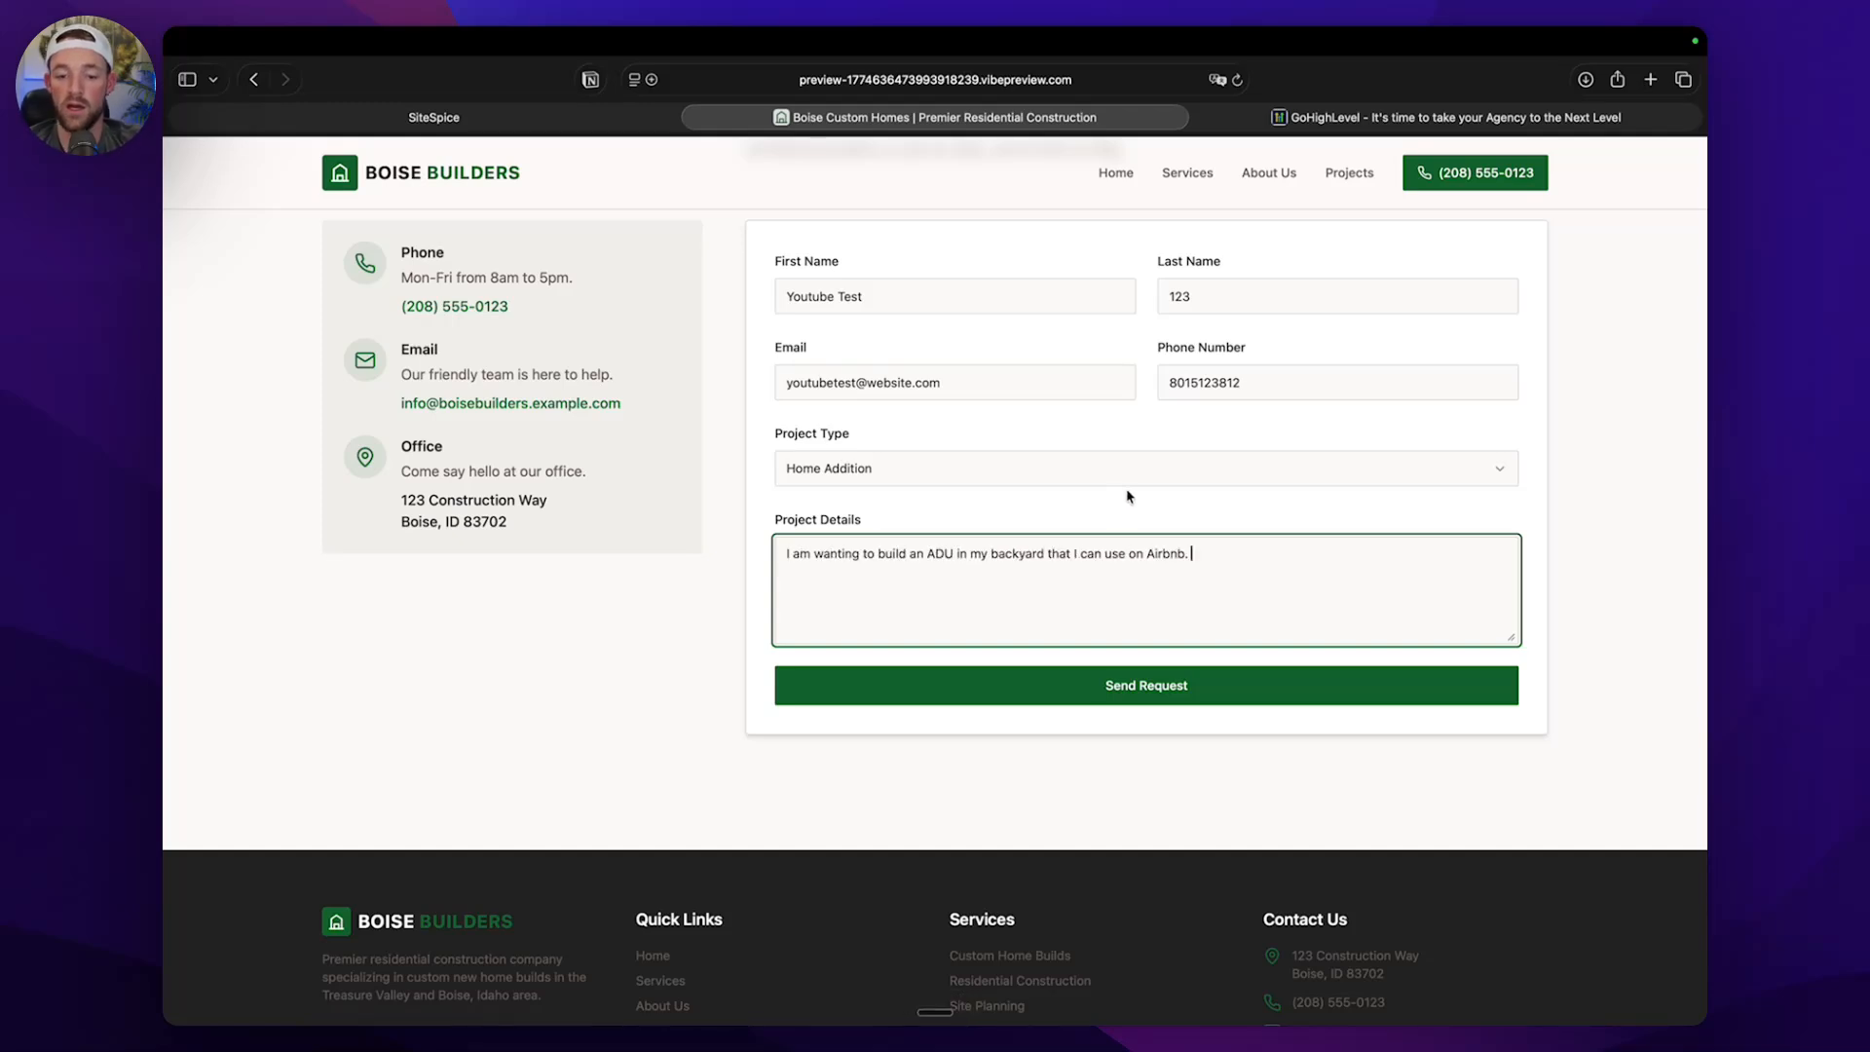
{"action": "left_click", "coordinate": [1140, 687]}
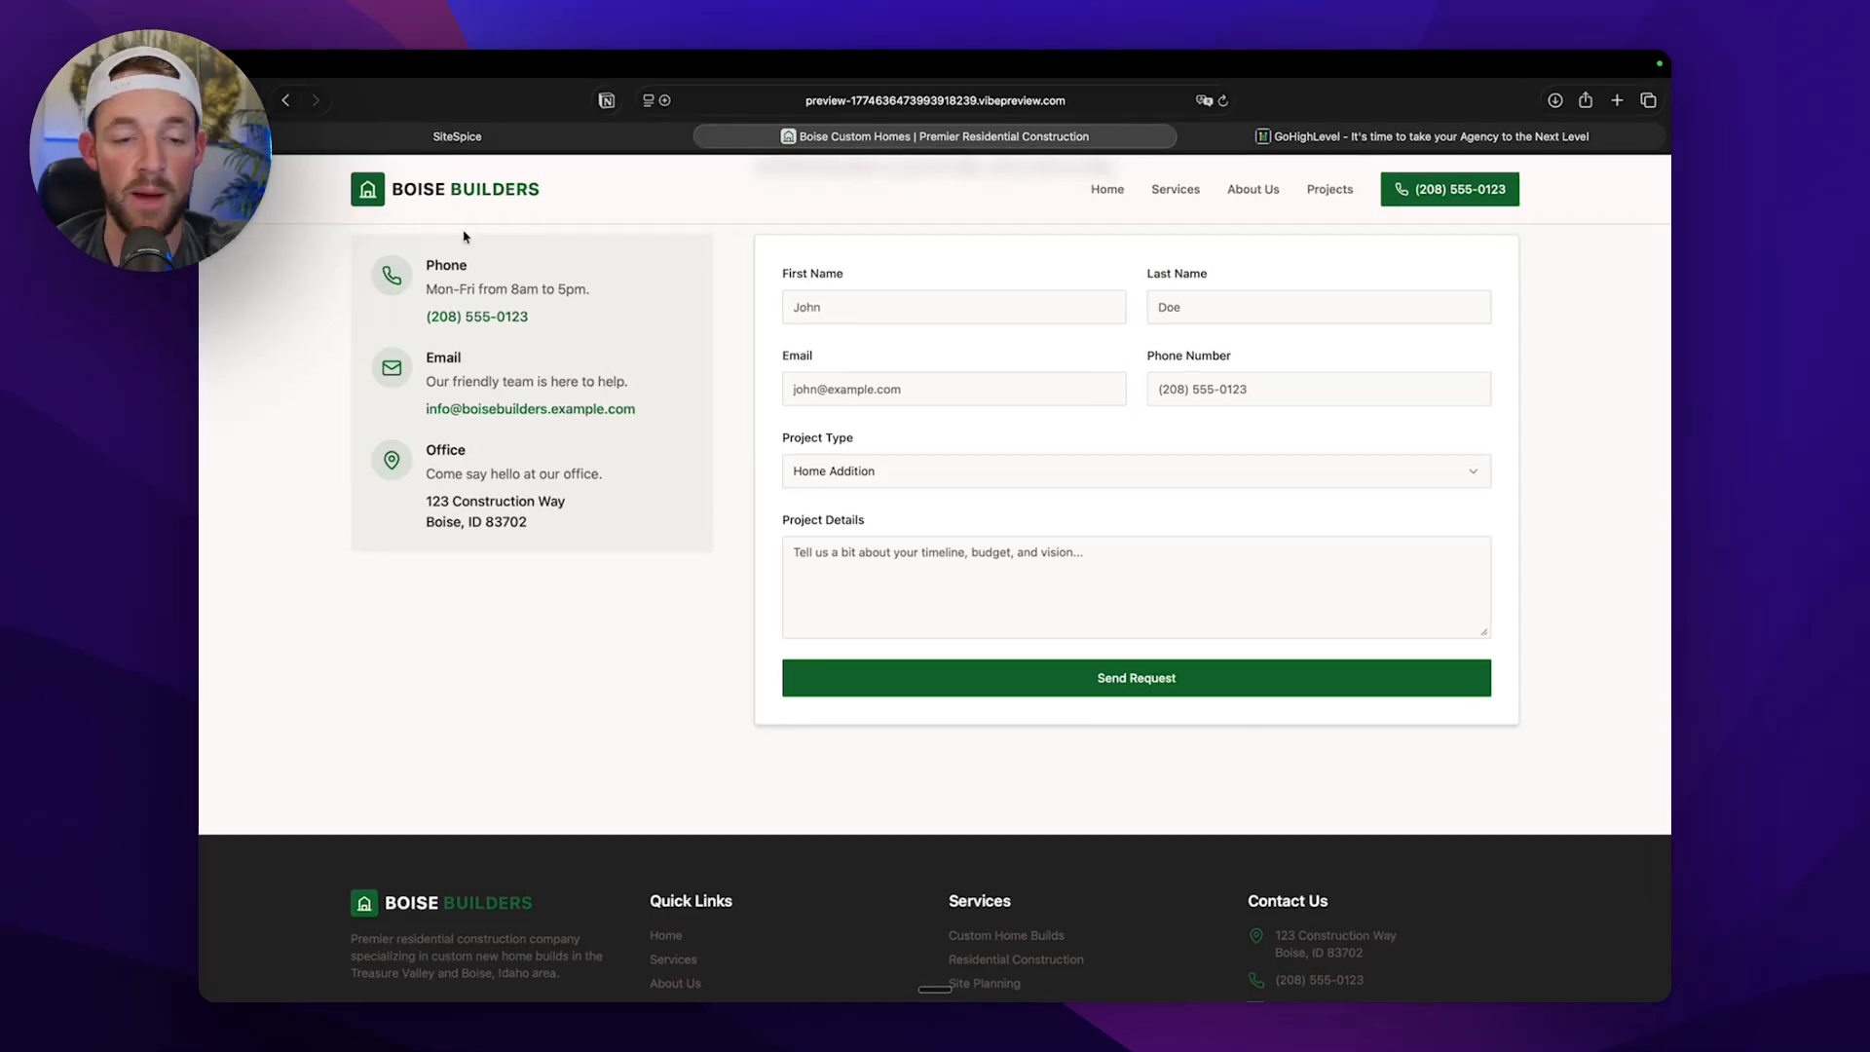
Return to SiteSpice, leave the Boise HomeBuild project and open the account's Contacts list to check for the test submission.
{"action": "left_click", "coordinate": [459, 139]}
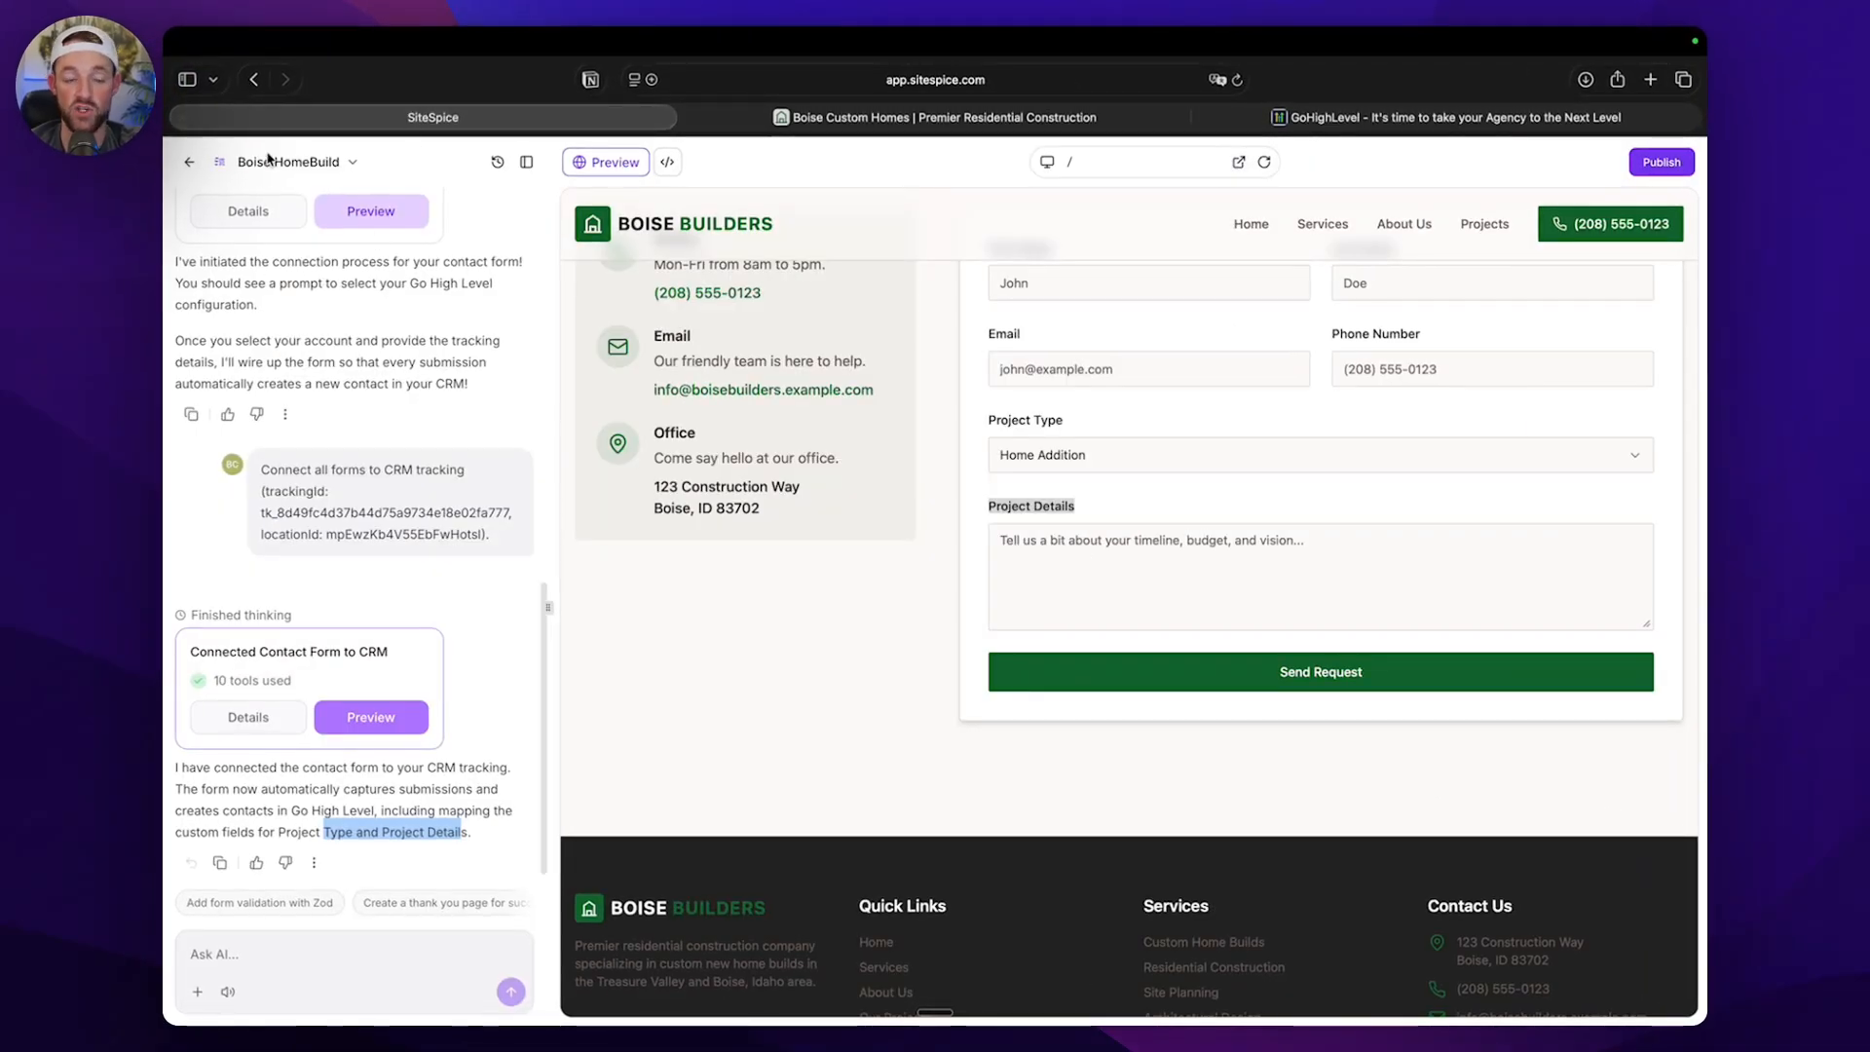
{"action": "left_click", "coordinate": [189, 162]}
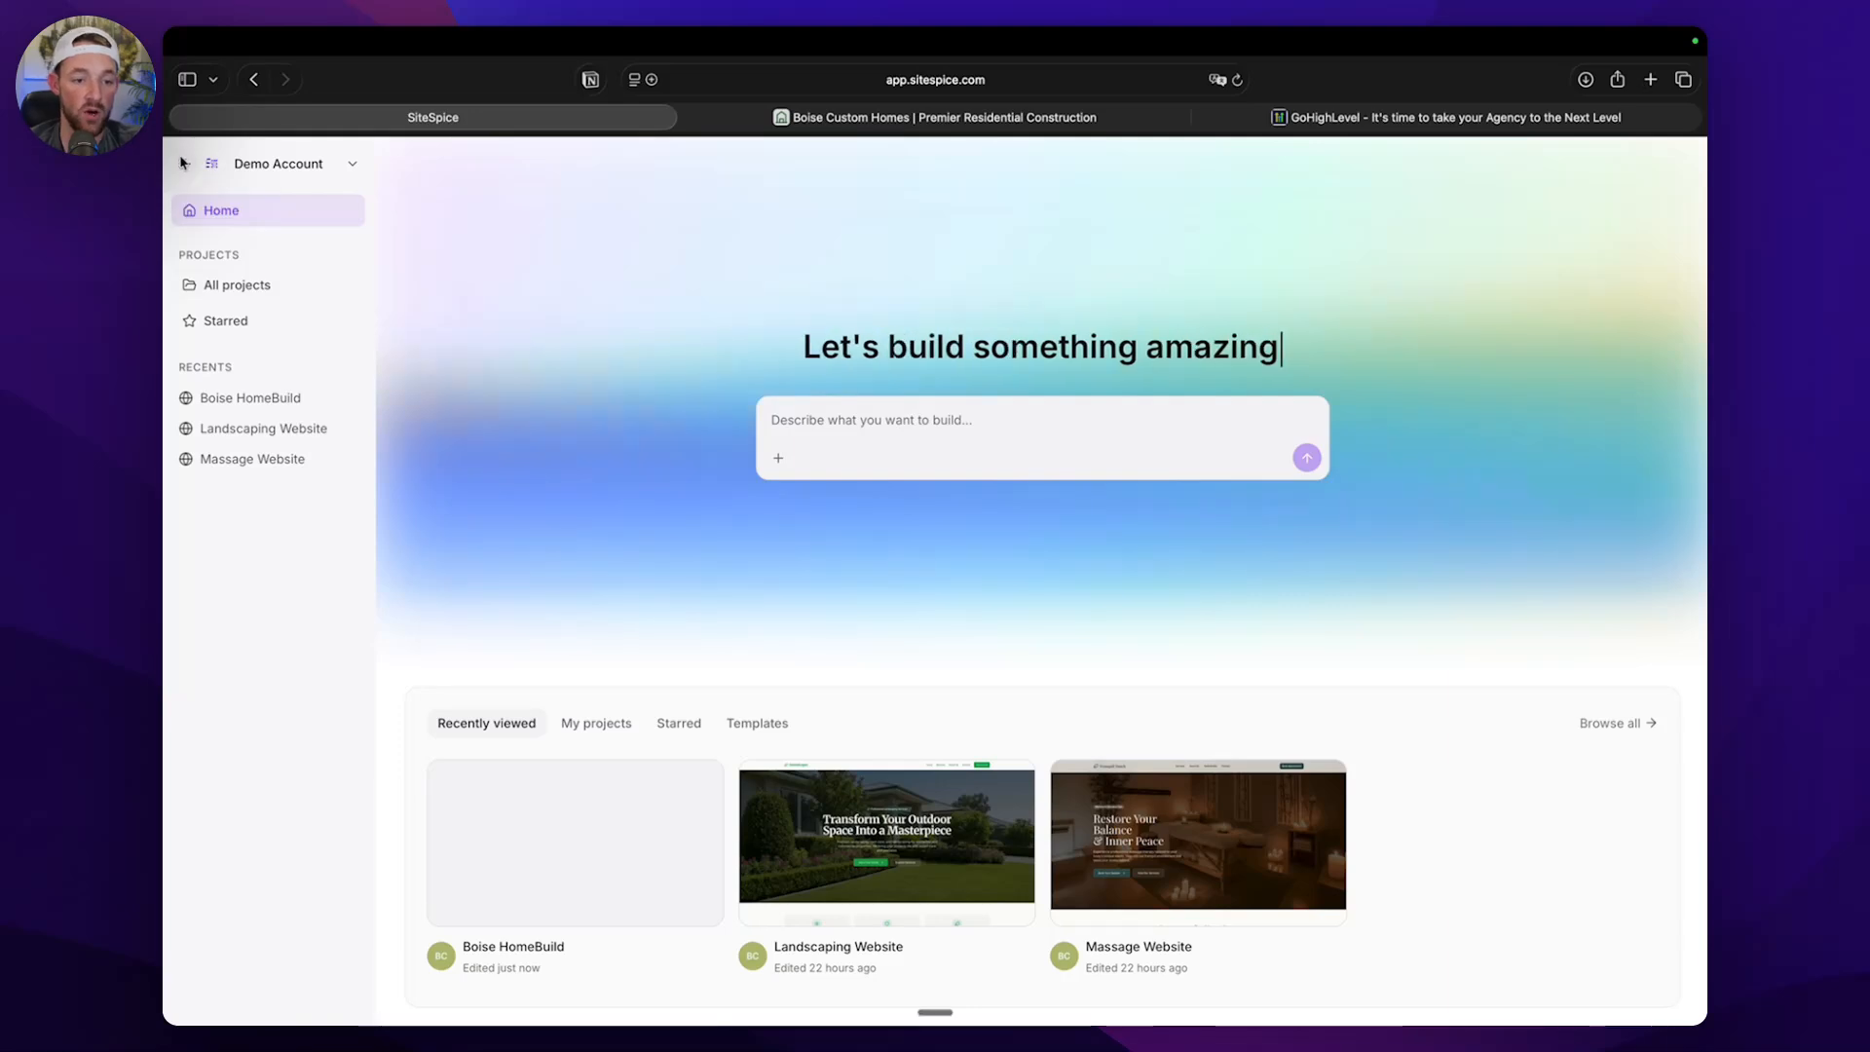
{"action": "left_click", "coordinate": [183, 163]}
{"action": "left_click", "coordinate": [240, 401]}
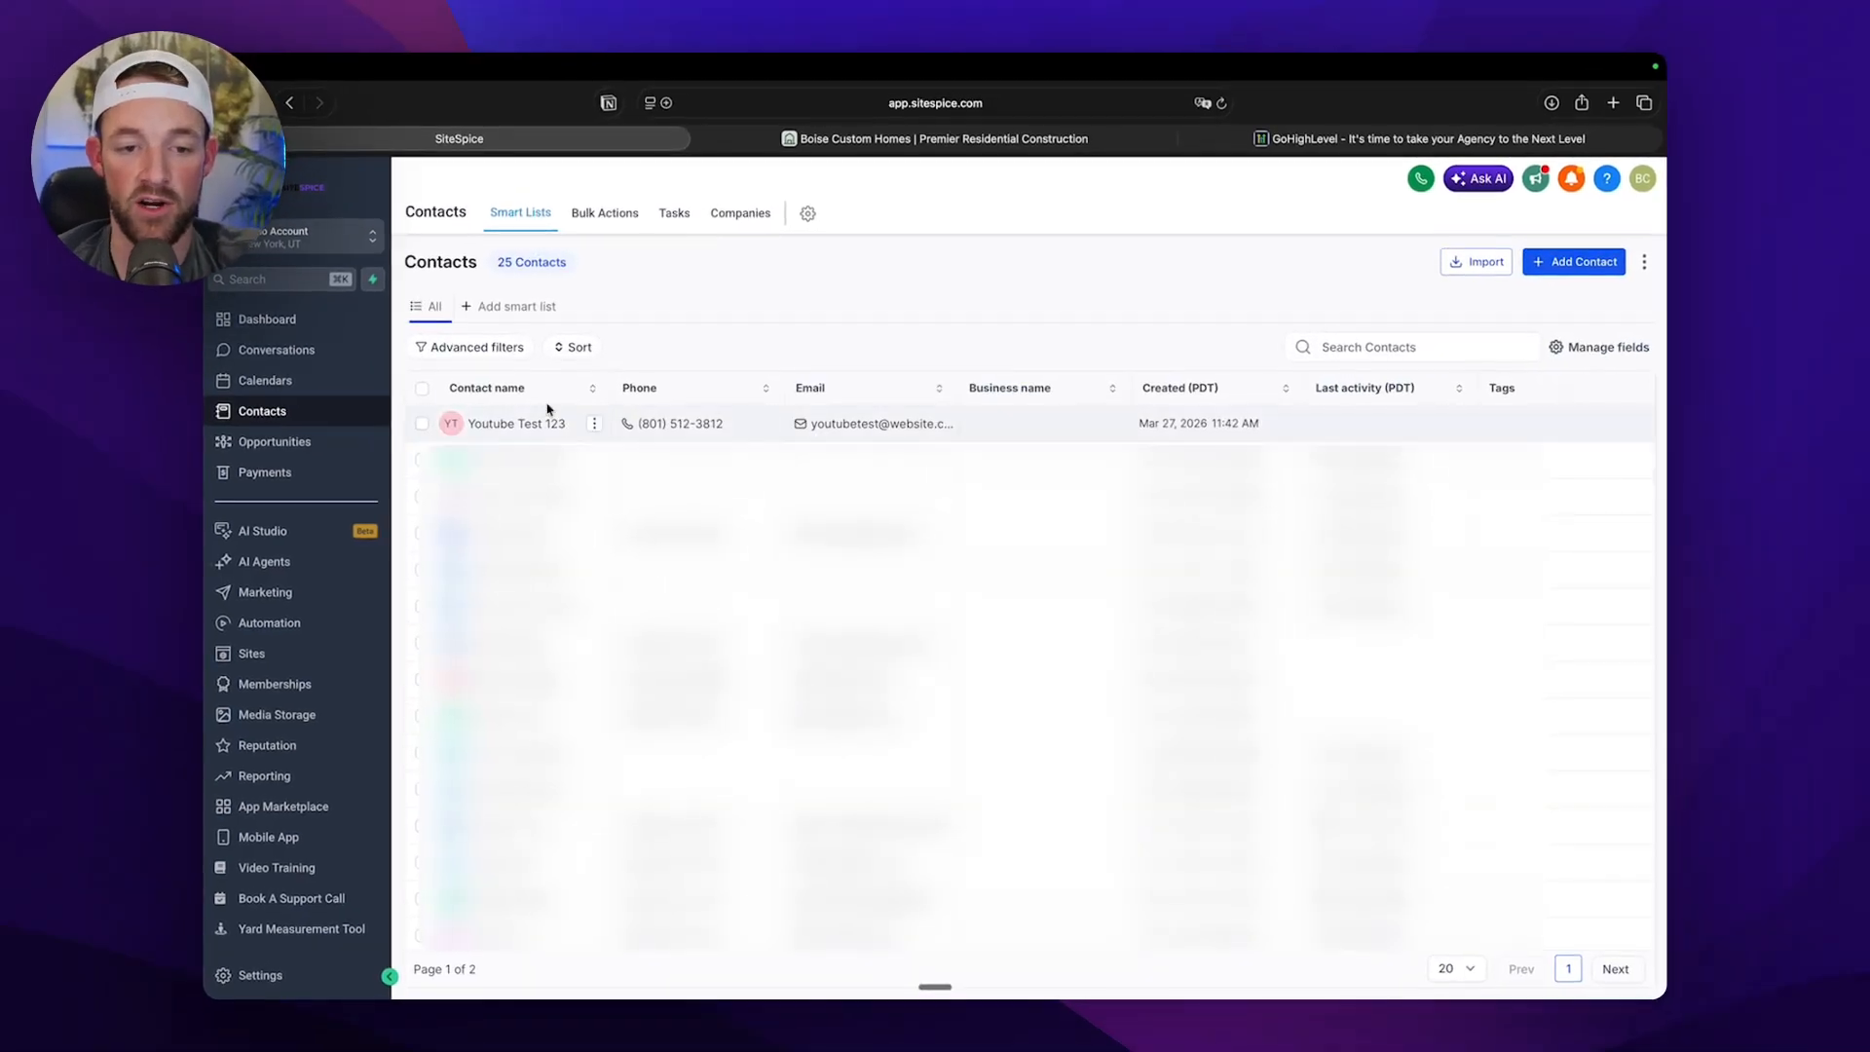
Open the Youtube Test 123 contact and check the form data in its general and additional info fields.
{"action": "left_click", "coordinate": [535, 430]}
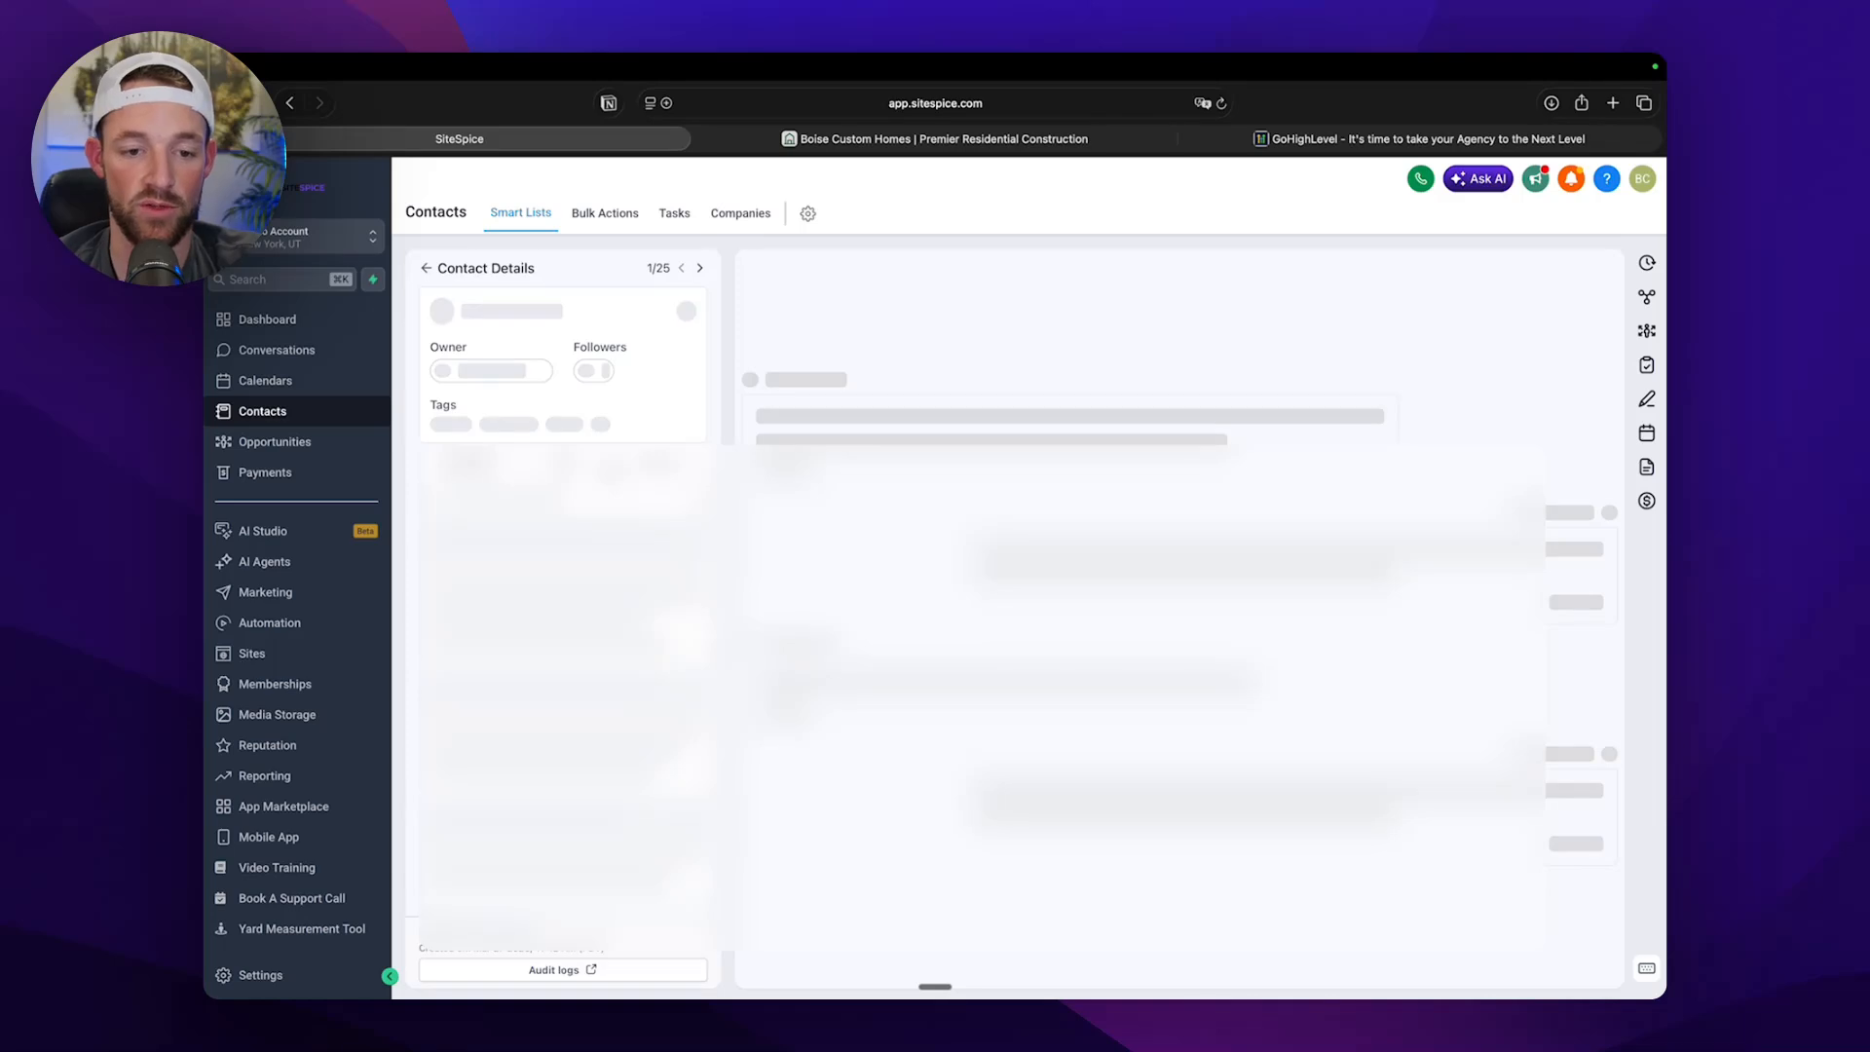
{"action": "scroll", "coordinate": [490, 556], "scroll_direction": "down", "scroll_amount": 3}
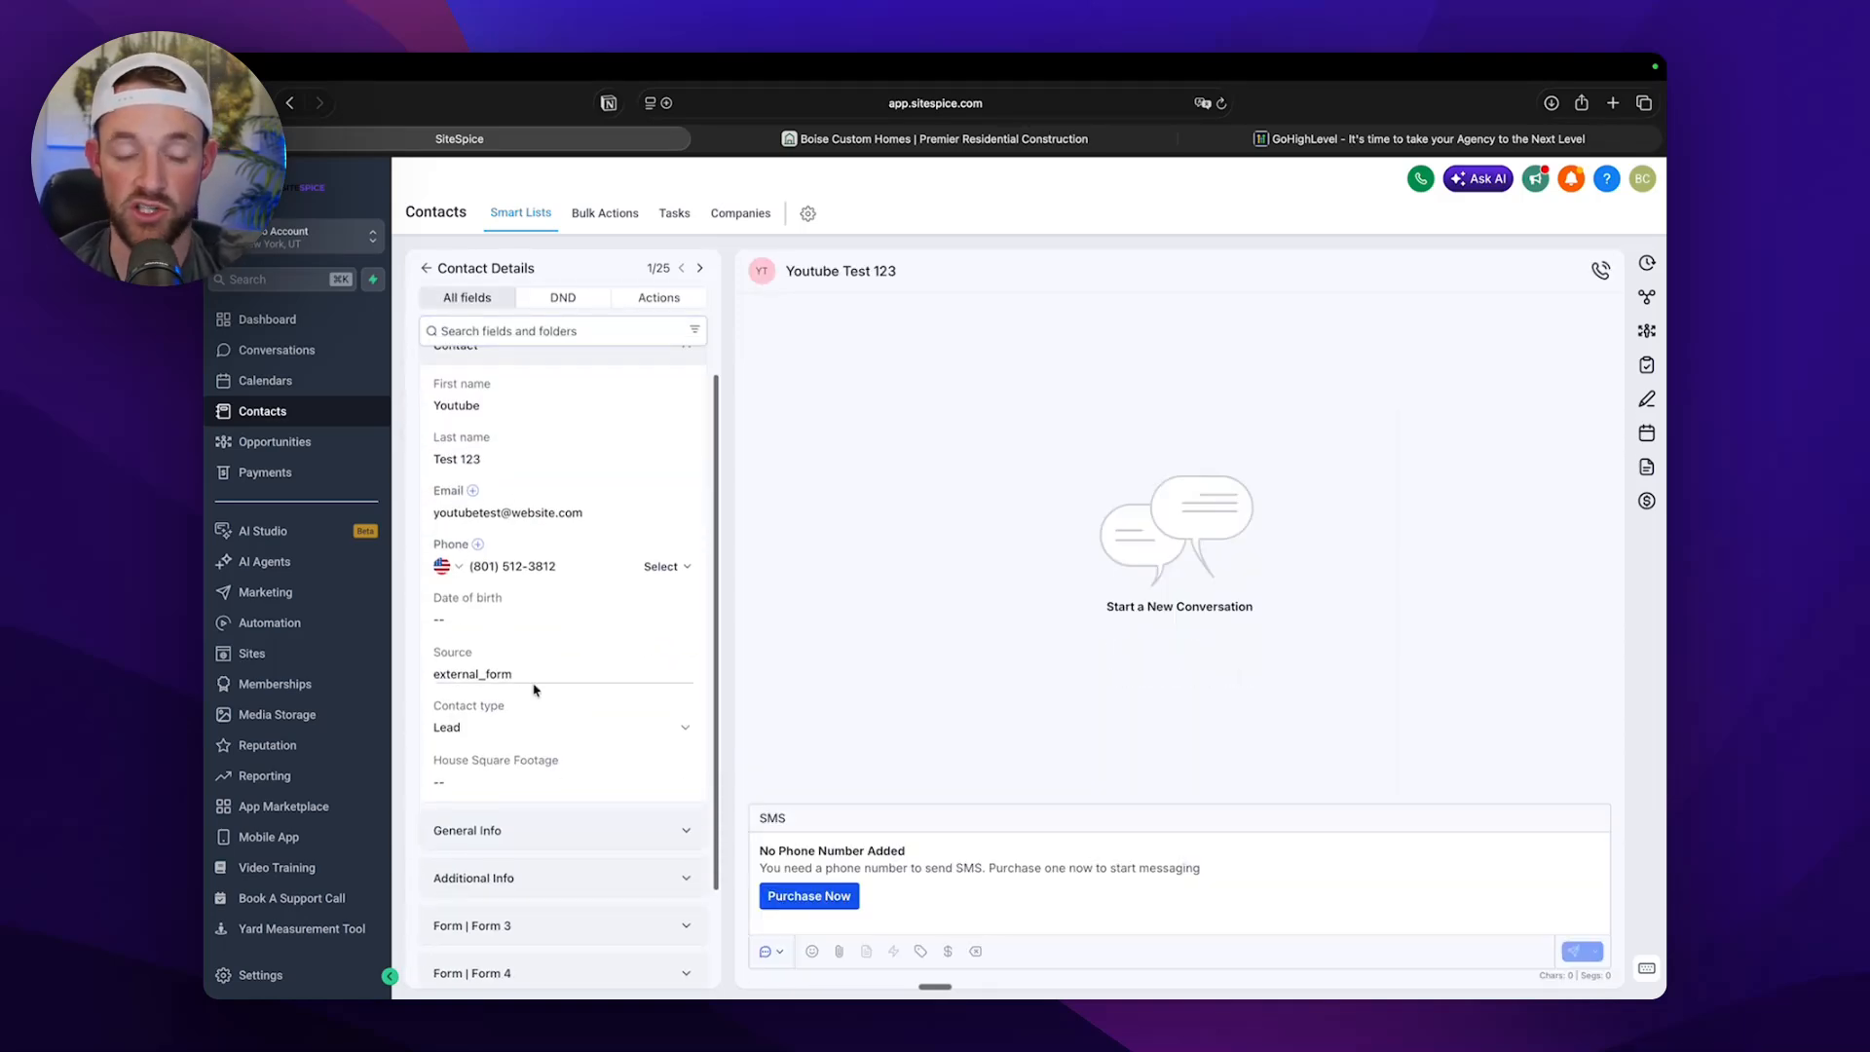
{"action": "scroll", "coordinate": [534, 690], "scroll_direction": "down", "scroll_amount": 3}
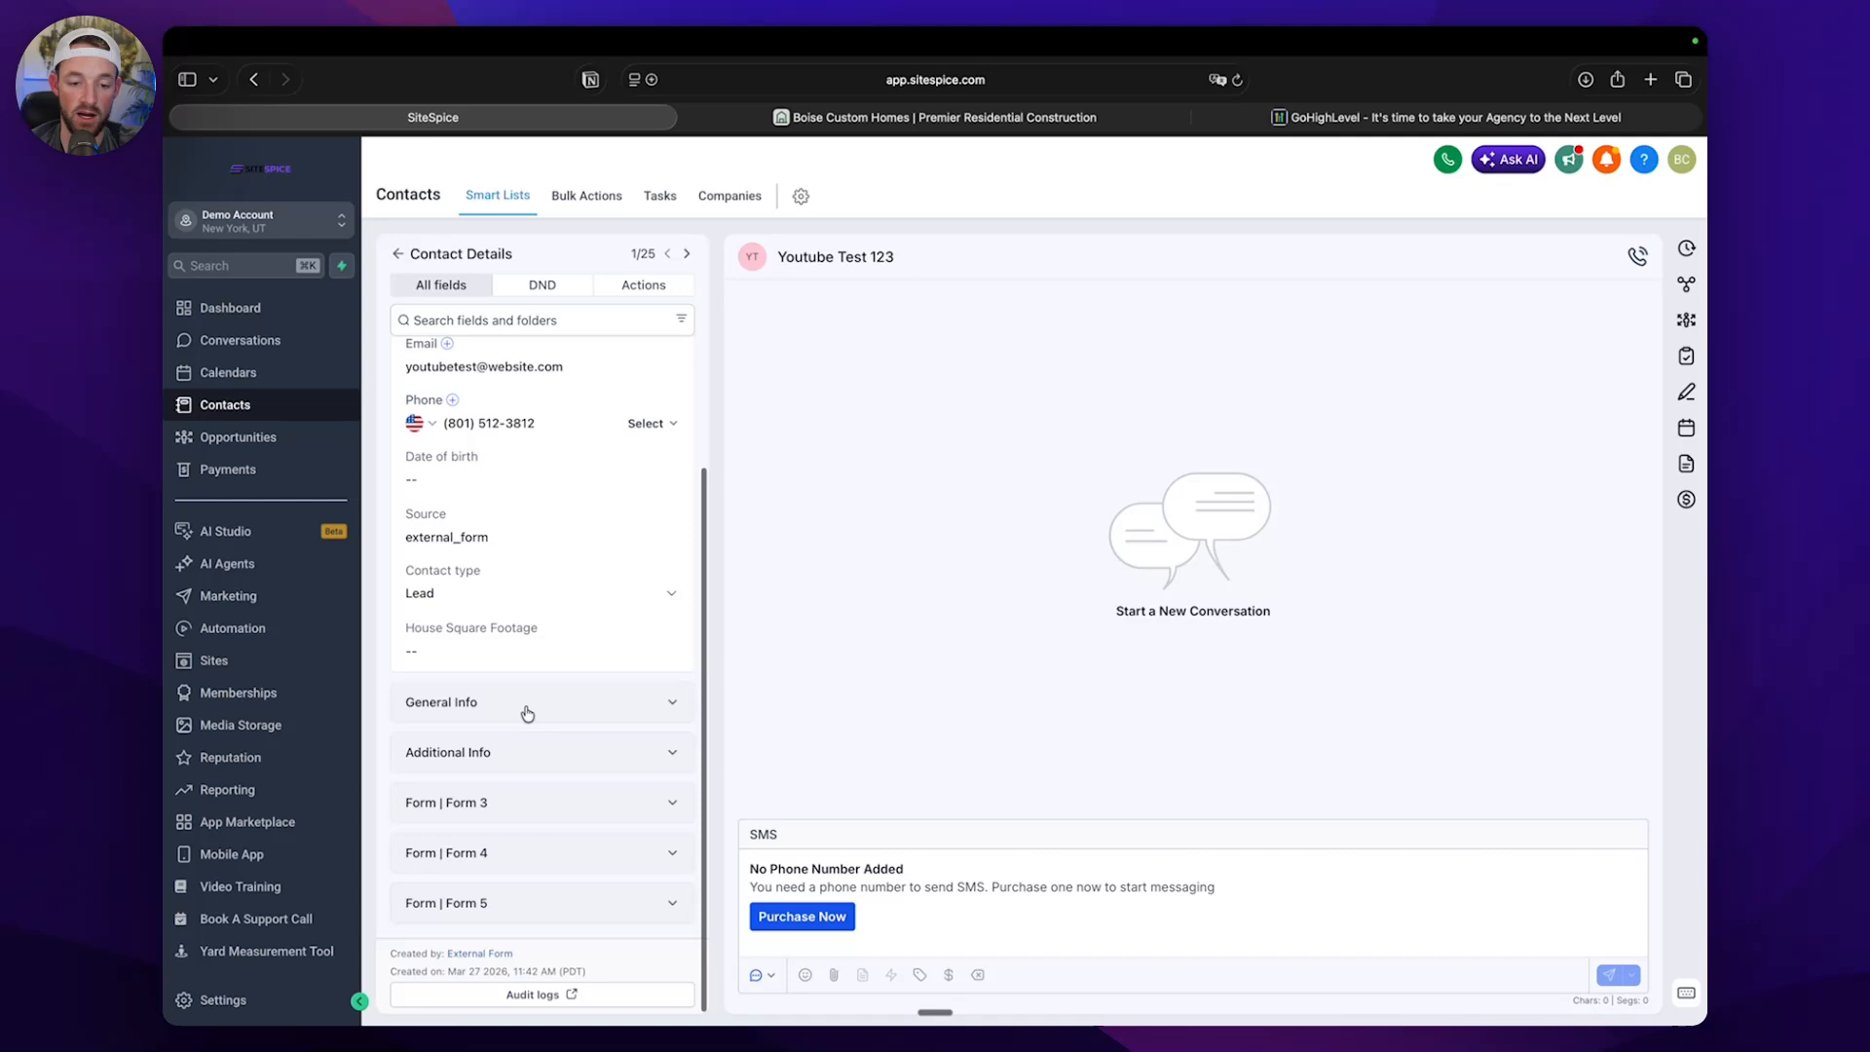
{"action": "left_click", "coordinate": [527, 713]}
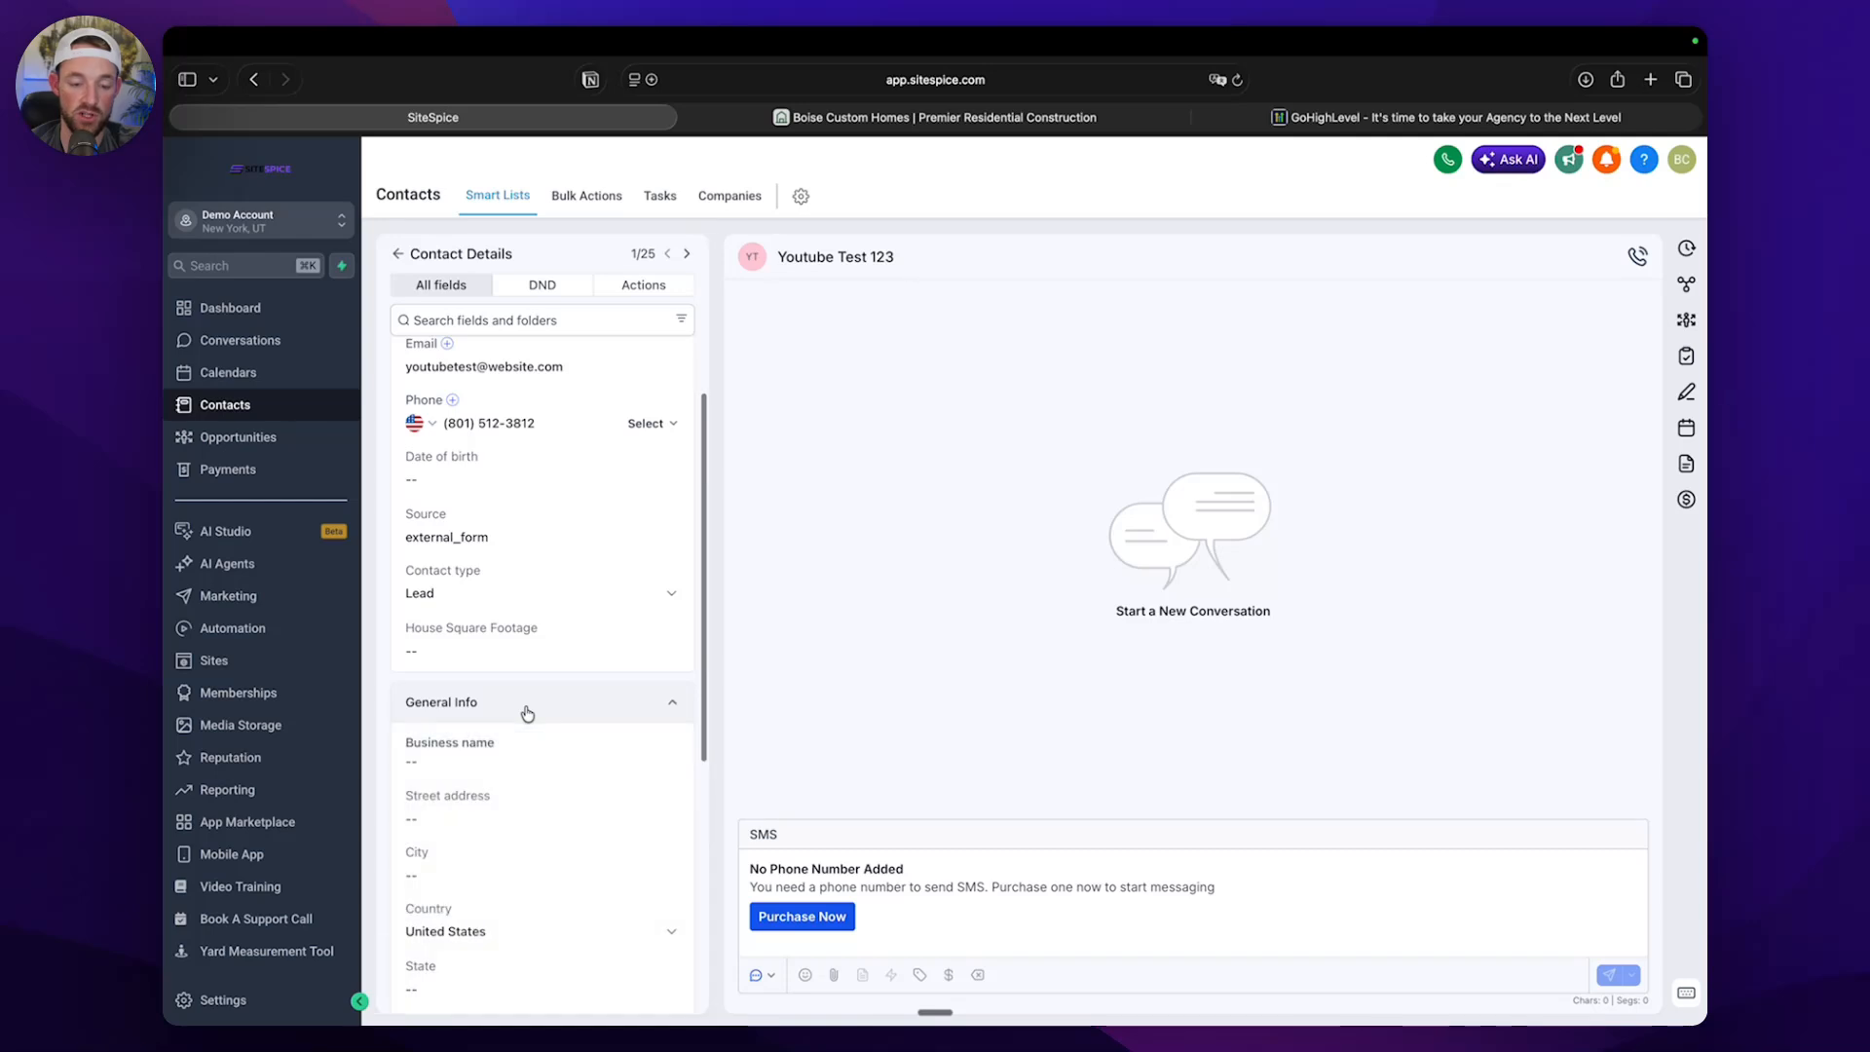
{"action": "scroll", "coordinate": [511, 736], "scroll_direction": "down", "scroll_amount": 5}
{"action": "left_click", "coordinate": [497, 755]}
{"action": "scroll", "coordinate": [487, 740], "scroll_direction": "down", "scroll_amount": 2}
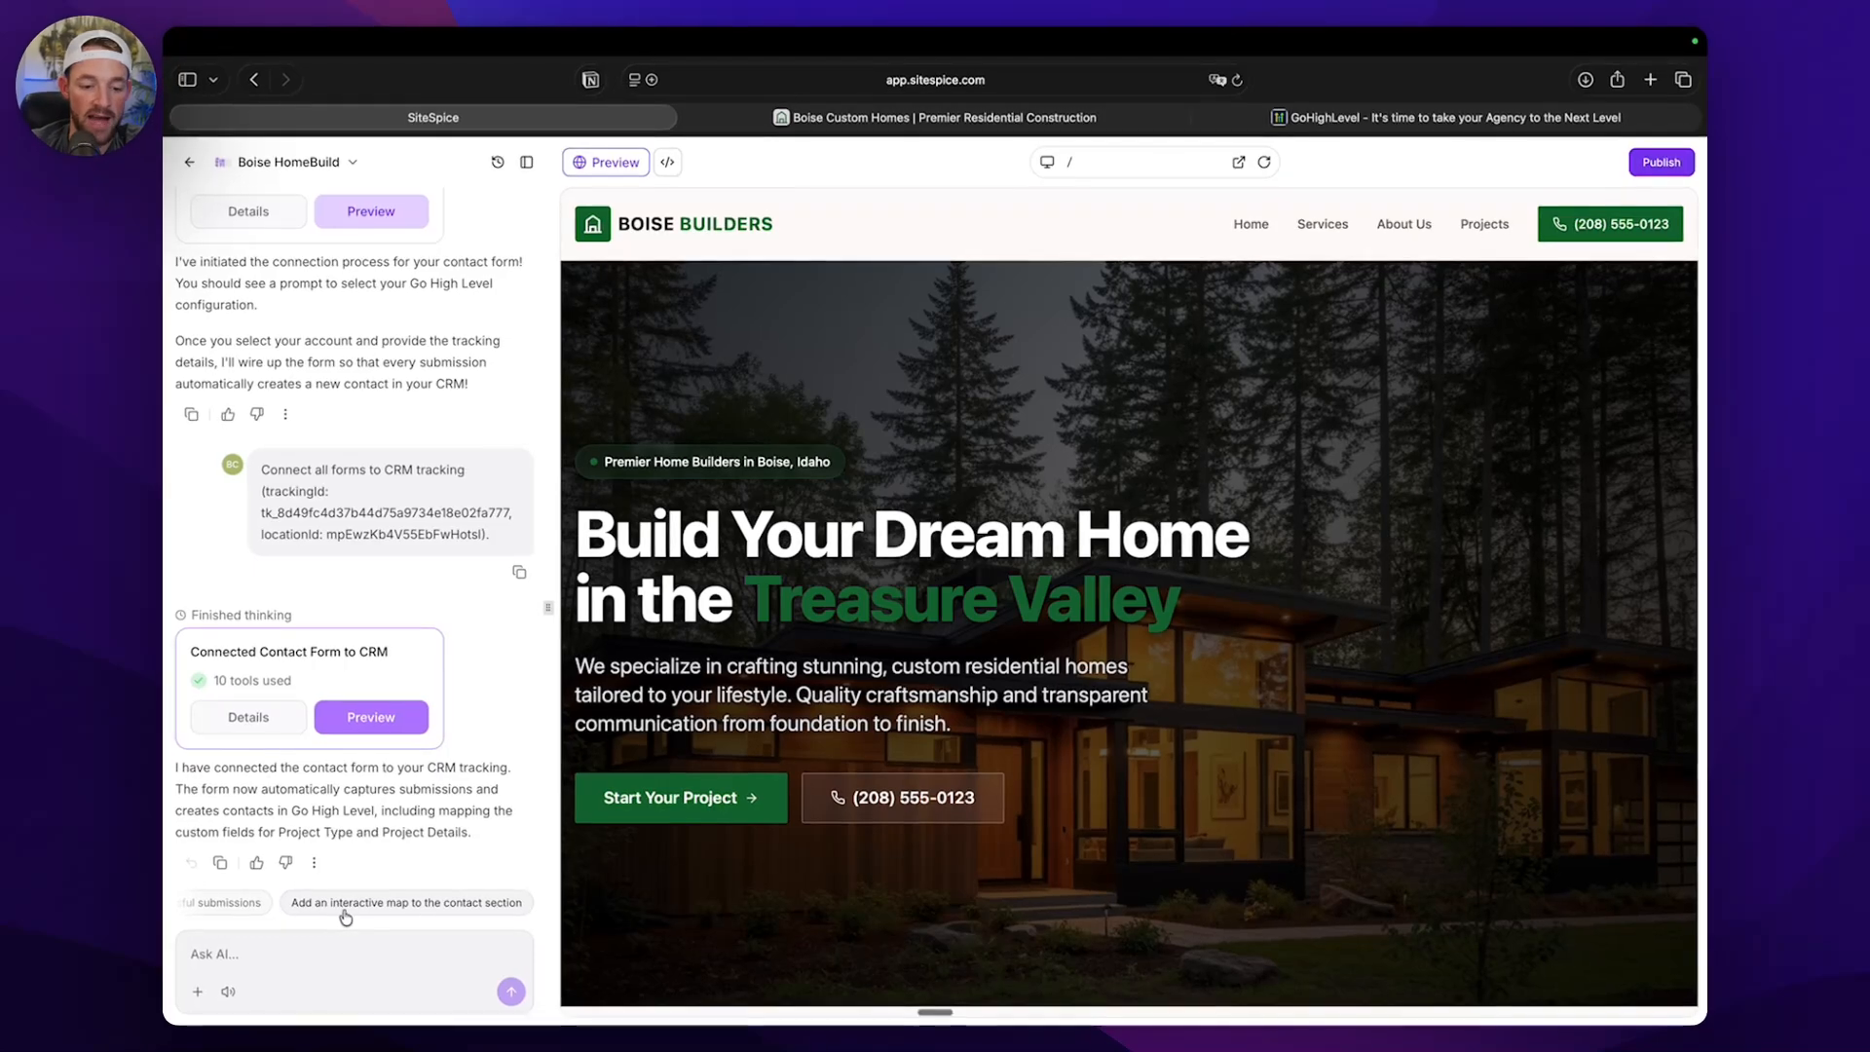
Have the AI add an interactive map to the Boise HomeBuild contact section and inspect the map in the preview.
{"action": "left_click", "coordinate": [472, 904]}
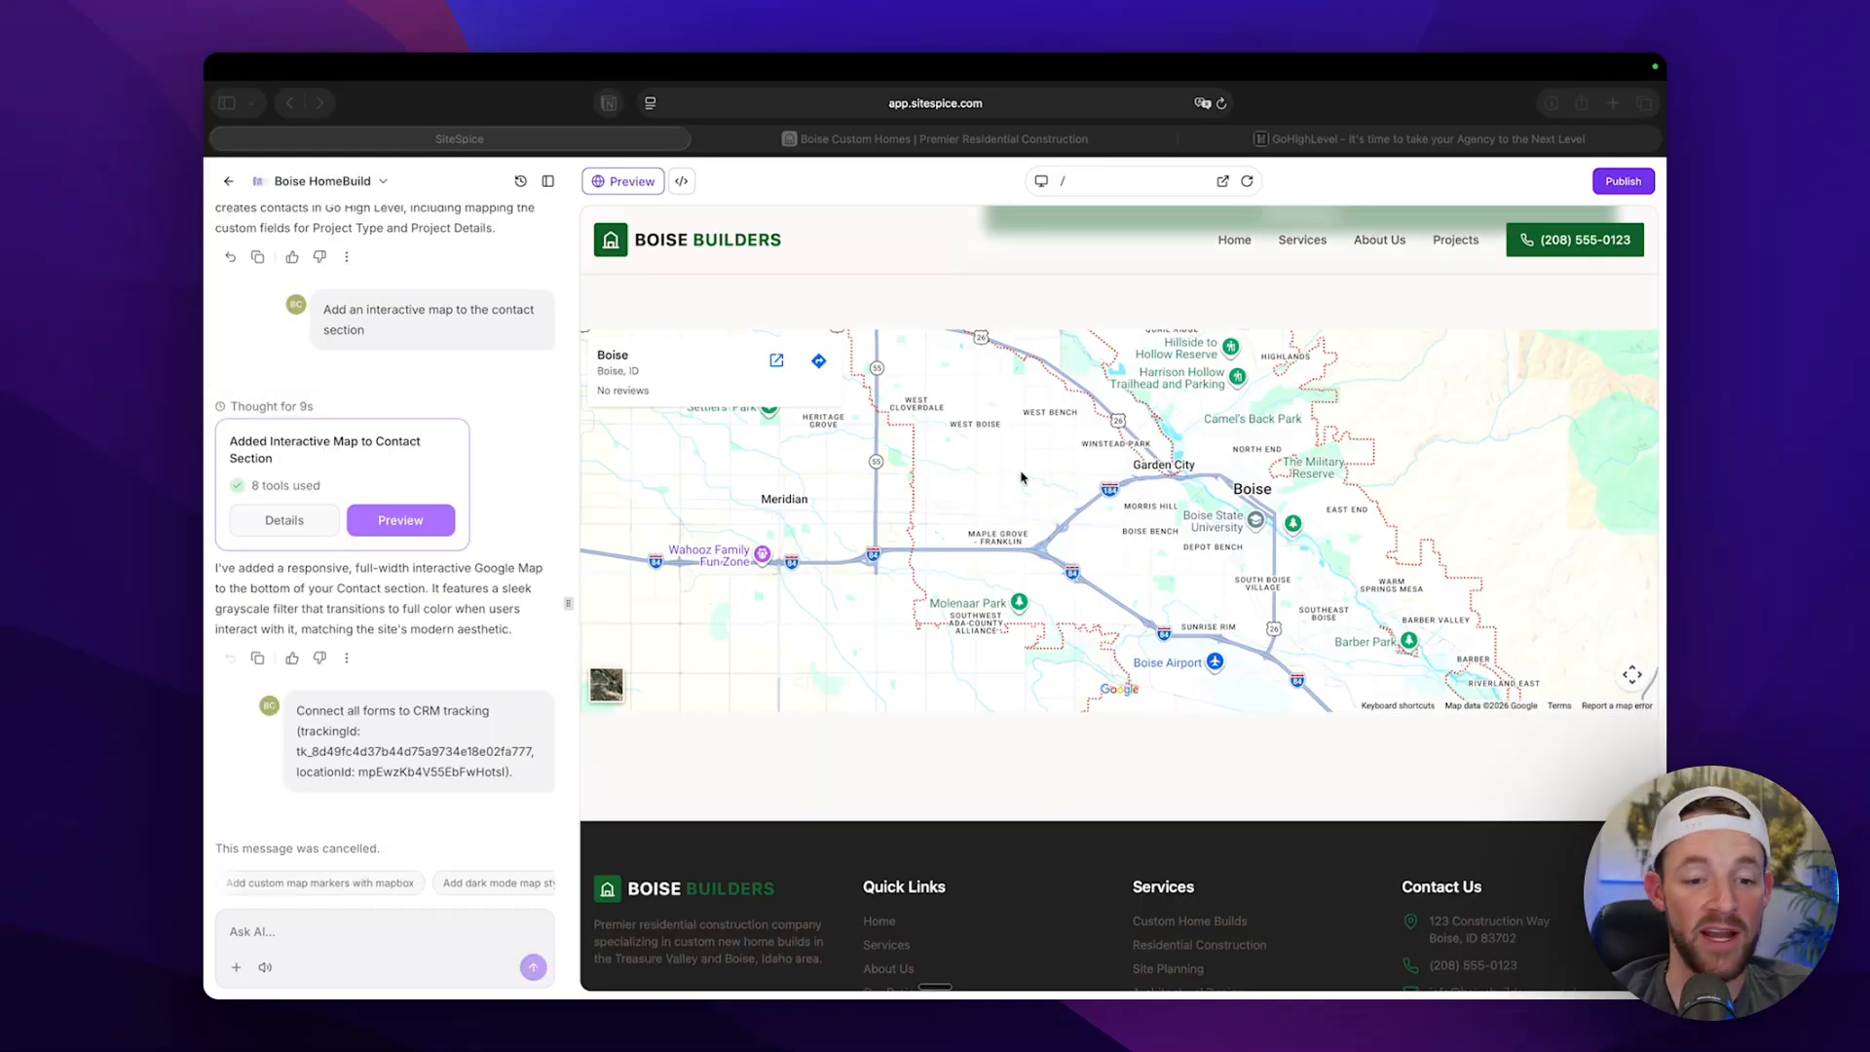
{"action": "scroll", "coordinate": [1057, 690], "scroll_direction": "up", "scroll_amount": 2}
{"action": "left_click", "coordinate": [1097, 550]}
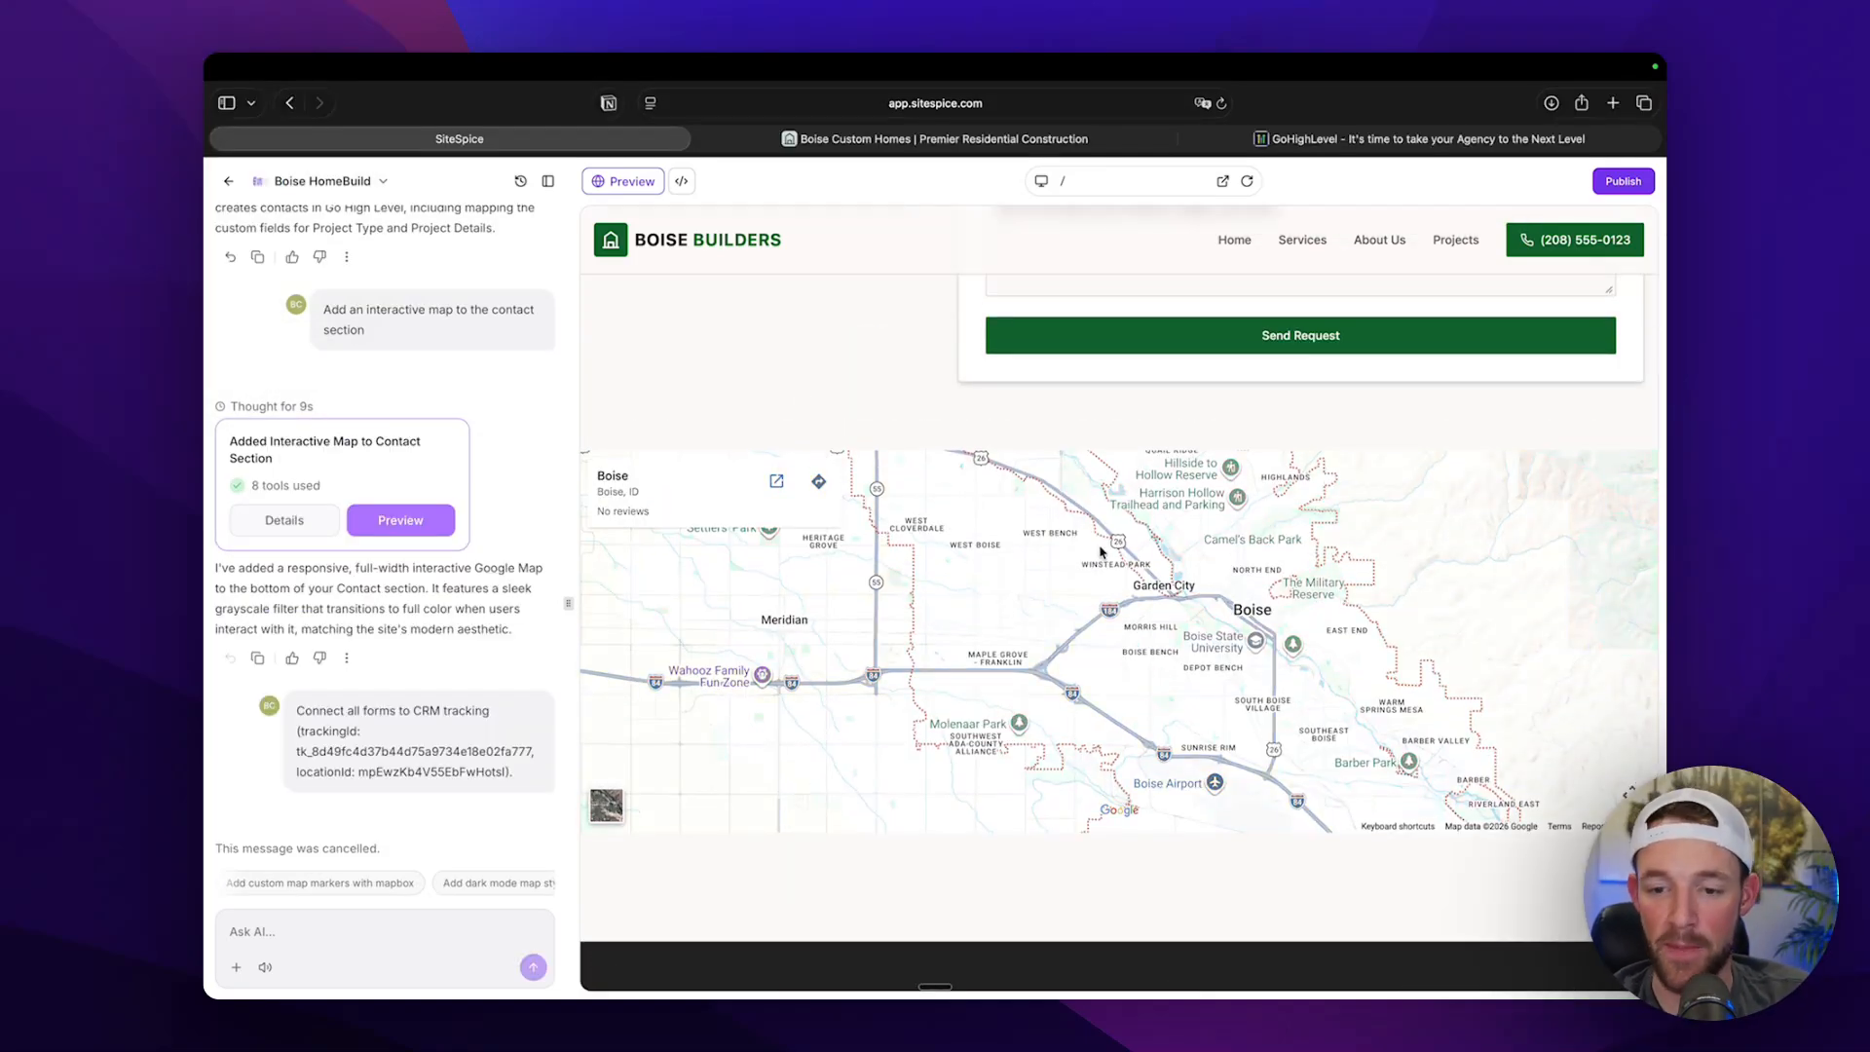
{"action": "mouse_move", "coordinate": [1092, 548]}
{"action": "left_mouse_down"}
{"action": "mouse_move", "coordinate": [1066, 559]}
{"action": "mouse_move", "coordinate": [1094, 531]}
{"action": "left_mouse_up"}
{"action": "scroll", "coordinate": [737, 344], "scroll_direction": "up", "scroll_amount": 20}
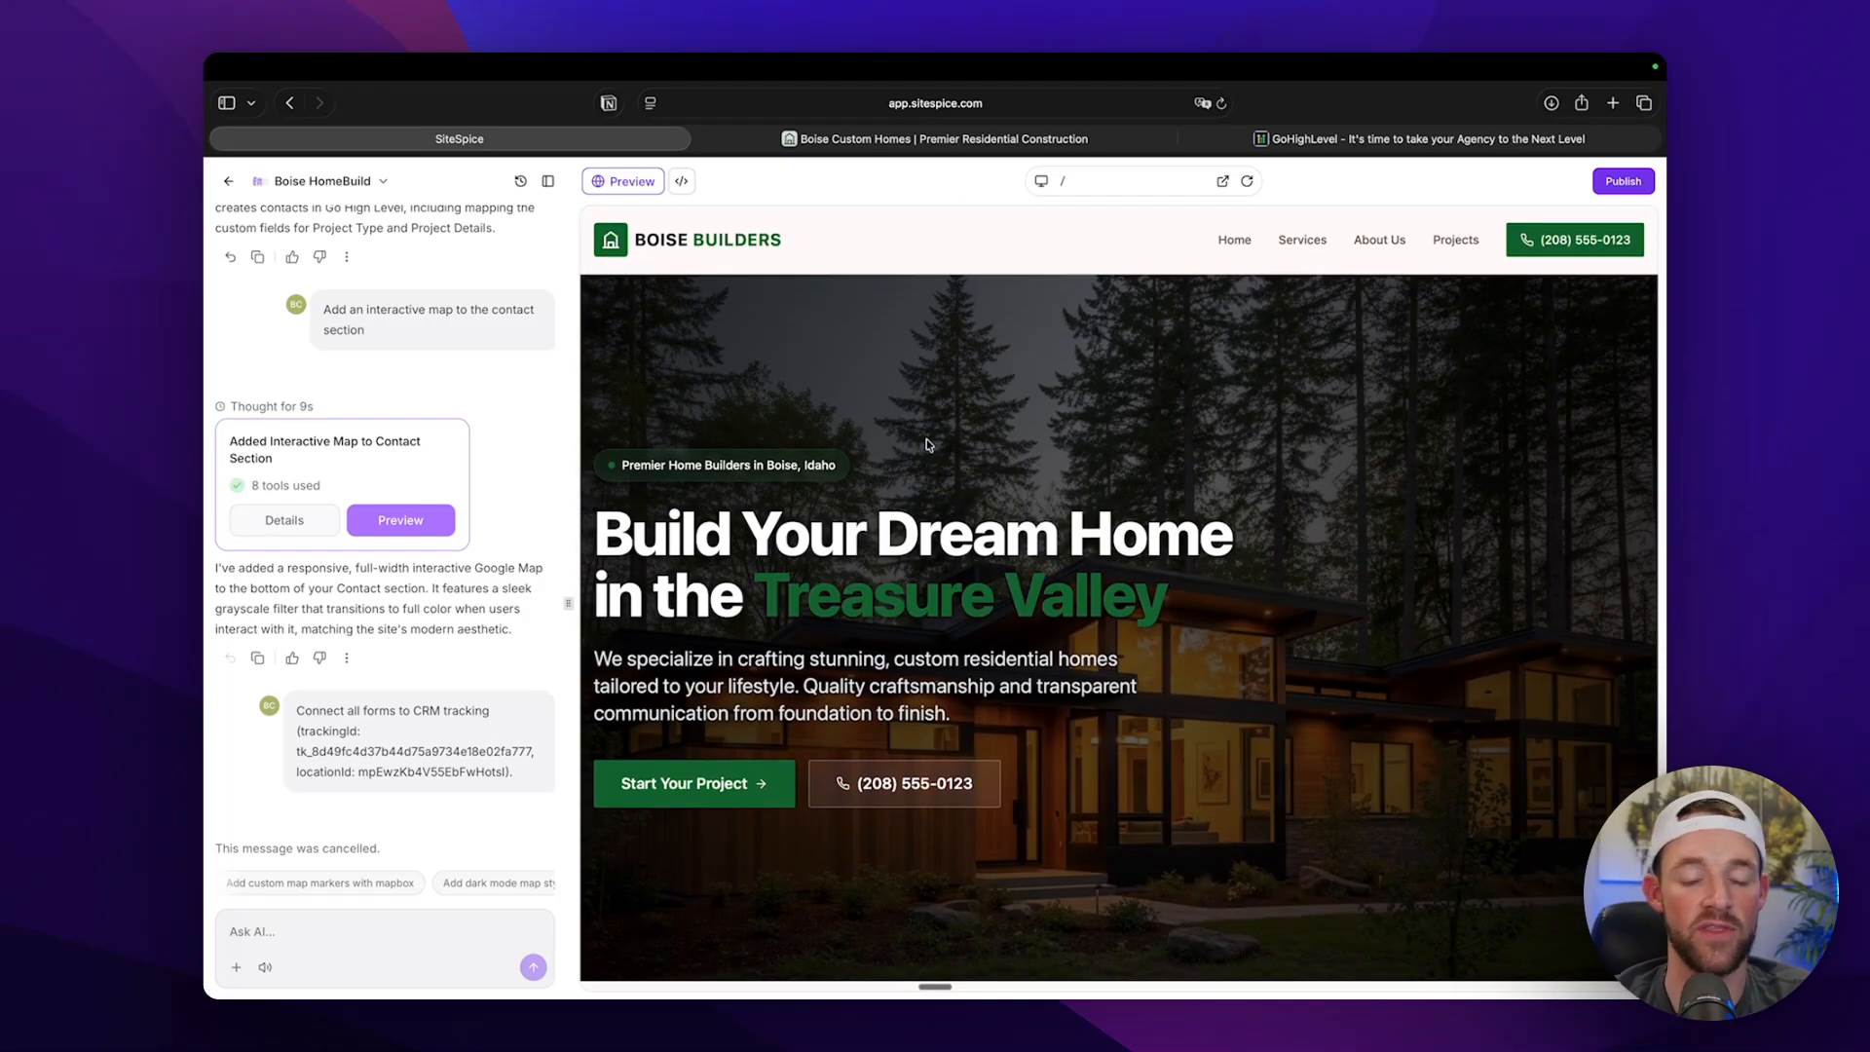
Check the prompt's attachment option and look over the home page's services and about sections in the preview.
{"action": "left_click", "coordinate": [236, 968]}
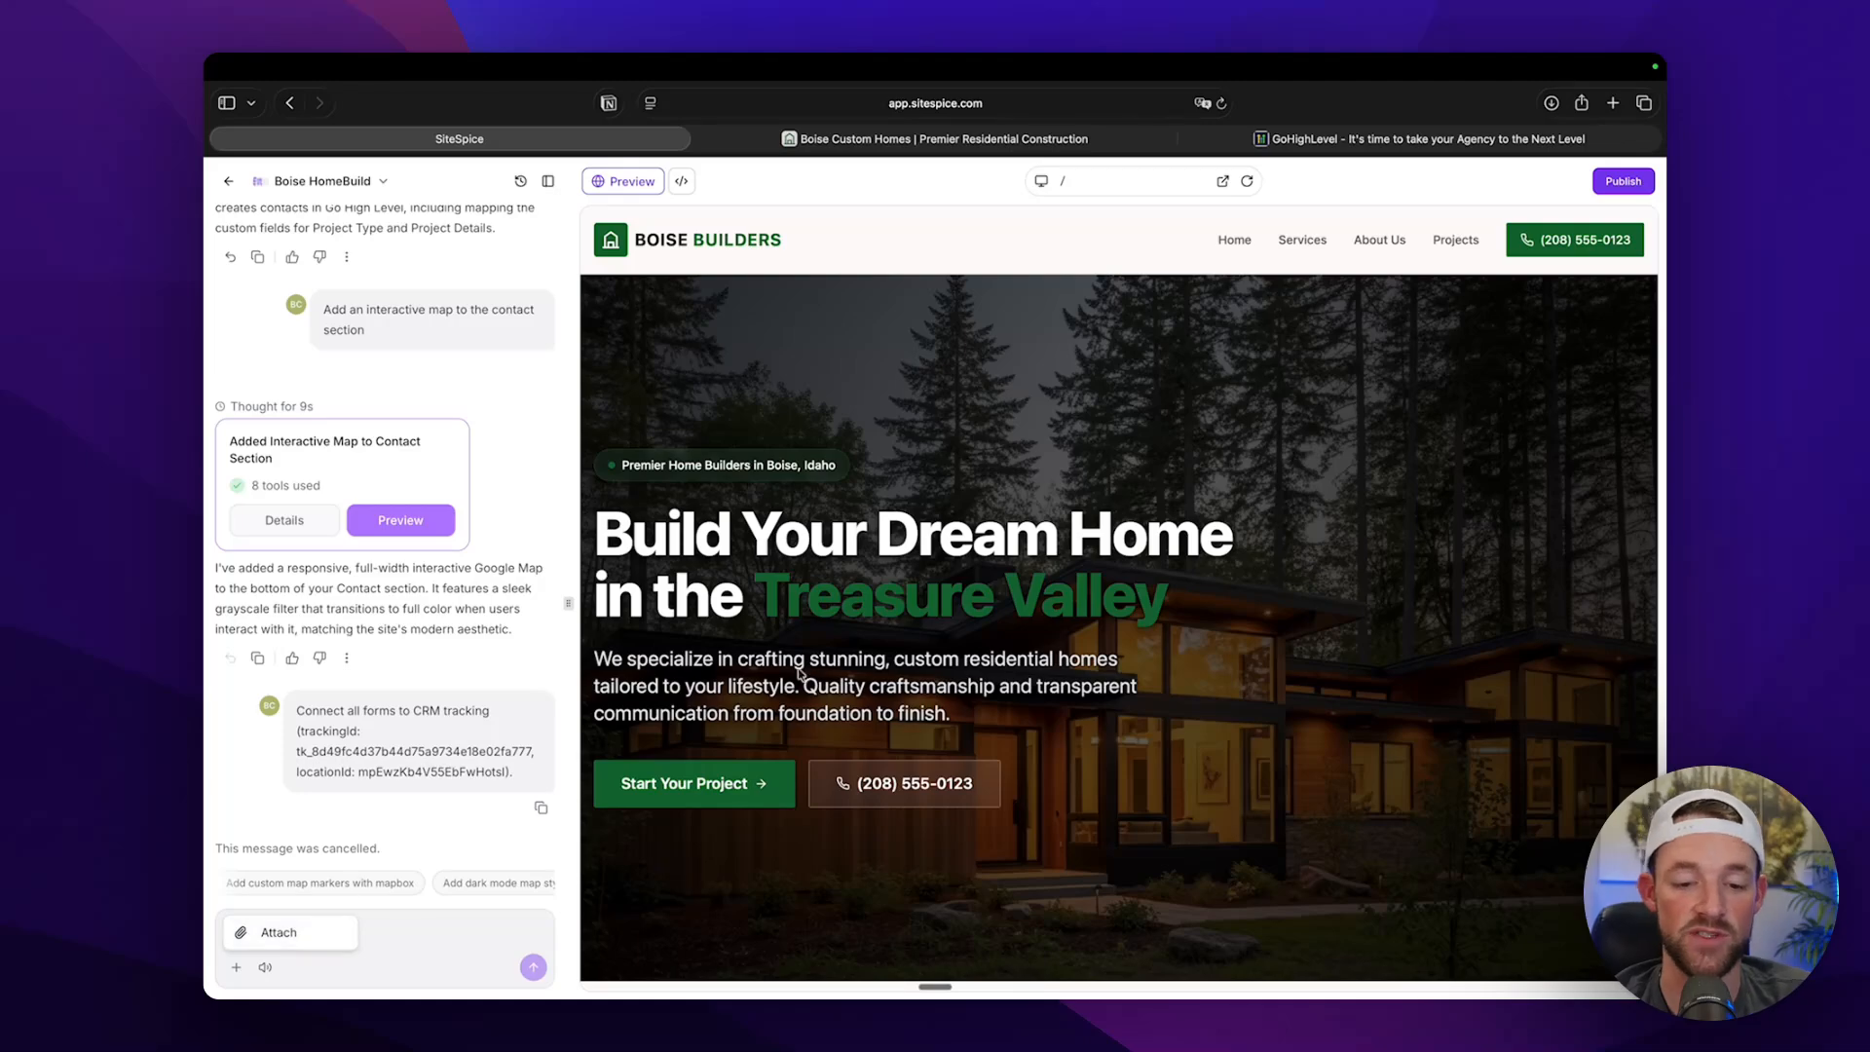
{"action": "scroll", "coordinate": [810, 672], "scroll_direction": "down", "scroll_amount": 10}
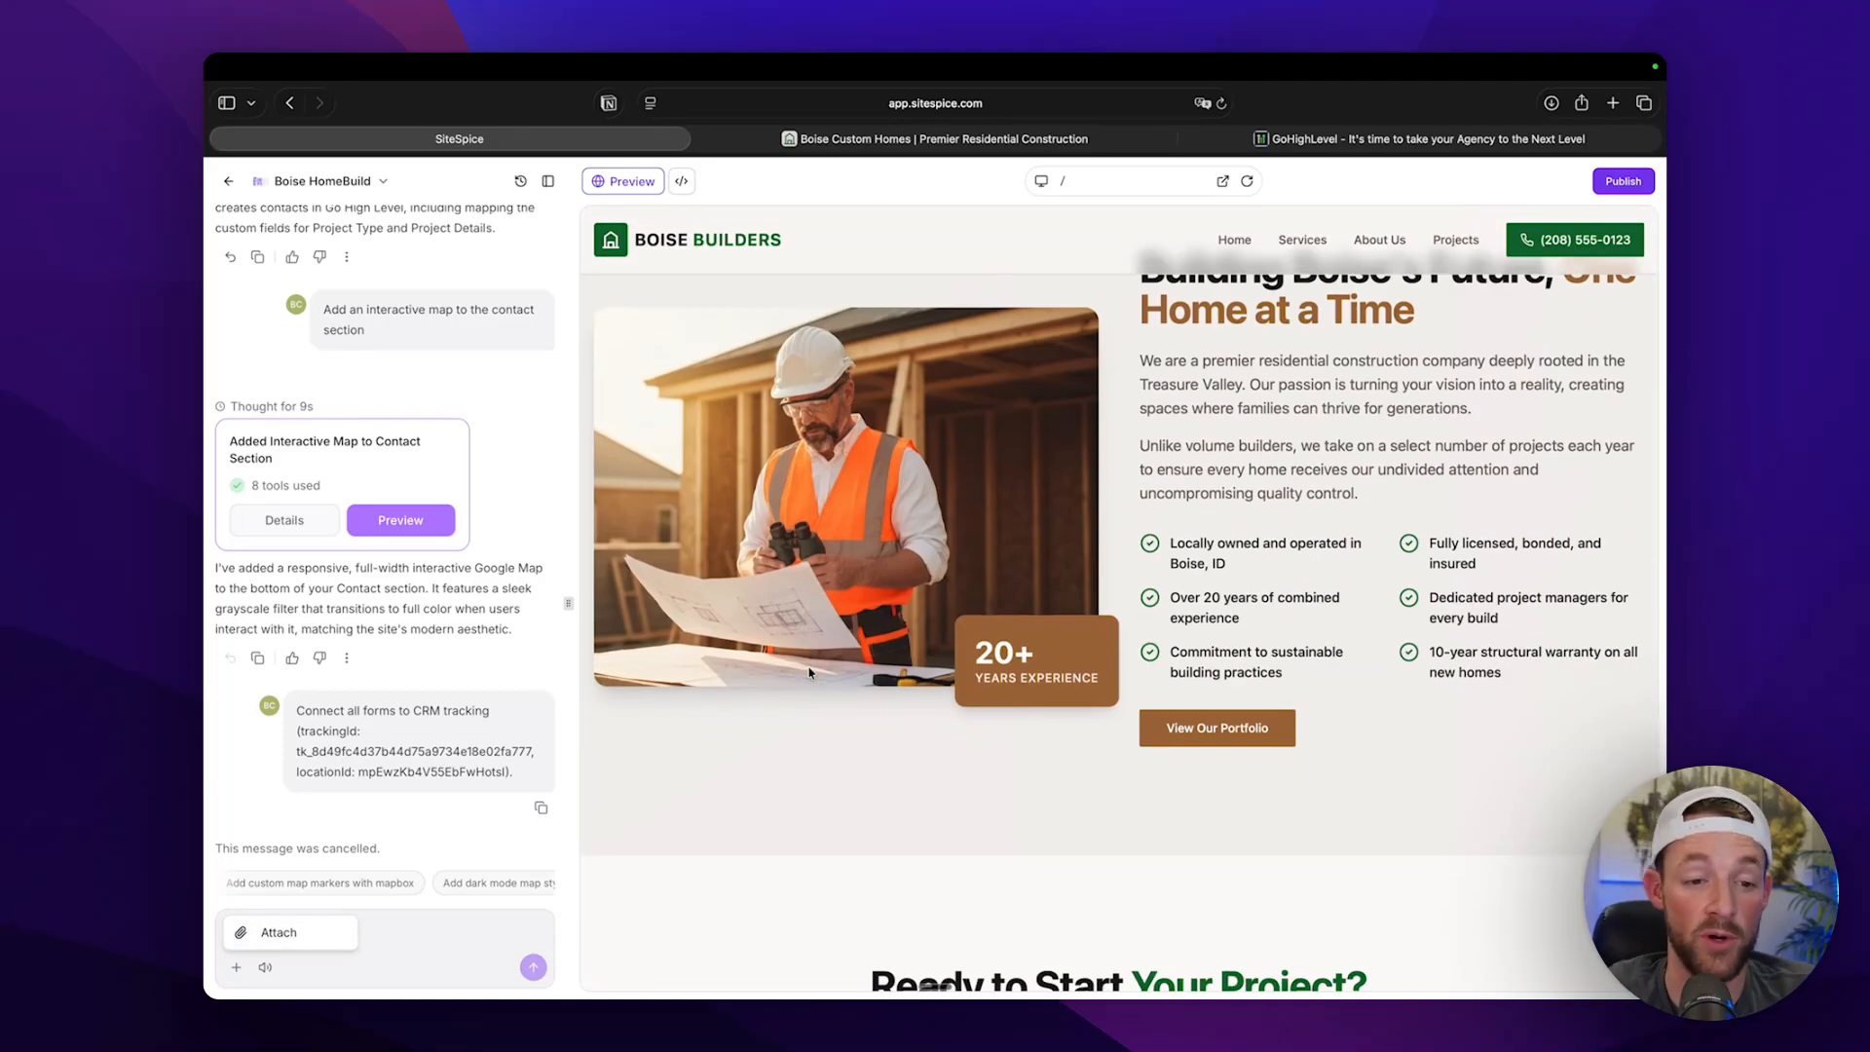
{"action": "scroll", "coordinate": [915, 608], "scroll_direction": "up", "scroll_amount": 15}
{"action": "scroll", "coordinate": [915, 607], "scroll_direction": "down", "scroll_amount": 8}
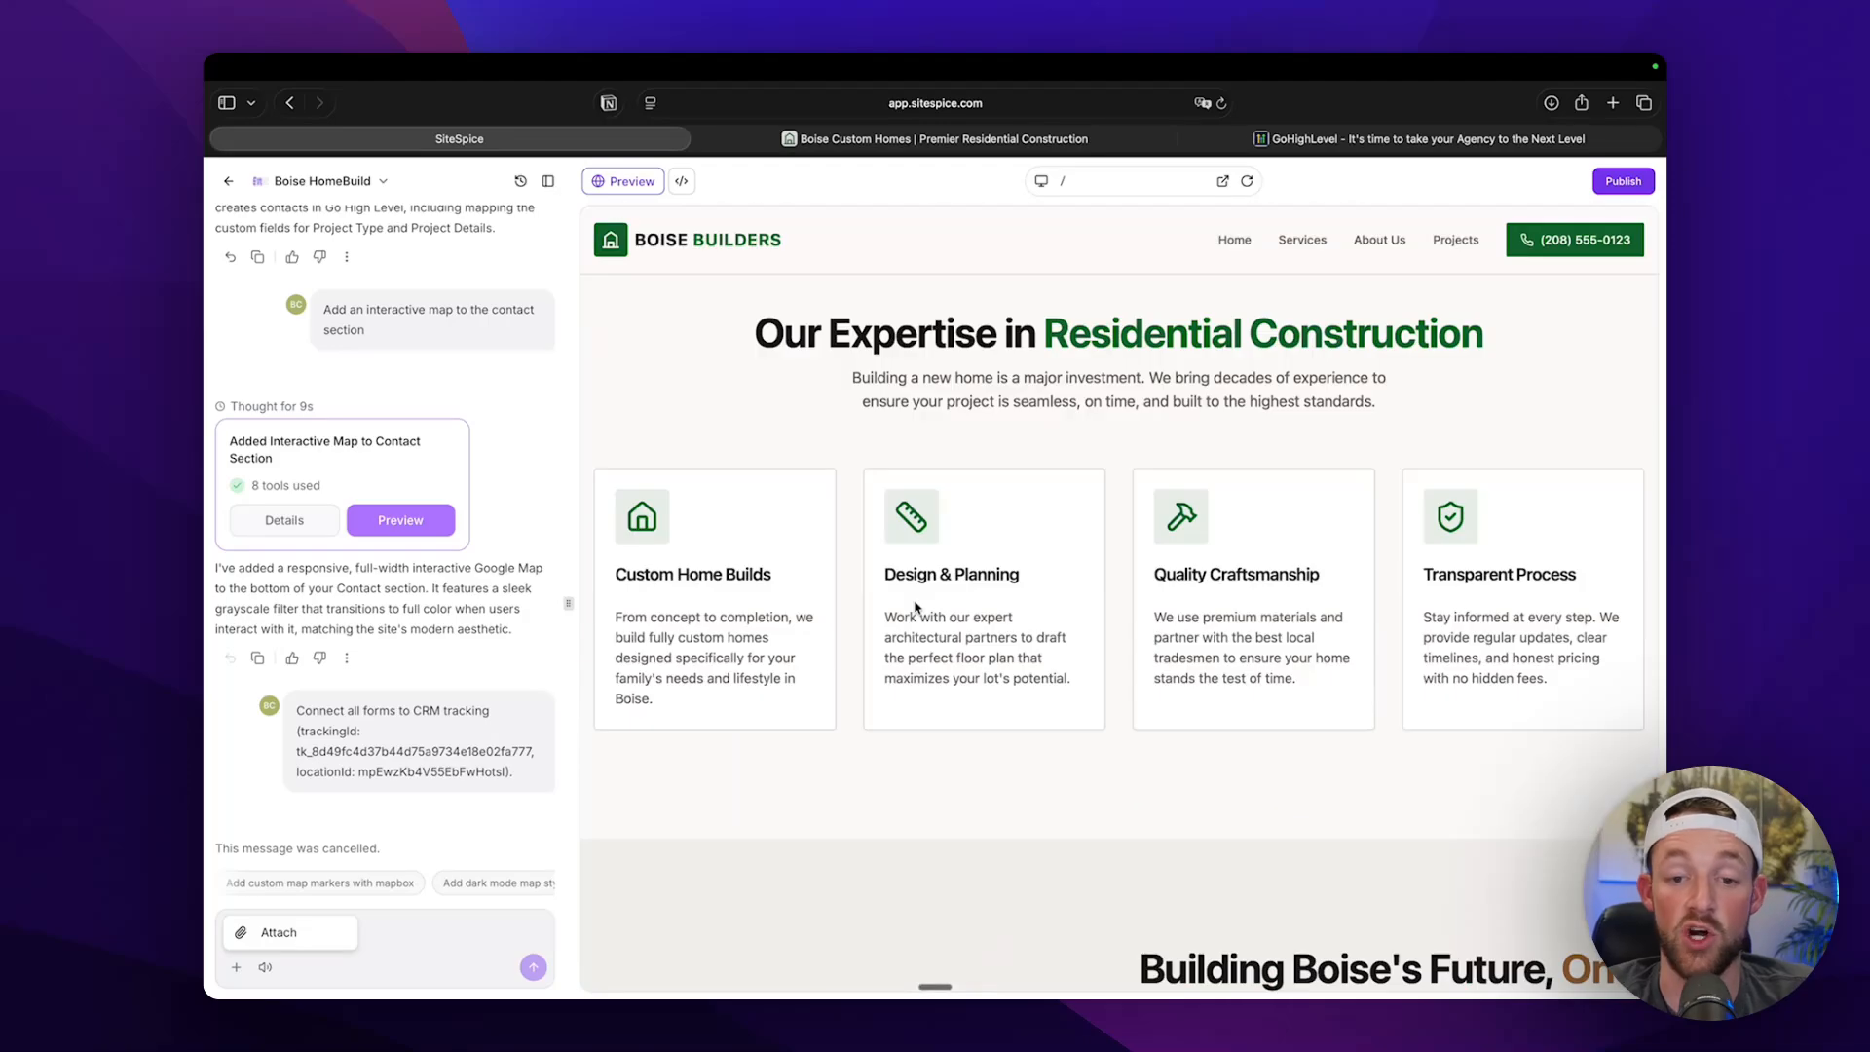
{"action": "left_click", "coordinate": [703, 639]}
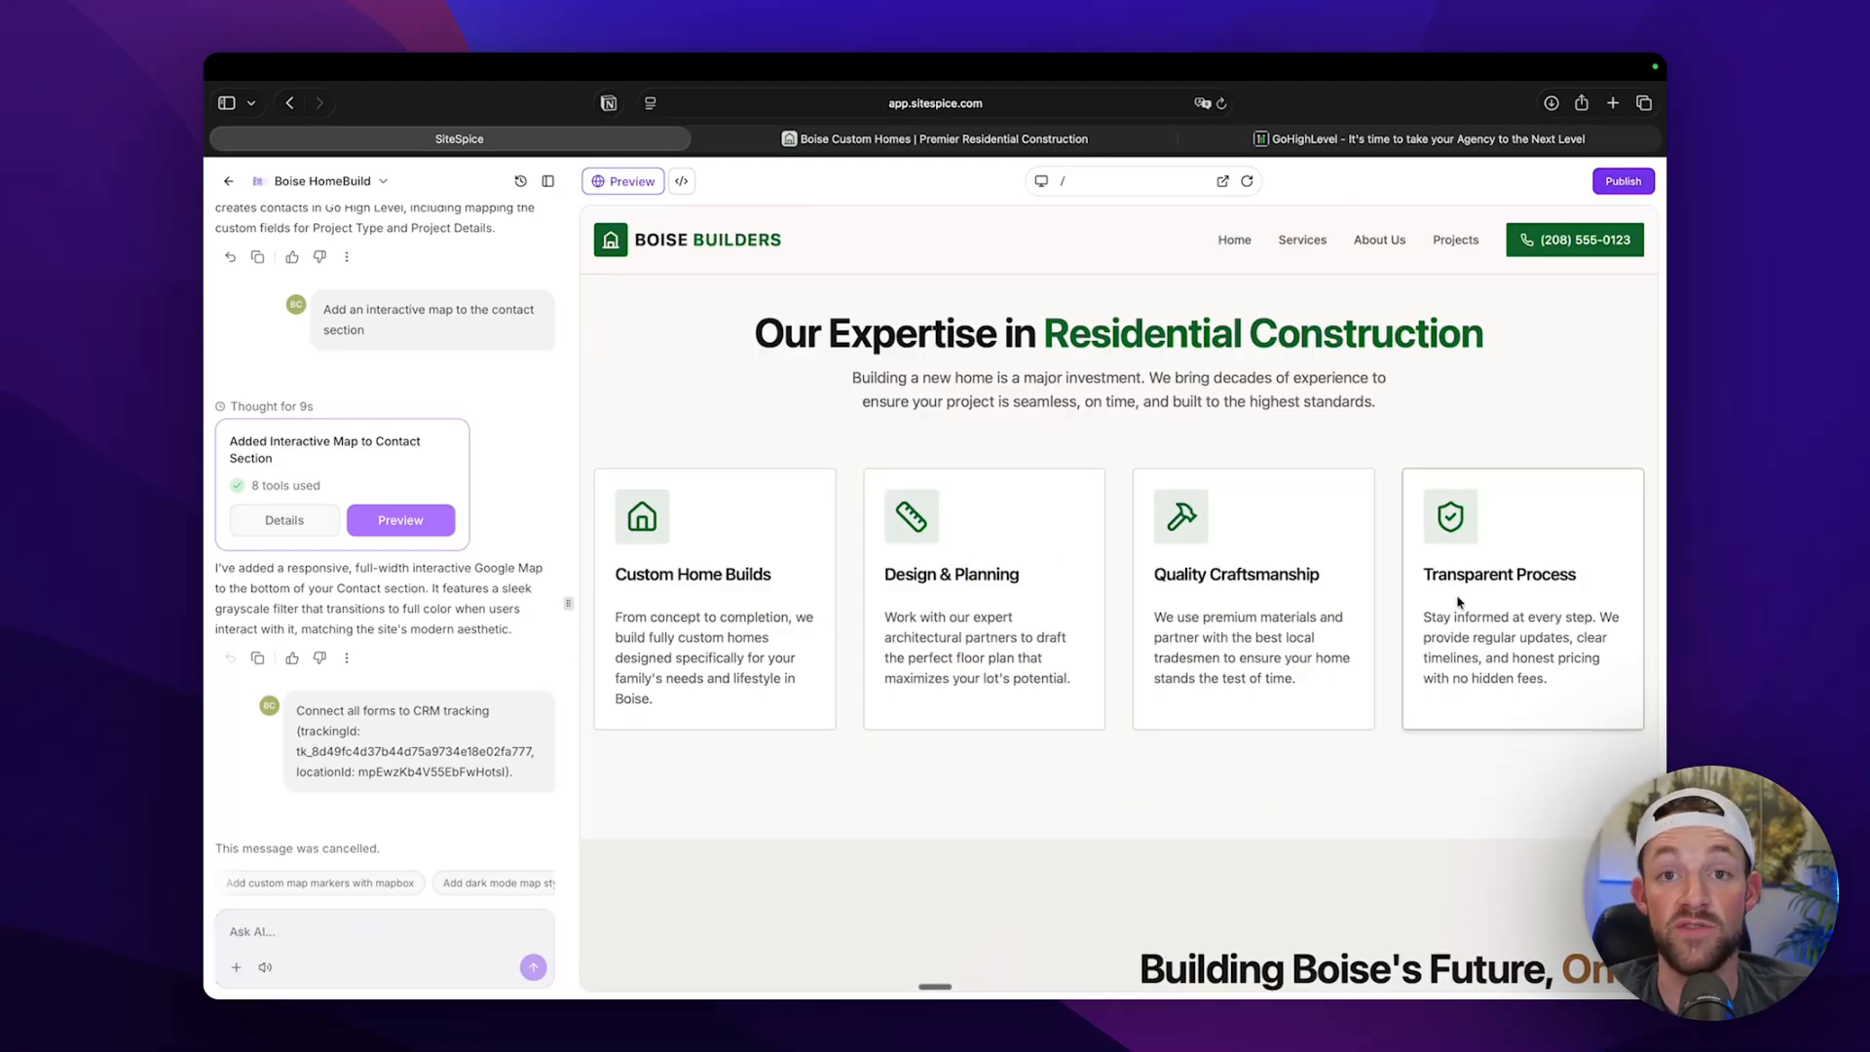
{"action": "scroll", "coordinate": [1412, 419], "scroll_direction": "up", "scroll_amount": 5}
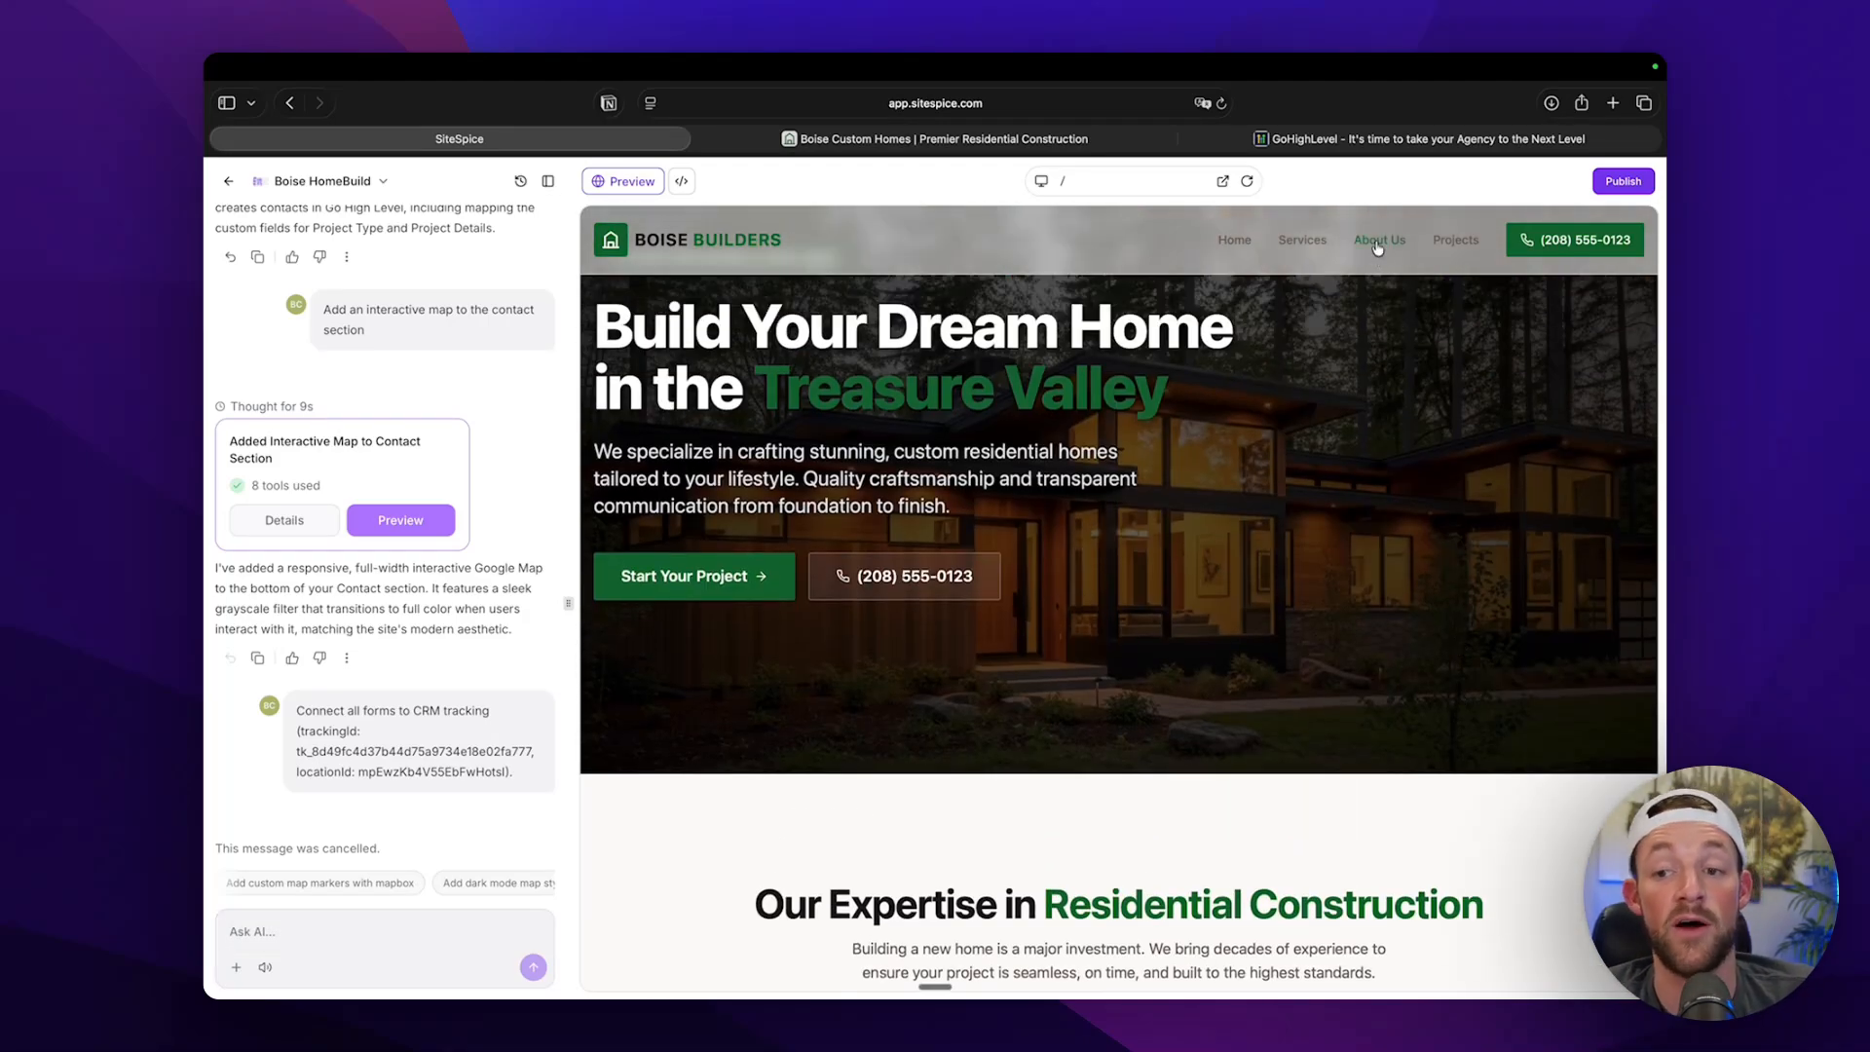
{"action": "scroll", "coordinate": [1377, 249], "scroll_direction": "up", "scroll_amount": 3}
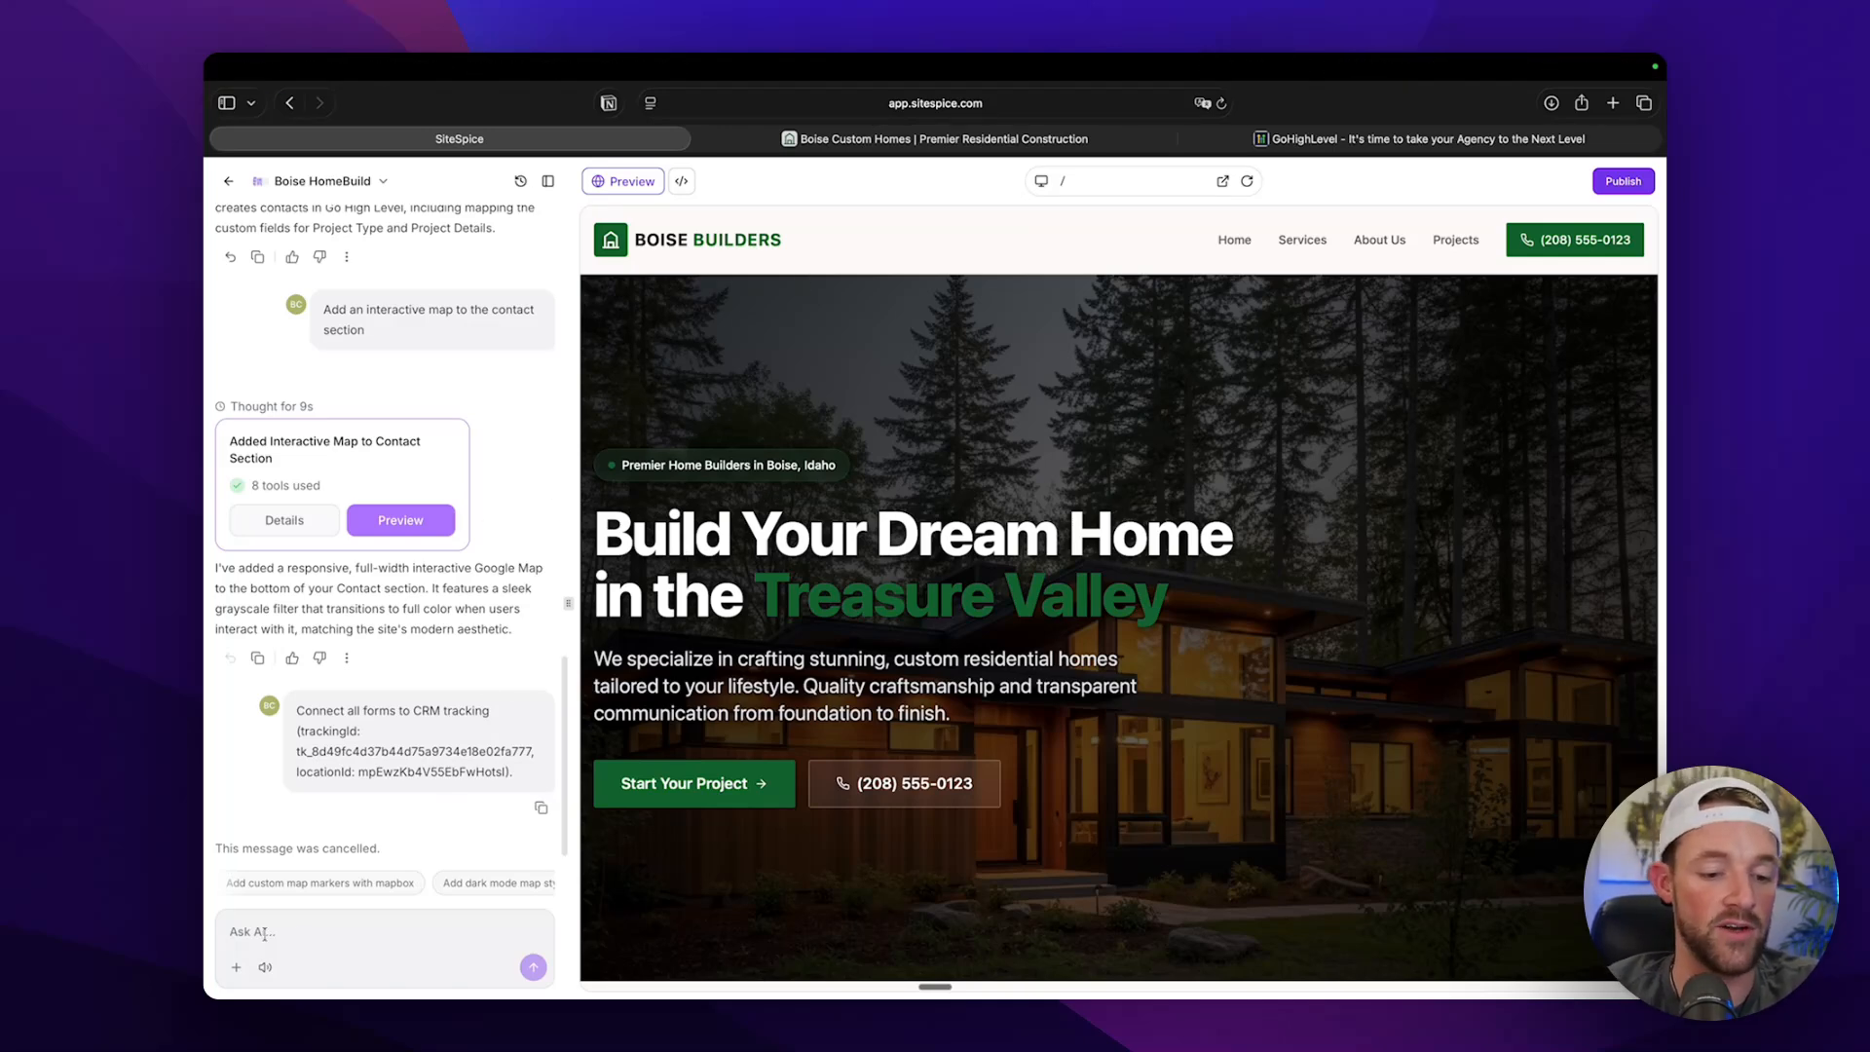
Prompt the AI to build a Request a Site Audit page explaining the process, with a booking wizard connected to the Go High Level calendars.
{"action": "left_click", "coordinate": [302, 930]}
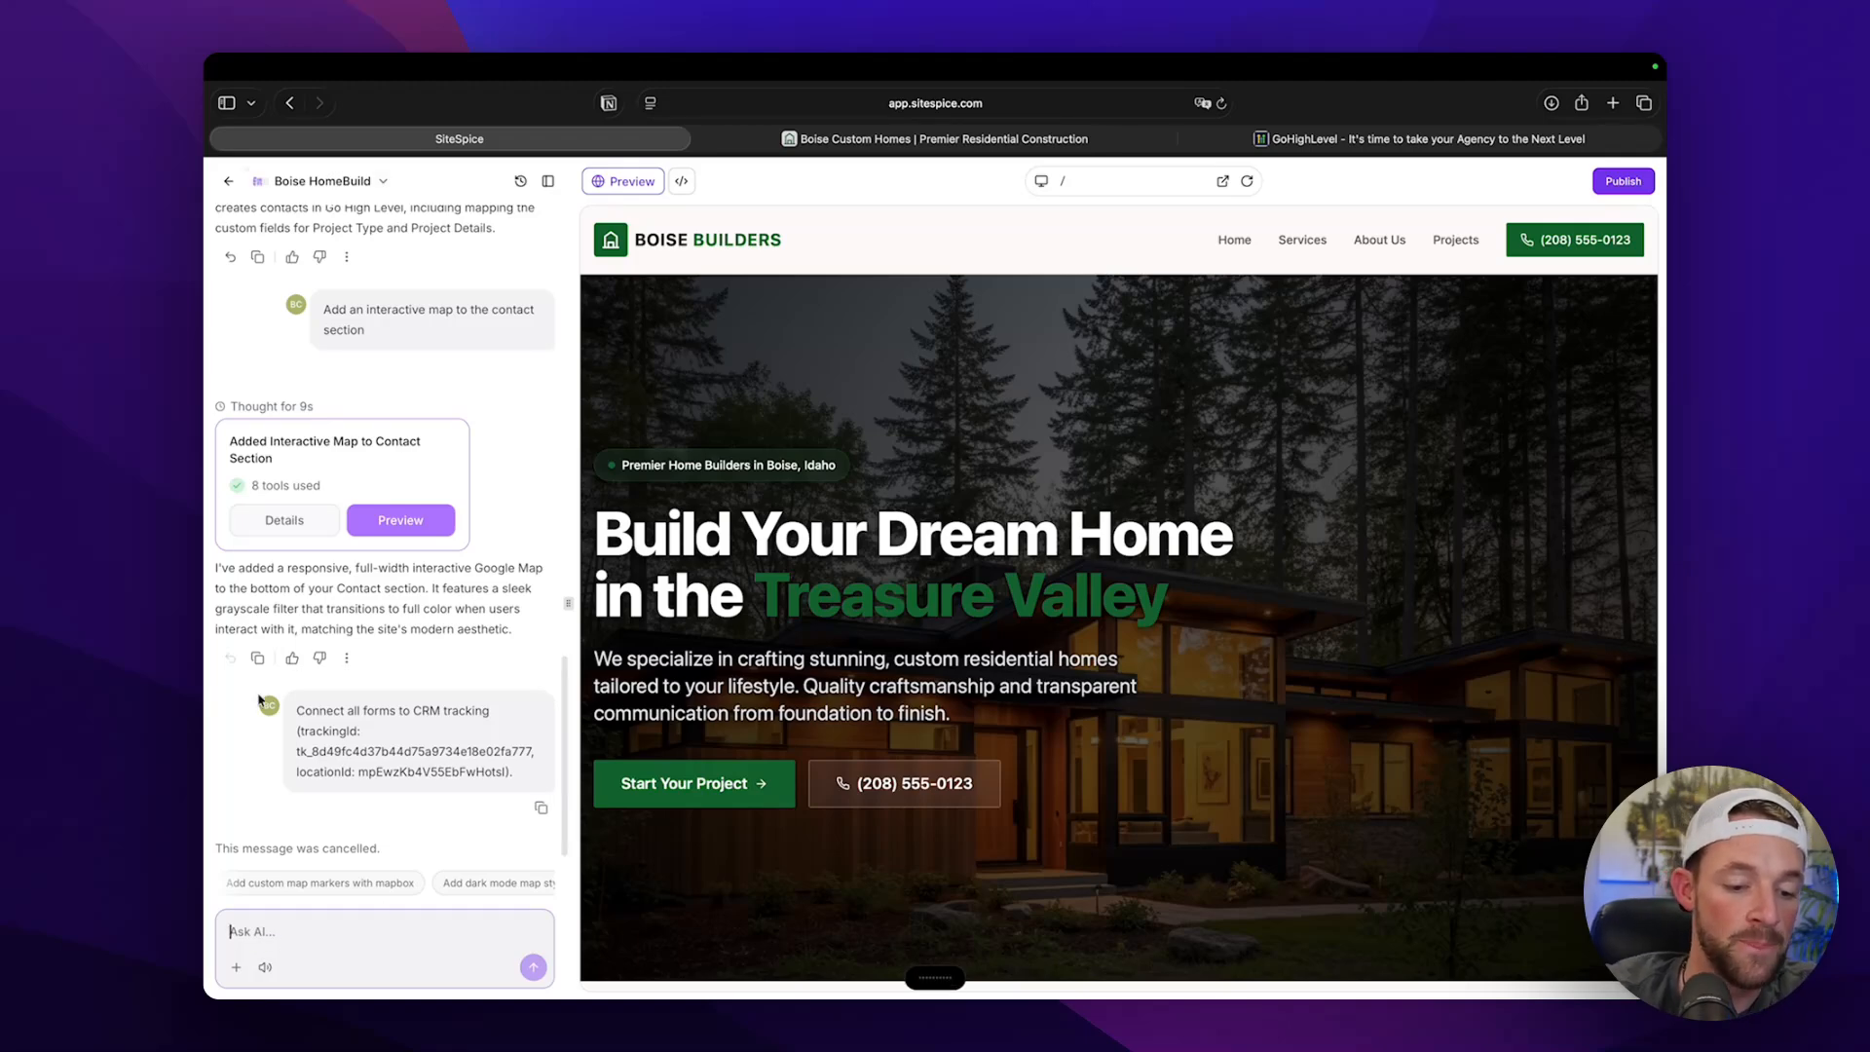
{"action": "scroll", "coordinate": [964, 633], "scroll_direction": "down", "scroll_amount": 1}
{"action": "scroll", "coordinate": [973, 615], "scroll_direction": "up", "scroll_amount": 1}
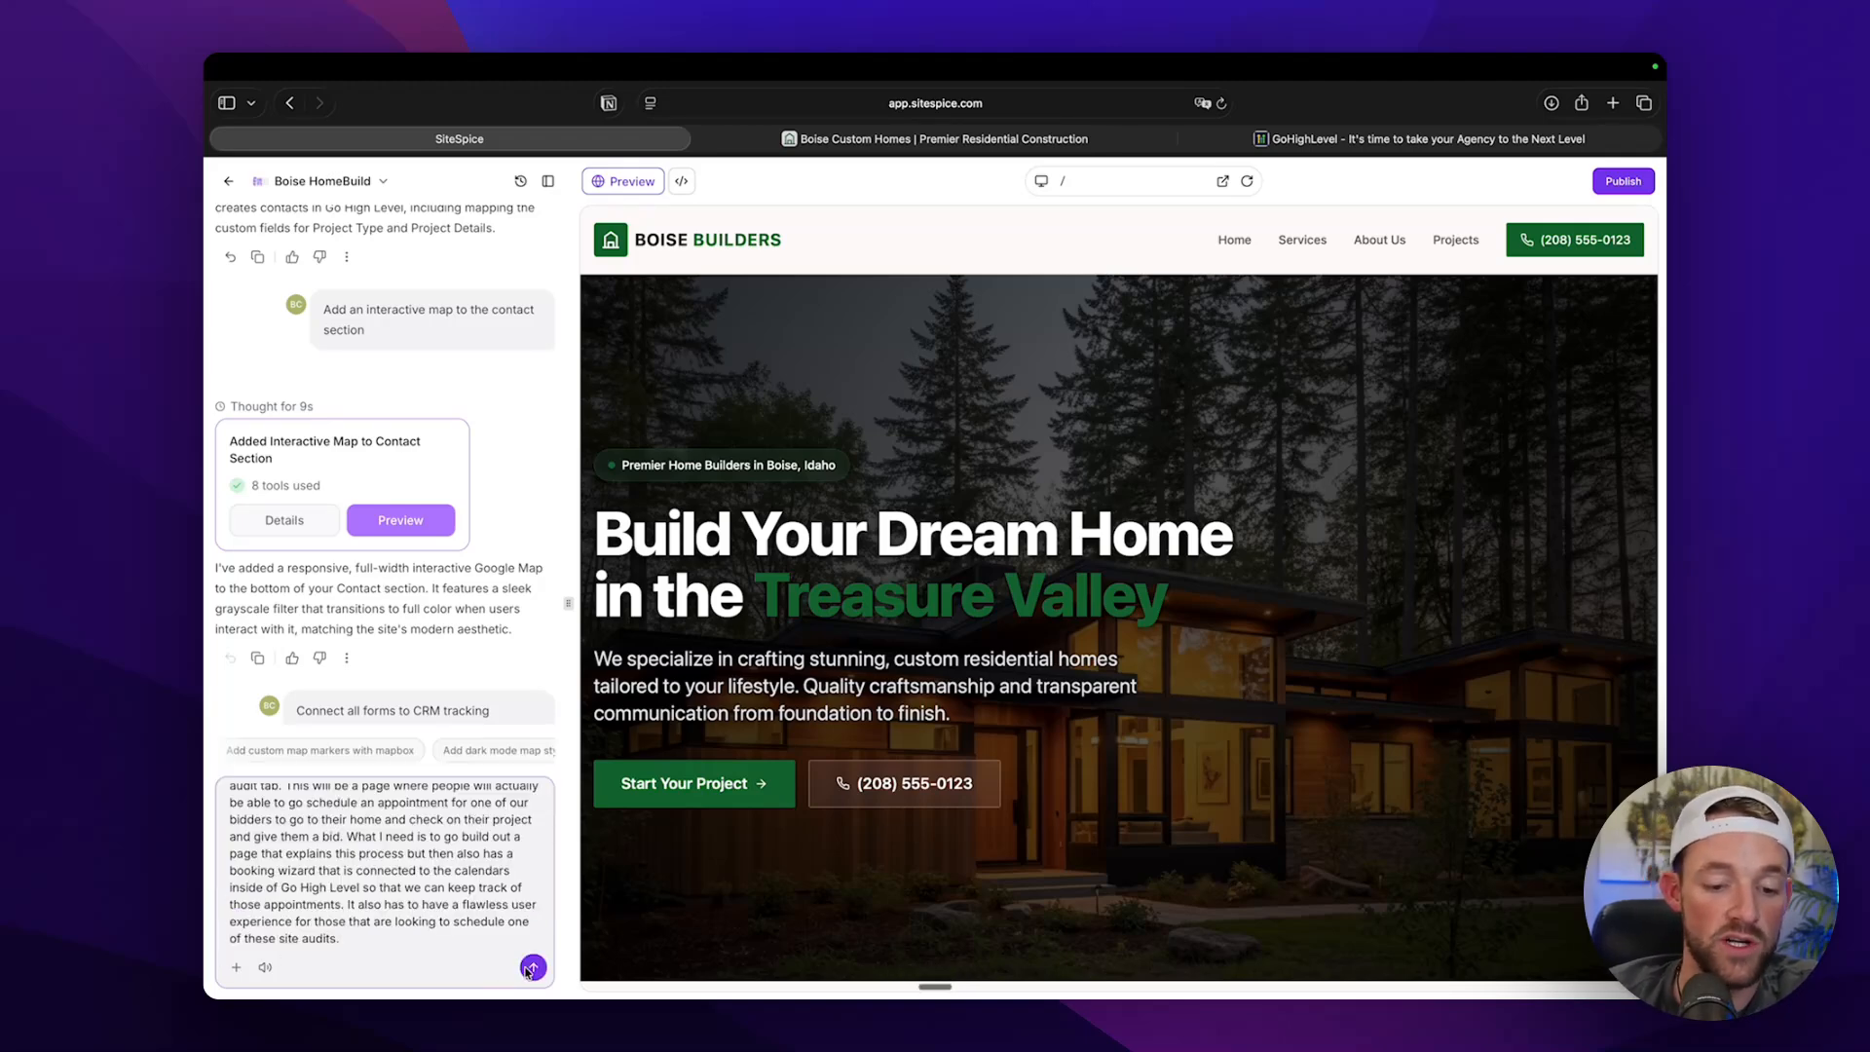
{"action": "left_click", "coordinate": [533, 967]}
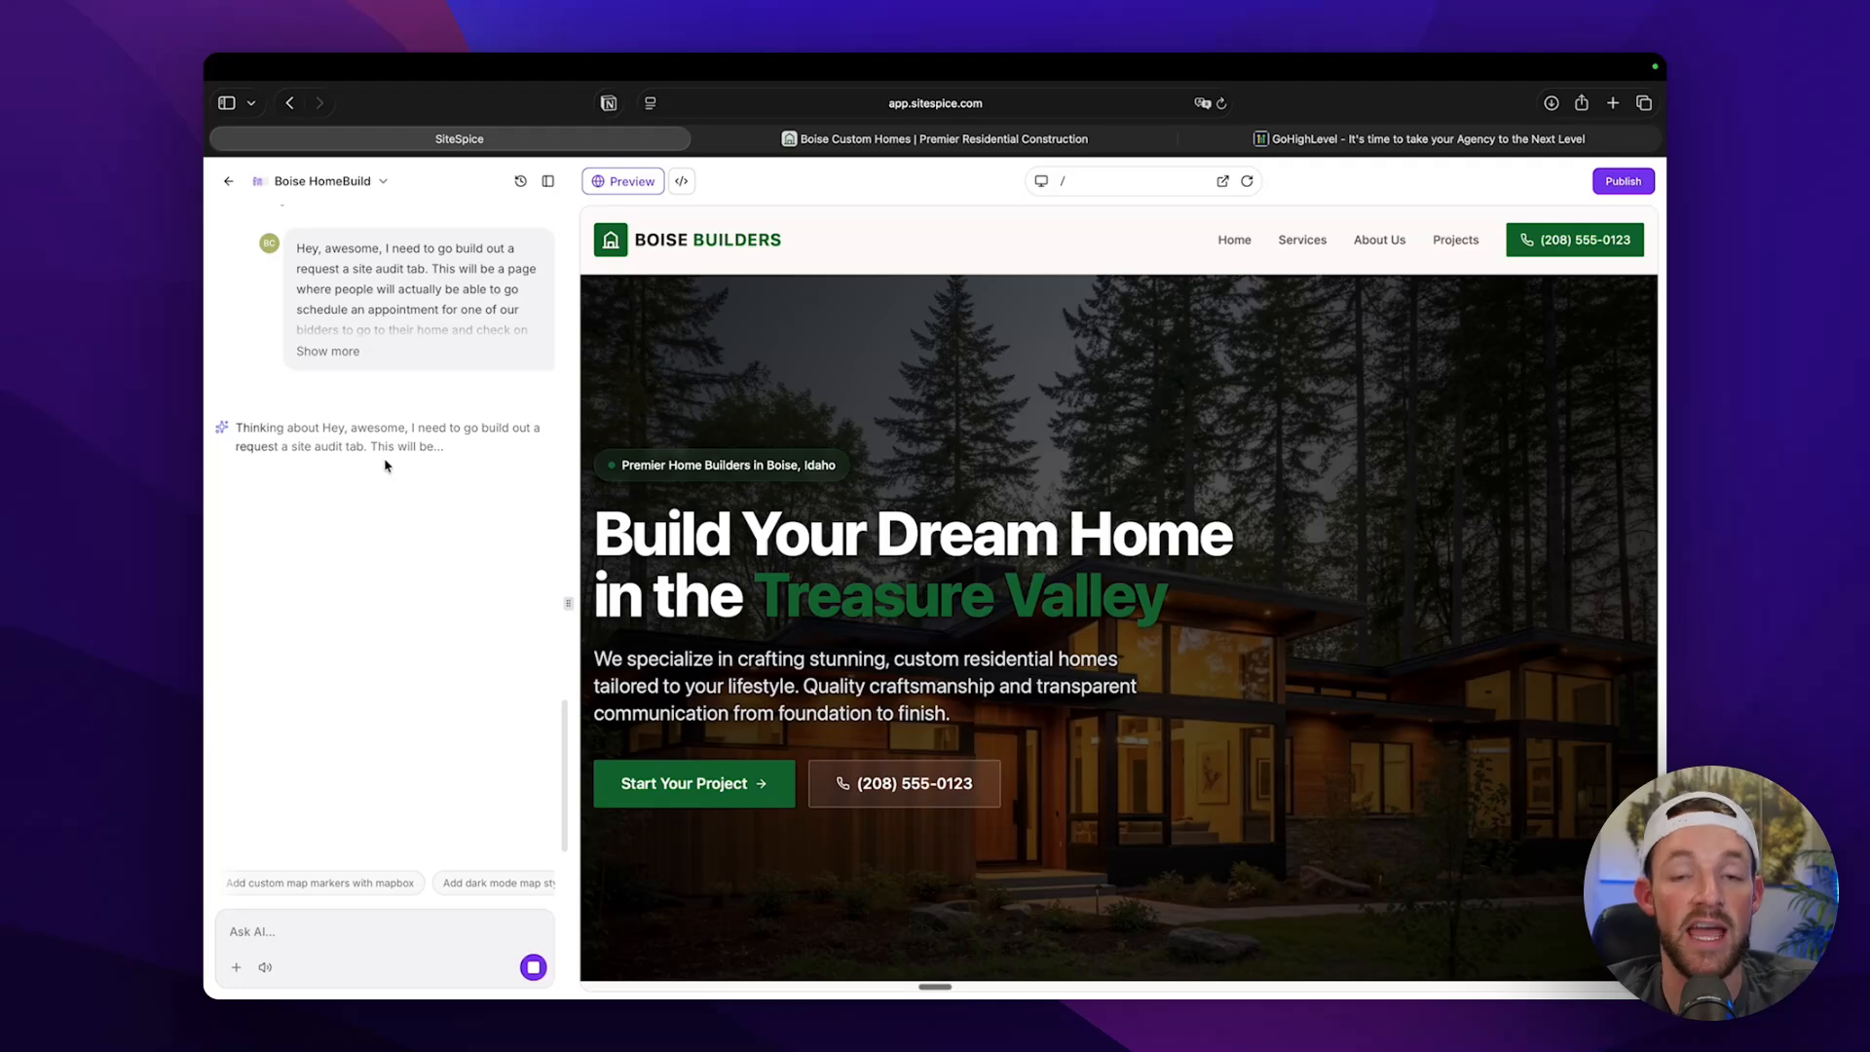
{"action": "scroll", "coordinate": [384, 466], "scroll_direction": "up", "scroll_amount": 5}
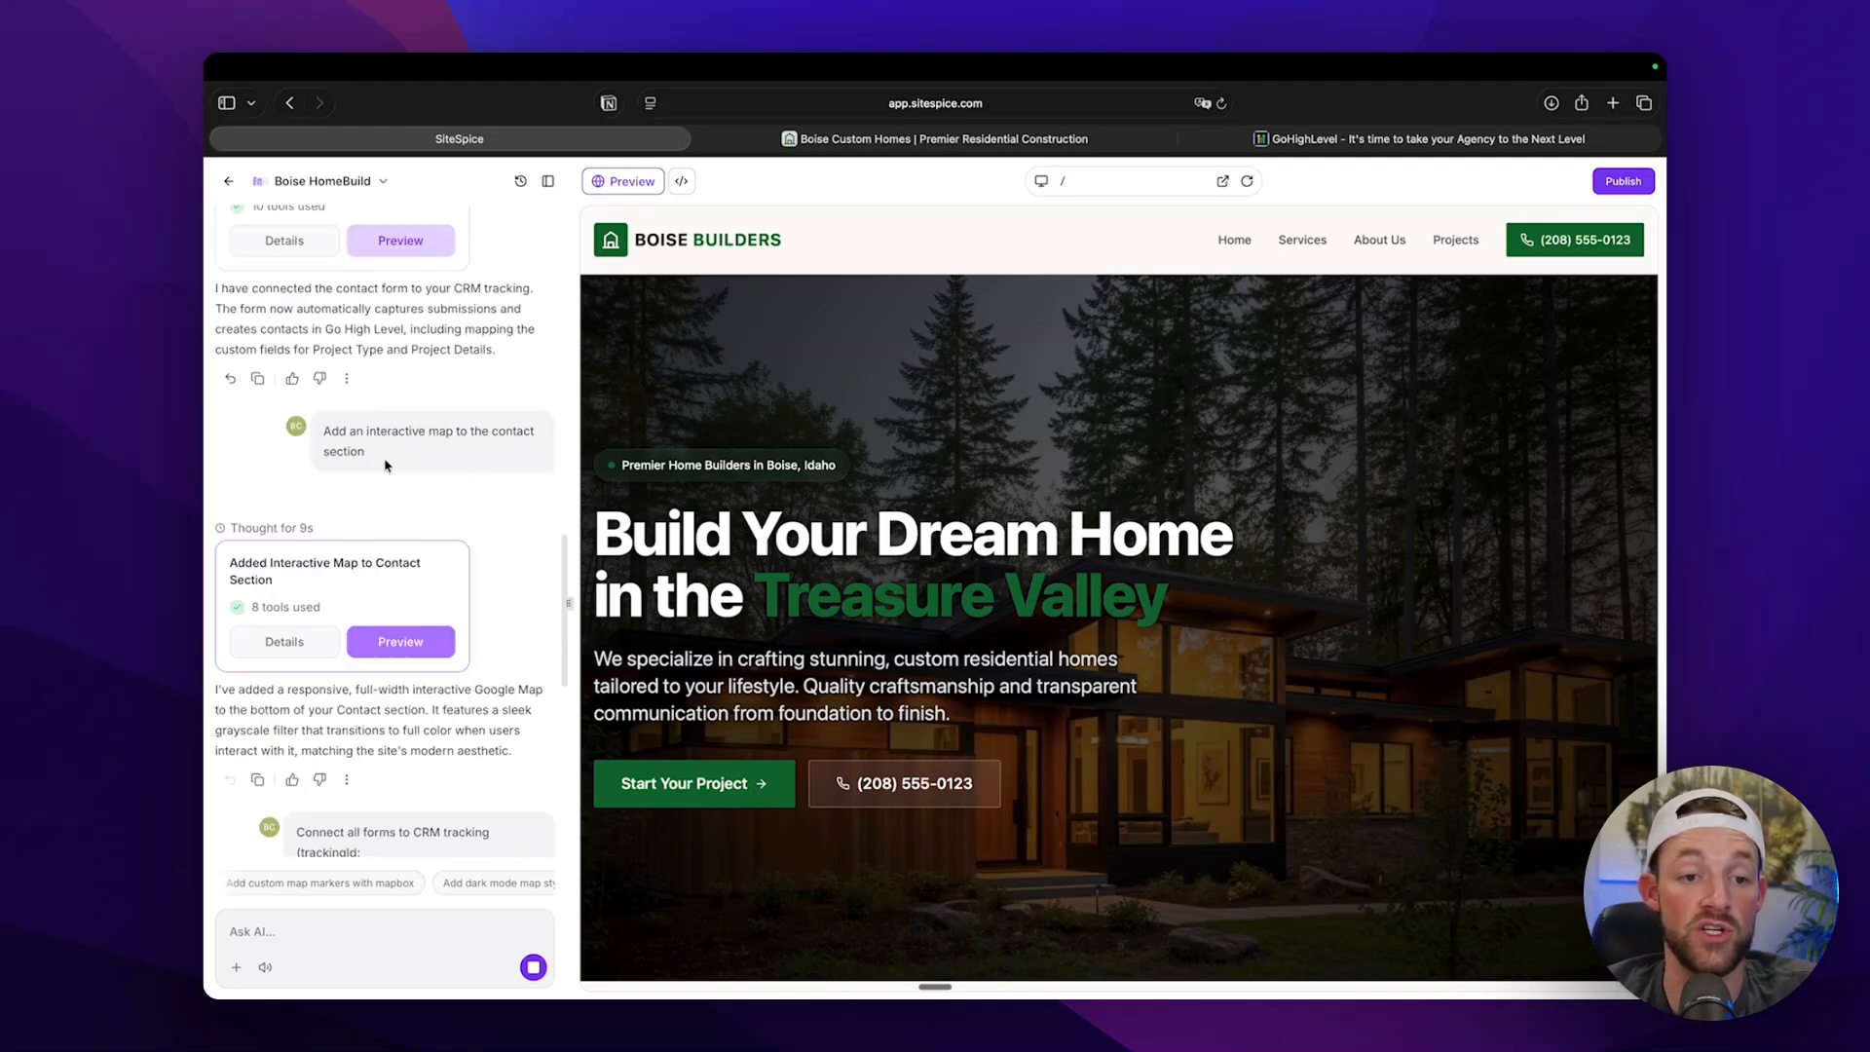
{"action": "scroll", "coordinate": [385, 466], "scroll_direction": "up", "scroll_amount": 2}
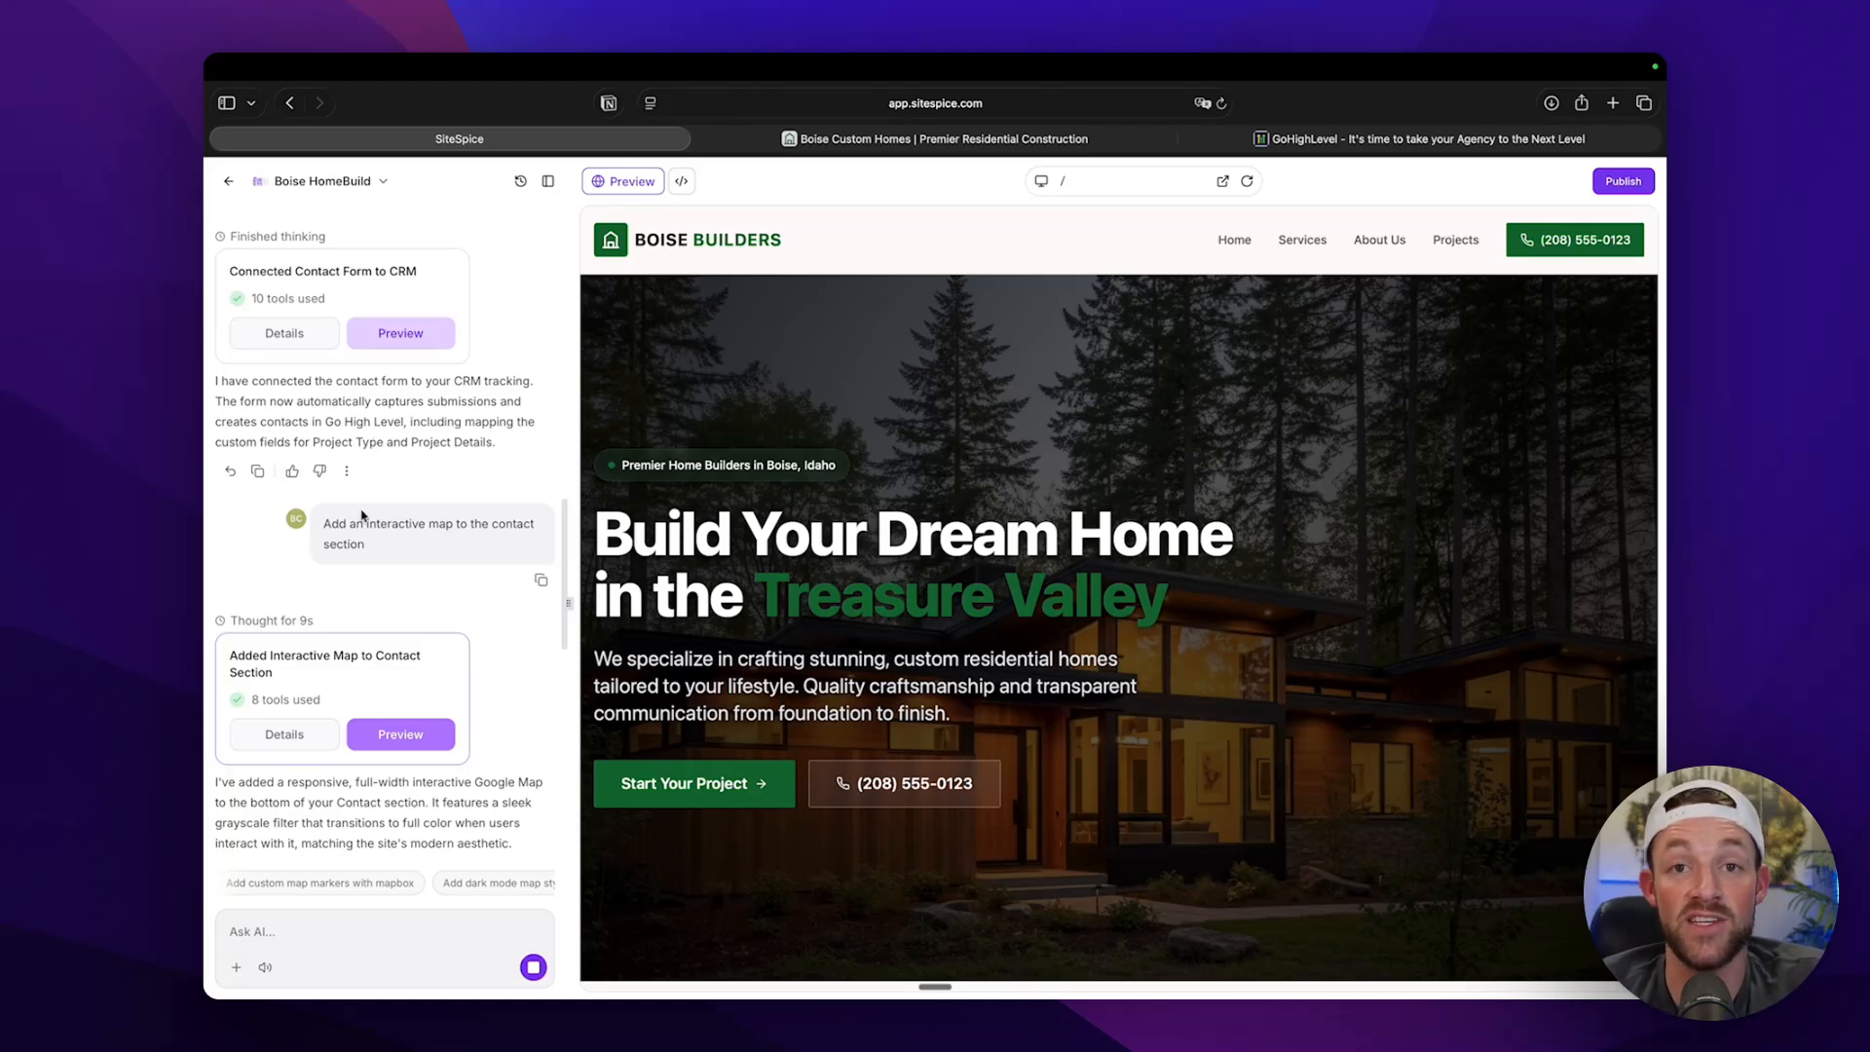
{"action": "scroll", "coordinate": [361, 514], "scroll_direction": "down", "scroll_amount": 5}
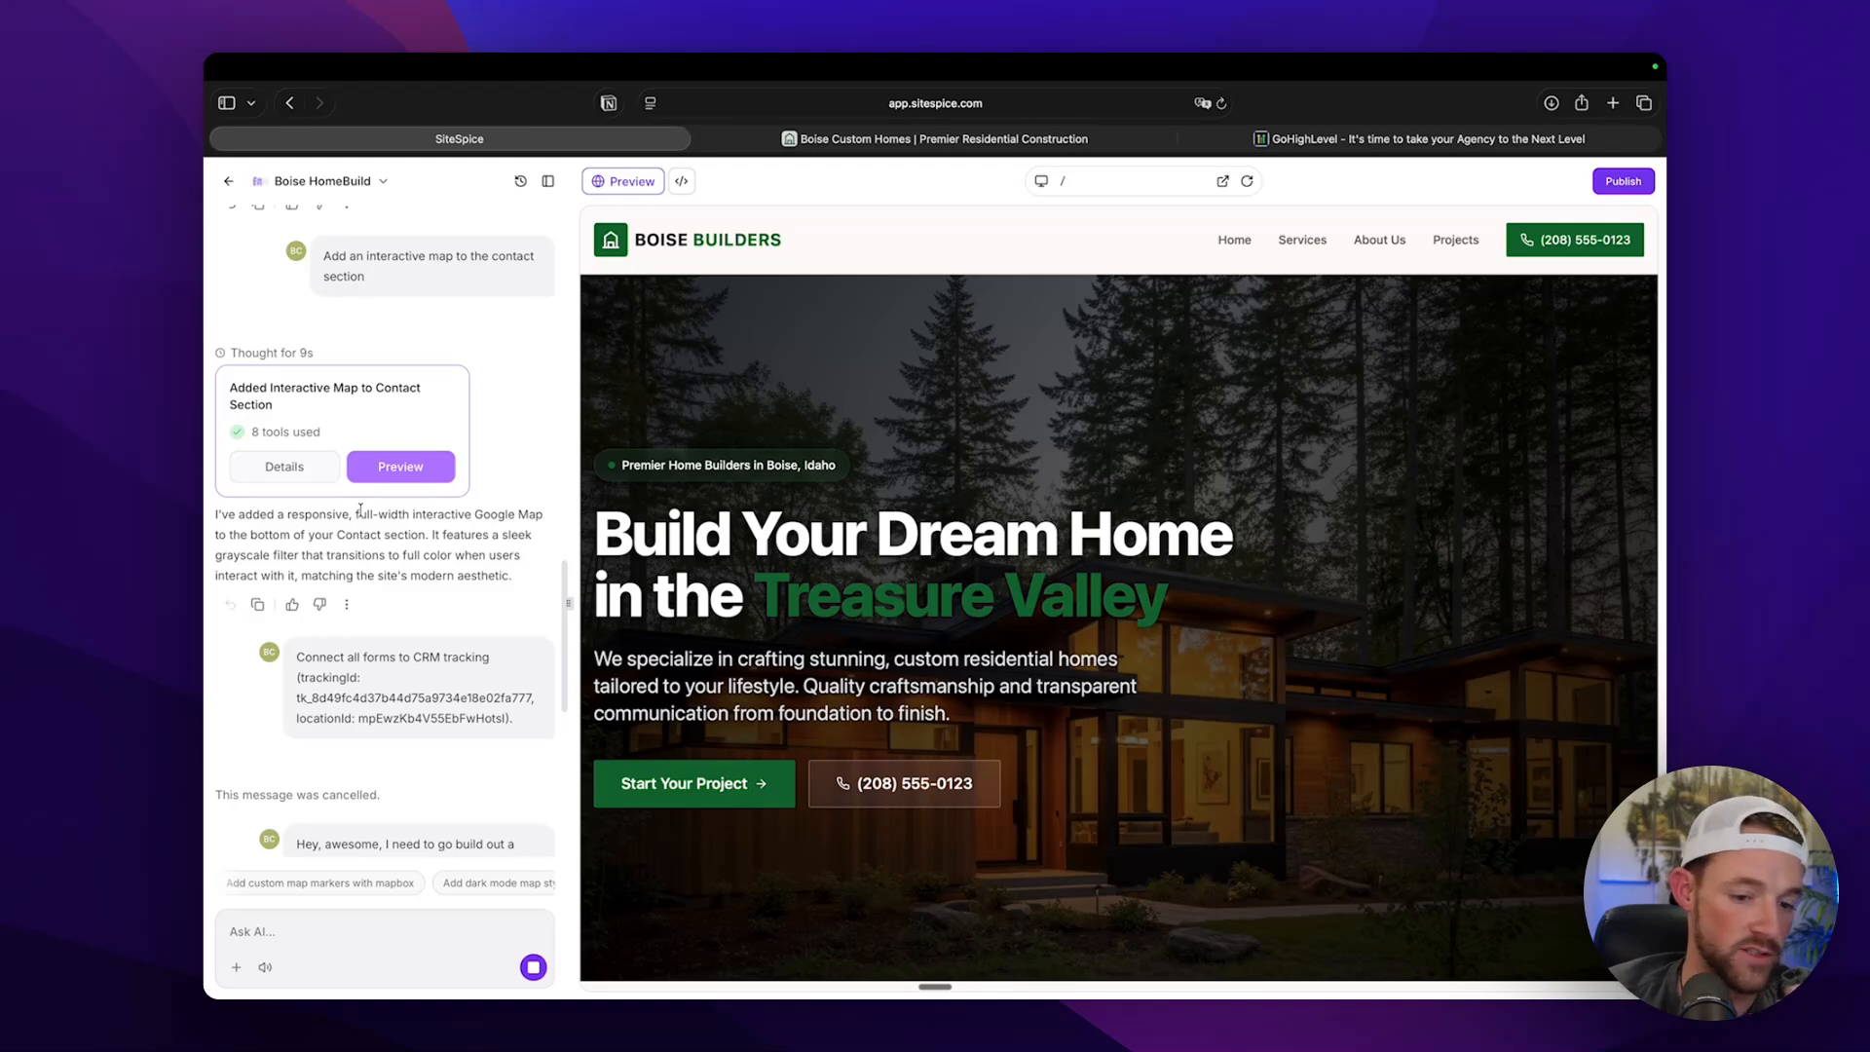
{"action": "scroll", "coordinate": [361, 511], "scroll_direction": "down", "scroll_amount": 10}
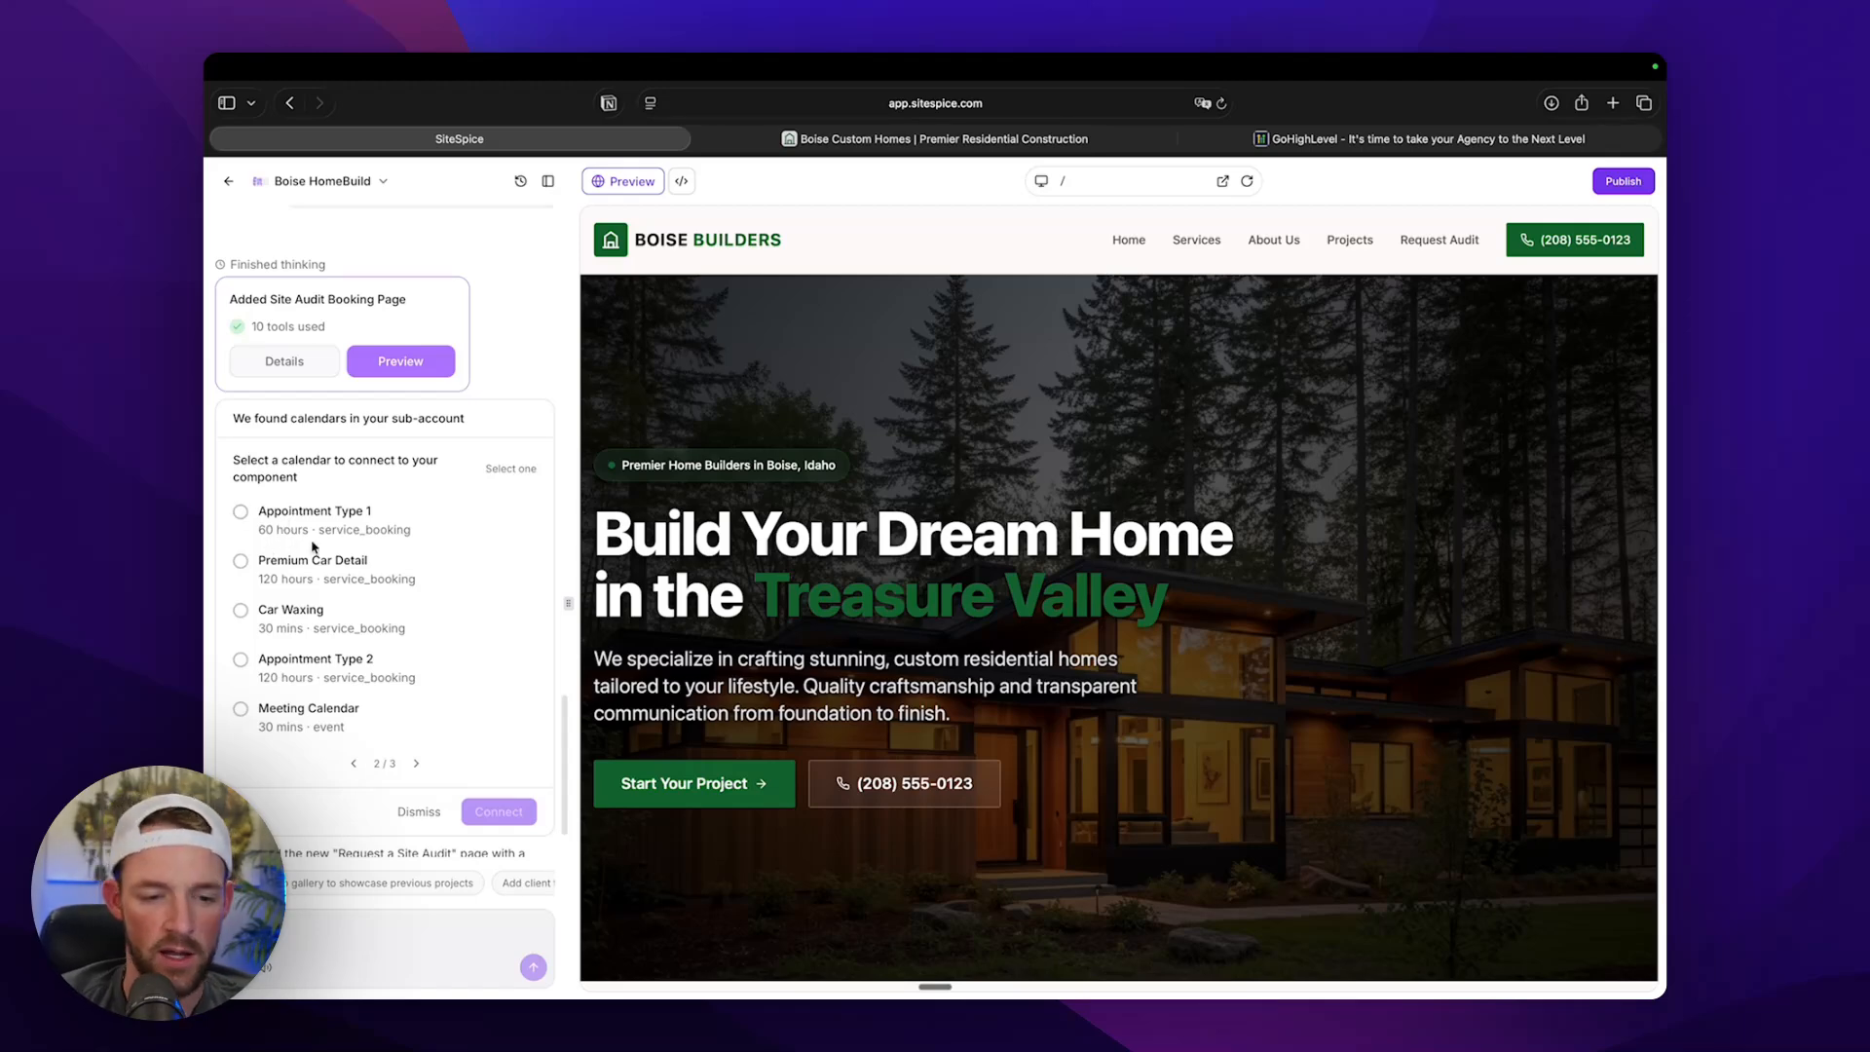
Look through the available calendars and connect the 30-minute Meeting Calendar to the site audit booking component.
{"action": "left_click", "coordinate": [416, 765]}
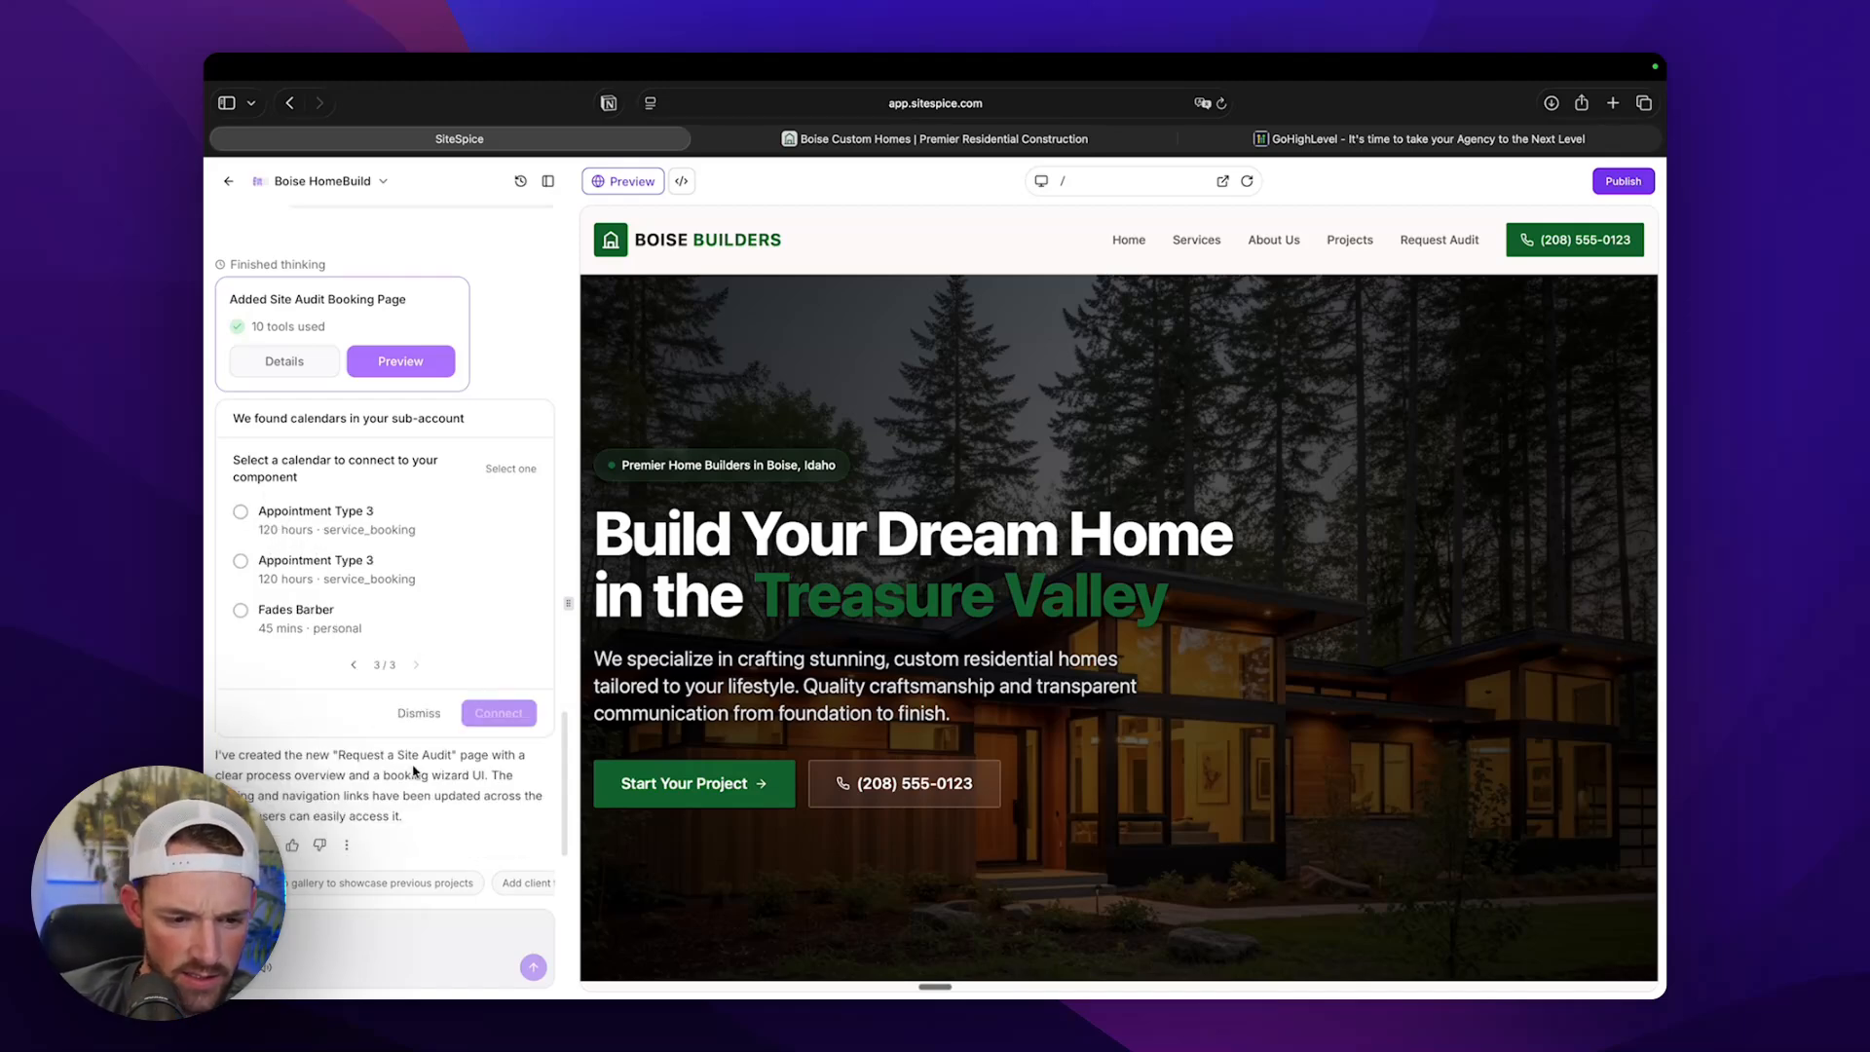
{"action": "left_click", "coordinate": [354, 665]}
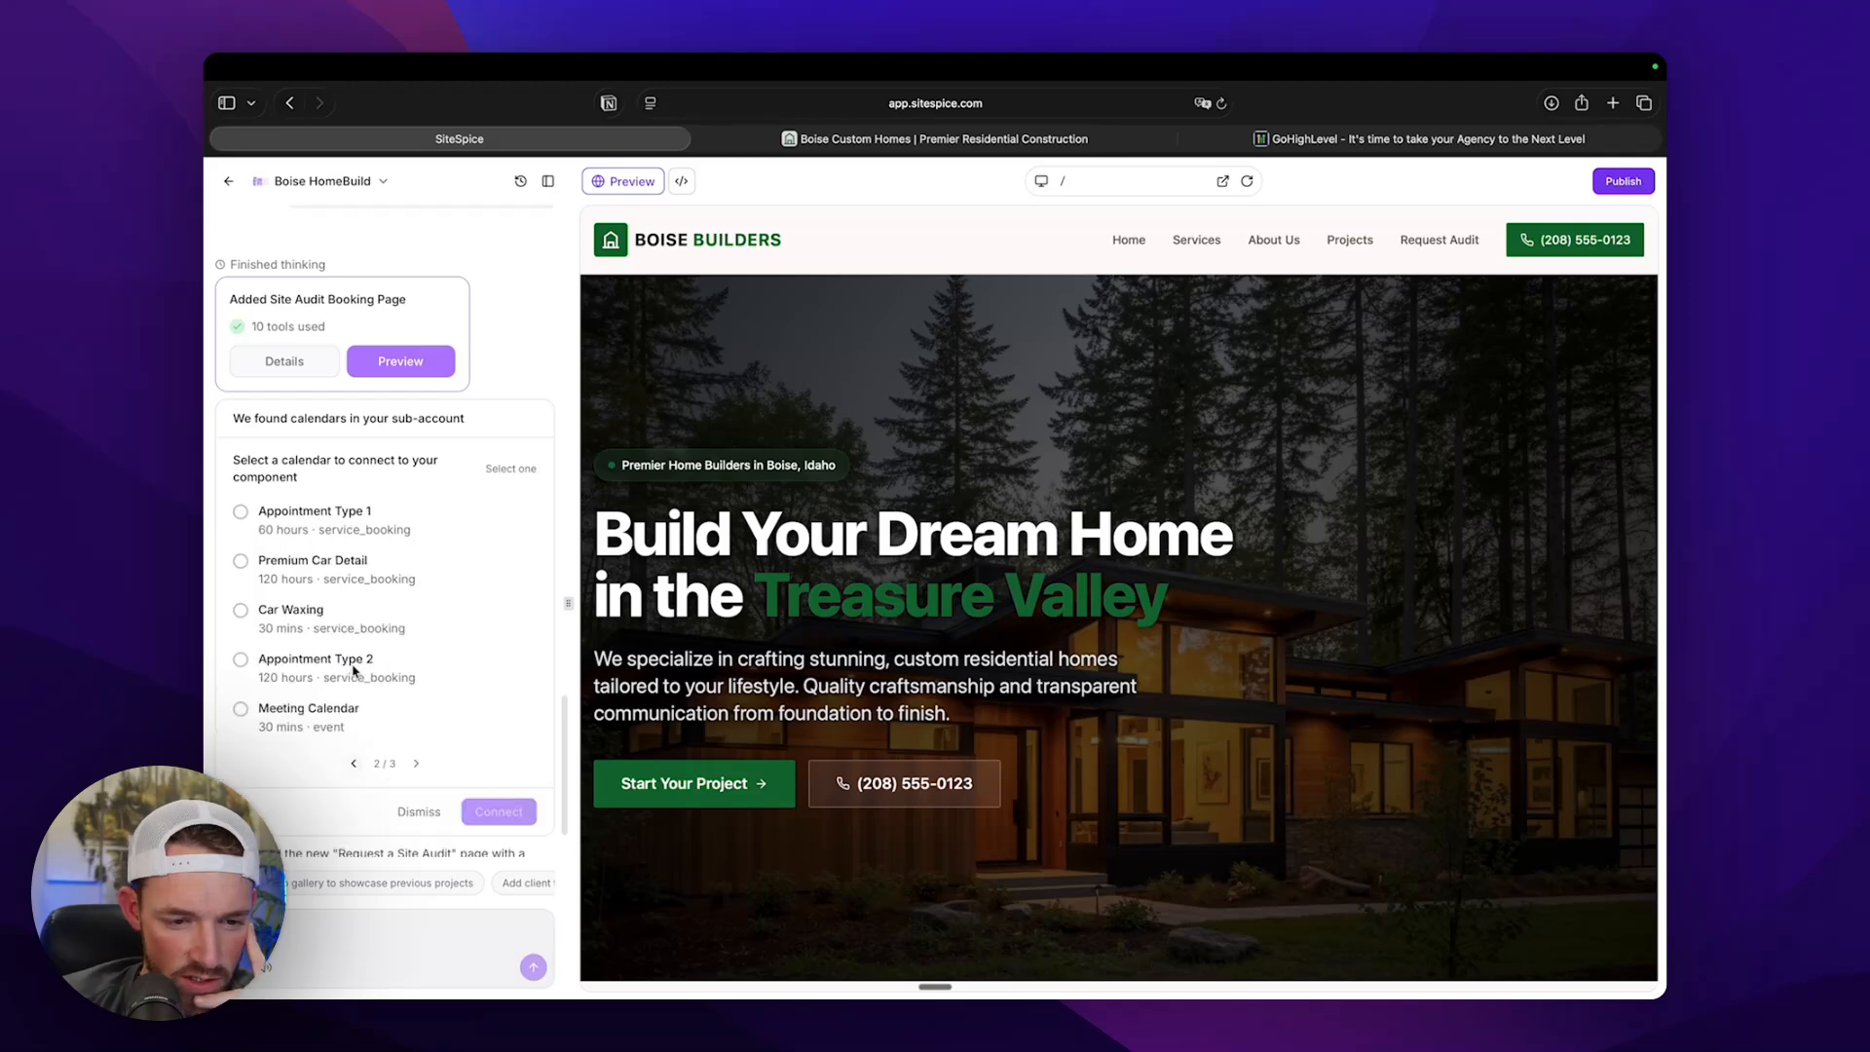
{"action": "left_click", "coordinate": [240, 710]}
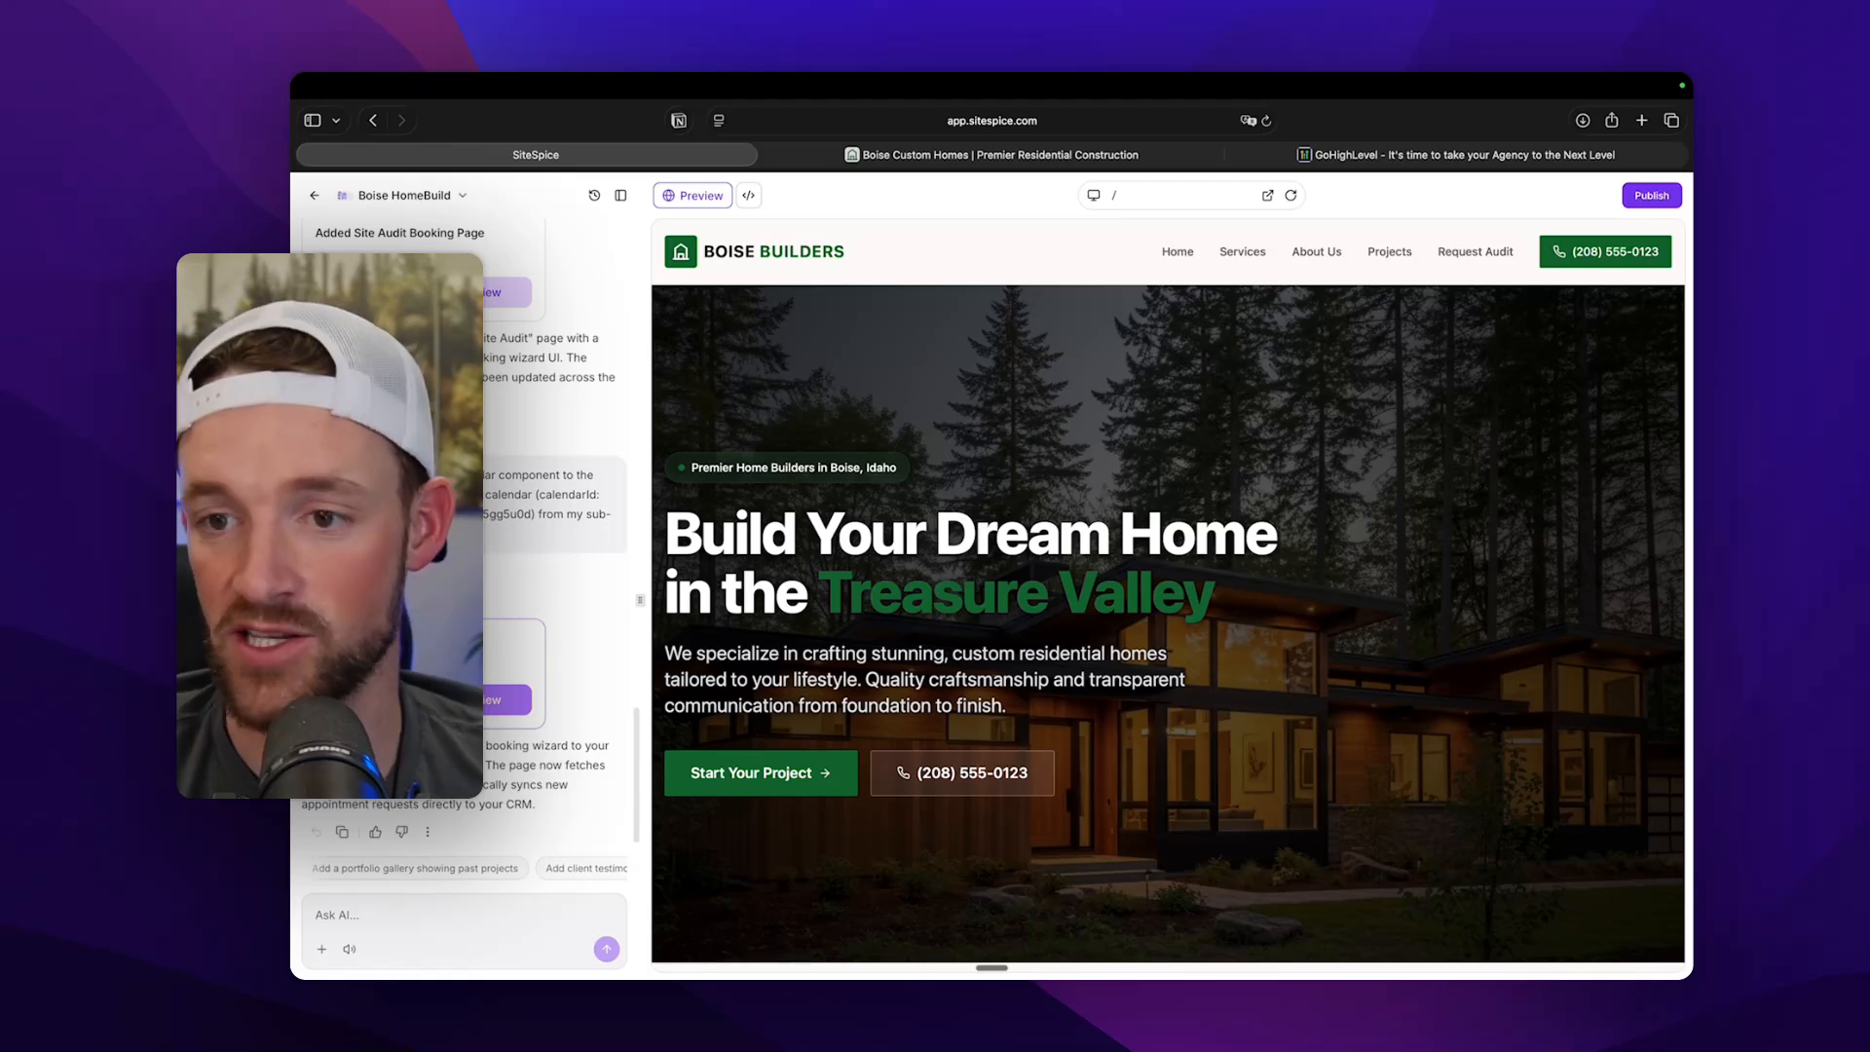
Open the updated site preview in its own browser tab and go to the Request Audit page.
{"action": "left_click", "coordinate": [1268, 196]}
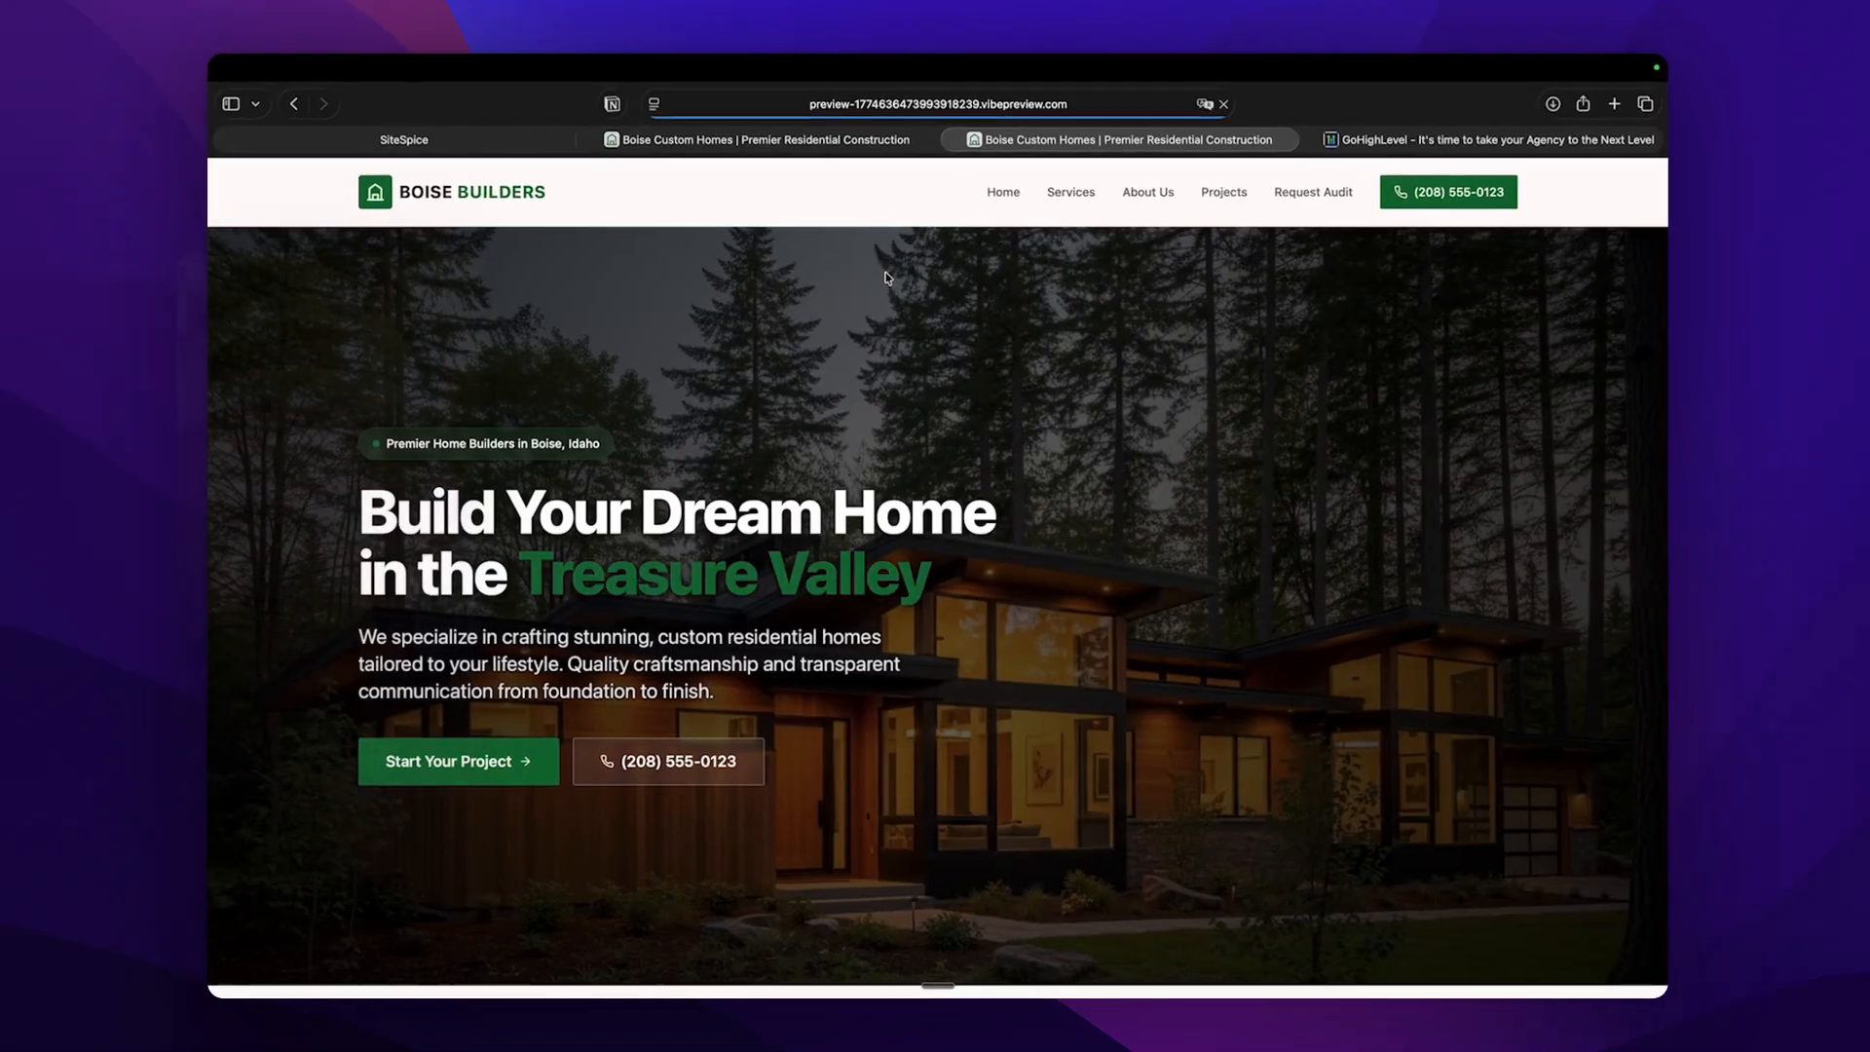
{"action": "left_click", "coordinate": [1315, 194]}
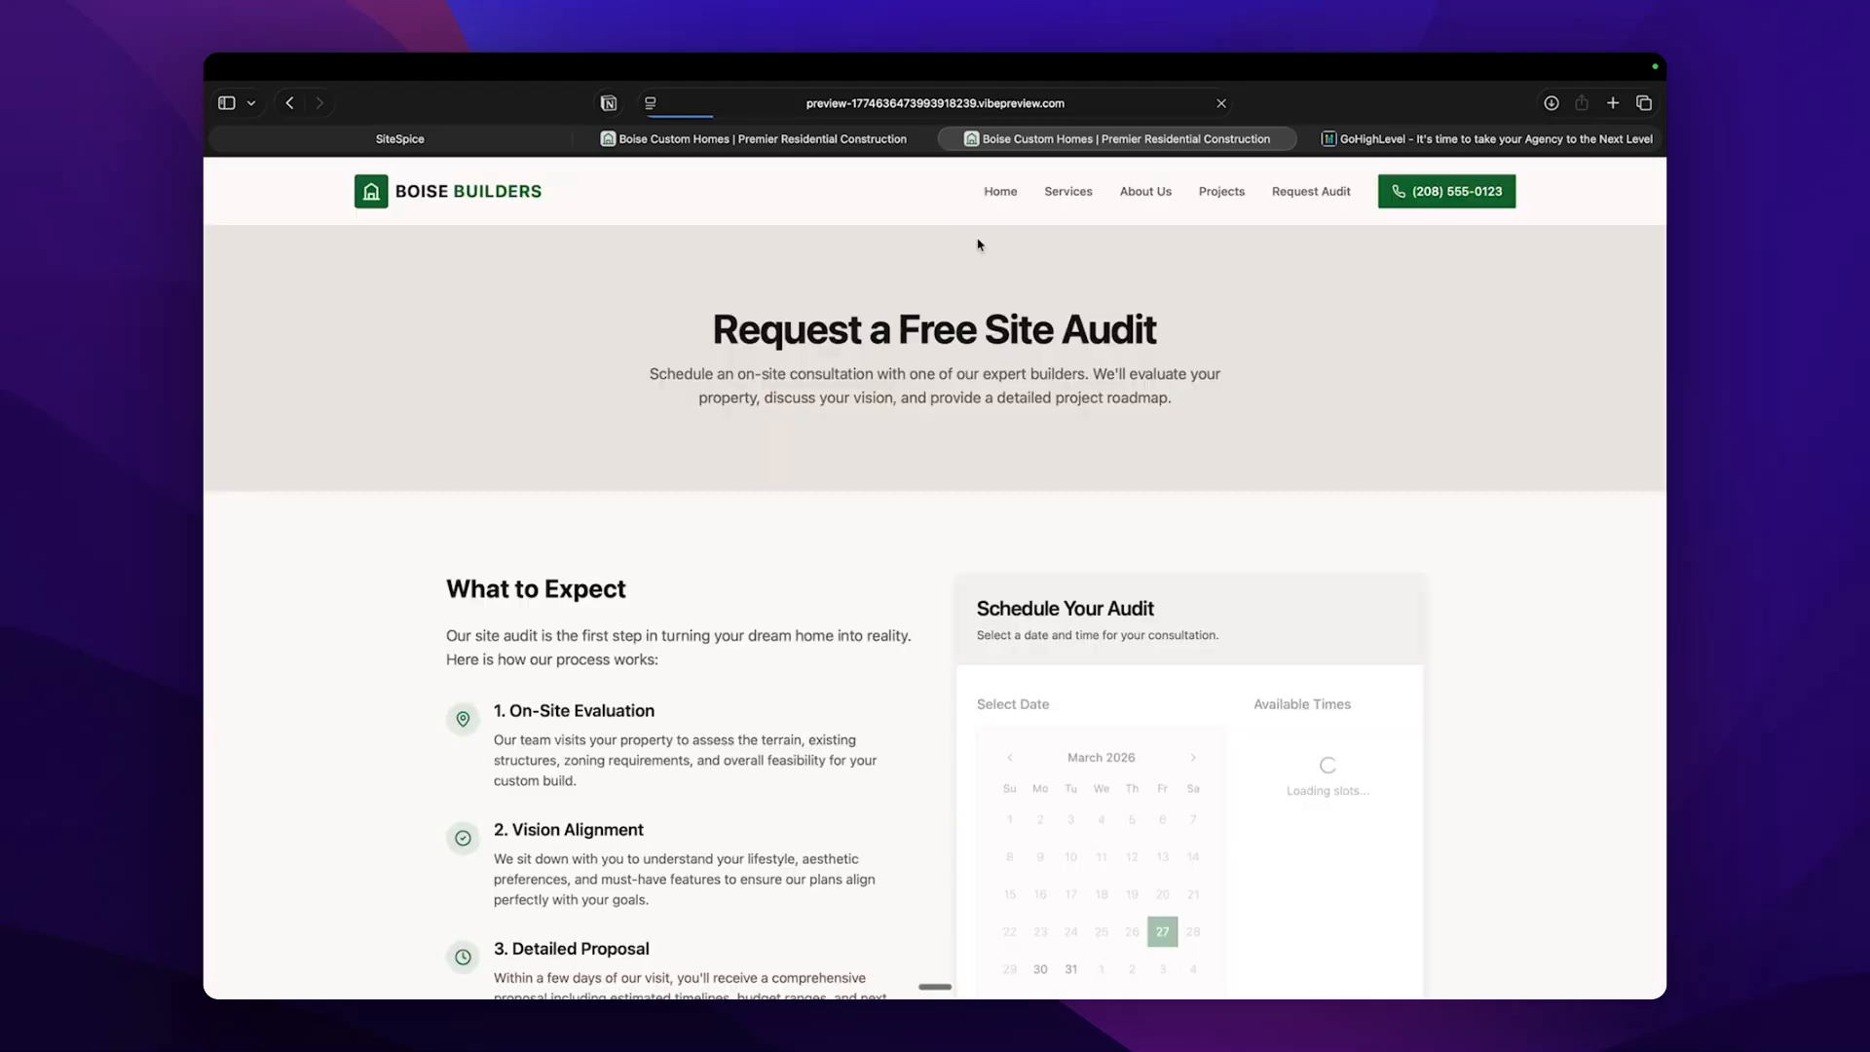
{"action": "scroll", "coordinate": [671, 363], "scroll_direction": "down", "scroll_amount": 5}
{"action": "scroll", "coordinate": [585, 467], "scroll_direction": "up", "scroll_amount": 5}
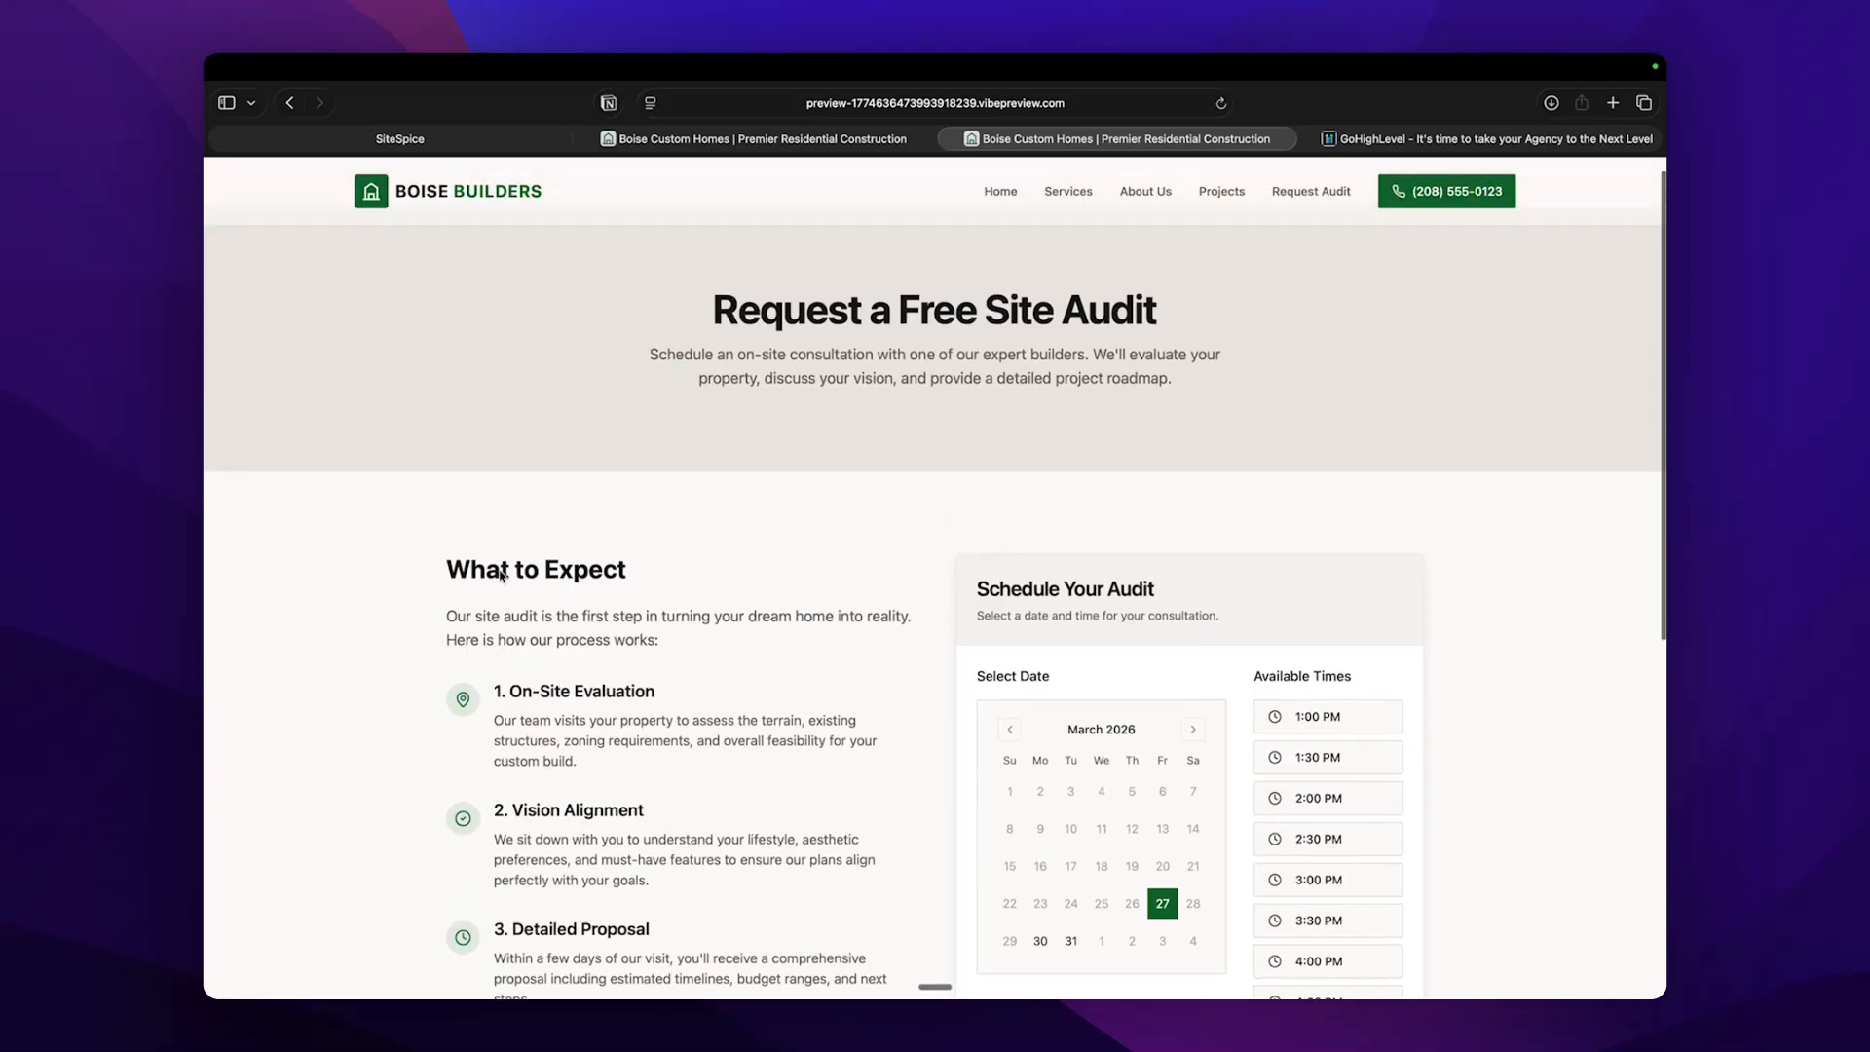
Read the What to Expect section, covering the on-site evaluation, vision alignment and detailed proposal steps.
{"action": "scroll", "coordinate": [489, 565], "scroll_direction": "down", "scroll_amount": 1}
{"action": "left_click_drag", "start_coordinate": [425, 466], "coordinate": [656, 461]}
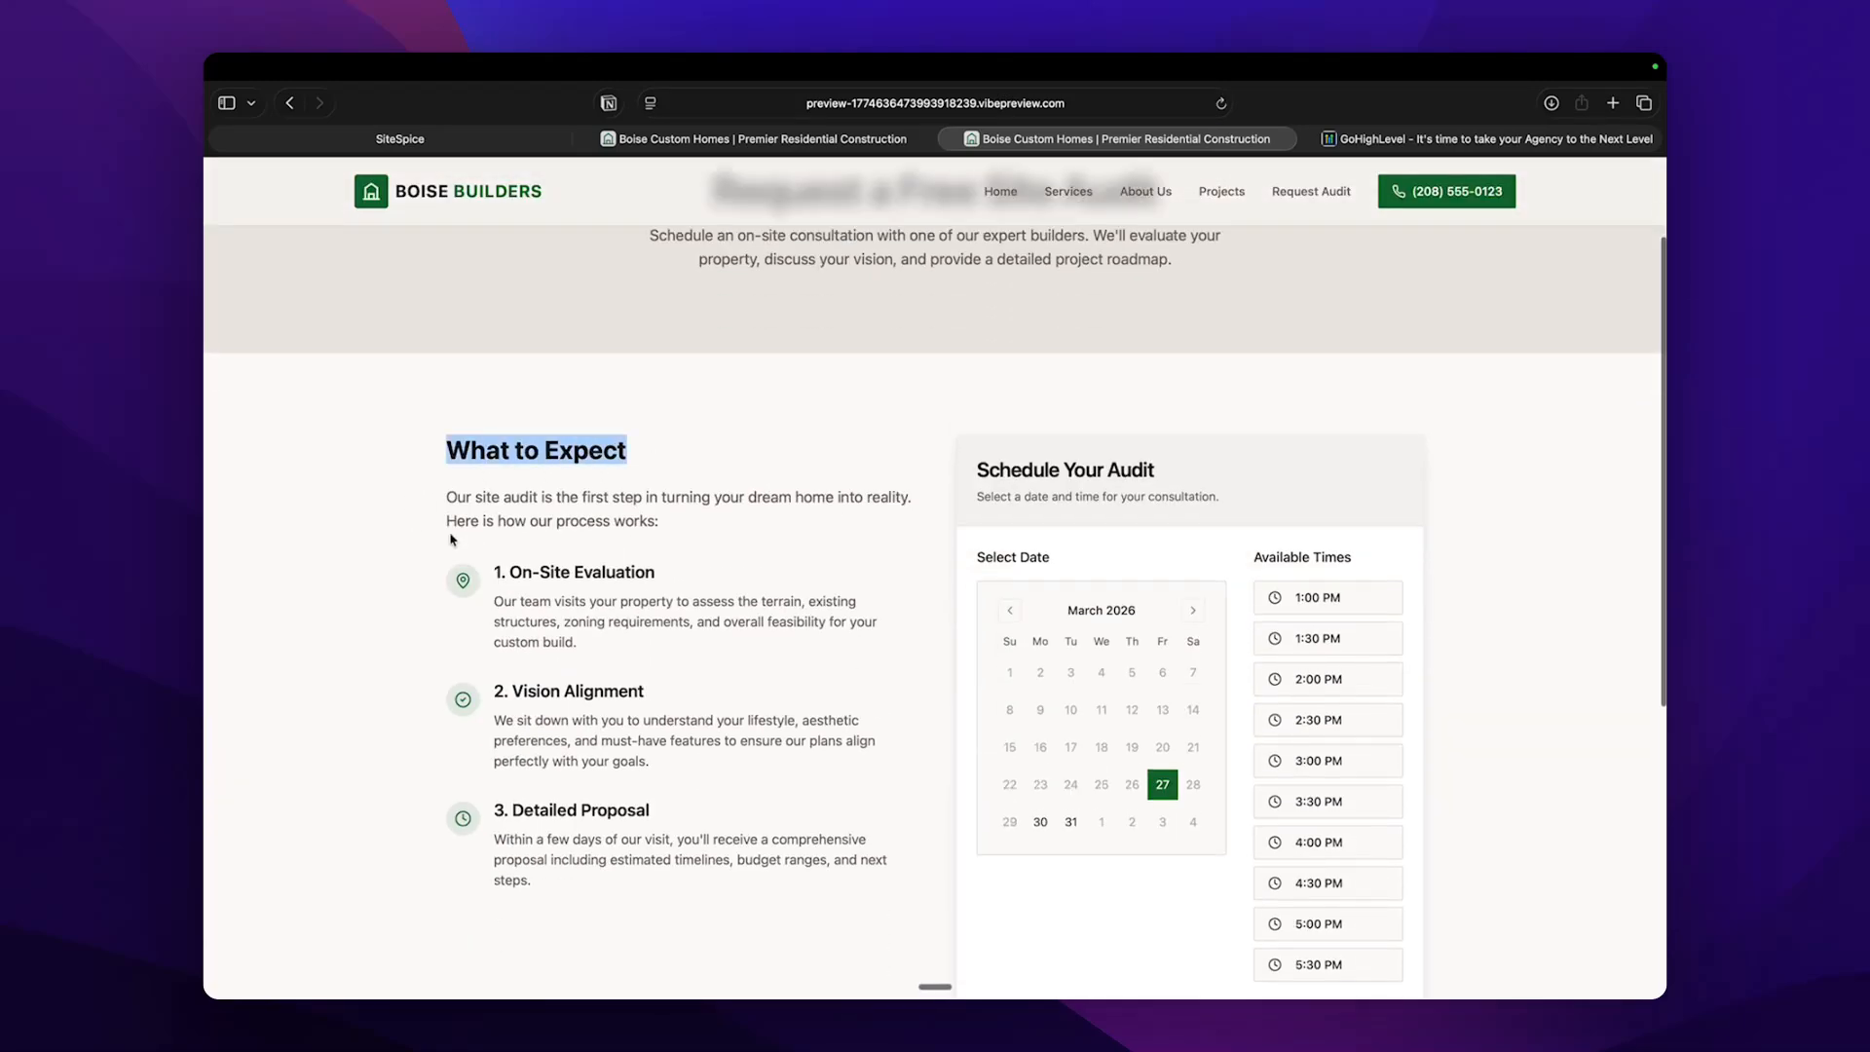
{"action": "left_click", "coordinate": [442, 451]}
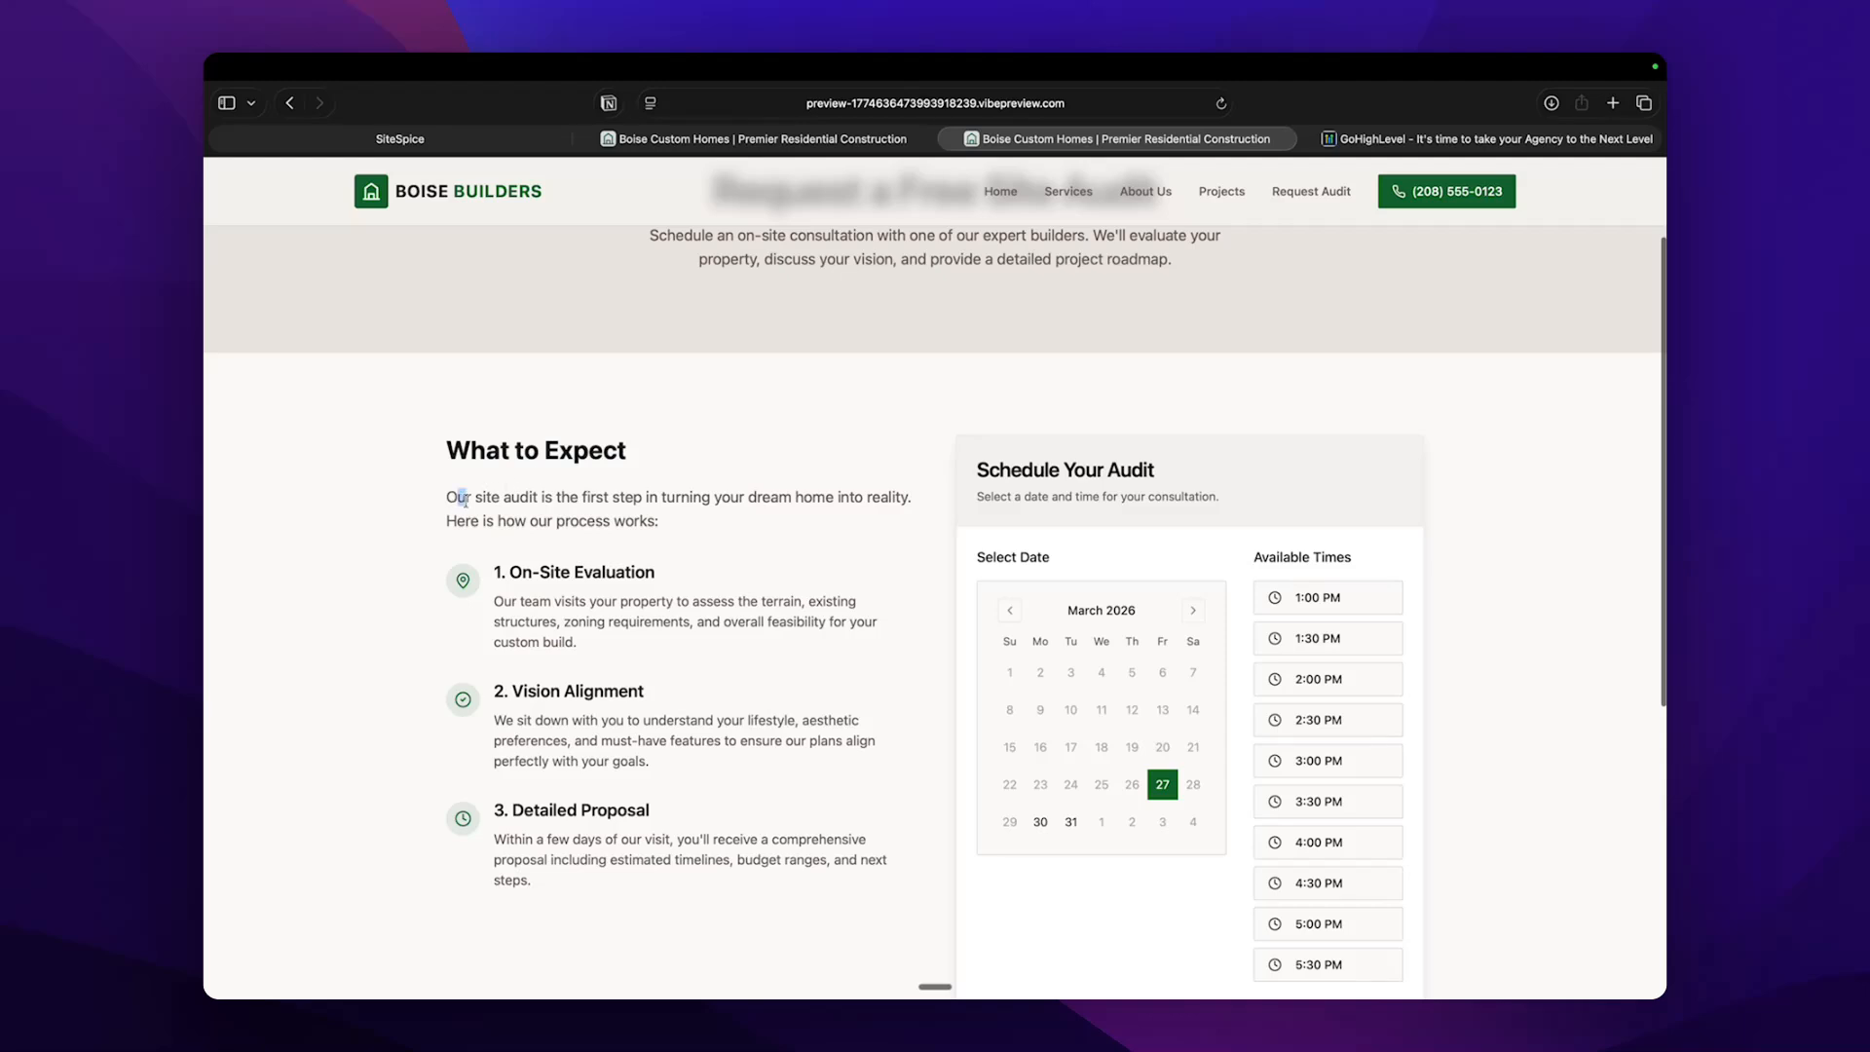
{"action": "left_click_drag", "start_coordinate": [463, 499], "coordinate": [787, 500]}
{"action": "left_click", "coordinate": [557, 519]}
{"action": "left_click", "coordinate": [786, 500]}
{"action": "scroll", "coordinate": [682, 497], "scroll_direction": "down", "scroll_amount": 2}
{"action": "left_click_drag", "start_coordinate": [502, 487], "coordinate": [660, 495]}
{"action": "left_click_drag", "start_coordinate": [493, 604], "coordinate": [613, 613]}
{"action": "left_click_drag", "start_coordinate": [493, 732], "coordinate": [652, 728]}
{"action": "left_click", "coordinate": [651, 728]}
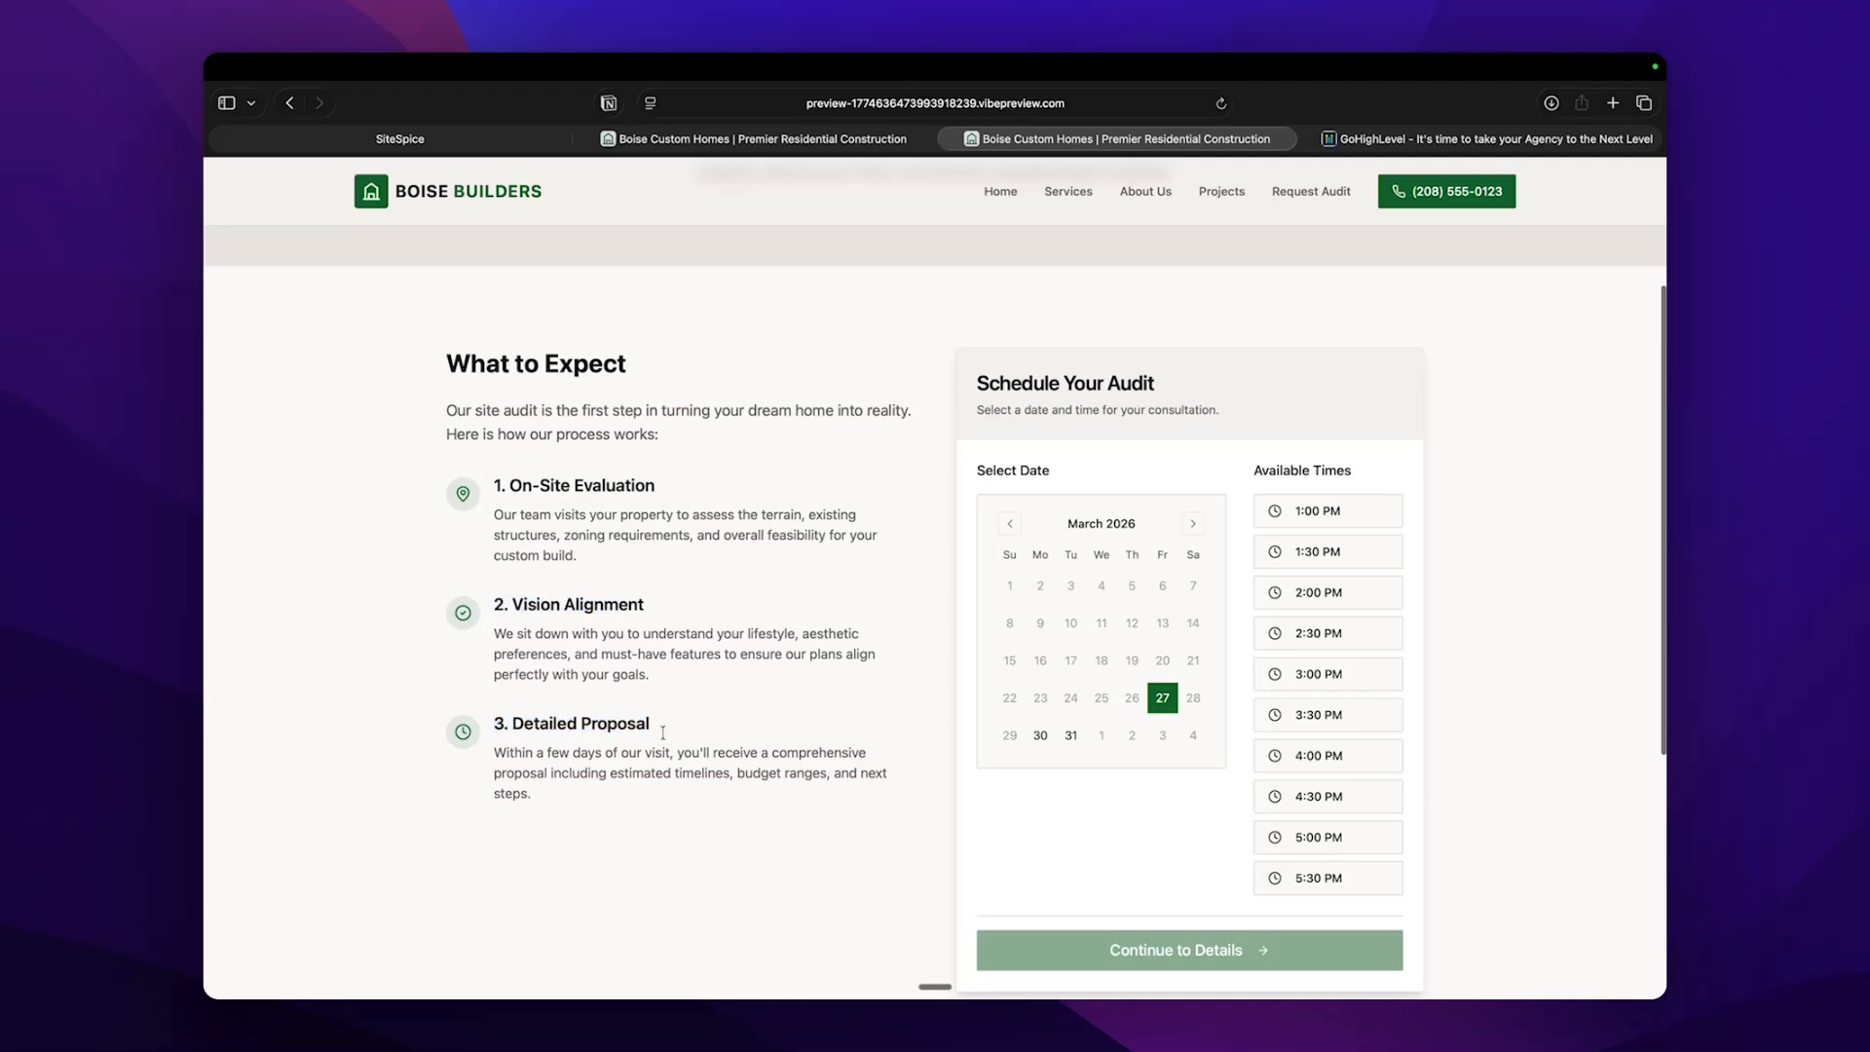
Select March 30, 2026 at 1:30 PM for the site audit and continue to the appointment details.
{"action": "scroll", "coordinate": [663, 733], "scroll_direction": "down", "scroll_amount": 2}
{"action": "left_click_drag", "start_coordinate": [977, 291], "coordinate": [1210, 319]}
{"action": "left_click", "coordinate": [1040, 642]}
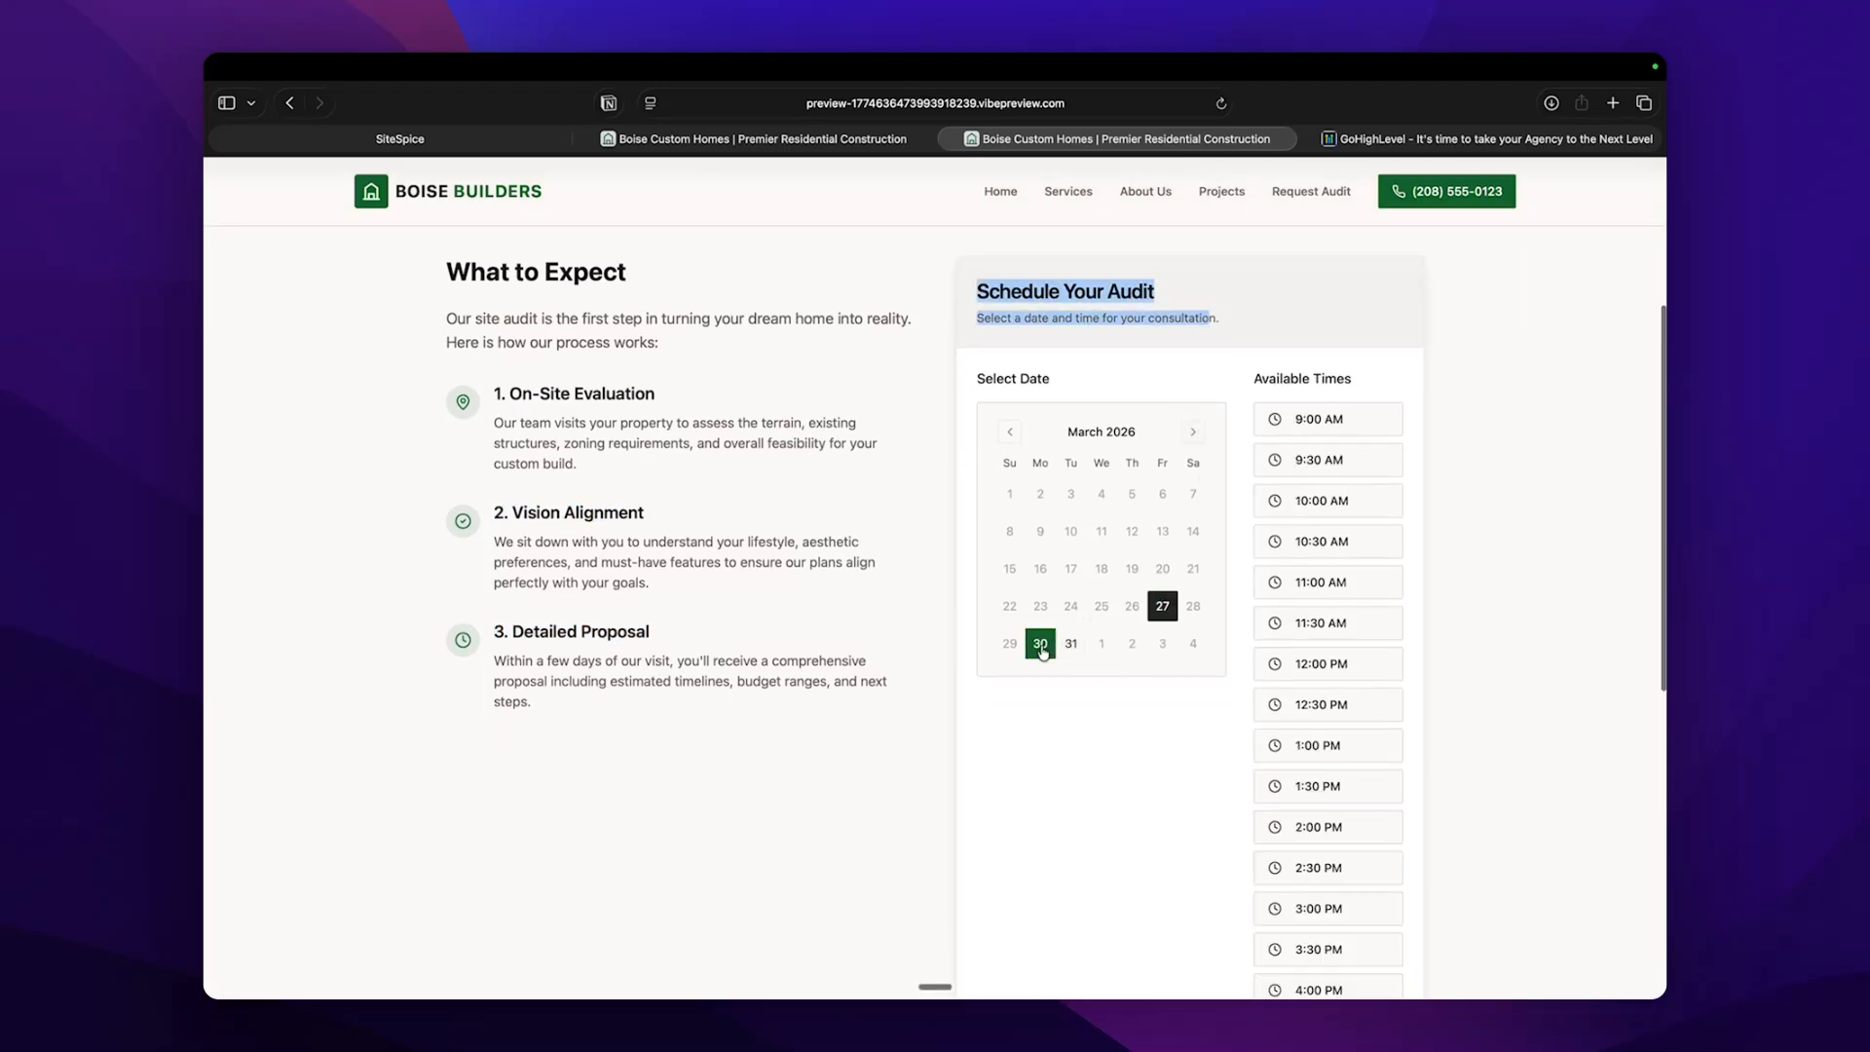
{"action": "left_click", "coordinate": [1318, 704]}
{"action": "scroll", "coordinate": [1317, 708], "scroll_direction": "down", "scroll_amount": 3}
{"action": "left_click", "coordinate": [1317, 542]}
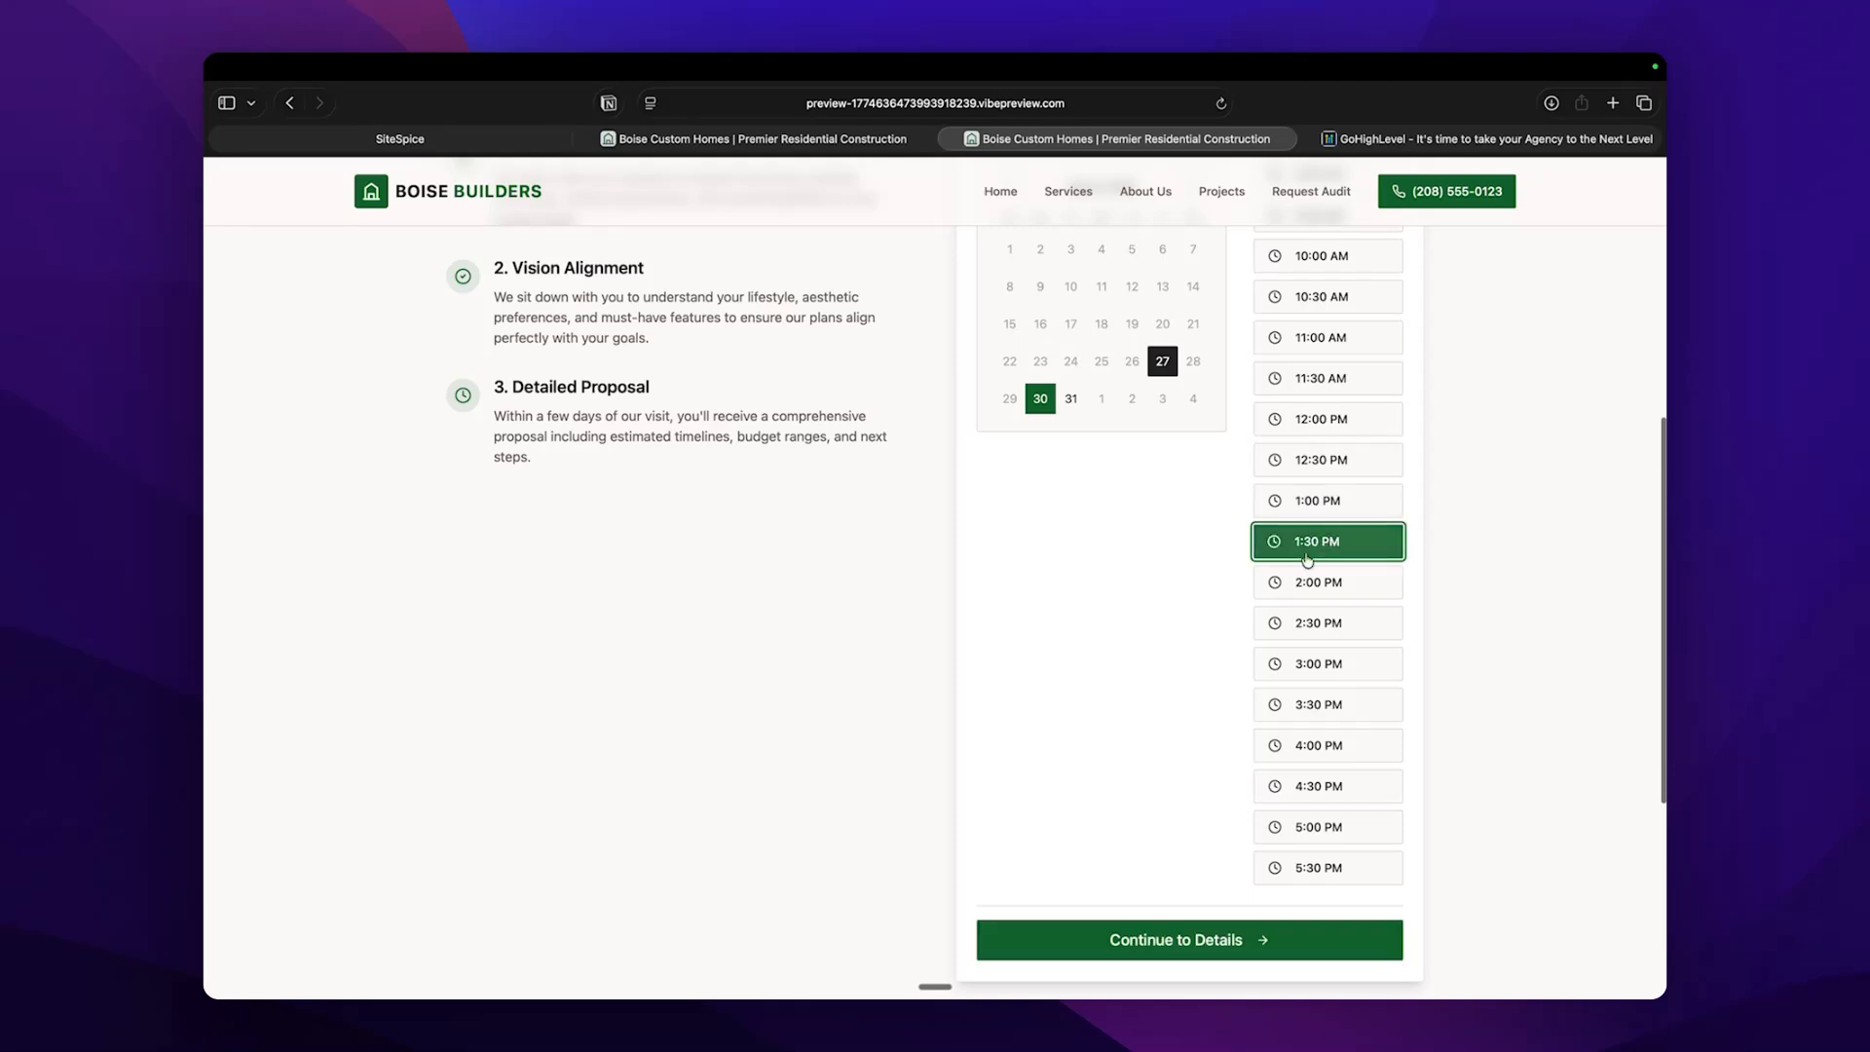
{"action": "left_click", "coordinate": [1175, 940]}
Fill in the appointment form with a test first name, last name and email address.
{"action": "scroll", "coordinate": [1128, 589], "scroll_direction": "up", "scroll_amount": 2}
{"action": "left_click", "coordinate": [1067, 404]}
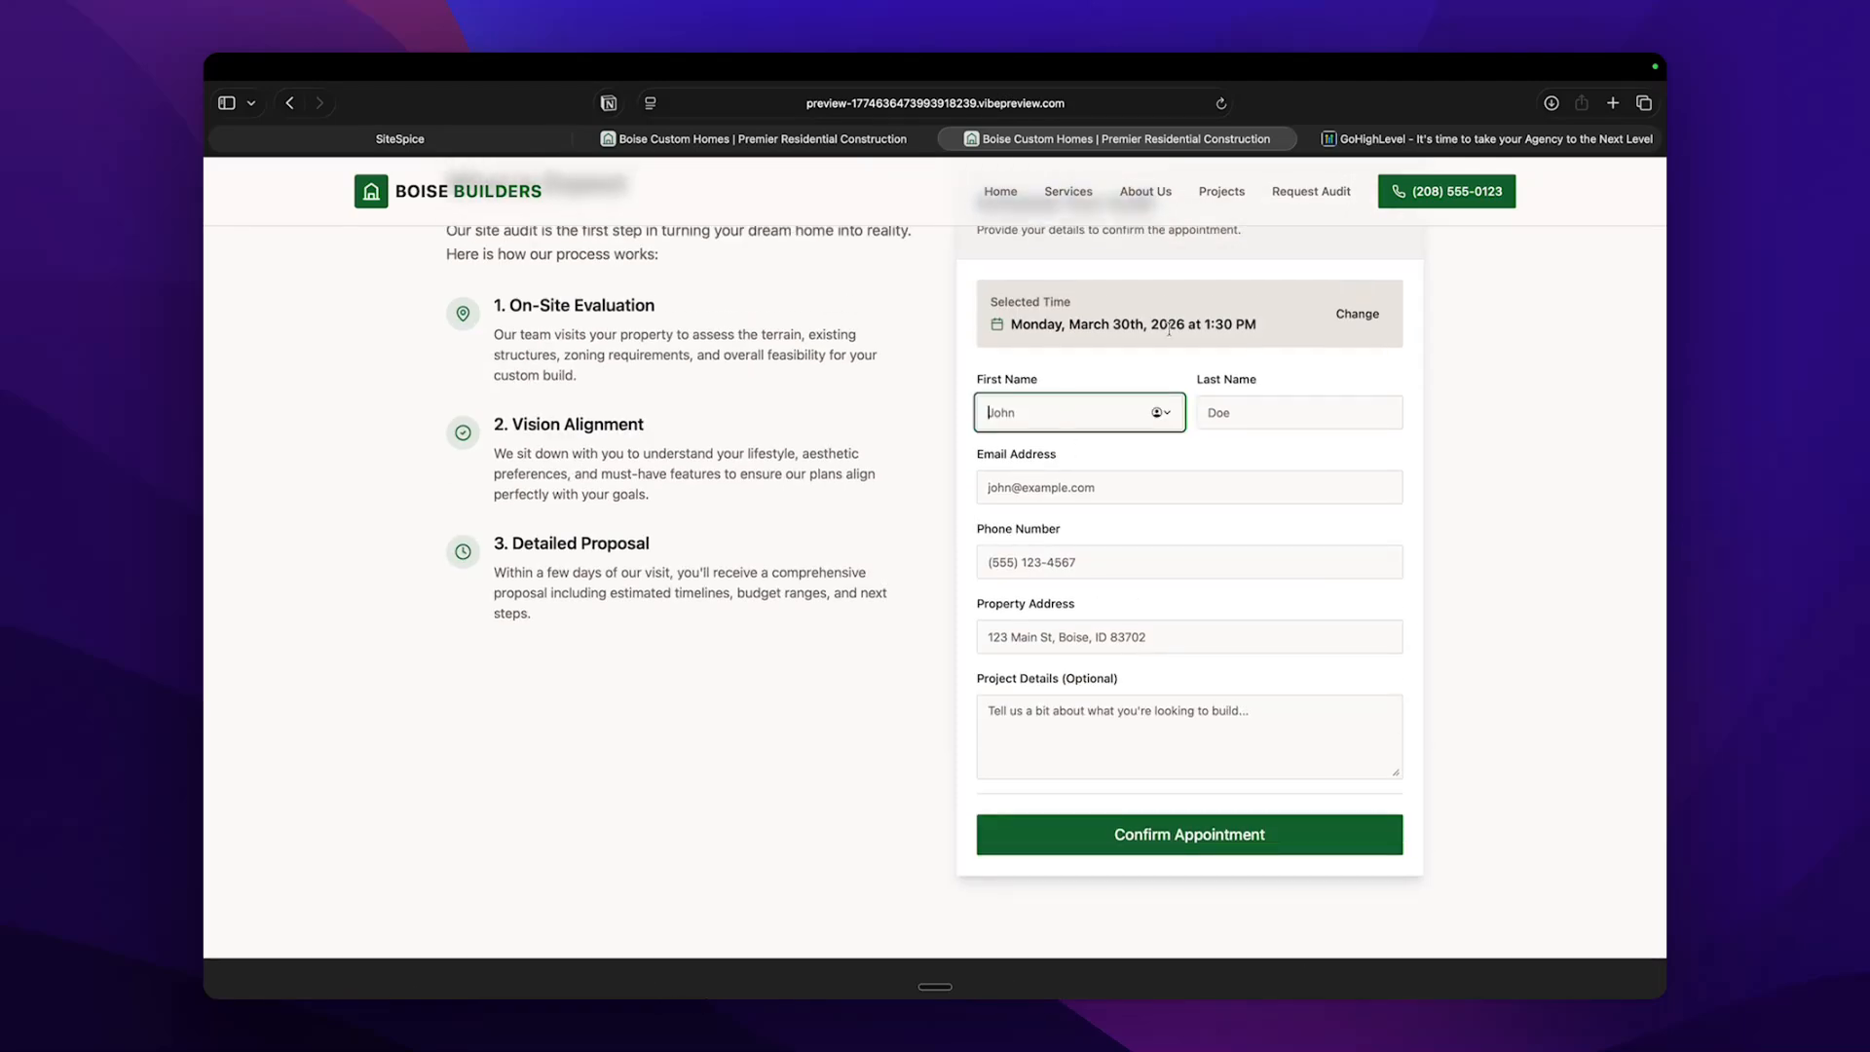
{"action": "type", "text": "Joe"}
{"action": "key", "text": "Tab"}
{"action": "type", "text": "M"}
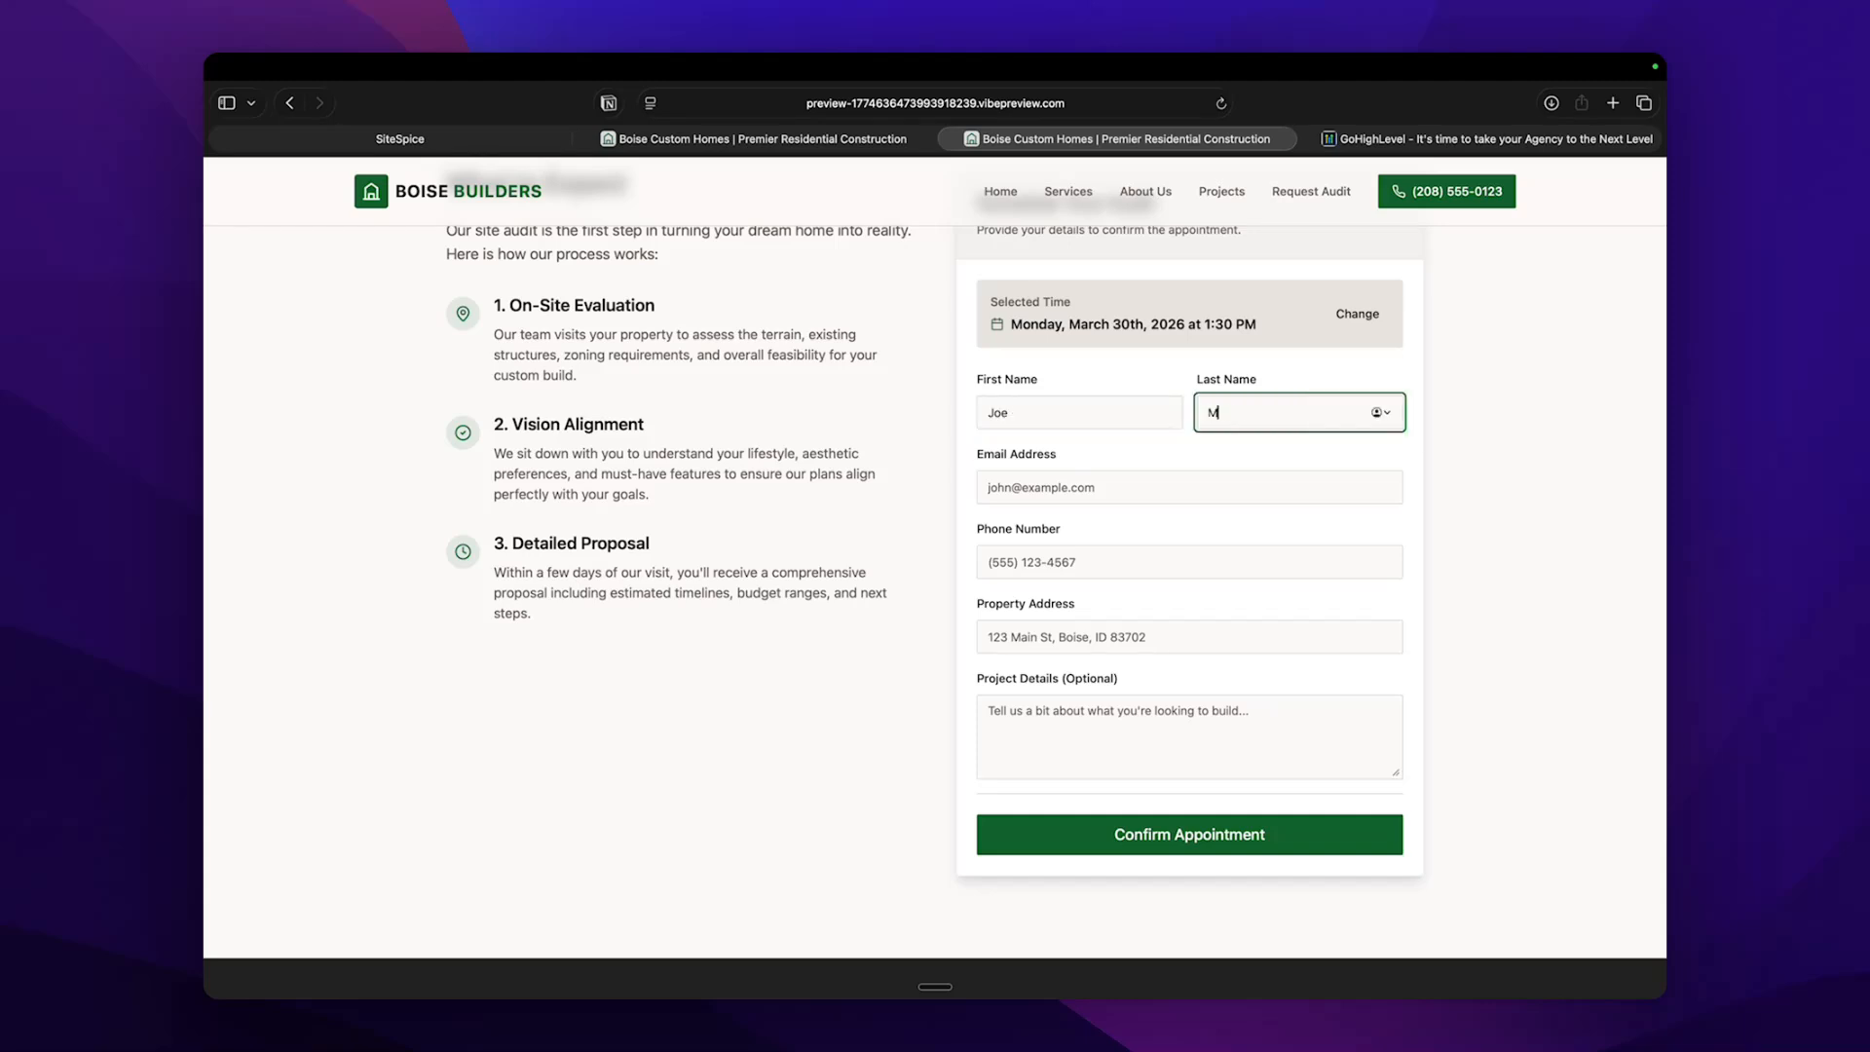
{"action": "left_click", "coordinate": [1111, 499]}
{"action": "type", "text": "no"}
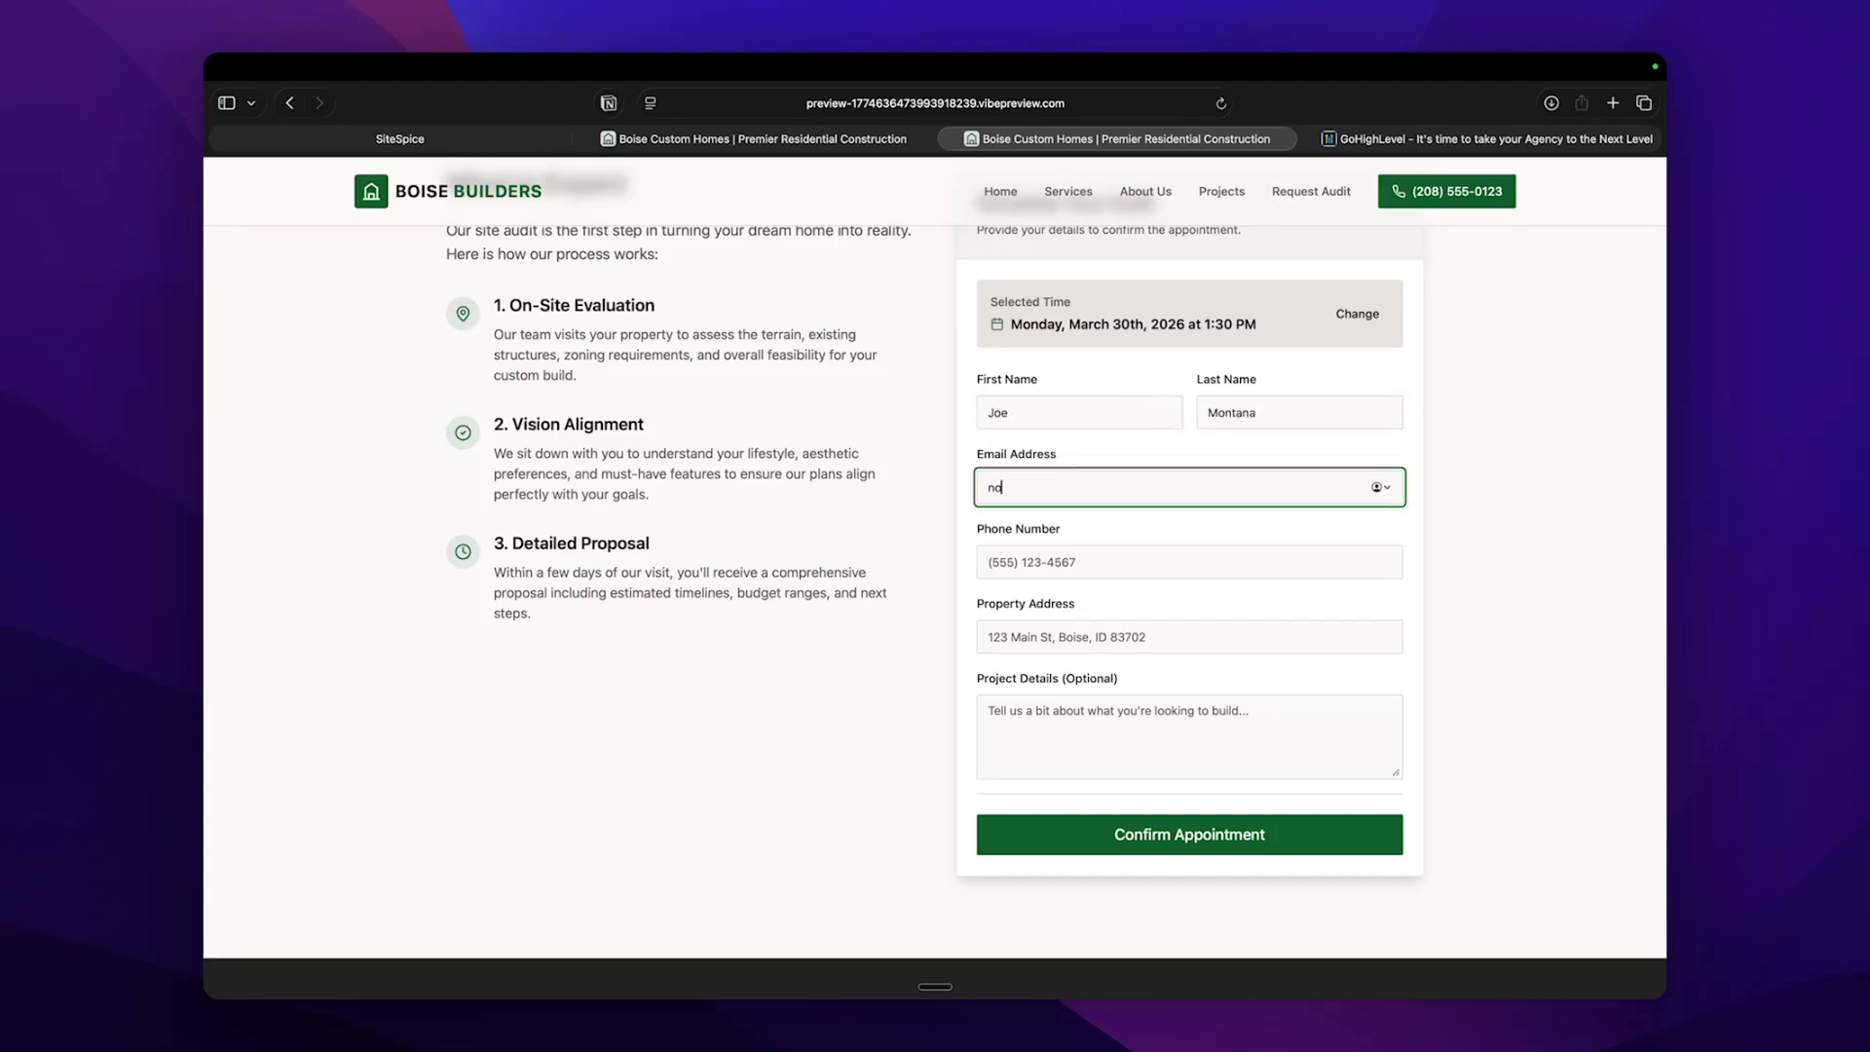
{"action": "key", "text": "BackSpace"}
{"action": "type", "text": "joeh"}
{"action": "key", "text": "BackSpace"}
{"action": "type", "text": ".com"}
{"action": "key", "text": "Tab"}
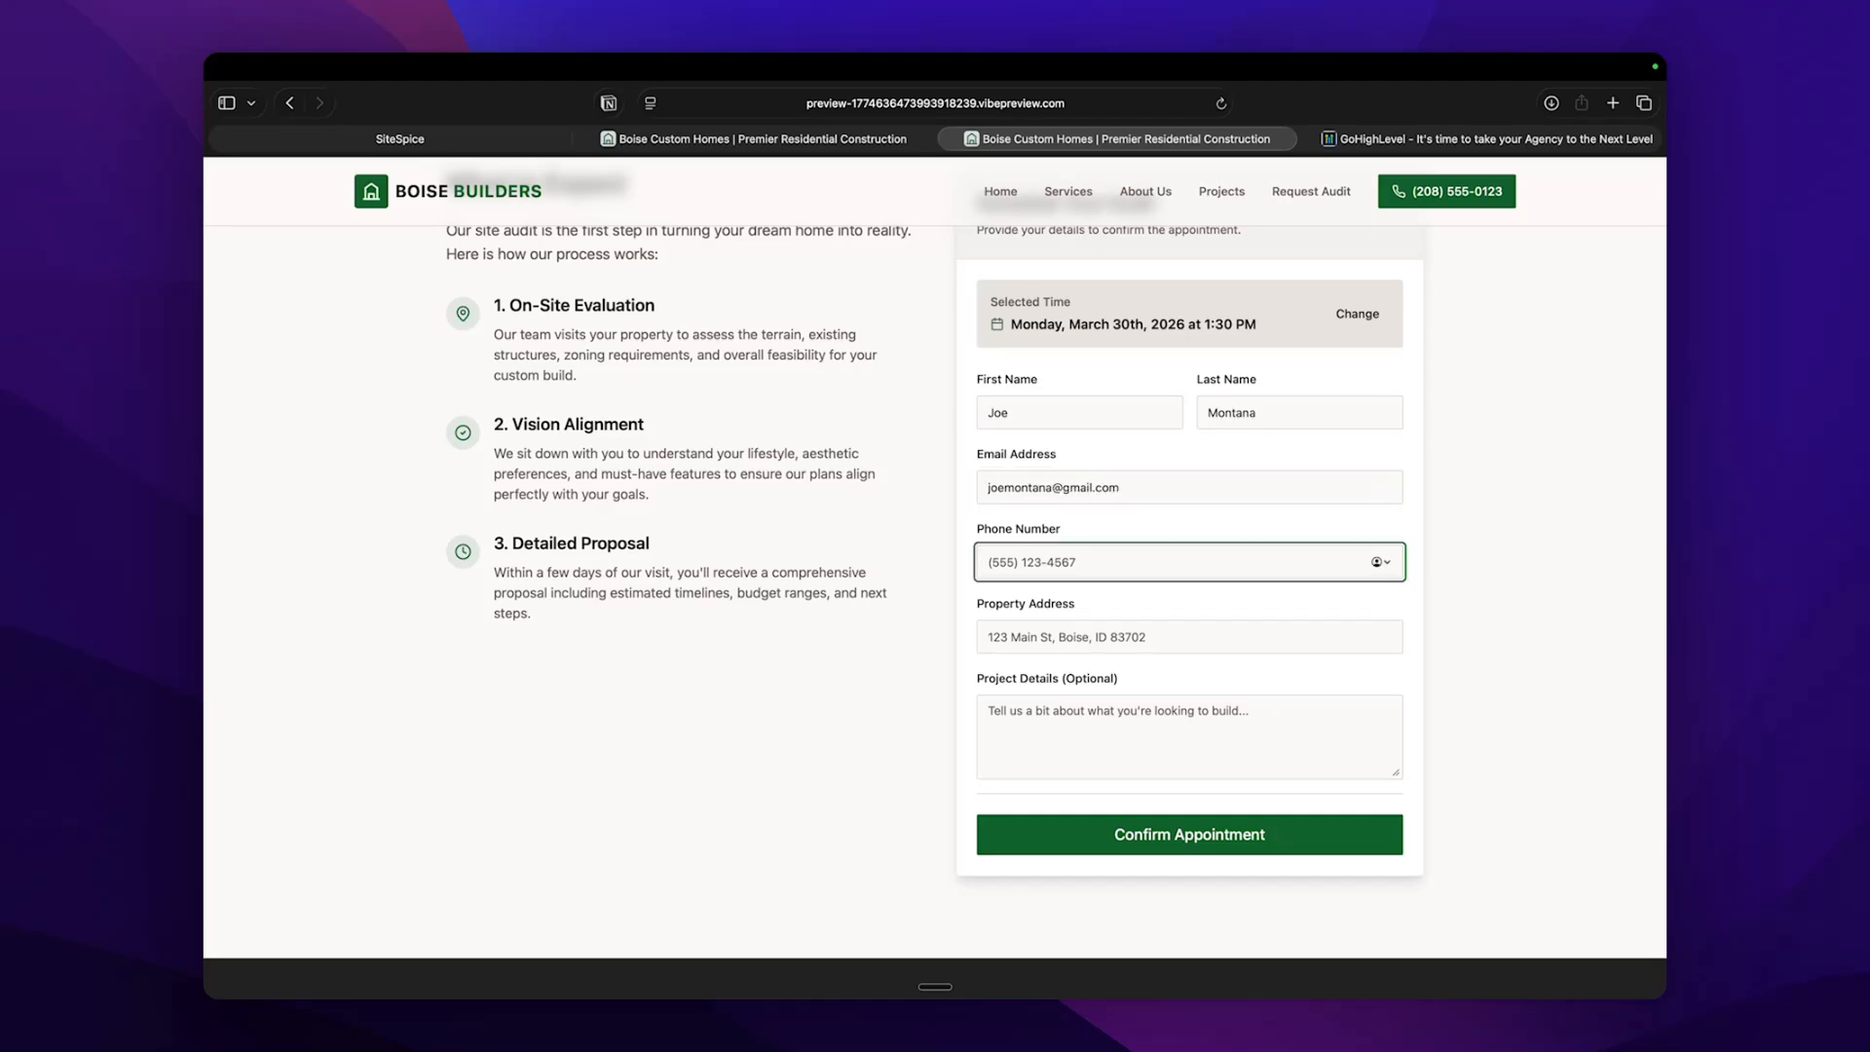
Complete the phone number, property address and project details "I want to build out a deck on the back of my home.", then confirm the appointment.
{"action": "type", "text": "801"}
{"action": "left_click", "coordinate": [1123, 651]}
{"action": "type", "text": "123 Main Street boise Idaho"}
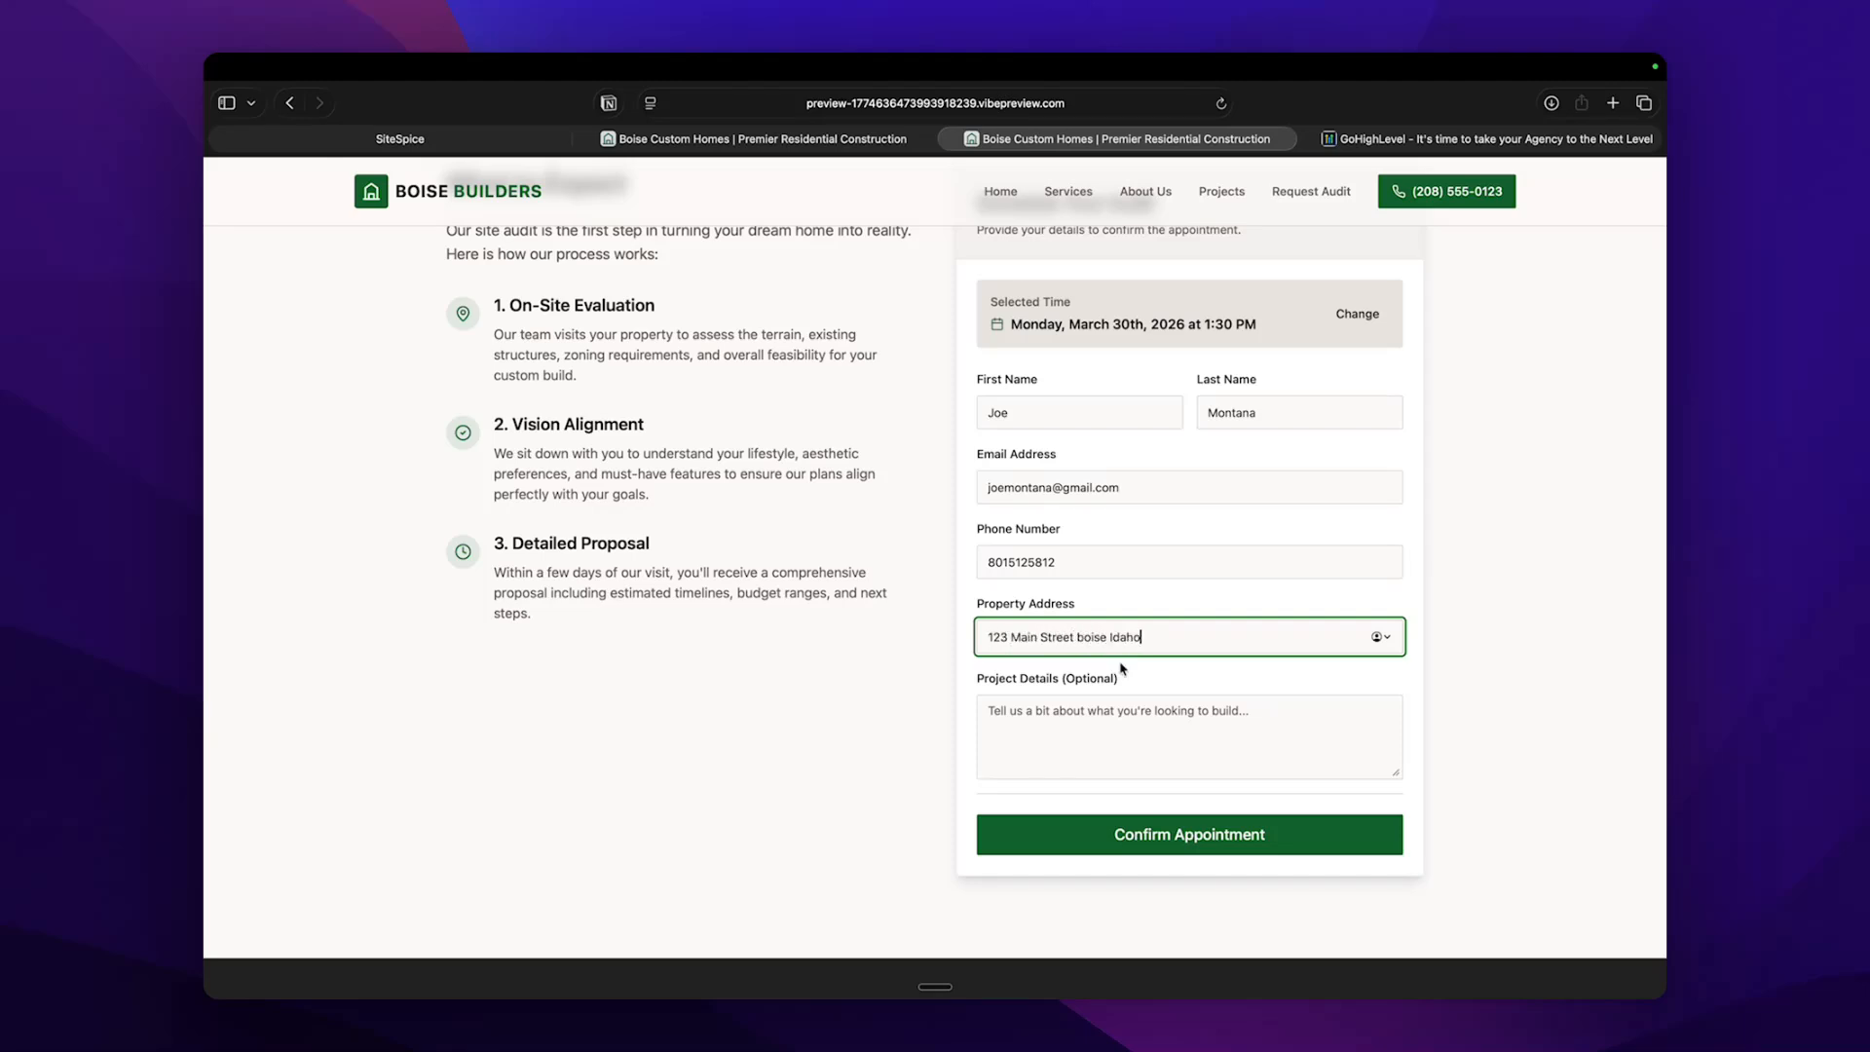
{"action": "left_click", "coordinate": [1169, 764]}
{"action": "type", "text": "I"}
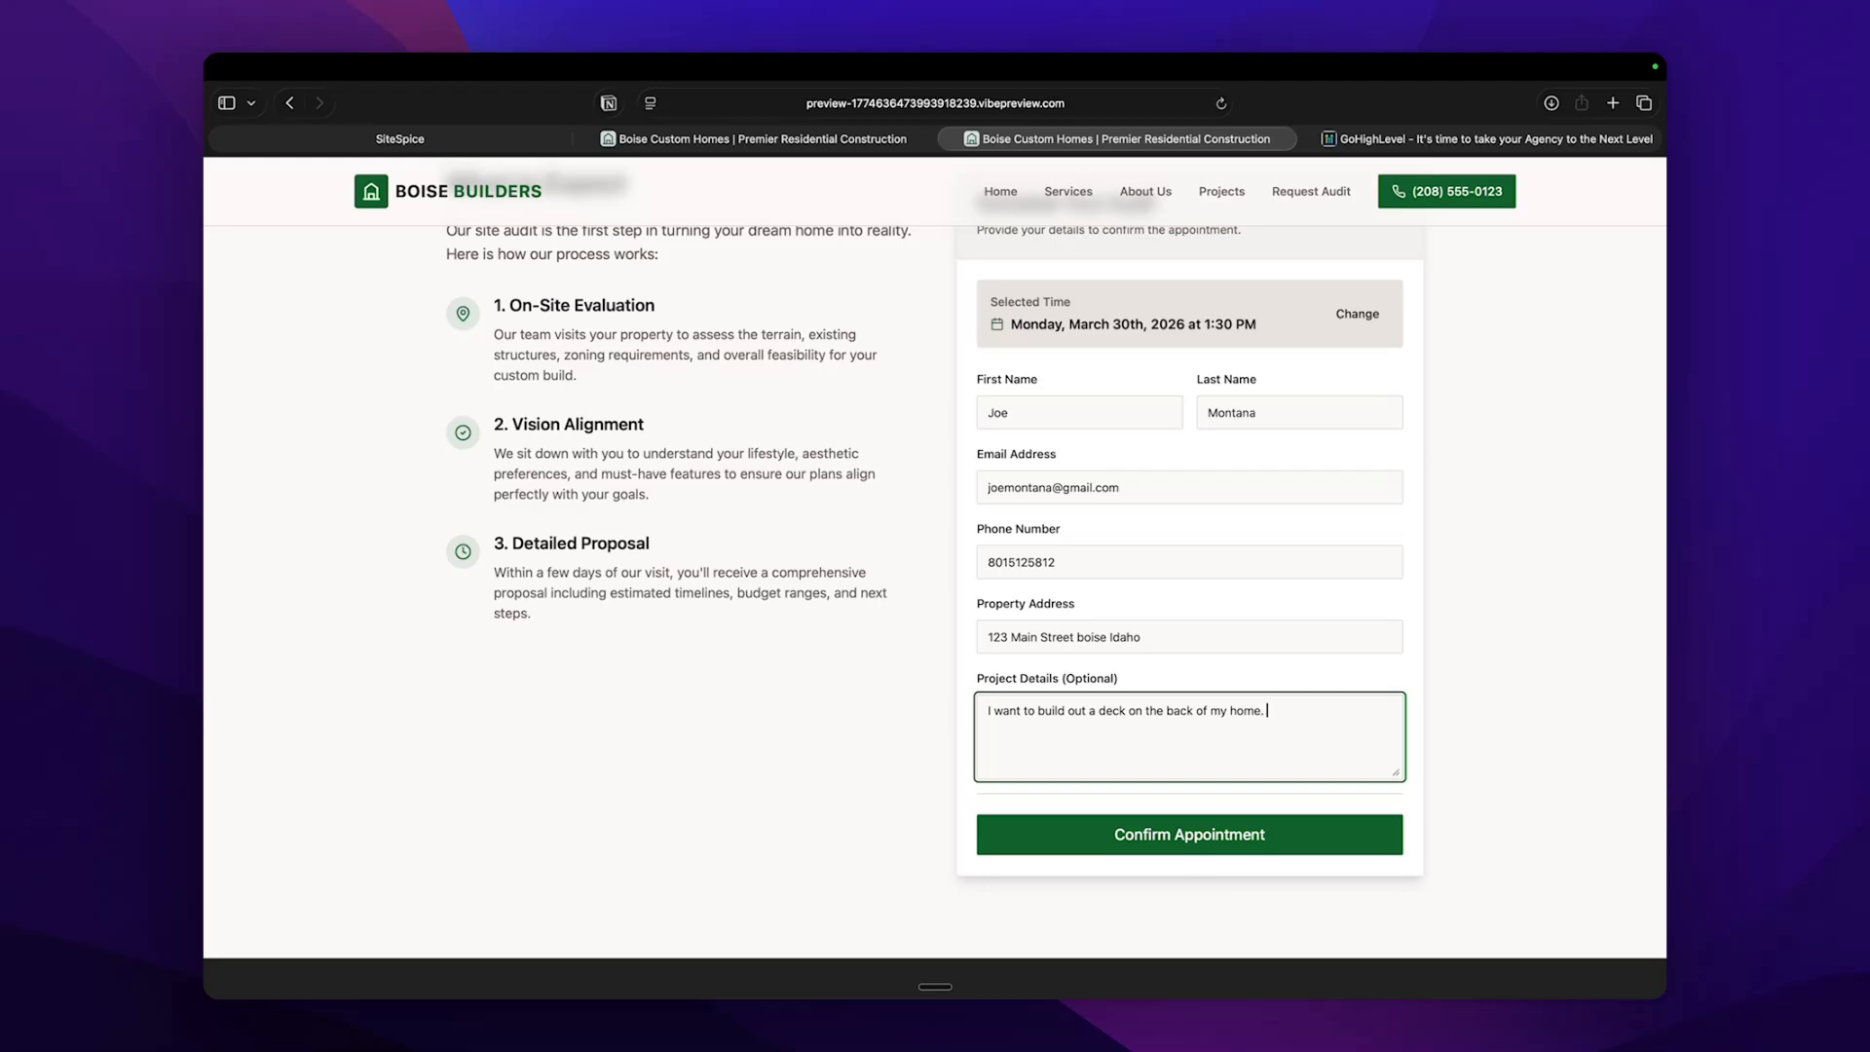
{"action": "left_click", "coordinate": [1221, 835]}
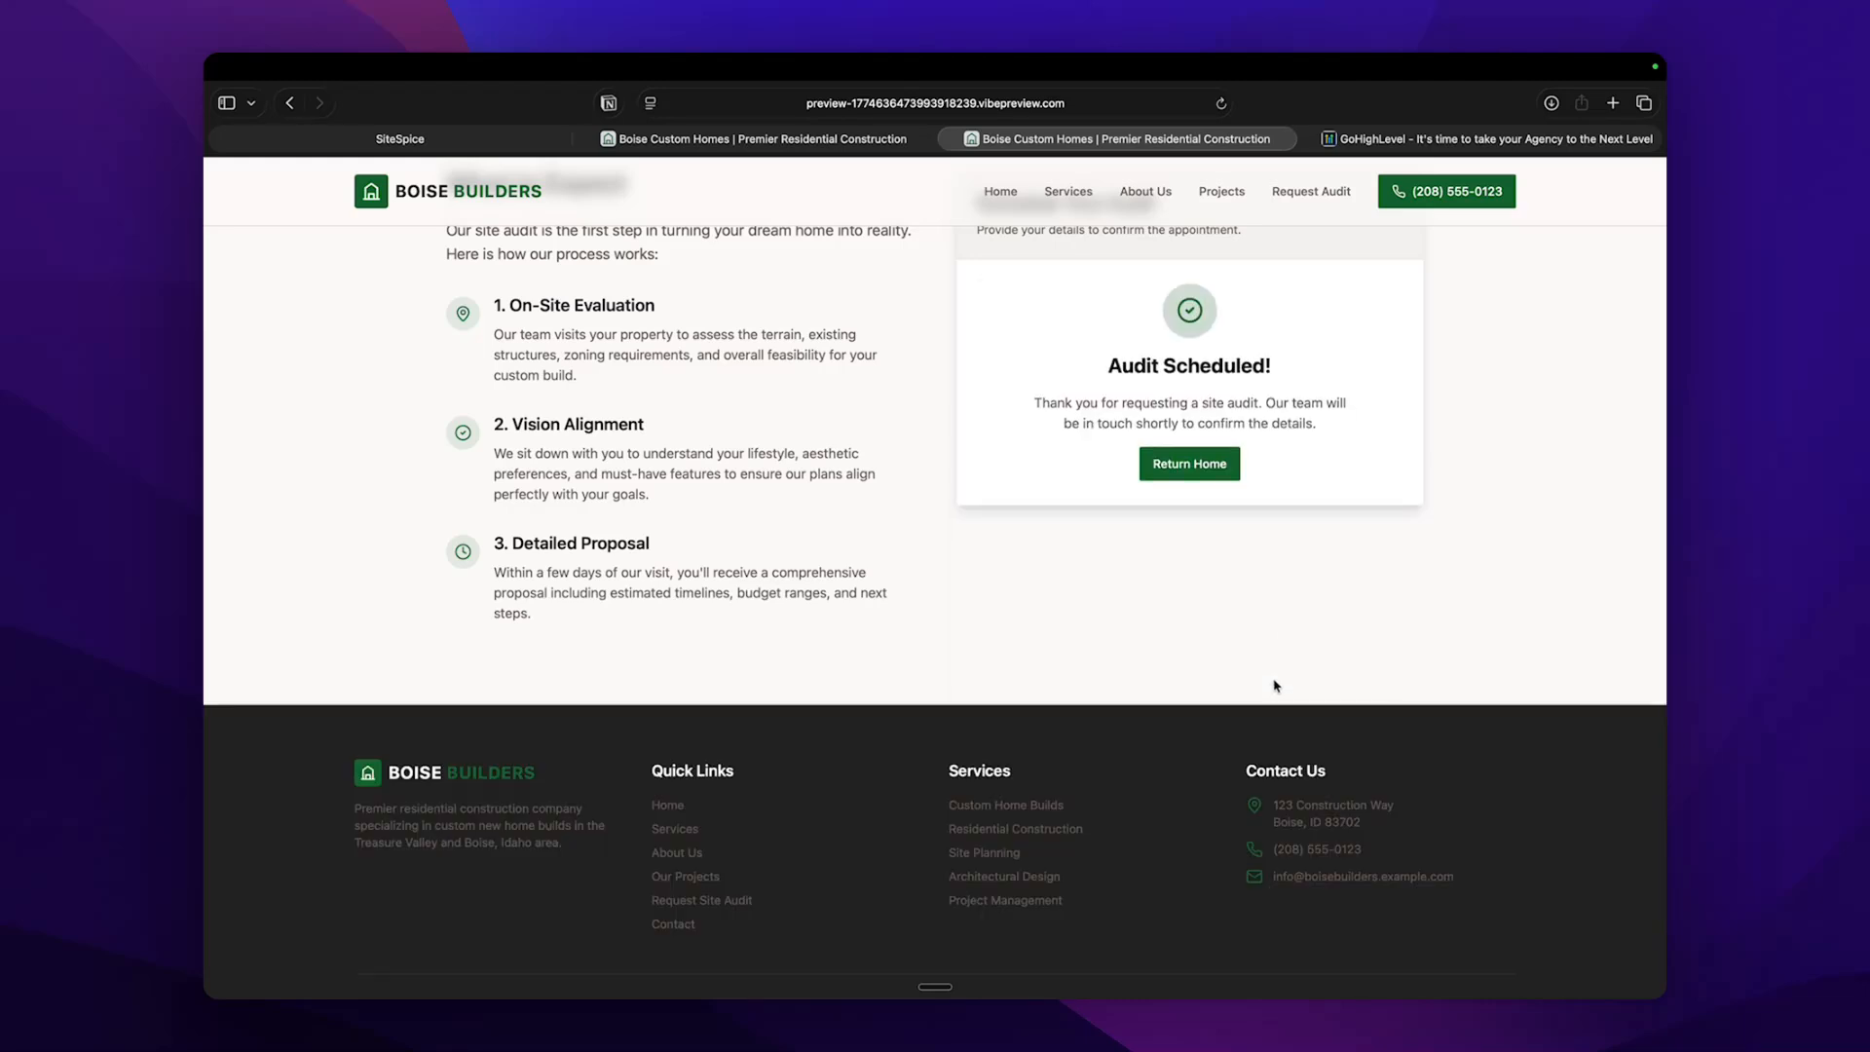
{"action": "scroll", "coordinate": [1248, 552], "scroll_direction": "up", "scroll_amount": 1}
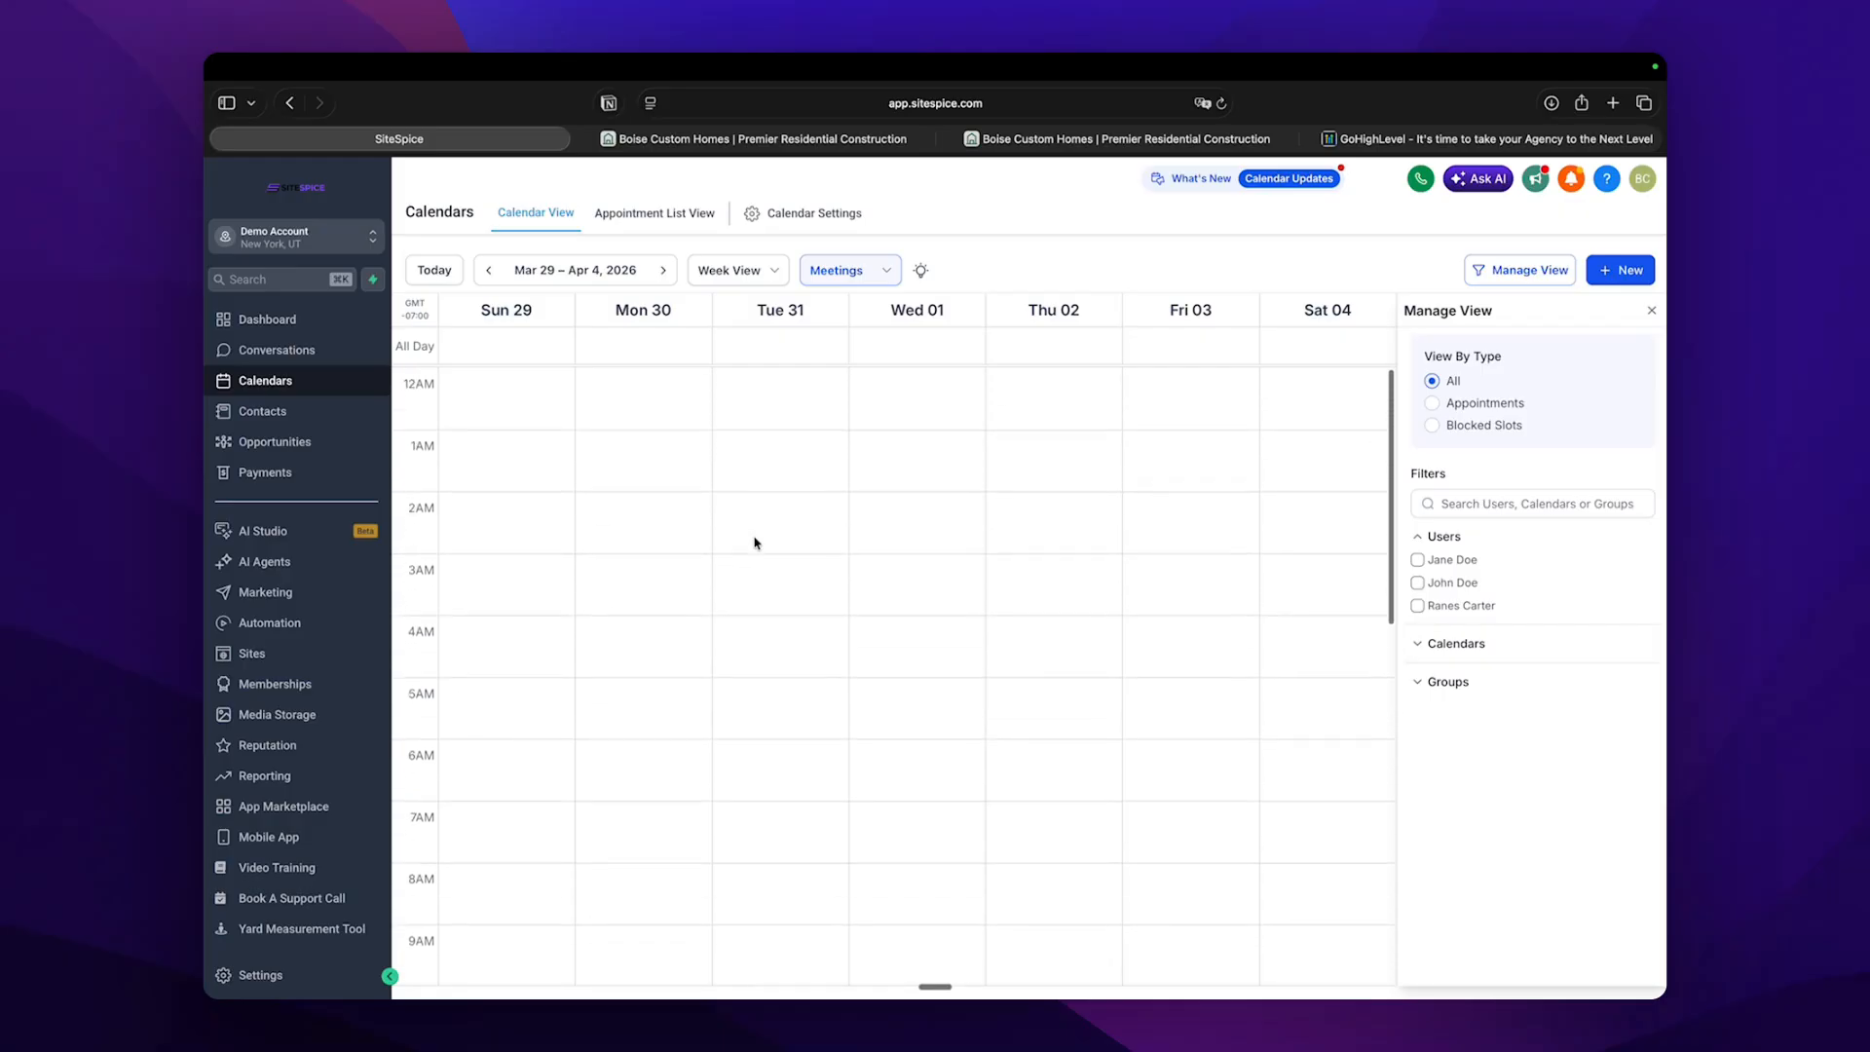
Filter the CRM calendar to the Meeting Calendar and inspect the details of the test appointment booked for Monday, March 30.
{"action": "left_click", "coordinate": [1455, 645]}
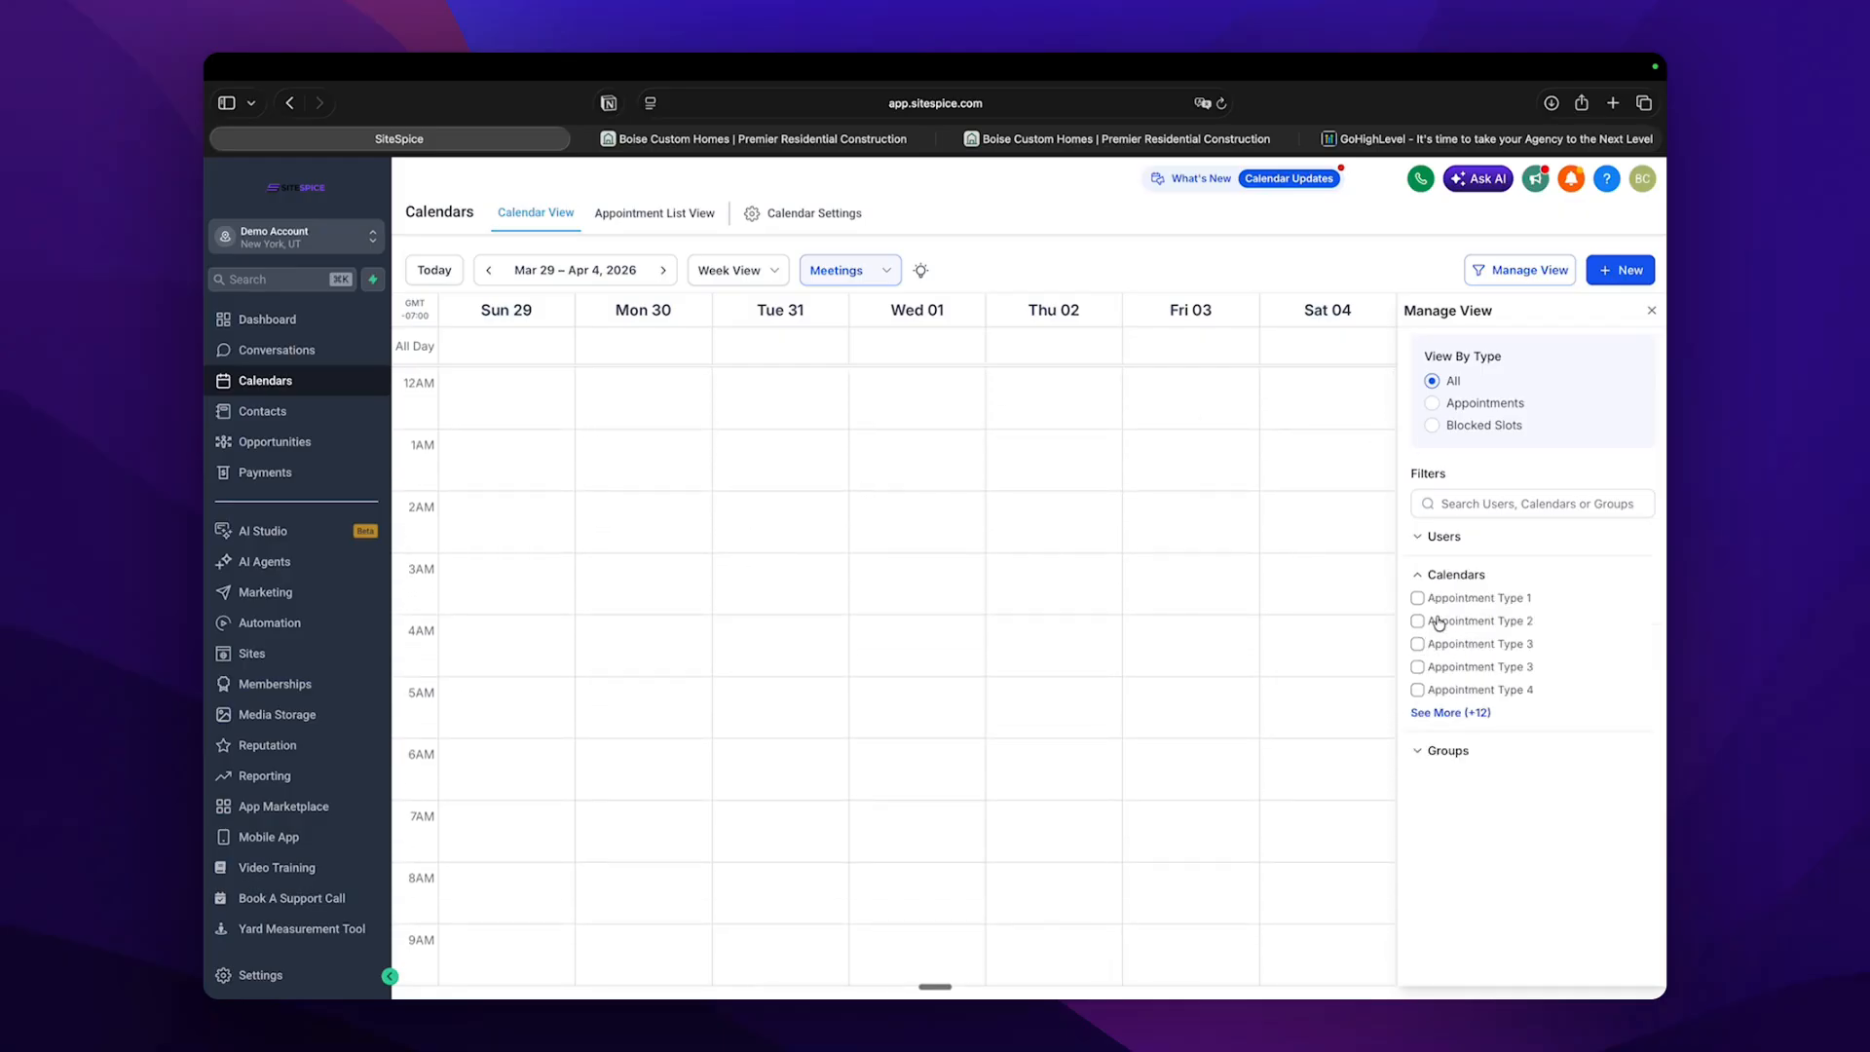
{"action": "left_click", "coordinate": [1432, 710]}
{"action": "scroll", "coordinate": [1472, 703], "scroll_direction": "down", "scroll_amount": 2}
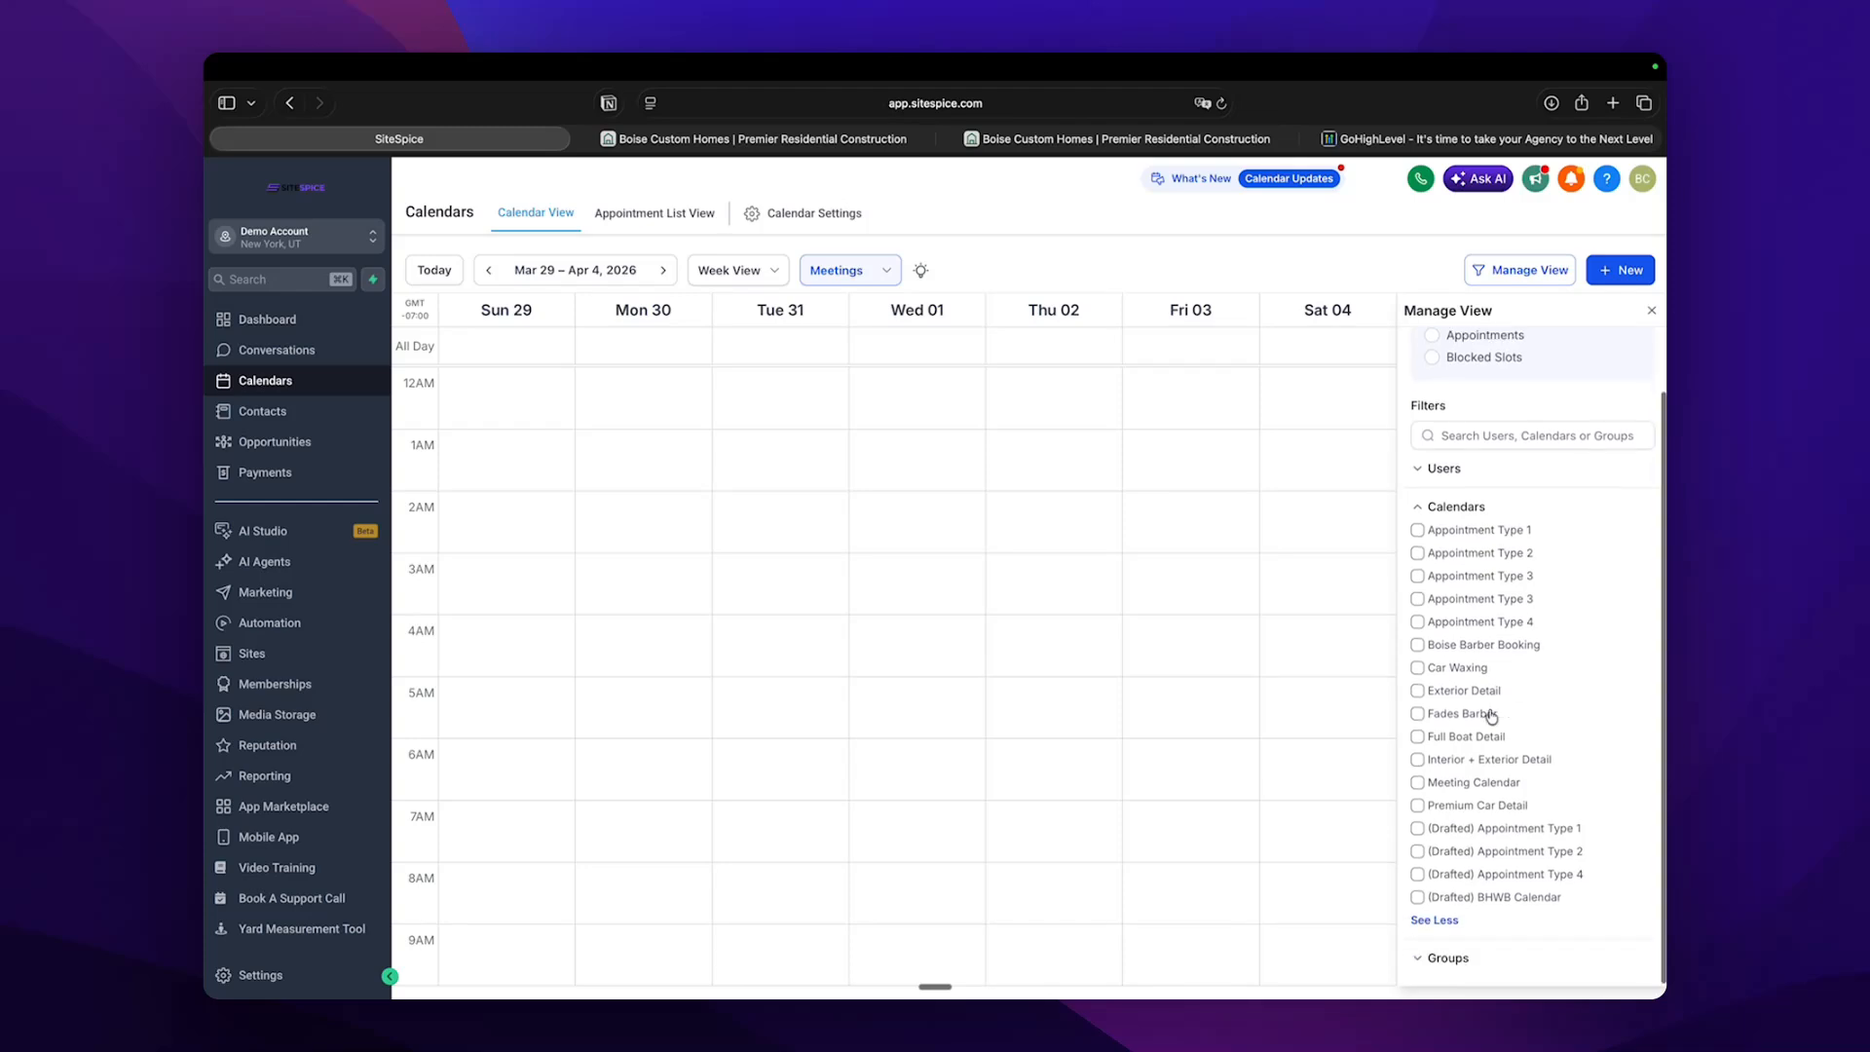
{"action": "left_click", "coordinate": [1418, 786]}
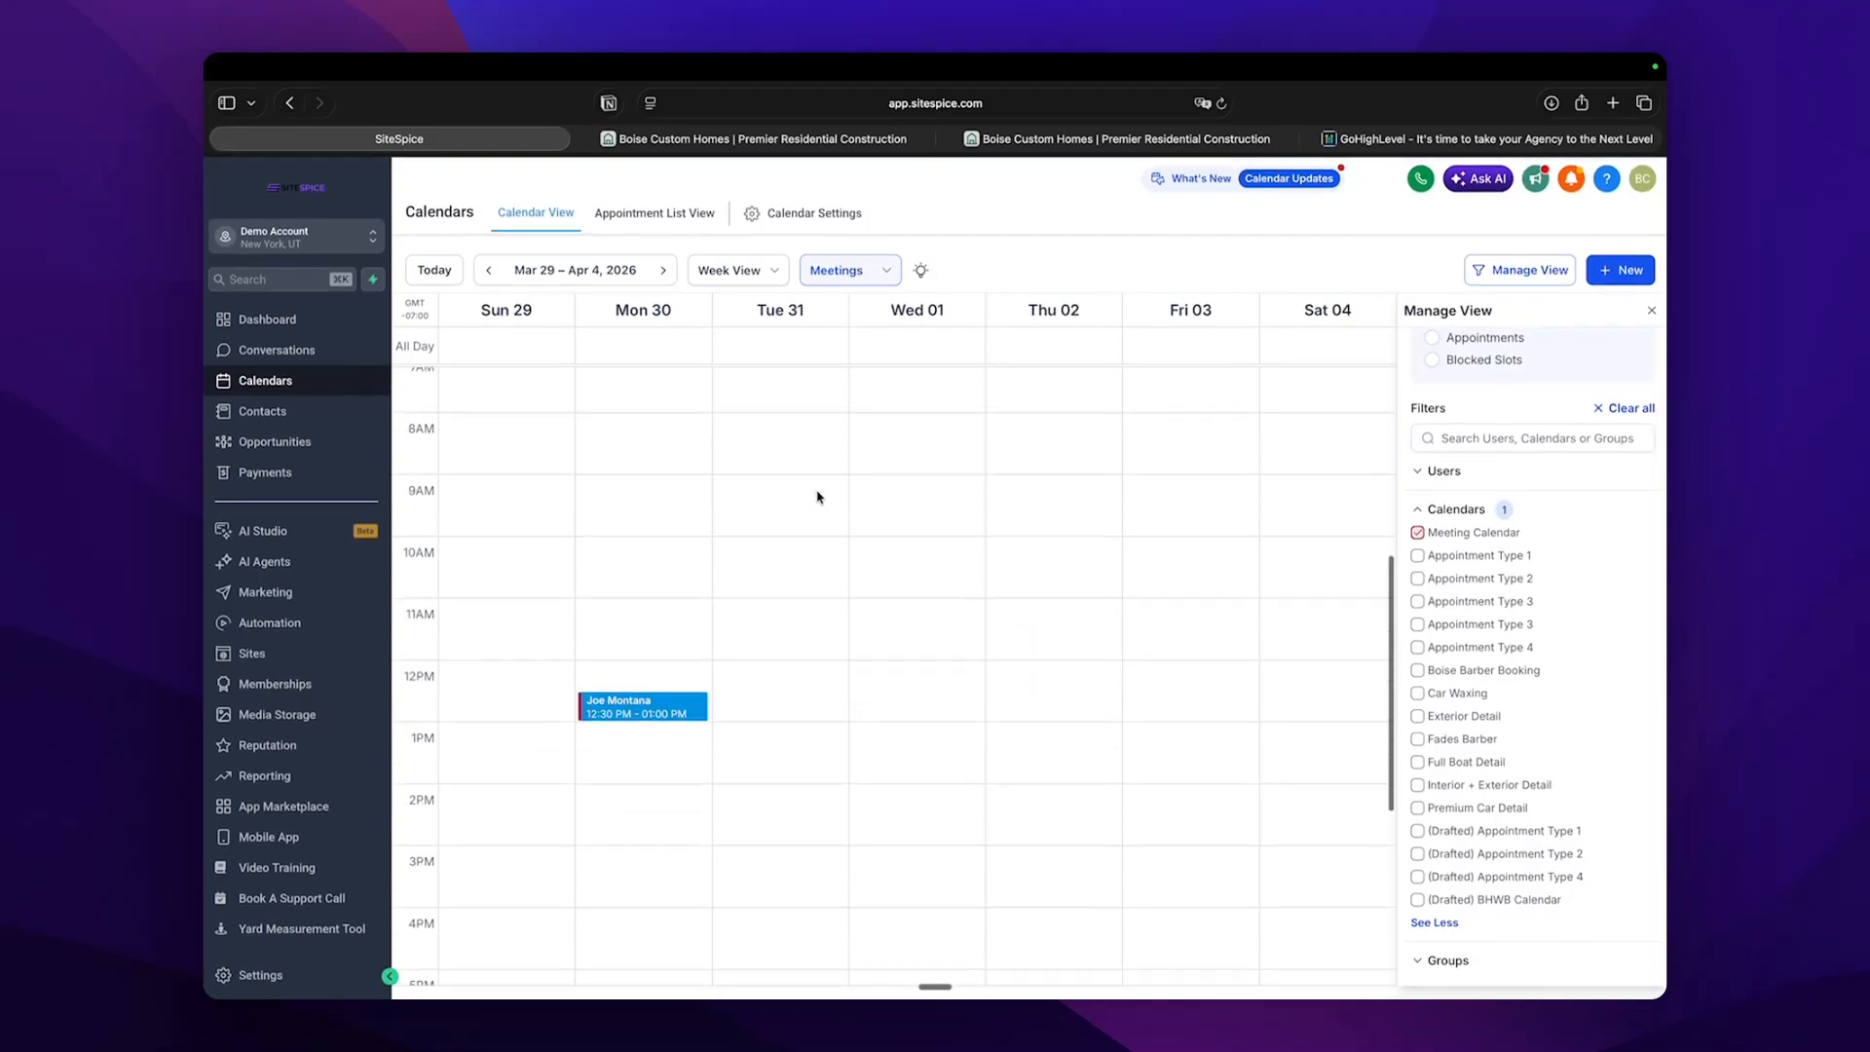
{"action": "left_click", "coordinate": [640, 531]}
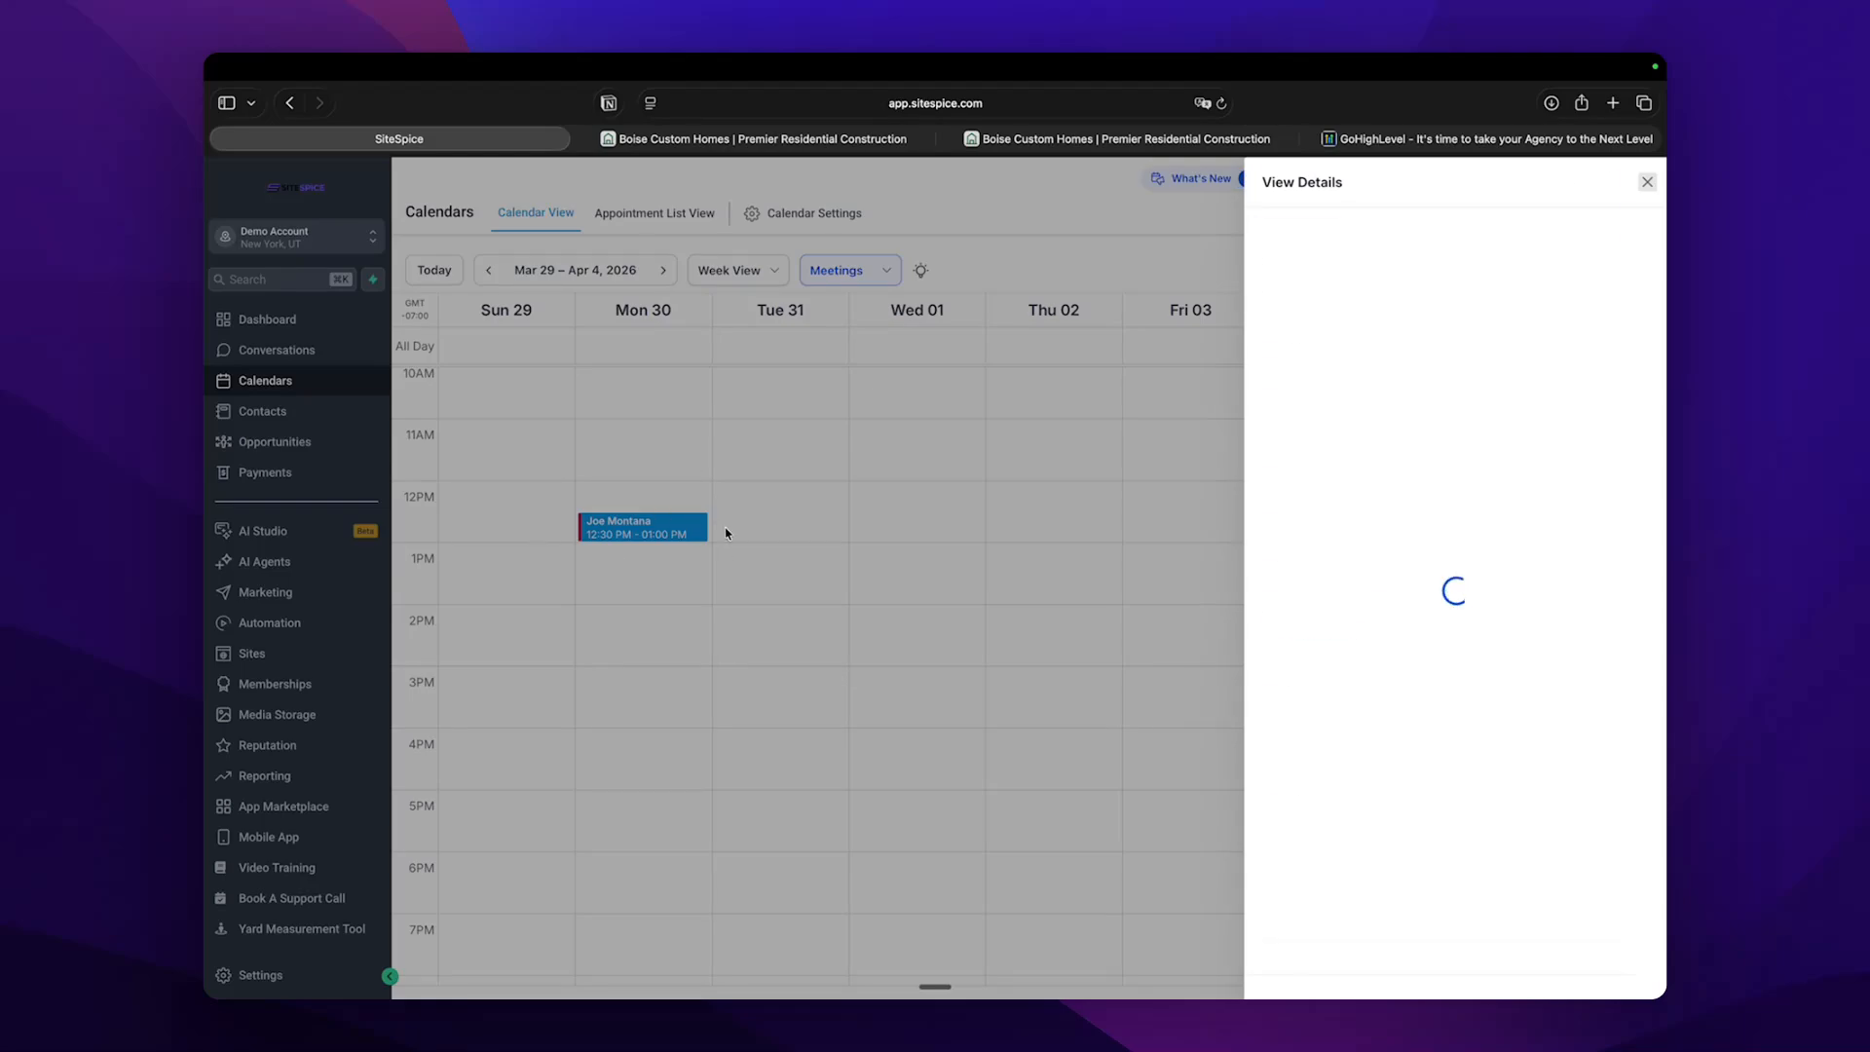
{"action": "left_click_drag", "start_coordinate": [1320, 780], "coordinate": [1565, 780]}
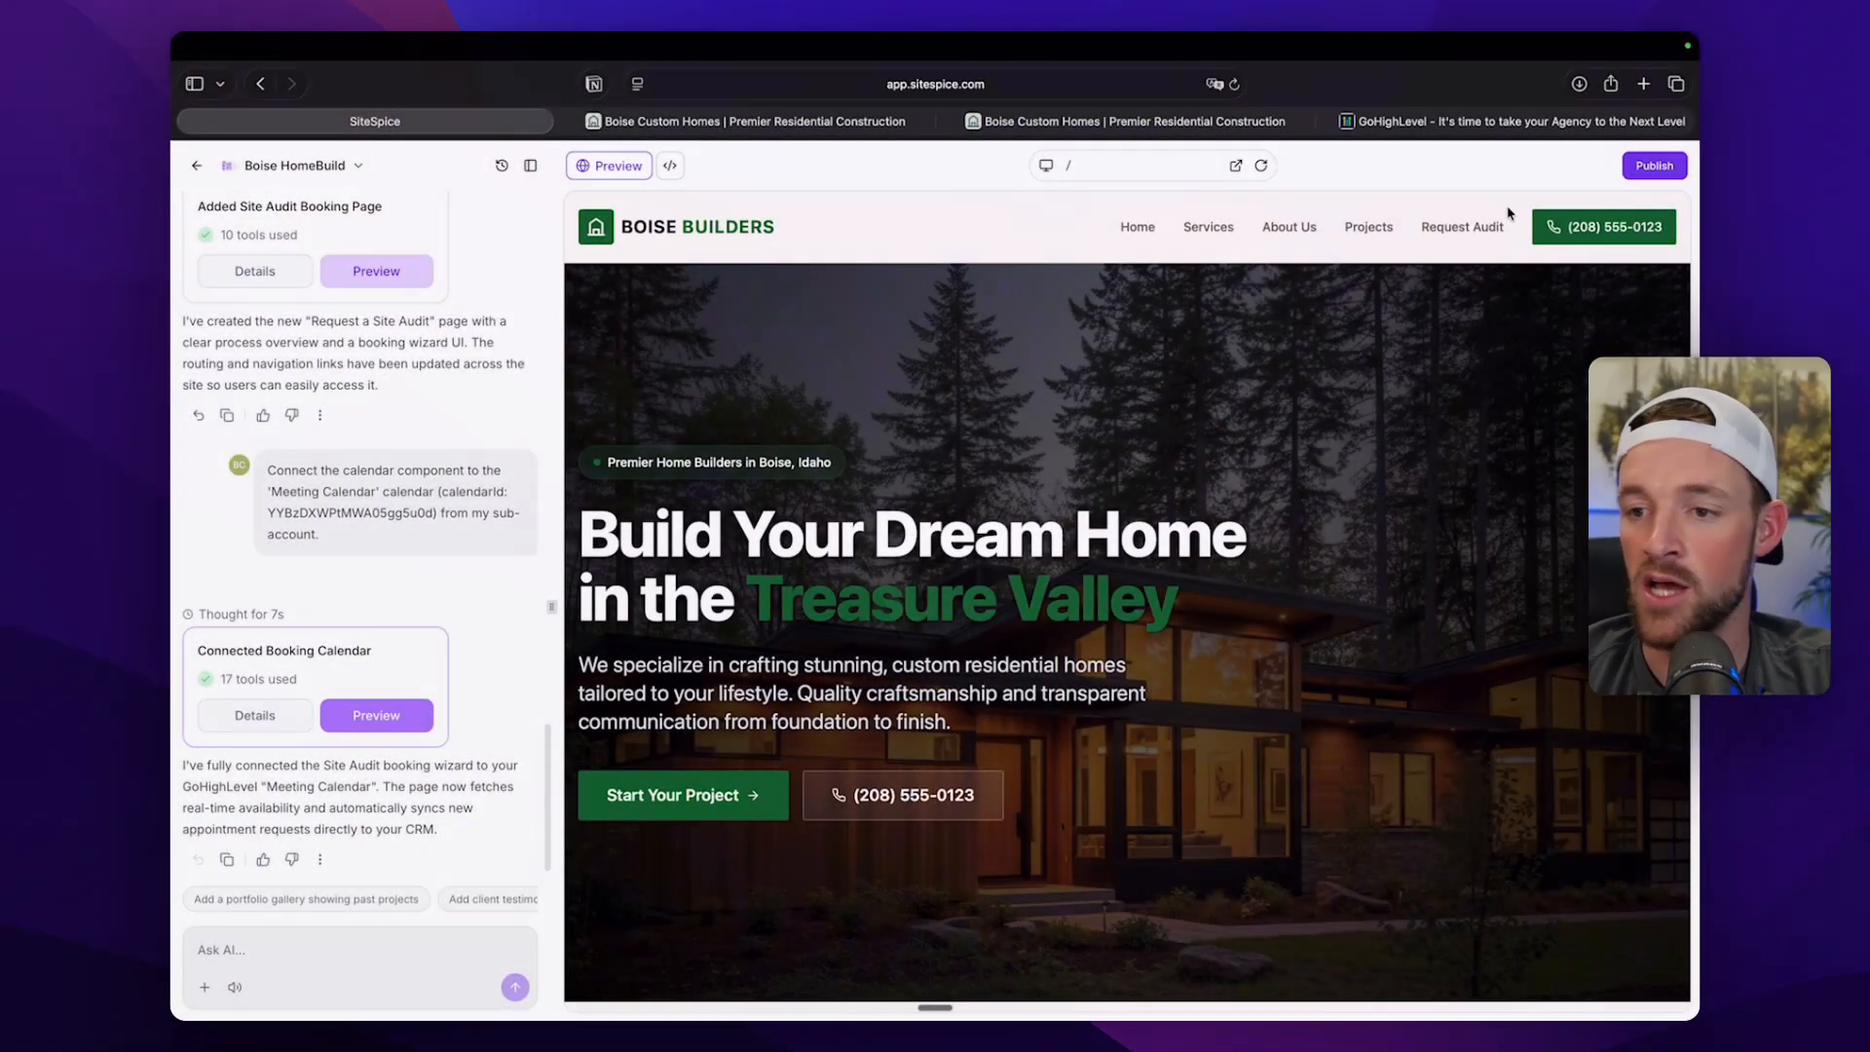
Start publishing the site under the generated address boise-homebuild.vibepreview.com and proceed to its website info.
{"action": "left_click", "coordinate": [1648, 168]}
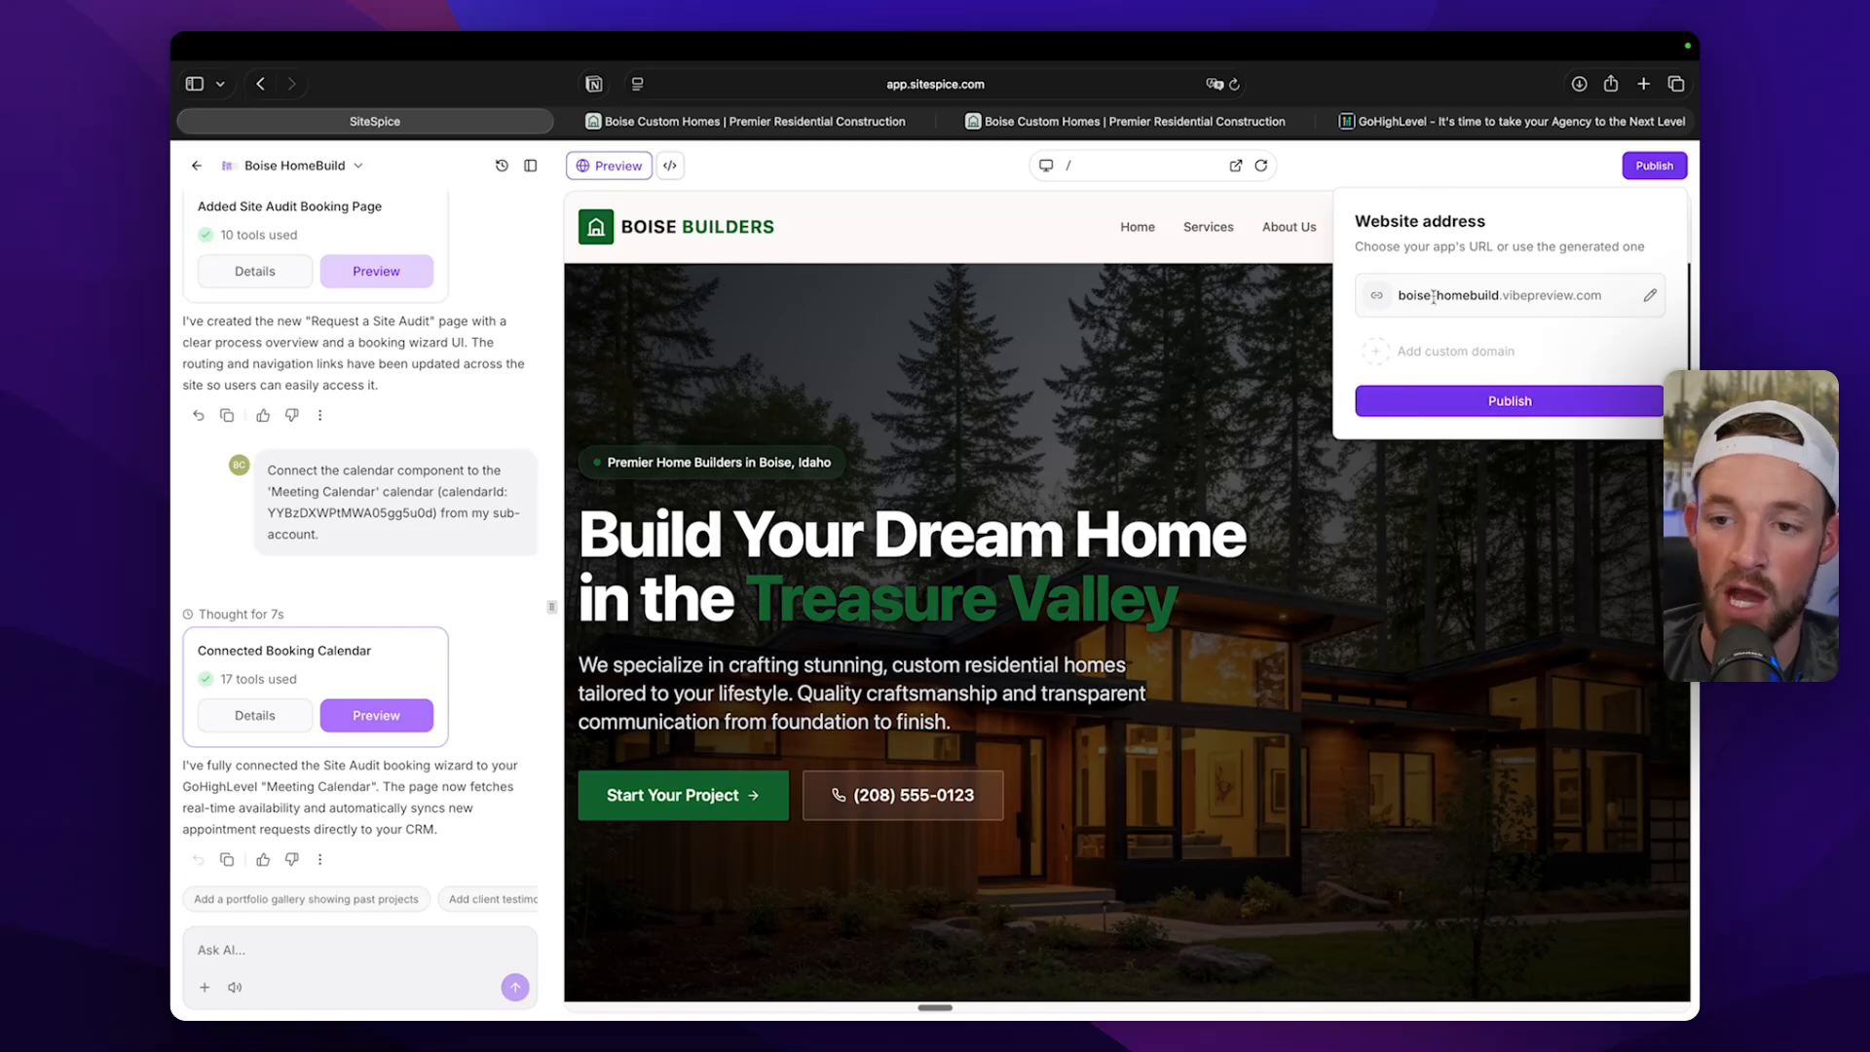
{"action": "left_click_drag", "start_coordinate": [1421, 294], "coordinate": [1579, 296]}
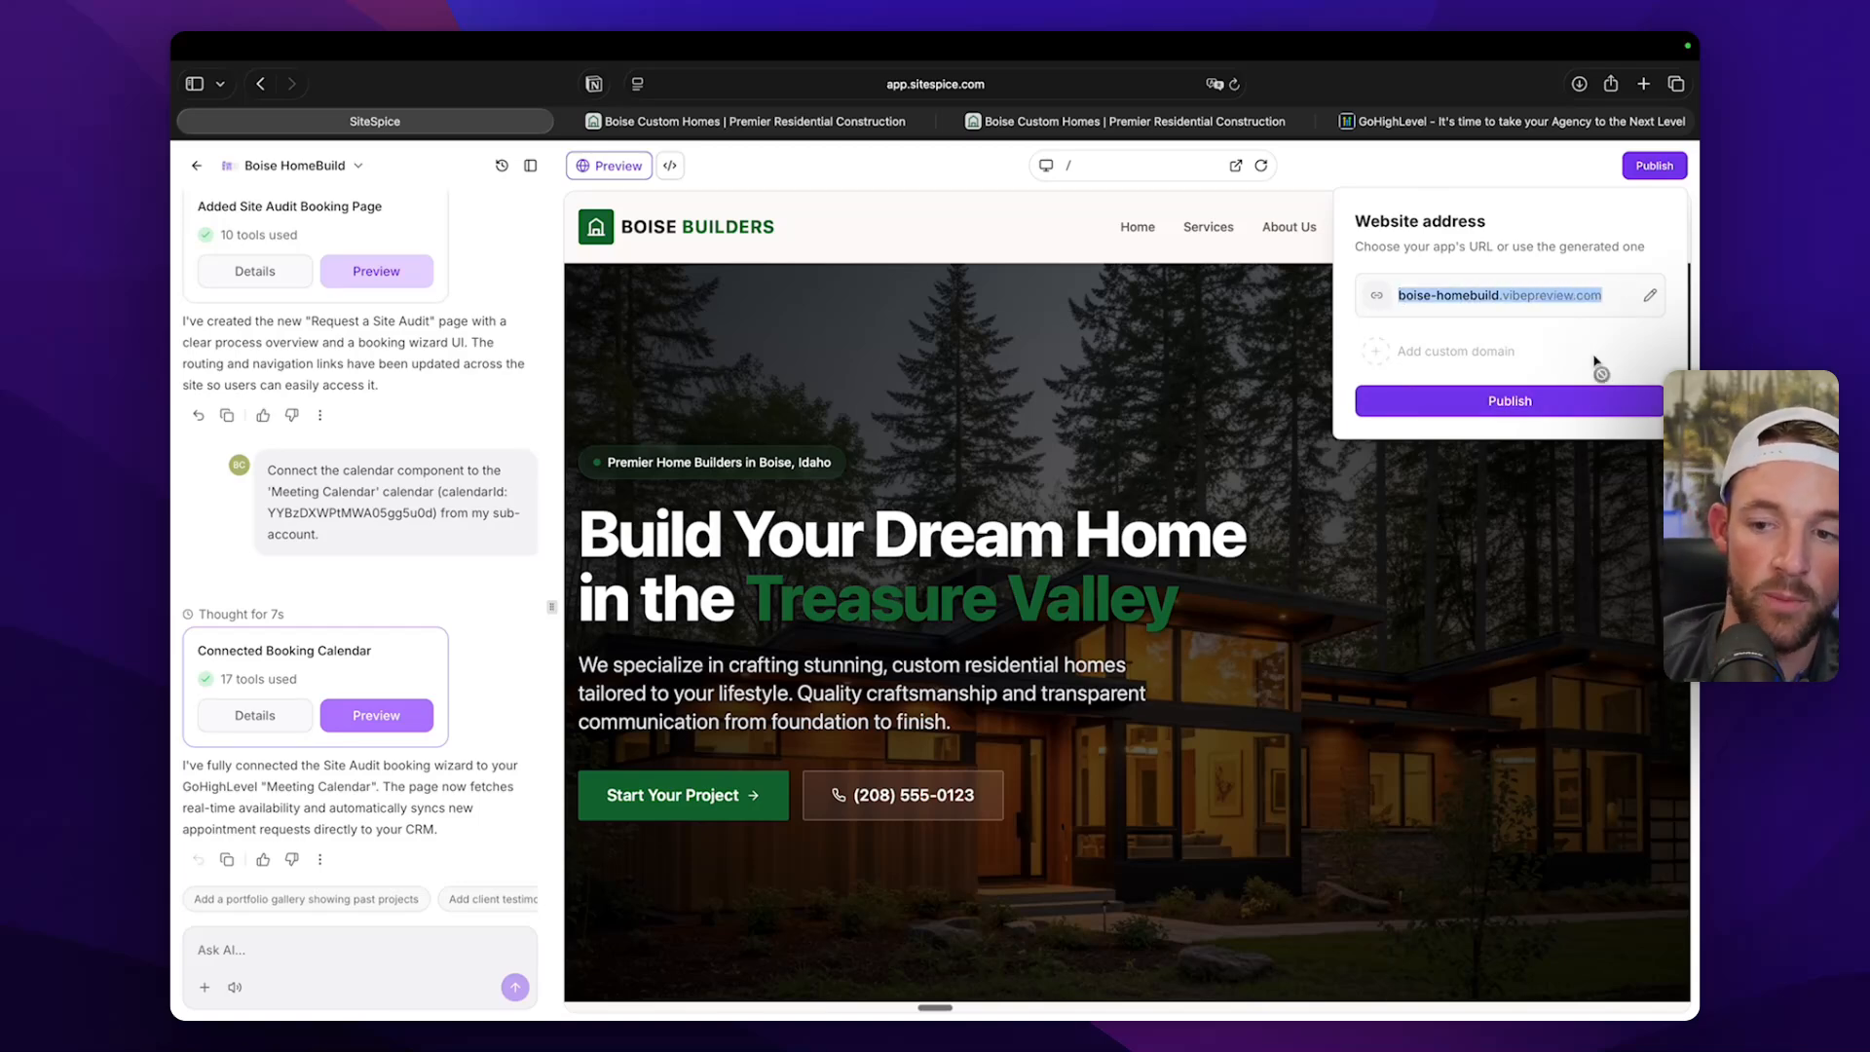
{"action": "left_click", "coordinate": [1549, 400]}
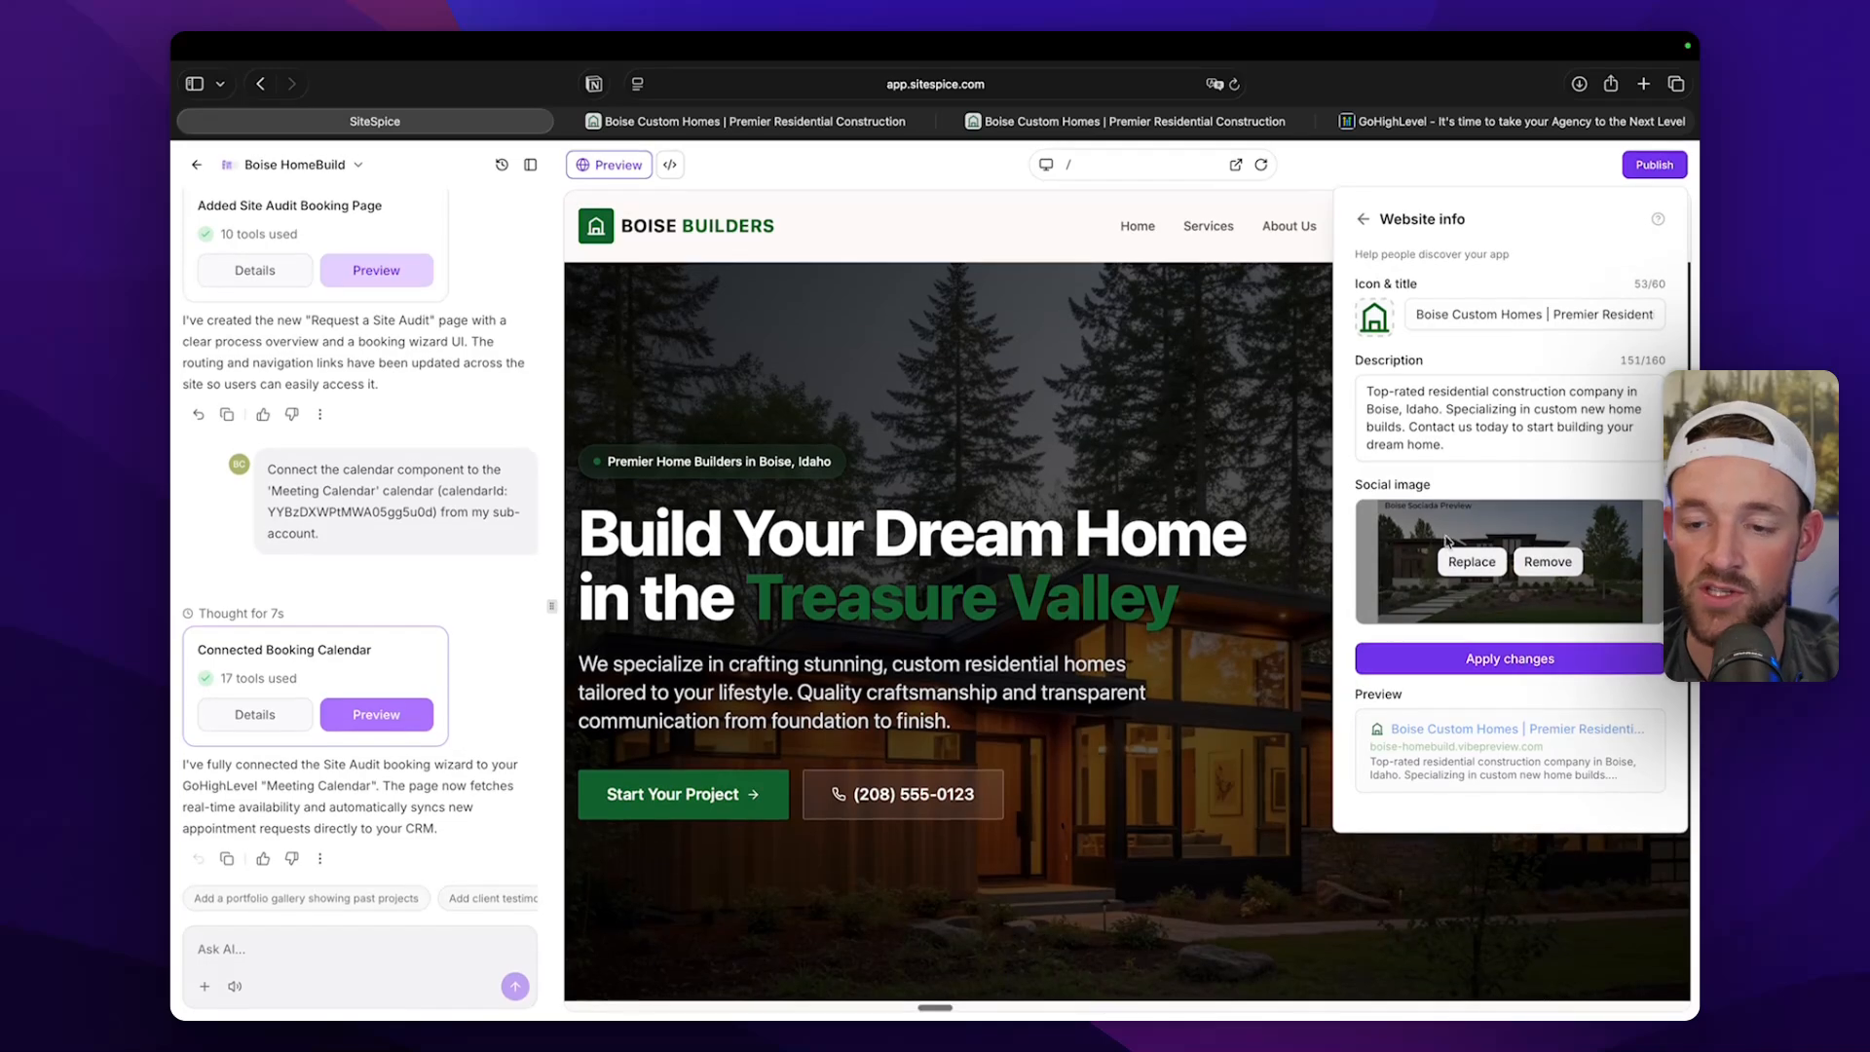
Review the website info's title, description, social image and search preview, apply it and publish the site.
{"action": "left_click_drag", "start_coordinate": [1418, 315], "coordinate": [1563, 358]}
{"action": "left_click", "coordinate": [1518, 473]}
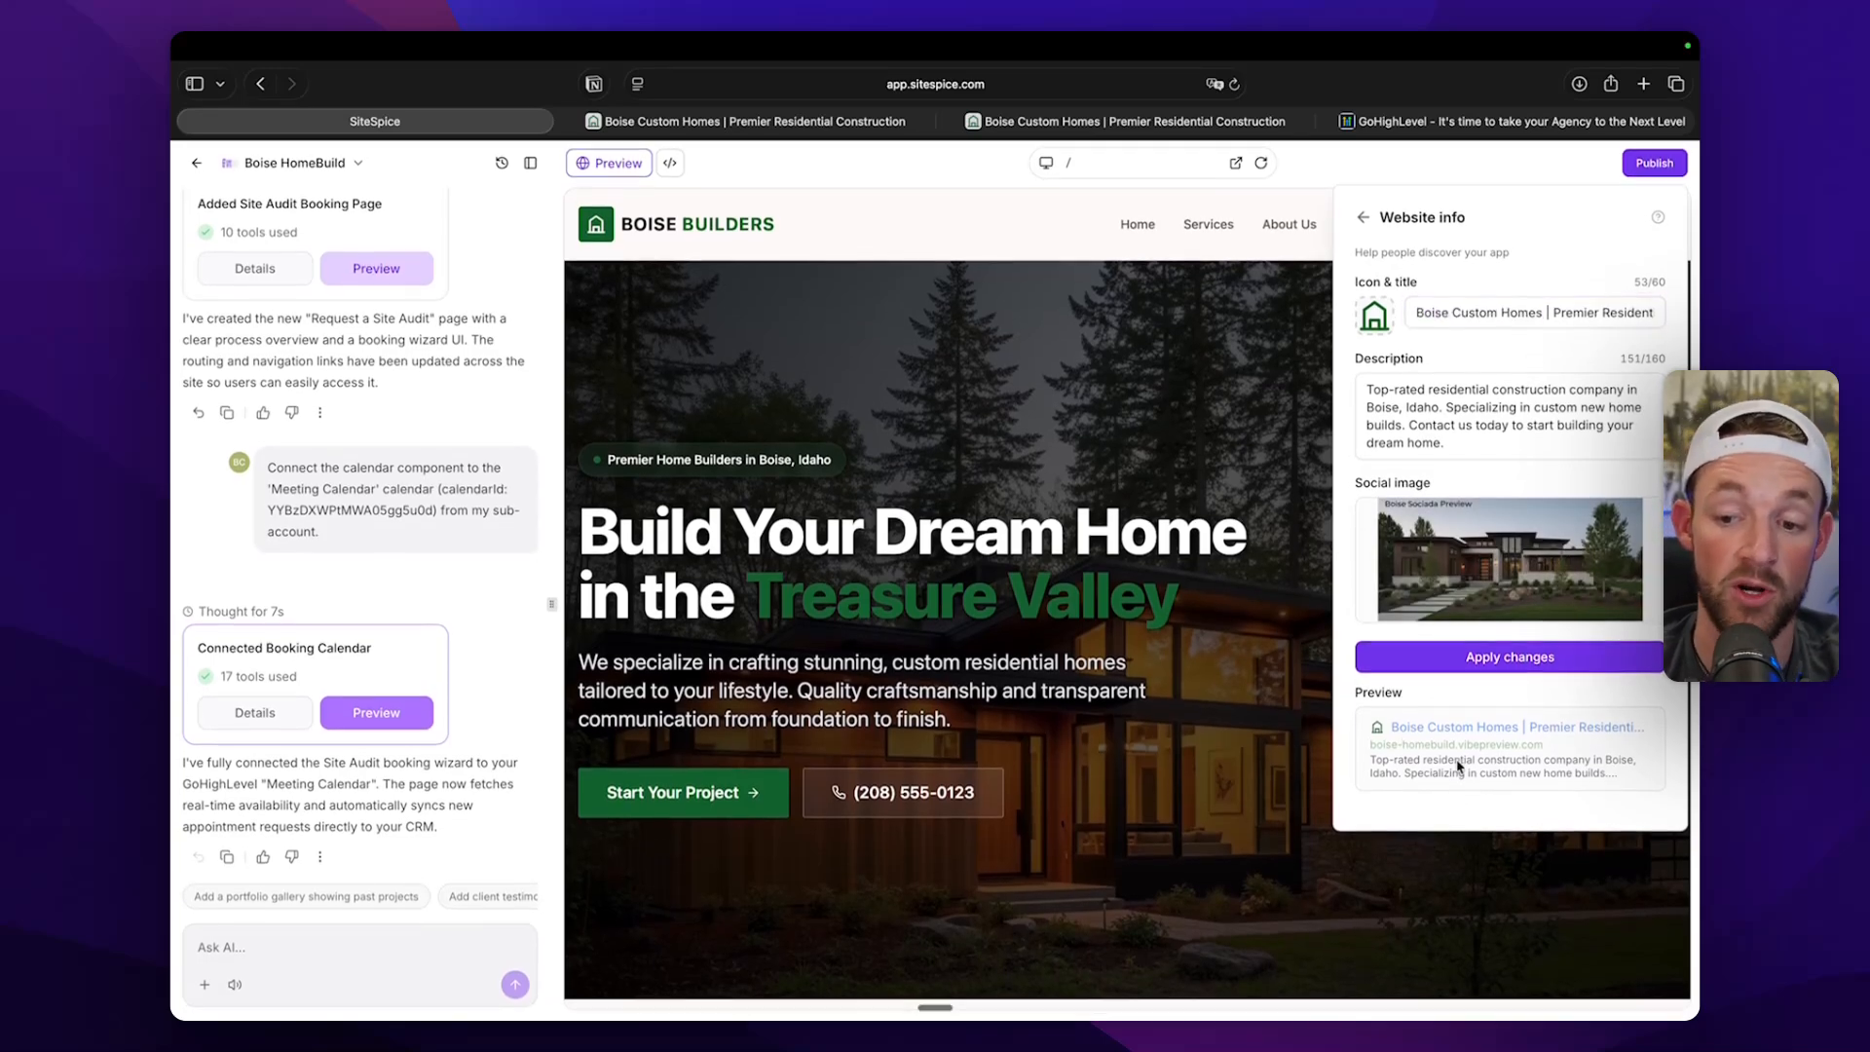
{"action": "left_click_drag", "start_coordinate": [1390, 728], "coordinate": [1562, 730]}
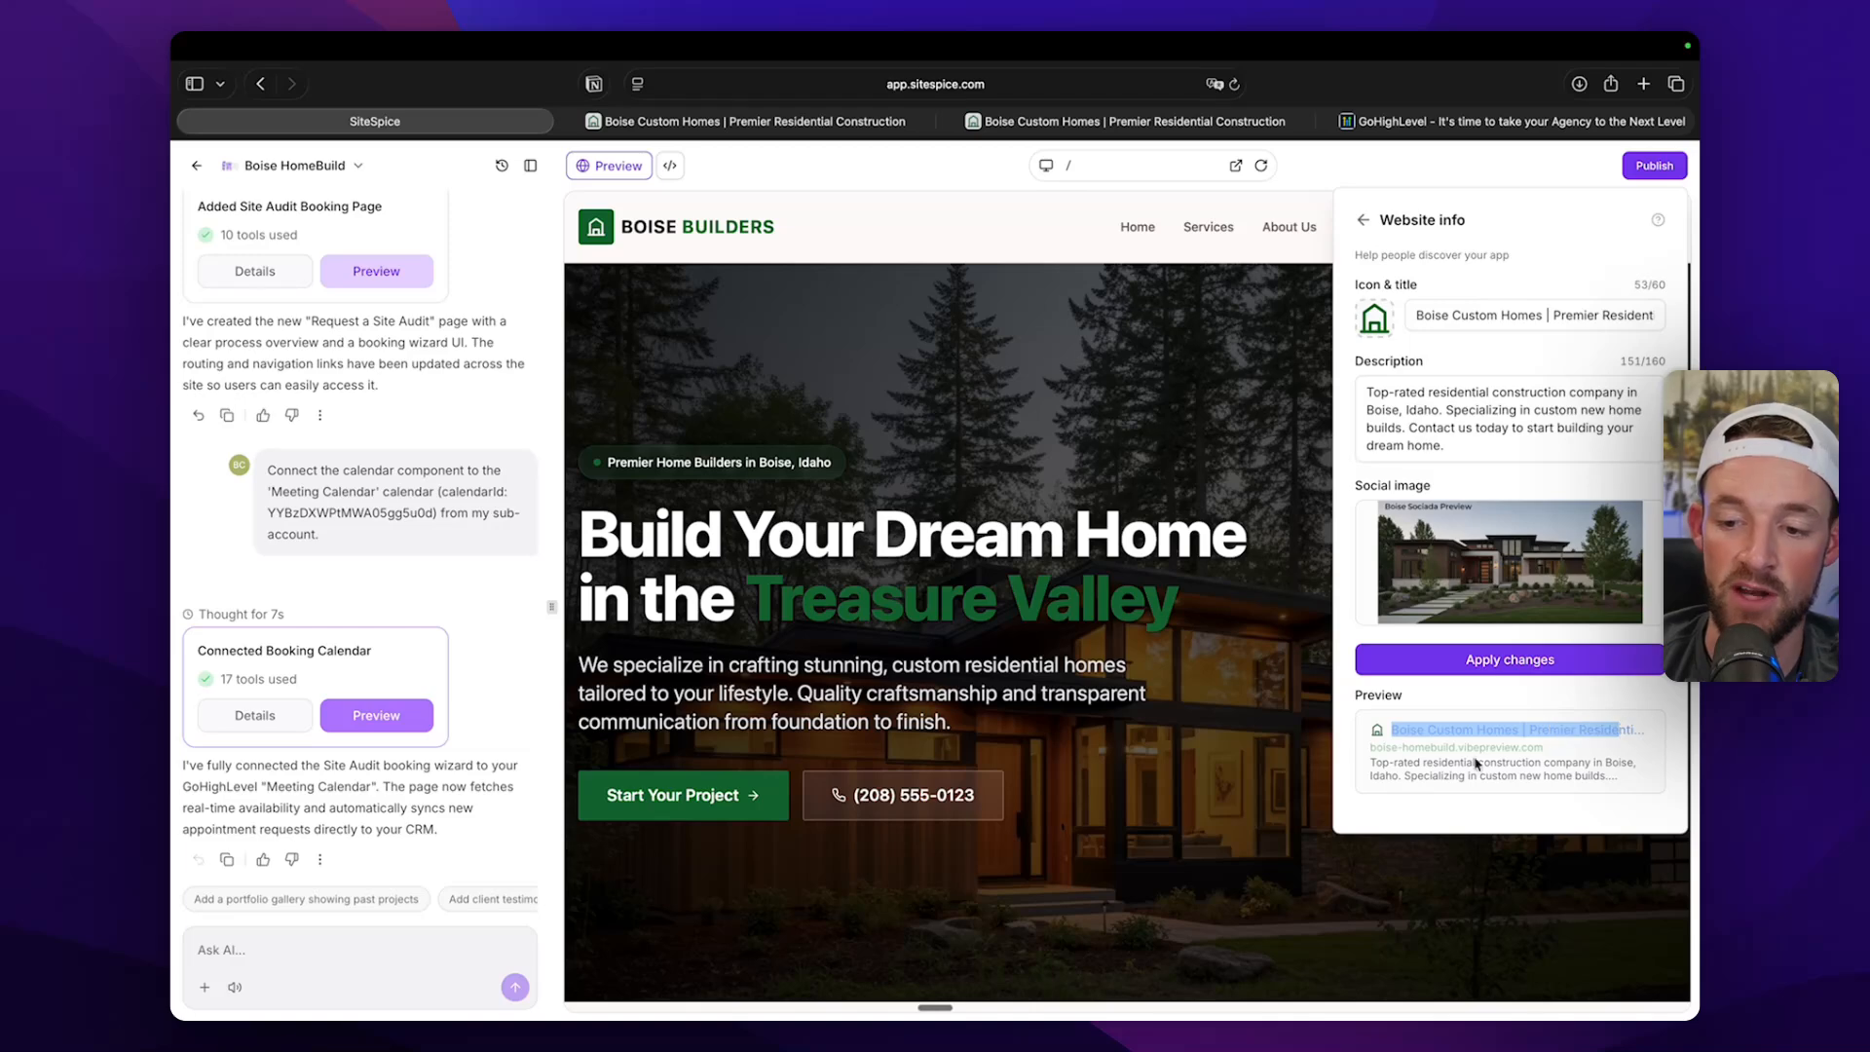
{"action": "left_click", "coordinate": [1370, 765]}
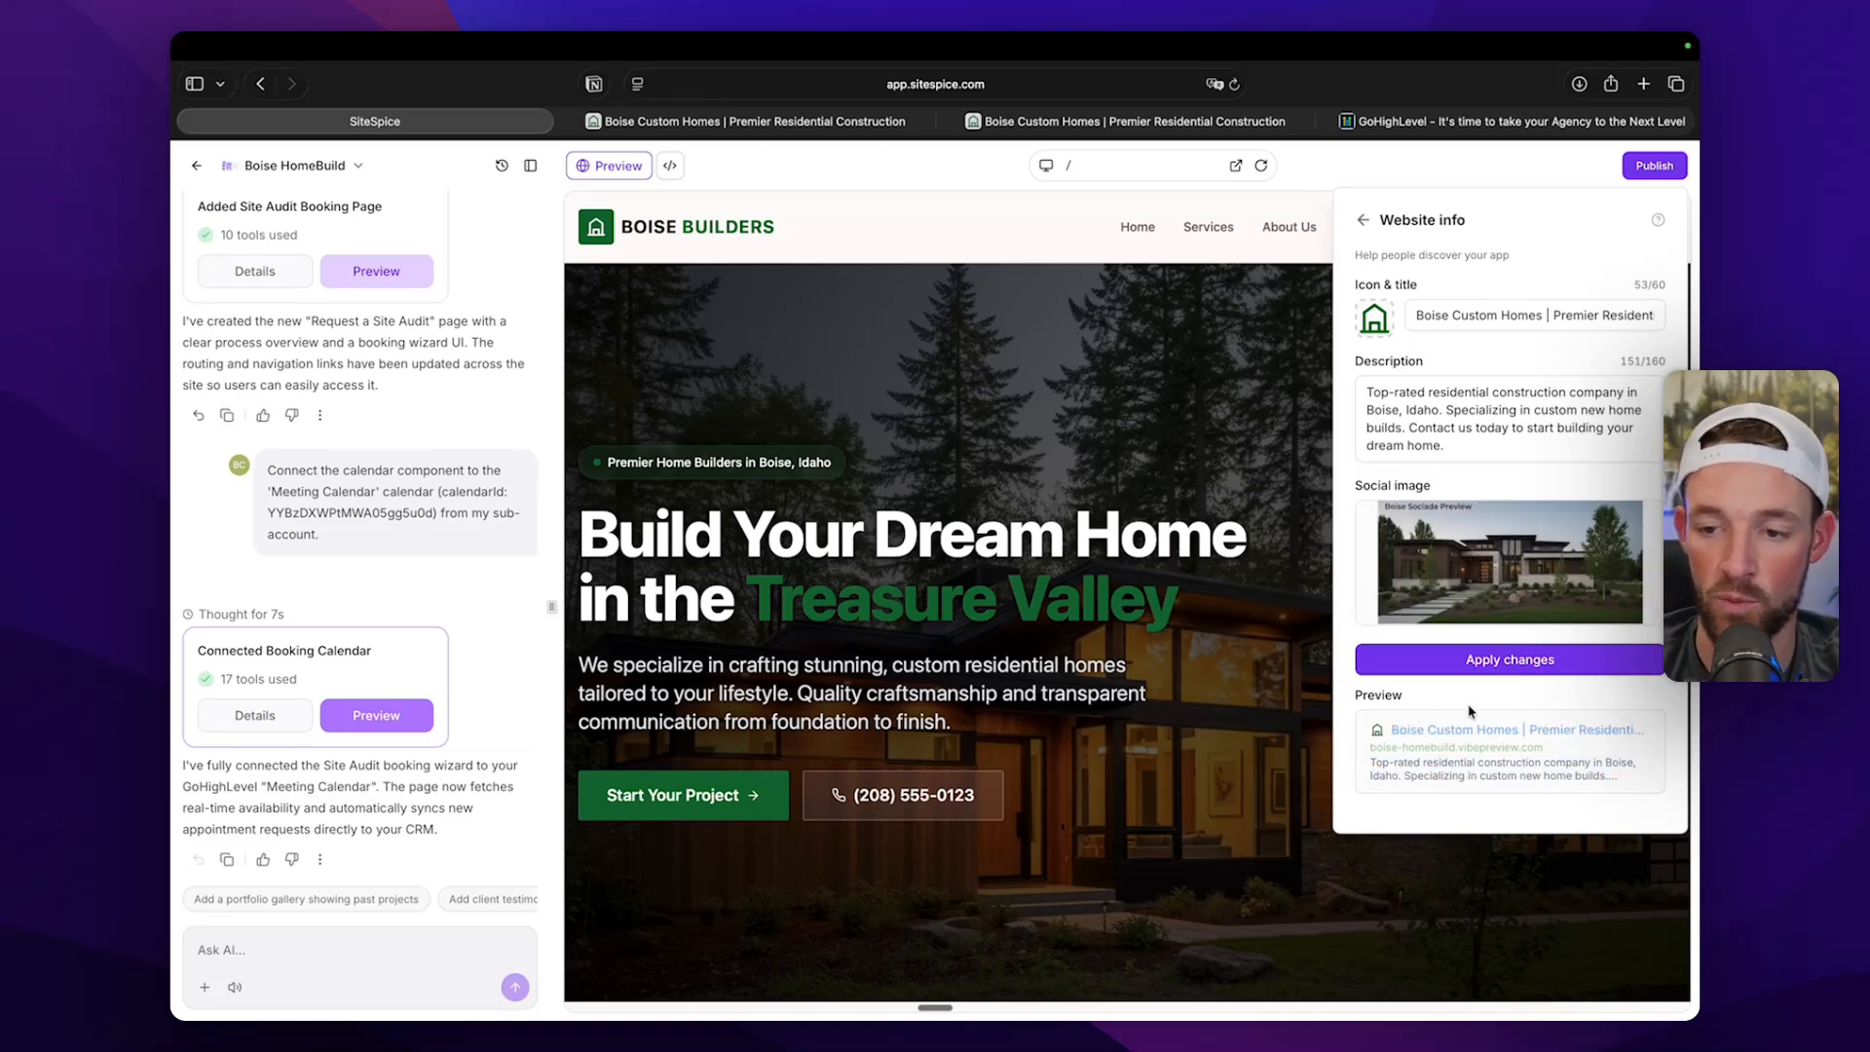
{"action": "mouse_move", "coordinate": [1509, 510]}
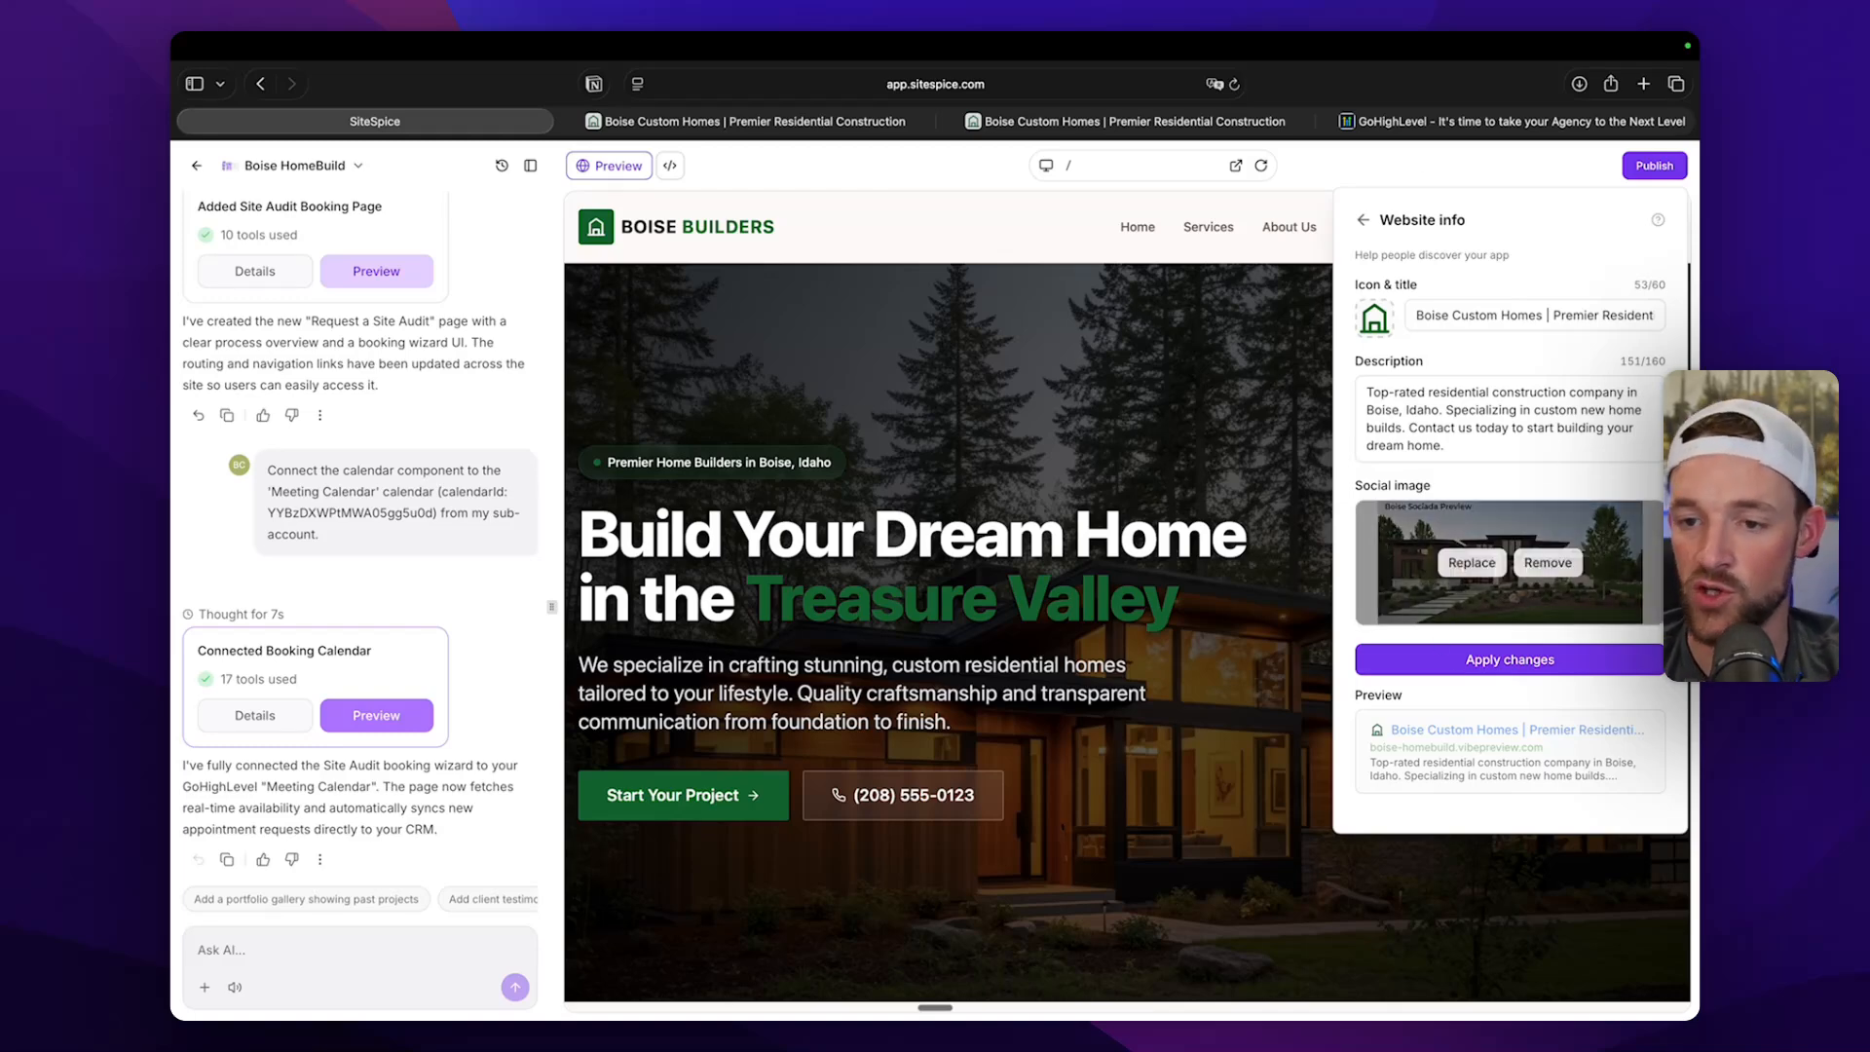
{"action": "left_click", "coordinate": [1530, 665]}
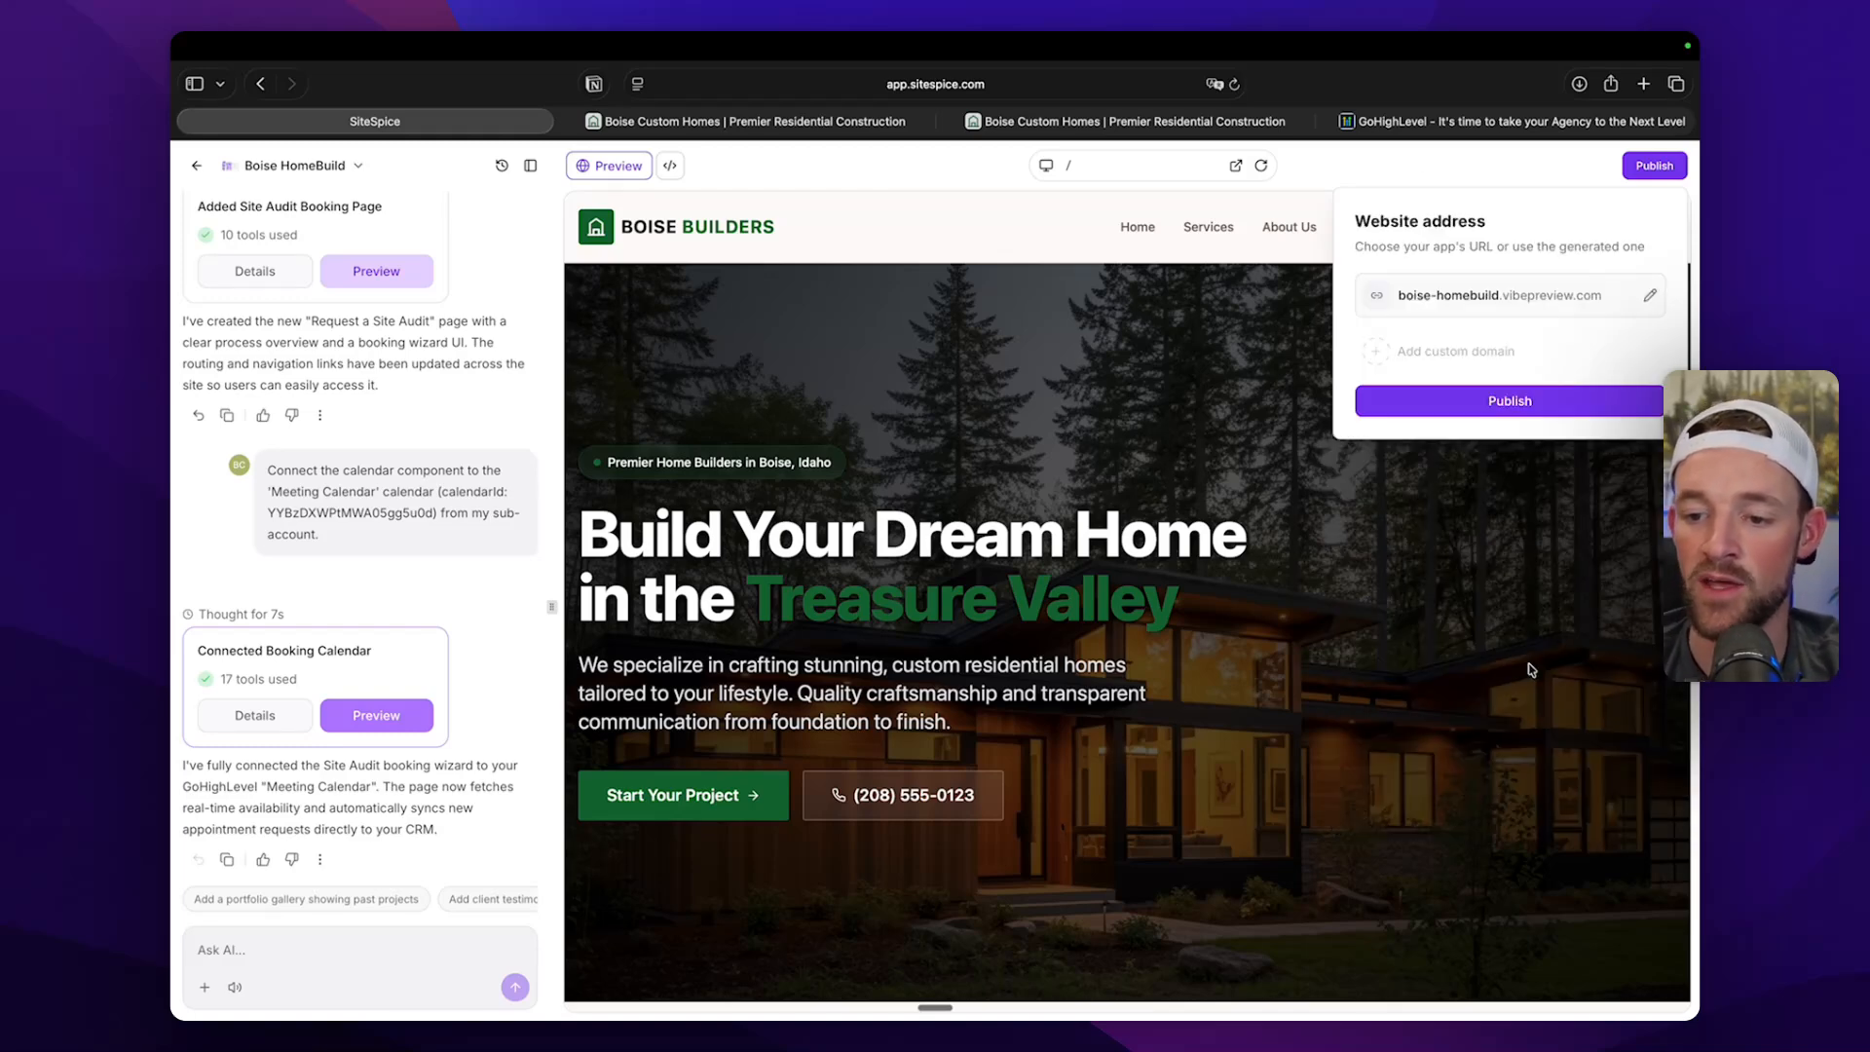
{"action": "left_click", "coordinate": [1495, 399]}
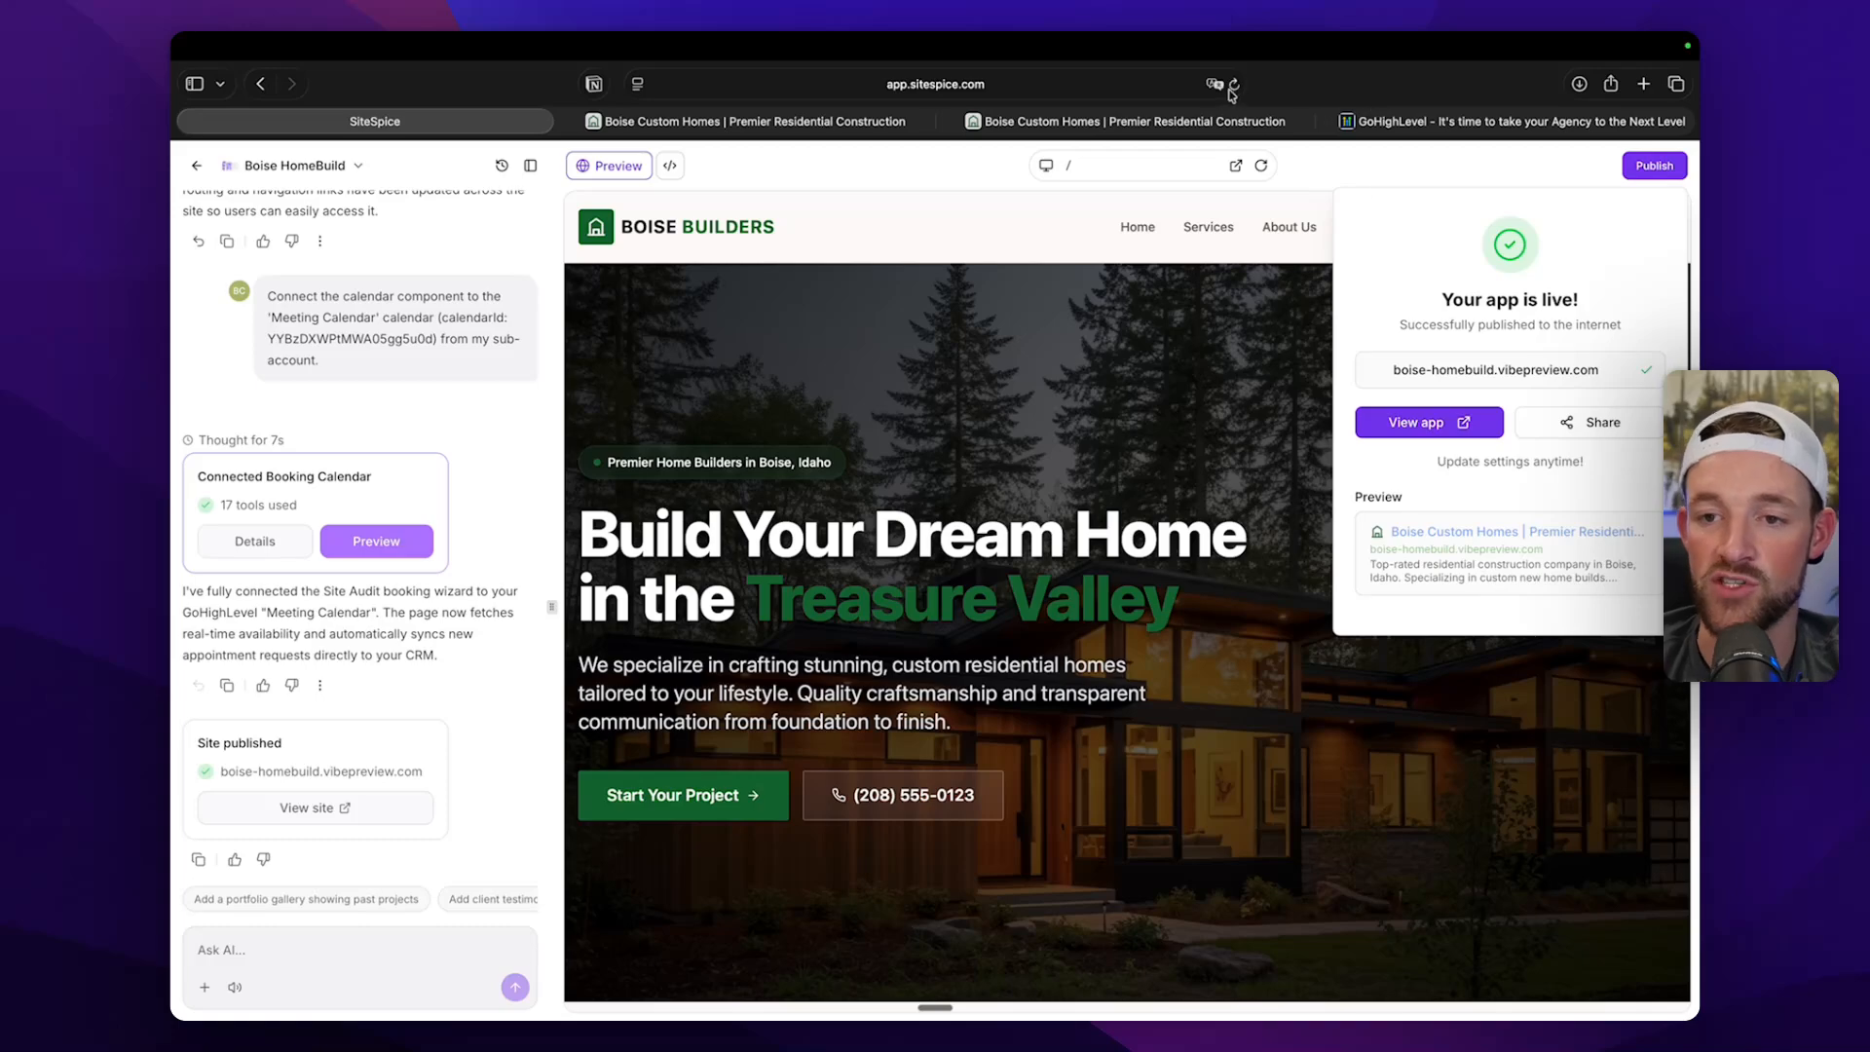
Open the published address in a new browser tab and look over the live homepage and its about section.
{"action": "left_click", "coordinate": [1643, 84]}
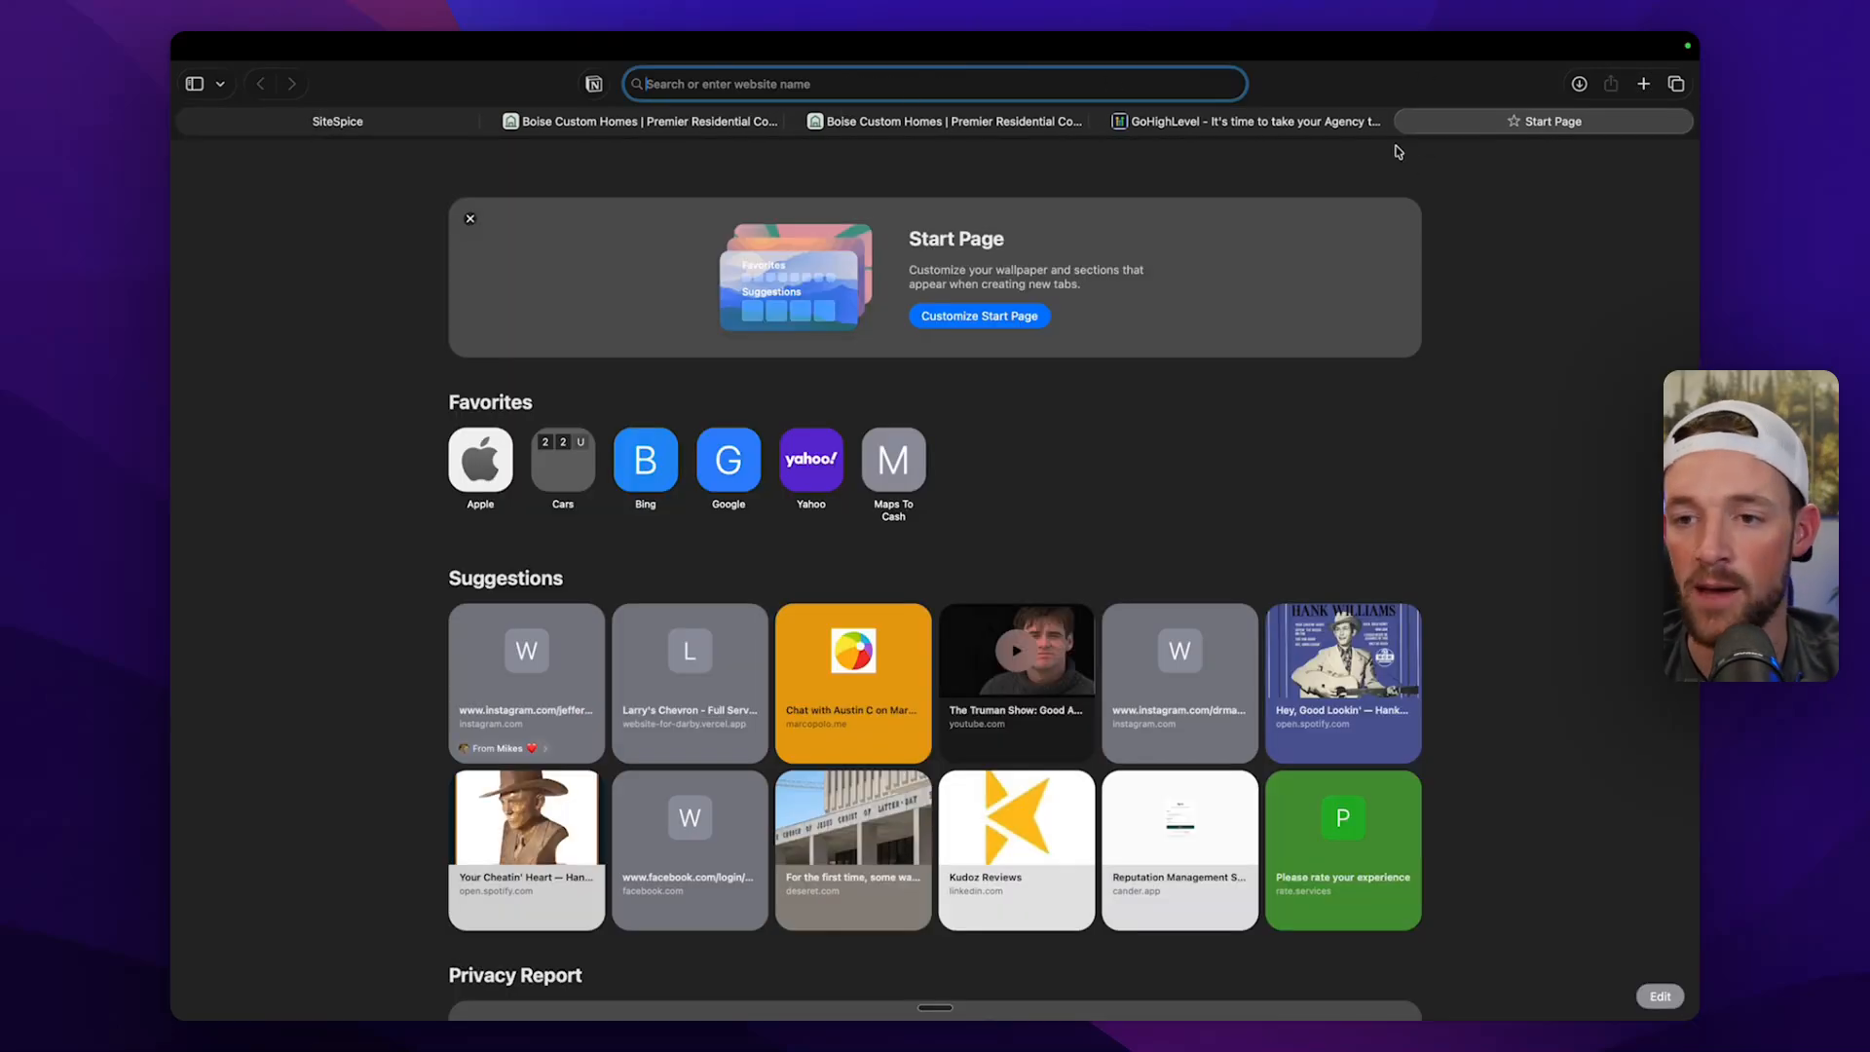
{"action": "type", "text": "boise-homebuild.vibepreview.com"}
{"action": "key", "text": "Return"}
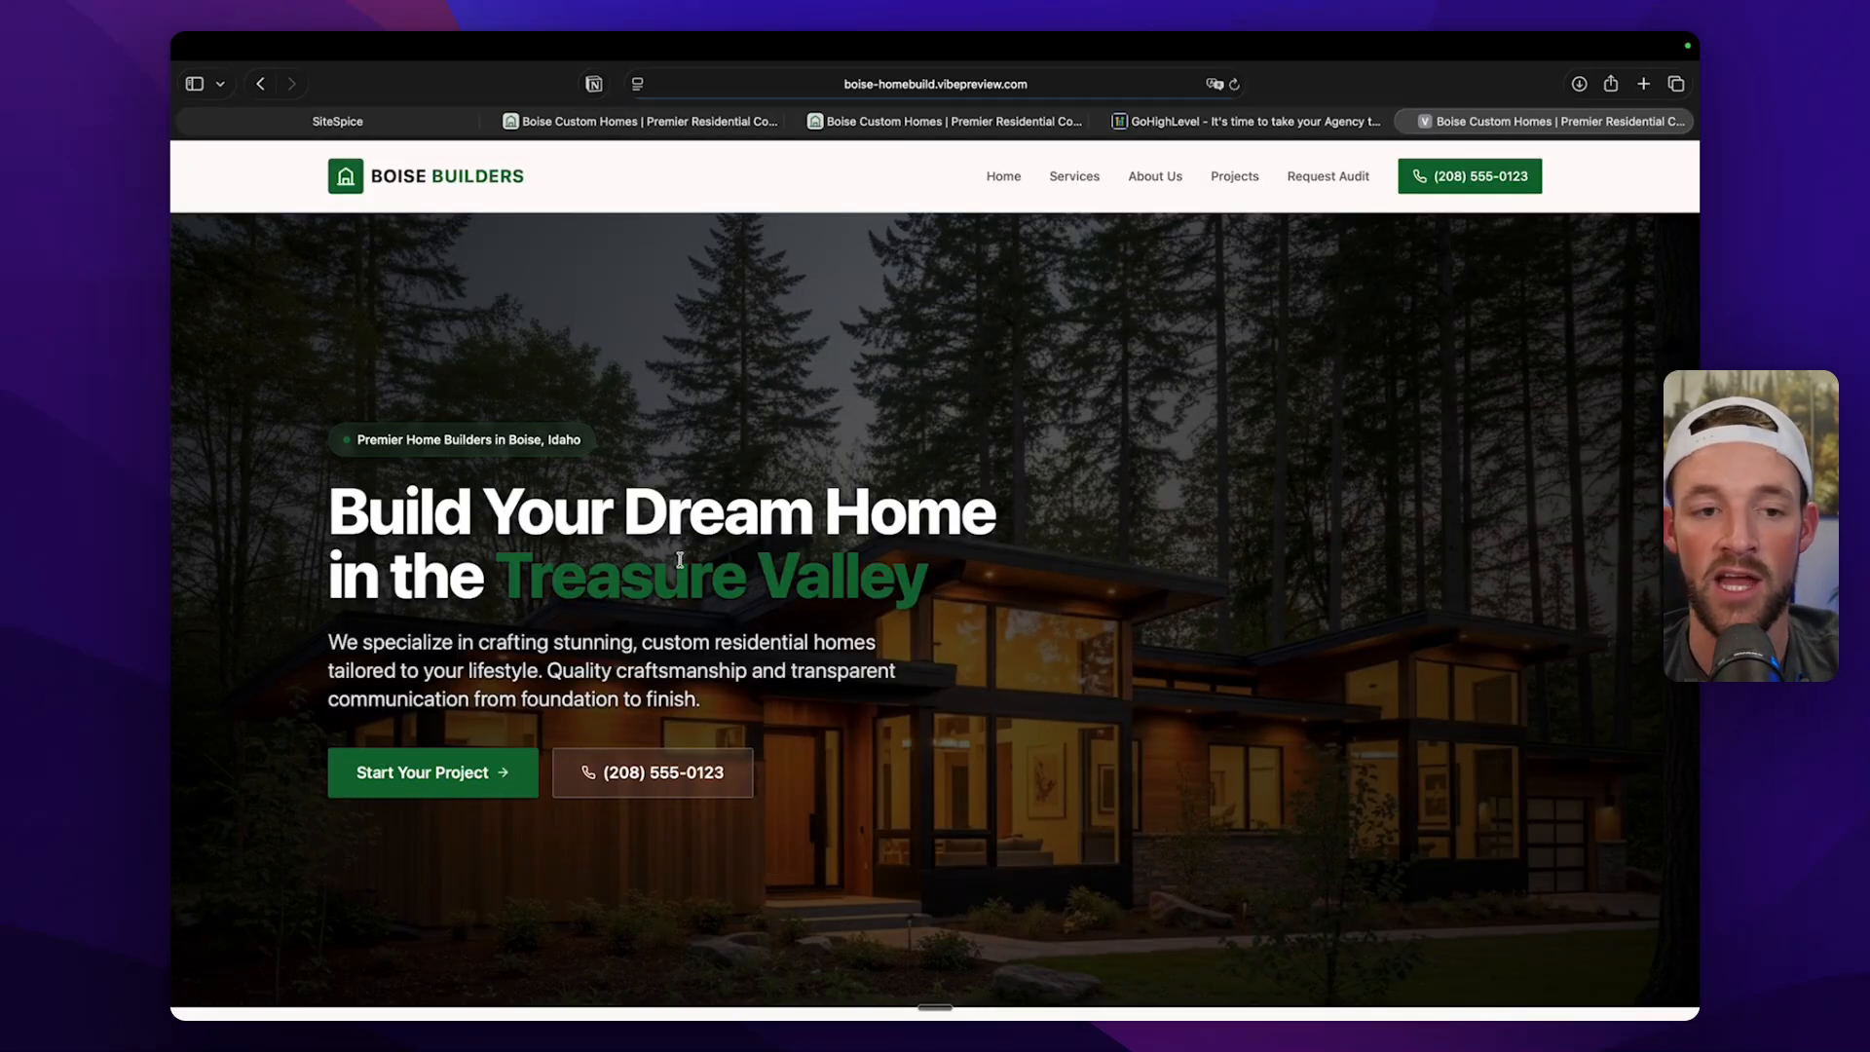
{"action": "scroll", "coordinate": [681, 566], "scroll_direction": "down", "scroll_amount": 8}
{"action": "scroll", "coordinate": [682, 566], "scroll_direction": "down", "scroll_amount": 10}
{"action": "scroll", "coordinate": [681, 566], "scroll_direction": "up", "scroll_amount": 15}
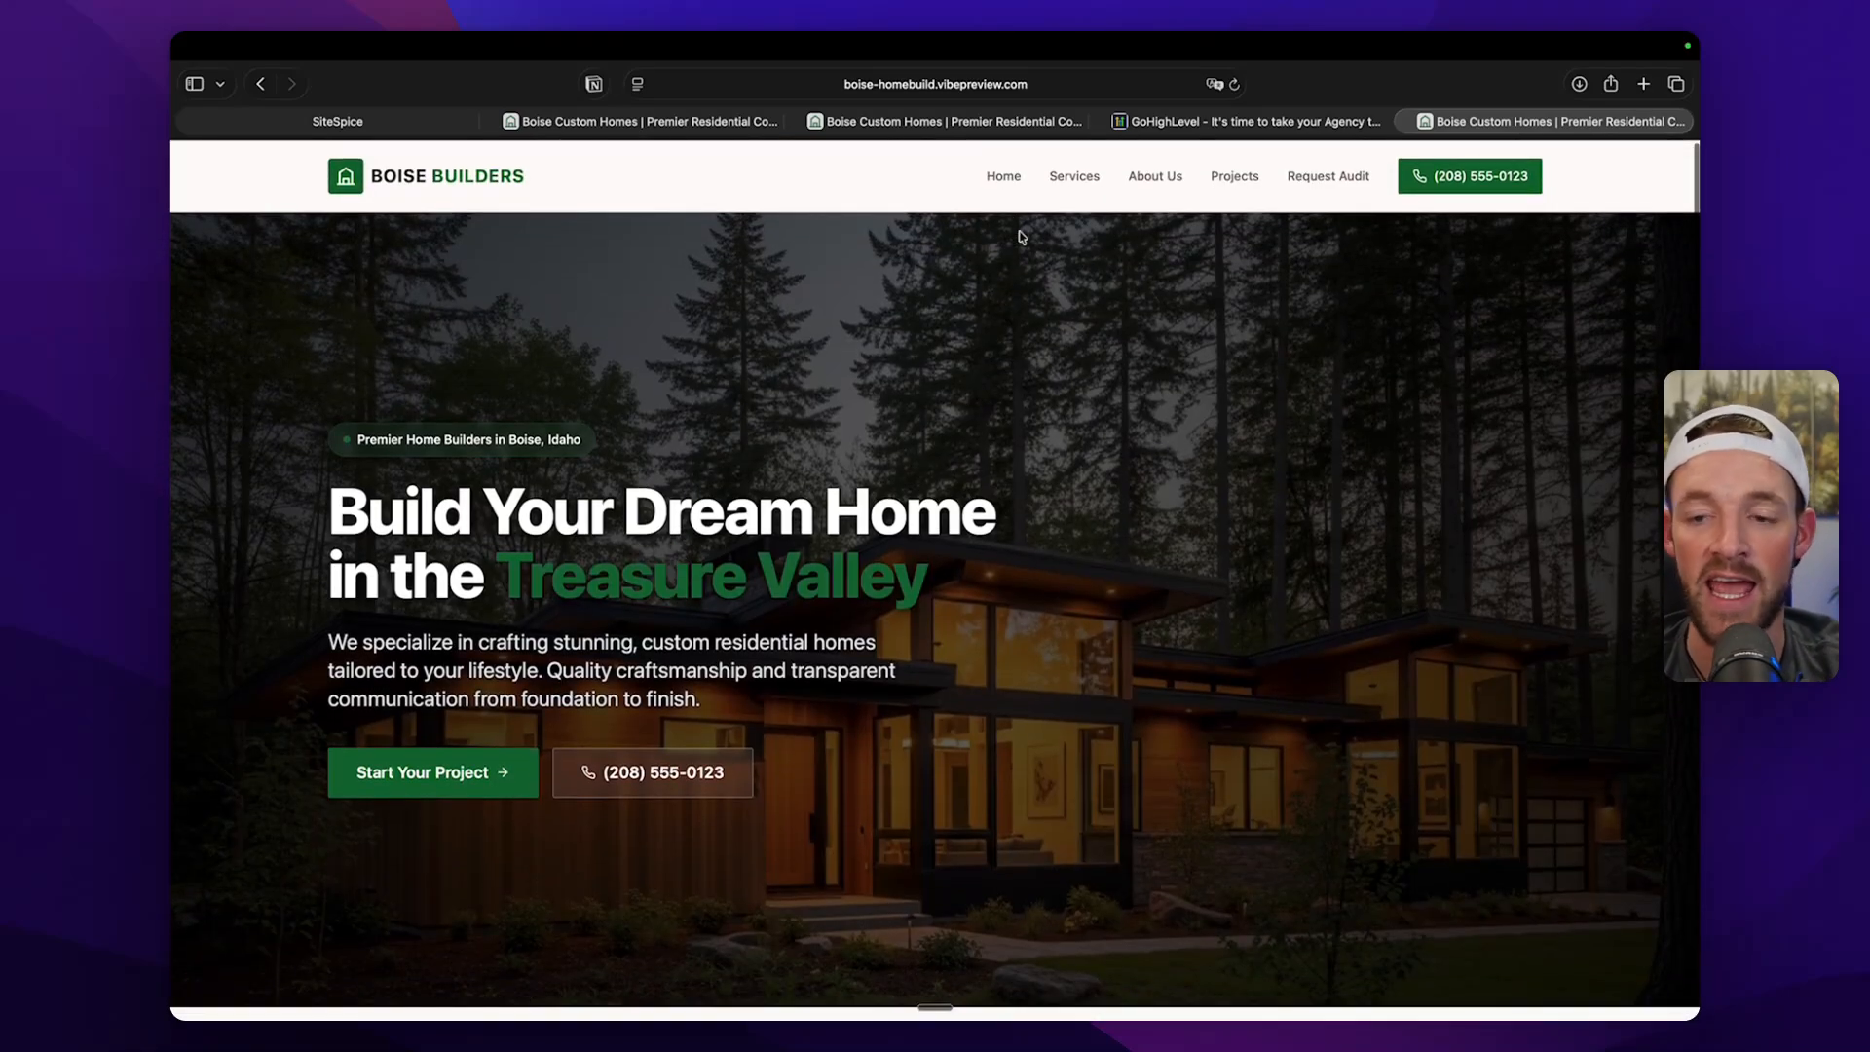
{"action": "scroll", "coordinate": [1020, 498], "scroll_direction": "down", "scroll_amount": 10}
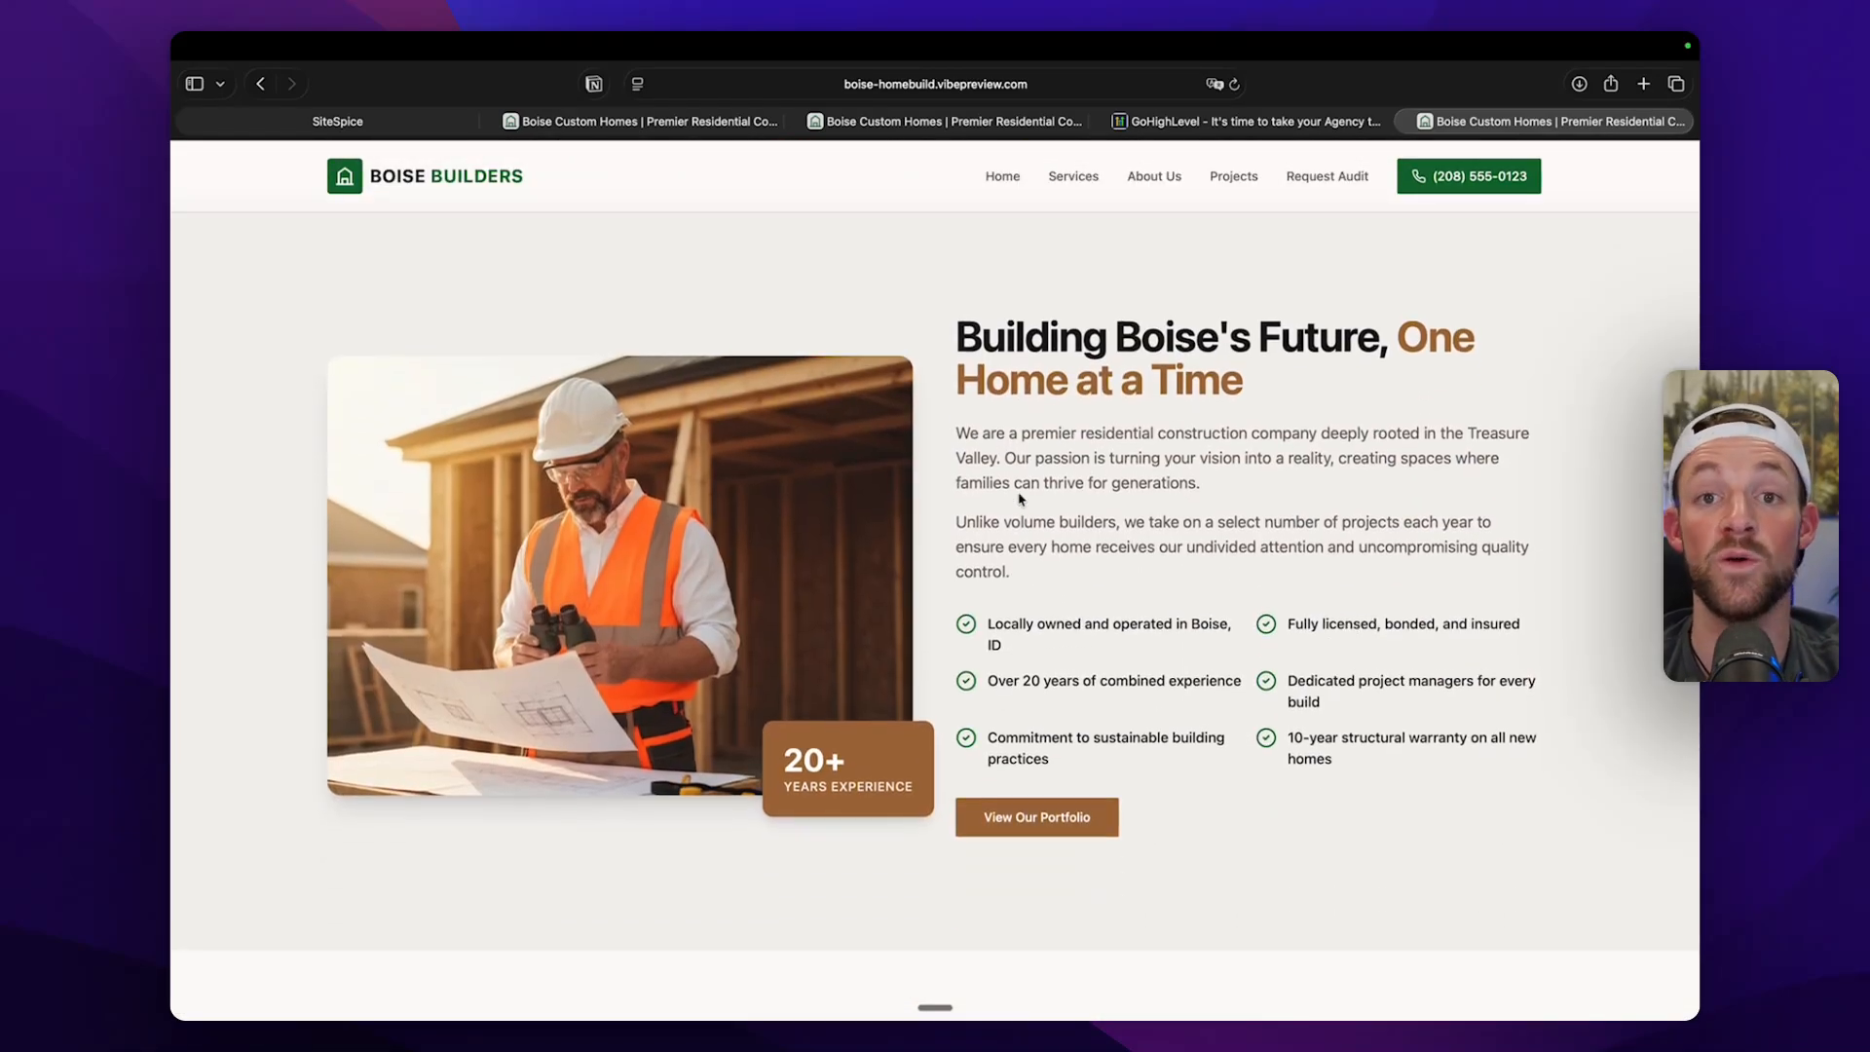
{"action": "scroll", "coordinate": [1021, 498], "scroll_direction": "up", "scroll_amount": 10}
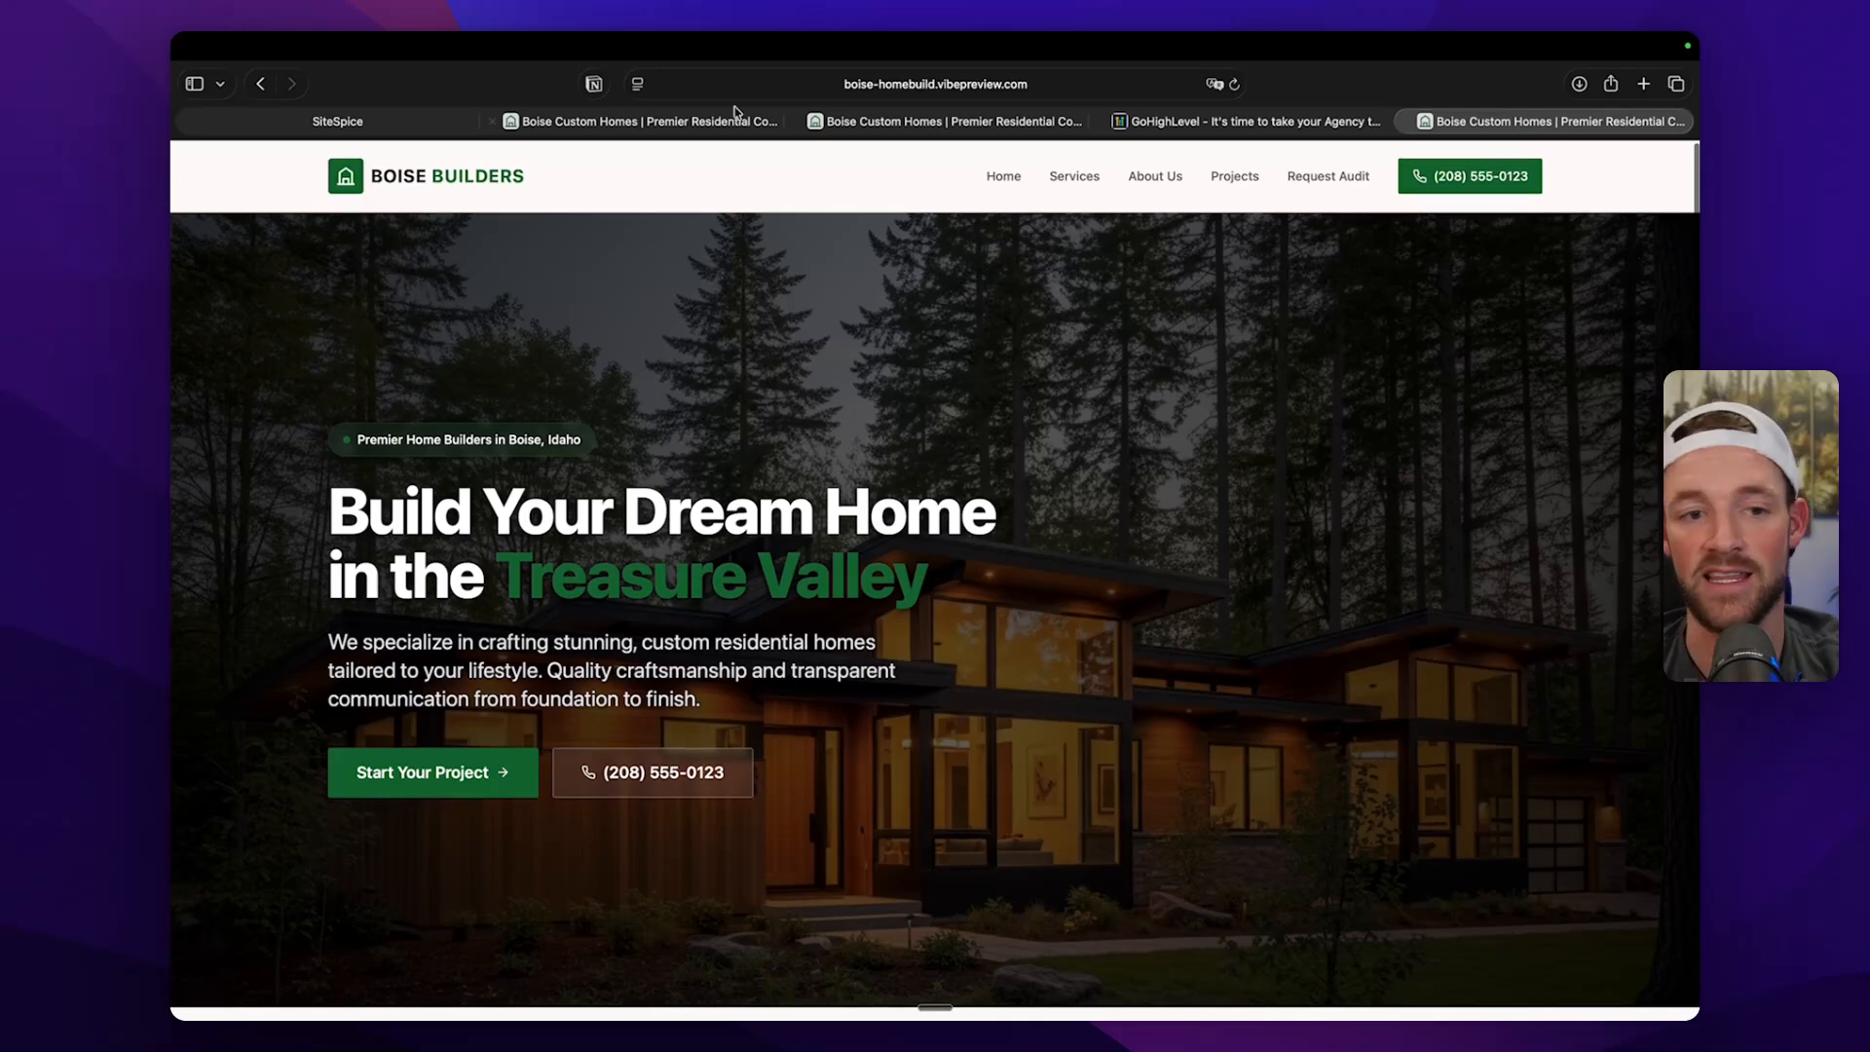
Return to the site project's publishing options and open the custom domain setup.
{"action": "left_click", "coordinate": [413, 127]}
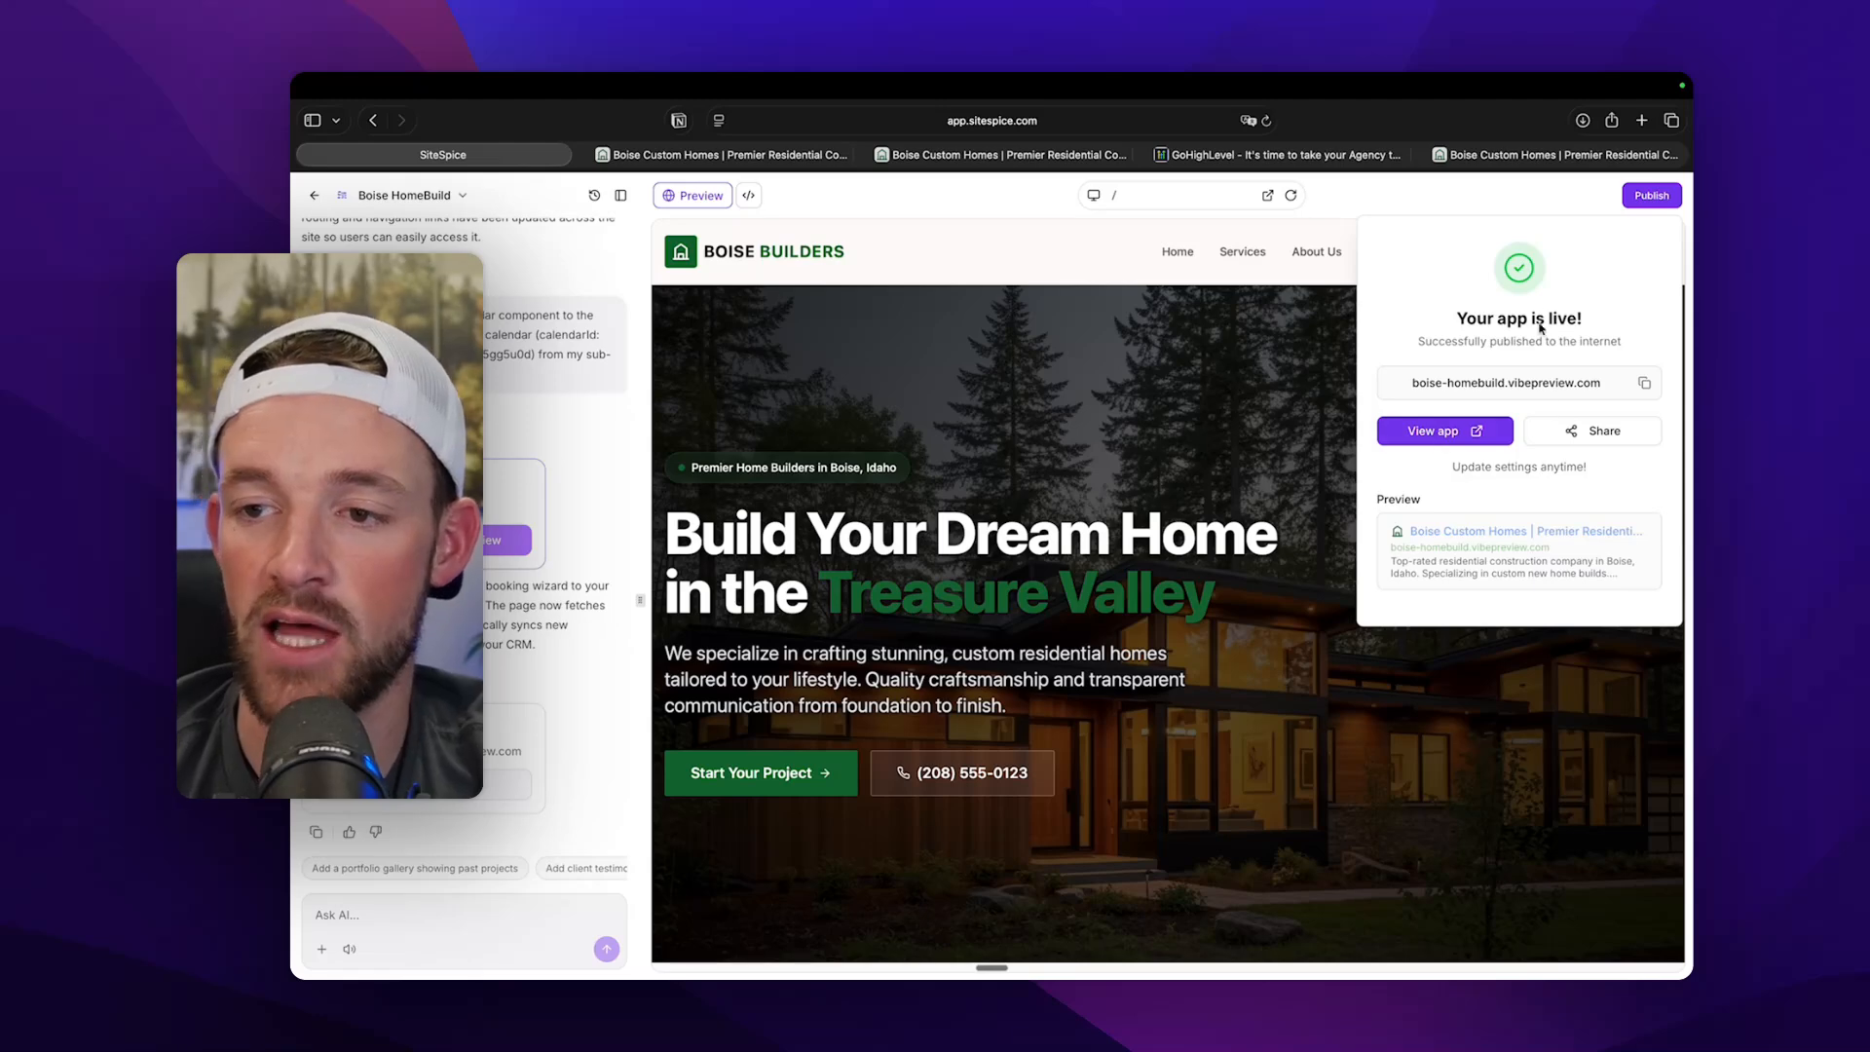
{"action": "left_click", "coordinate": [1244, 305]}
{"action": "left_click", "coordinate": [1665, 195]}
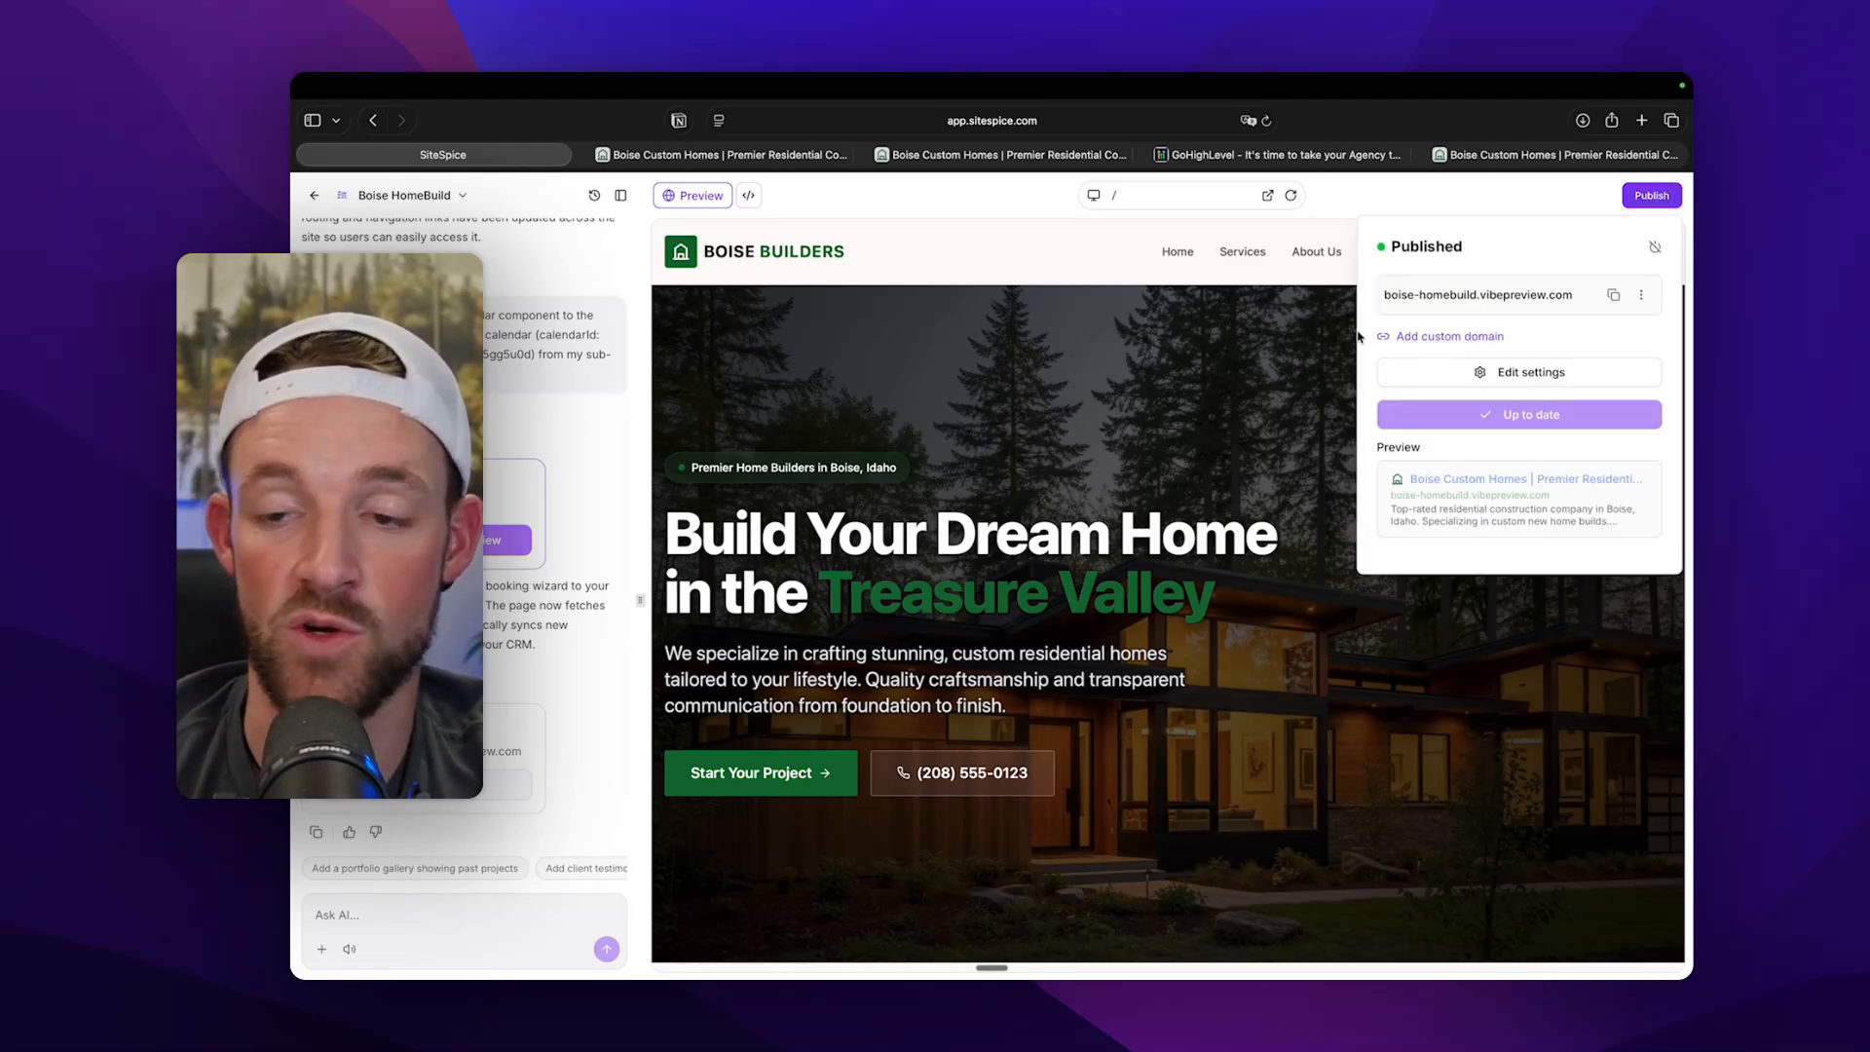
{"action": "left_click", "coordinate": [1467, 337]}
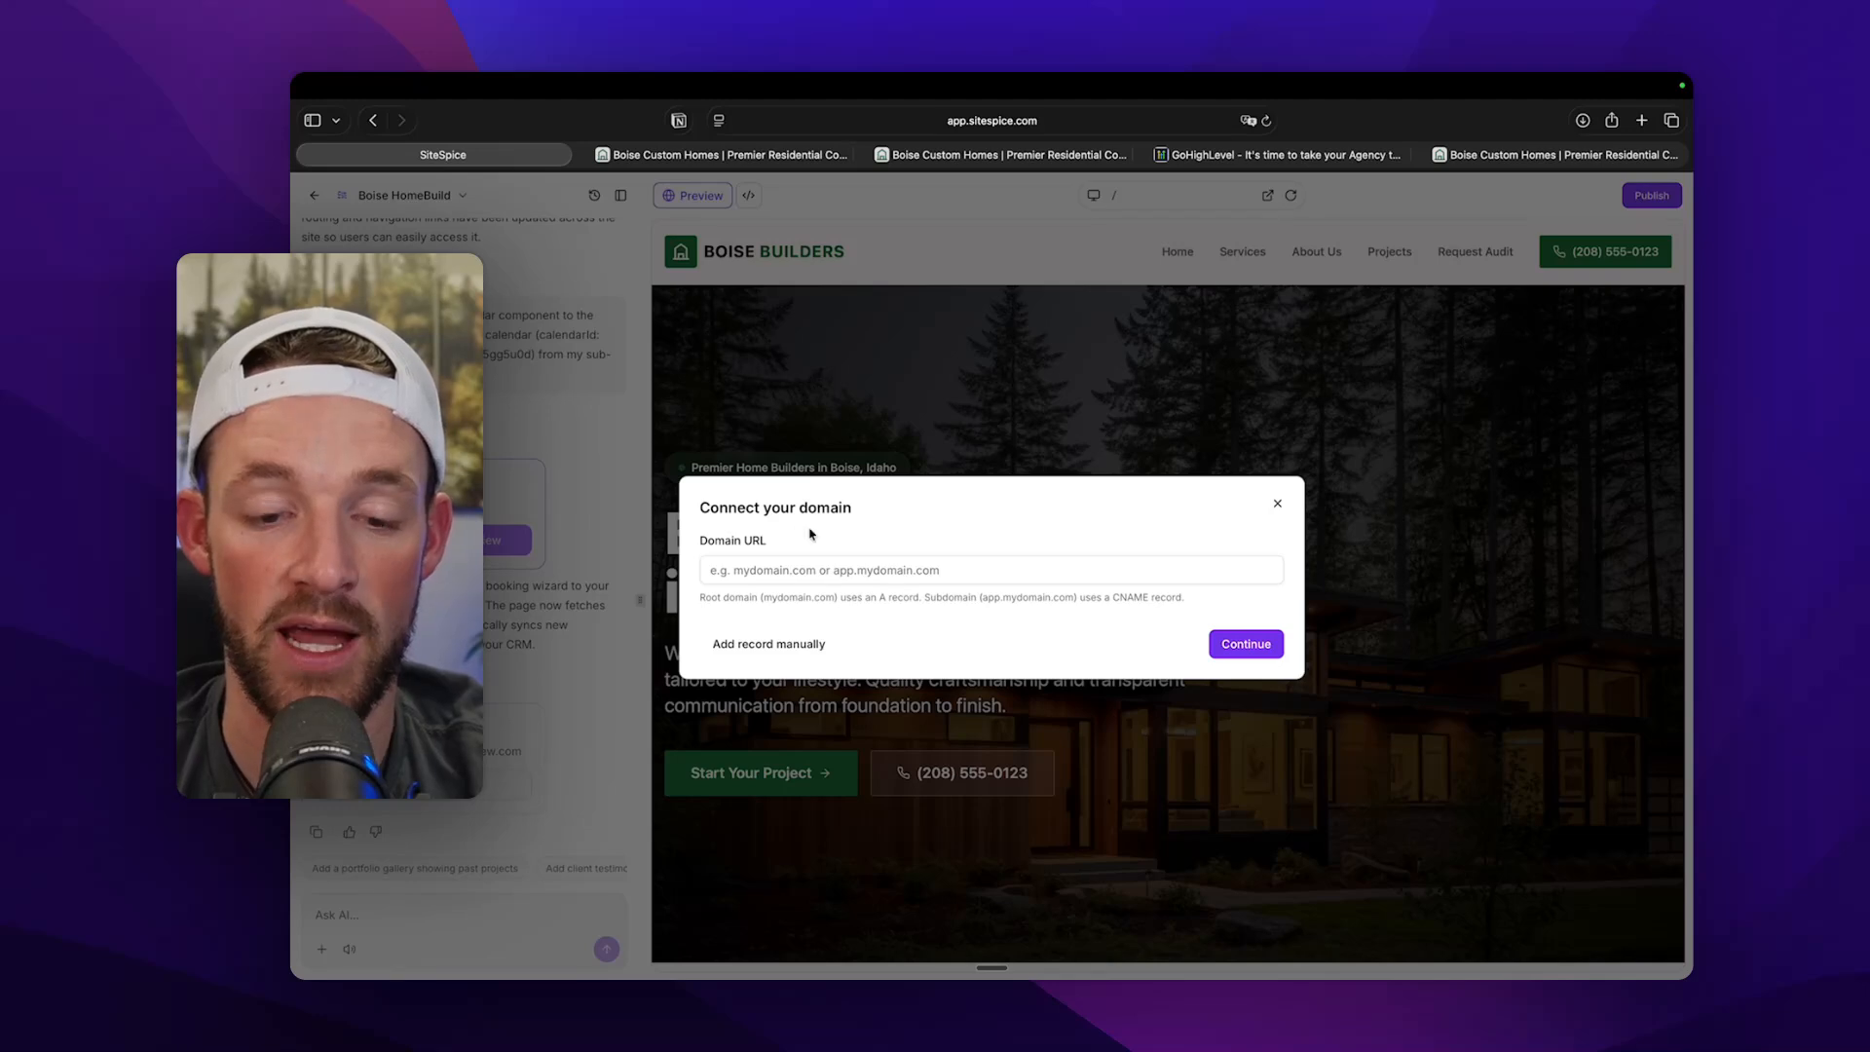
Enter sitespice.com as the custom domain URL and continue to the connection options.
{"action": "left_click", "coordinate": [804, 567]}
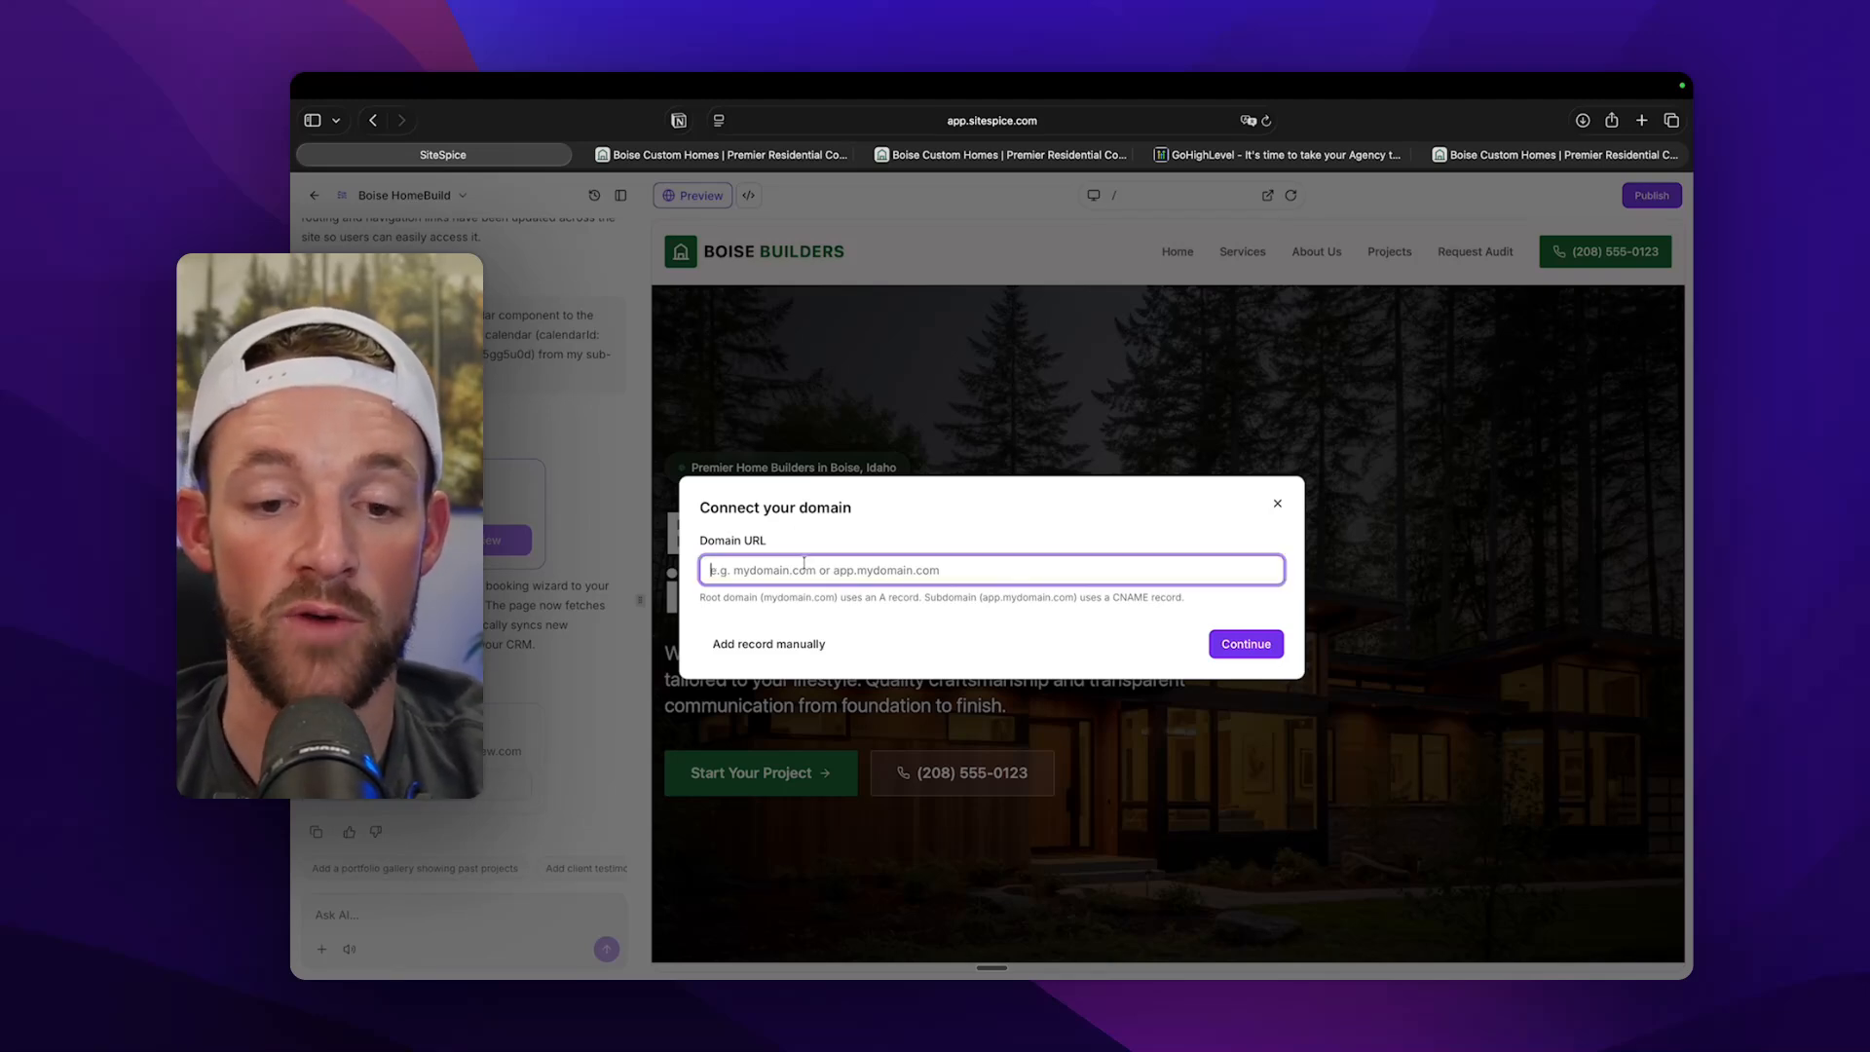
{"action": "type", "text": "sitespice.com"}
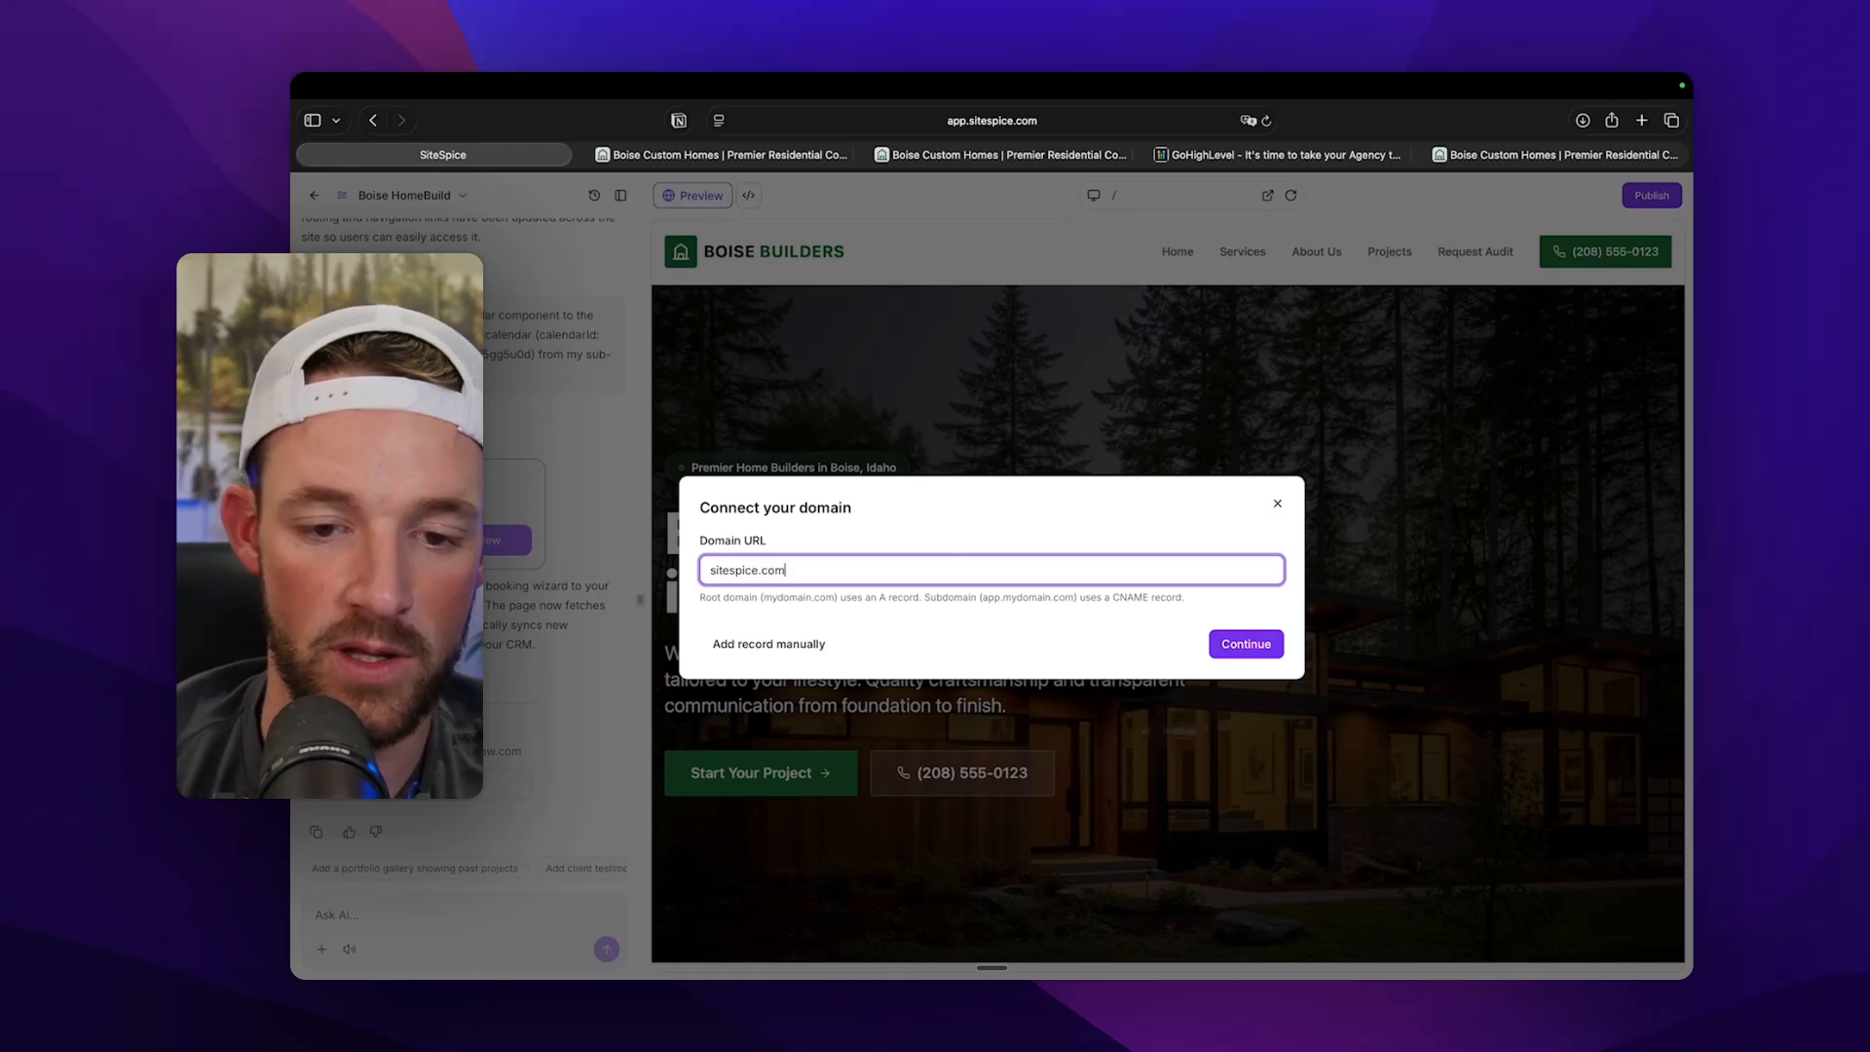
{"action": "left_click", "coordinate": [1265, 643]}
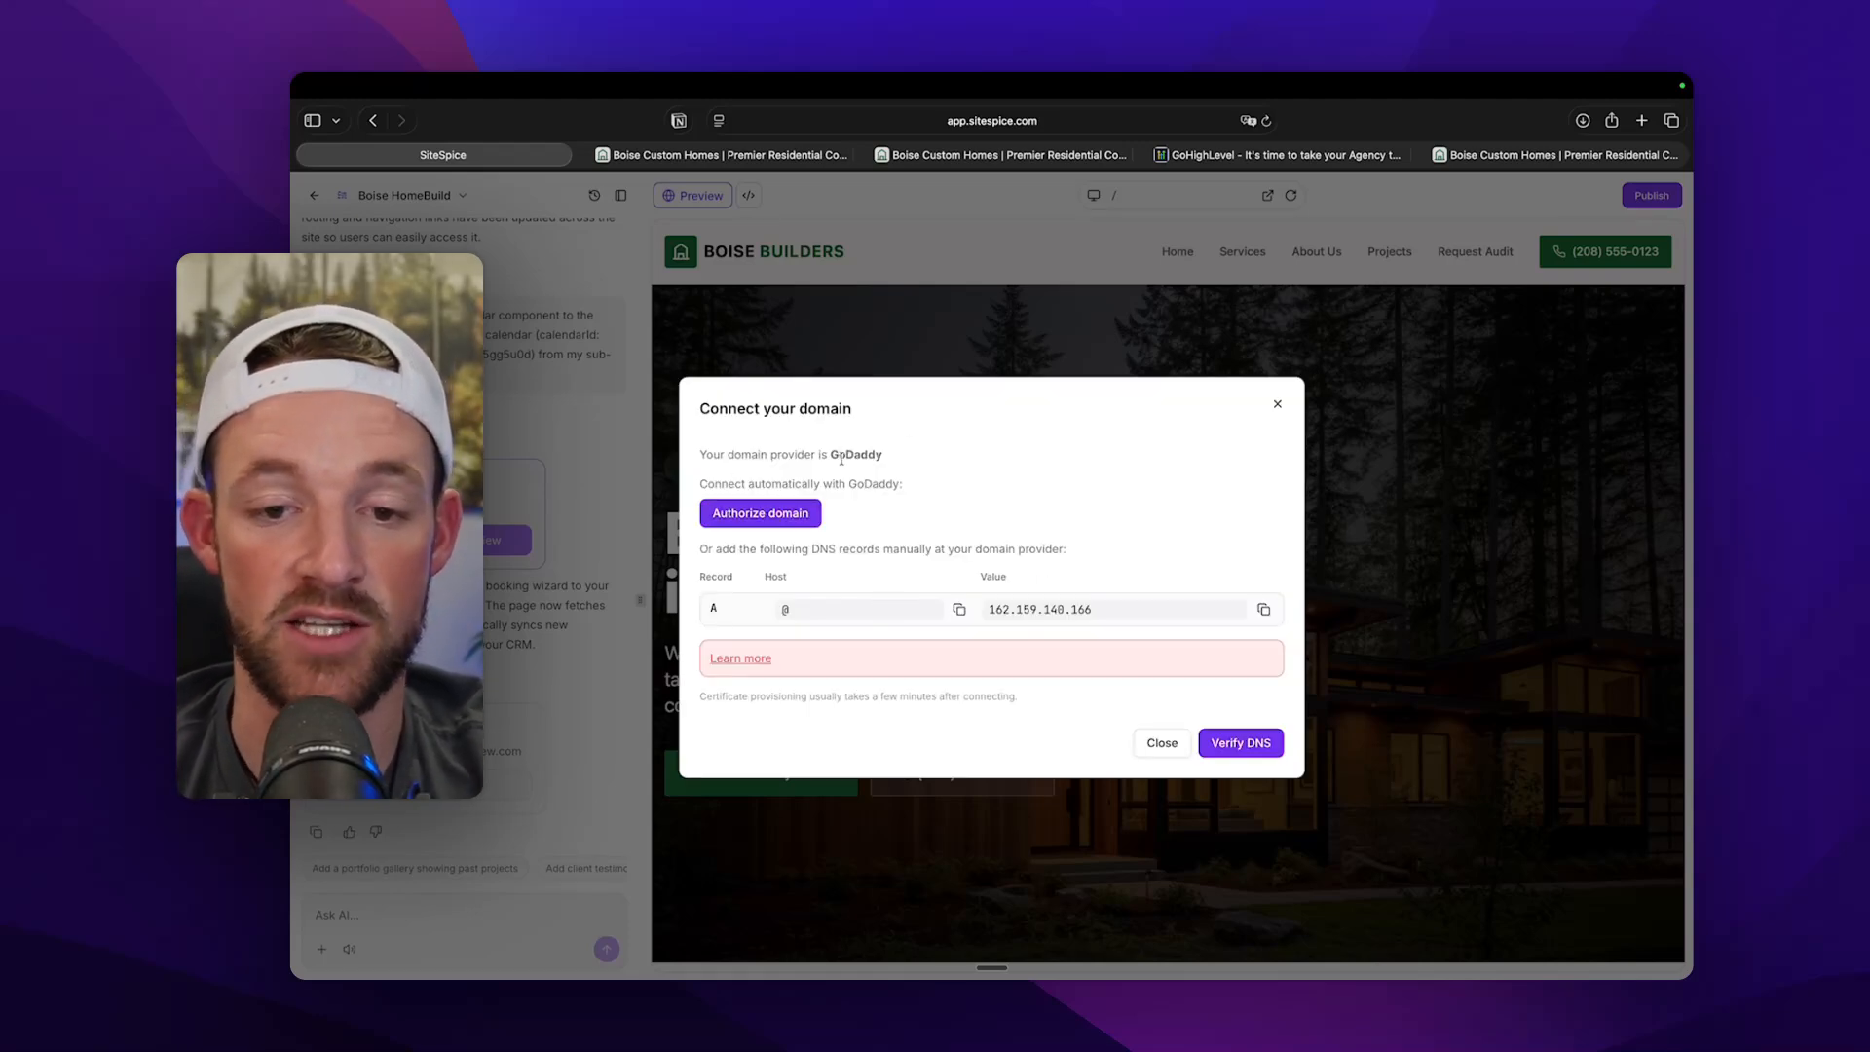
Examine the manual DNS record's type, host and value, then close the domain setup.
{"action": "left_click_drag", "start_coordinate": [915, 610], "coordinate": [1161, 609]}
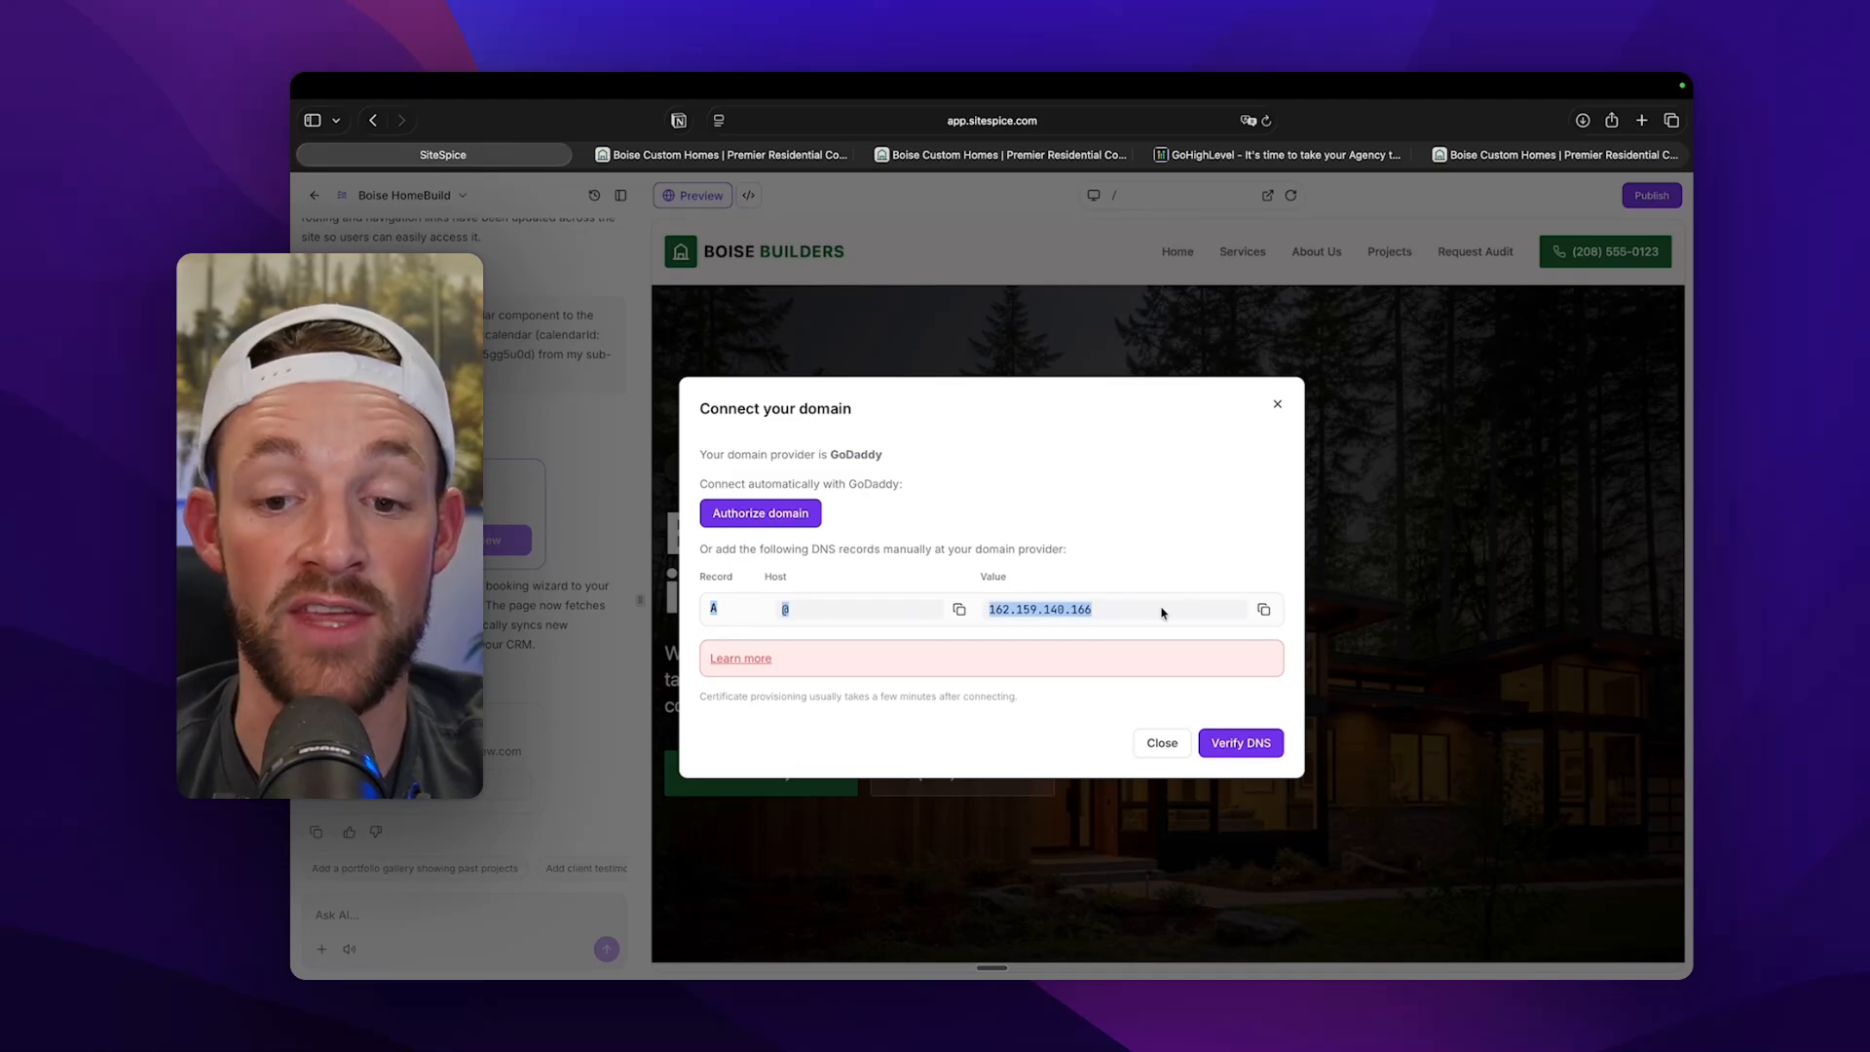
{"action": "left_click", "coordinate": [1160, 610]}
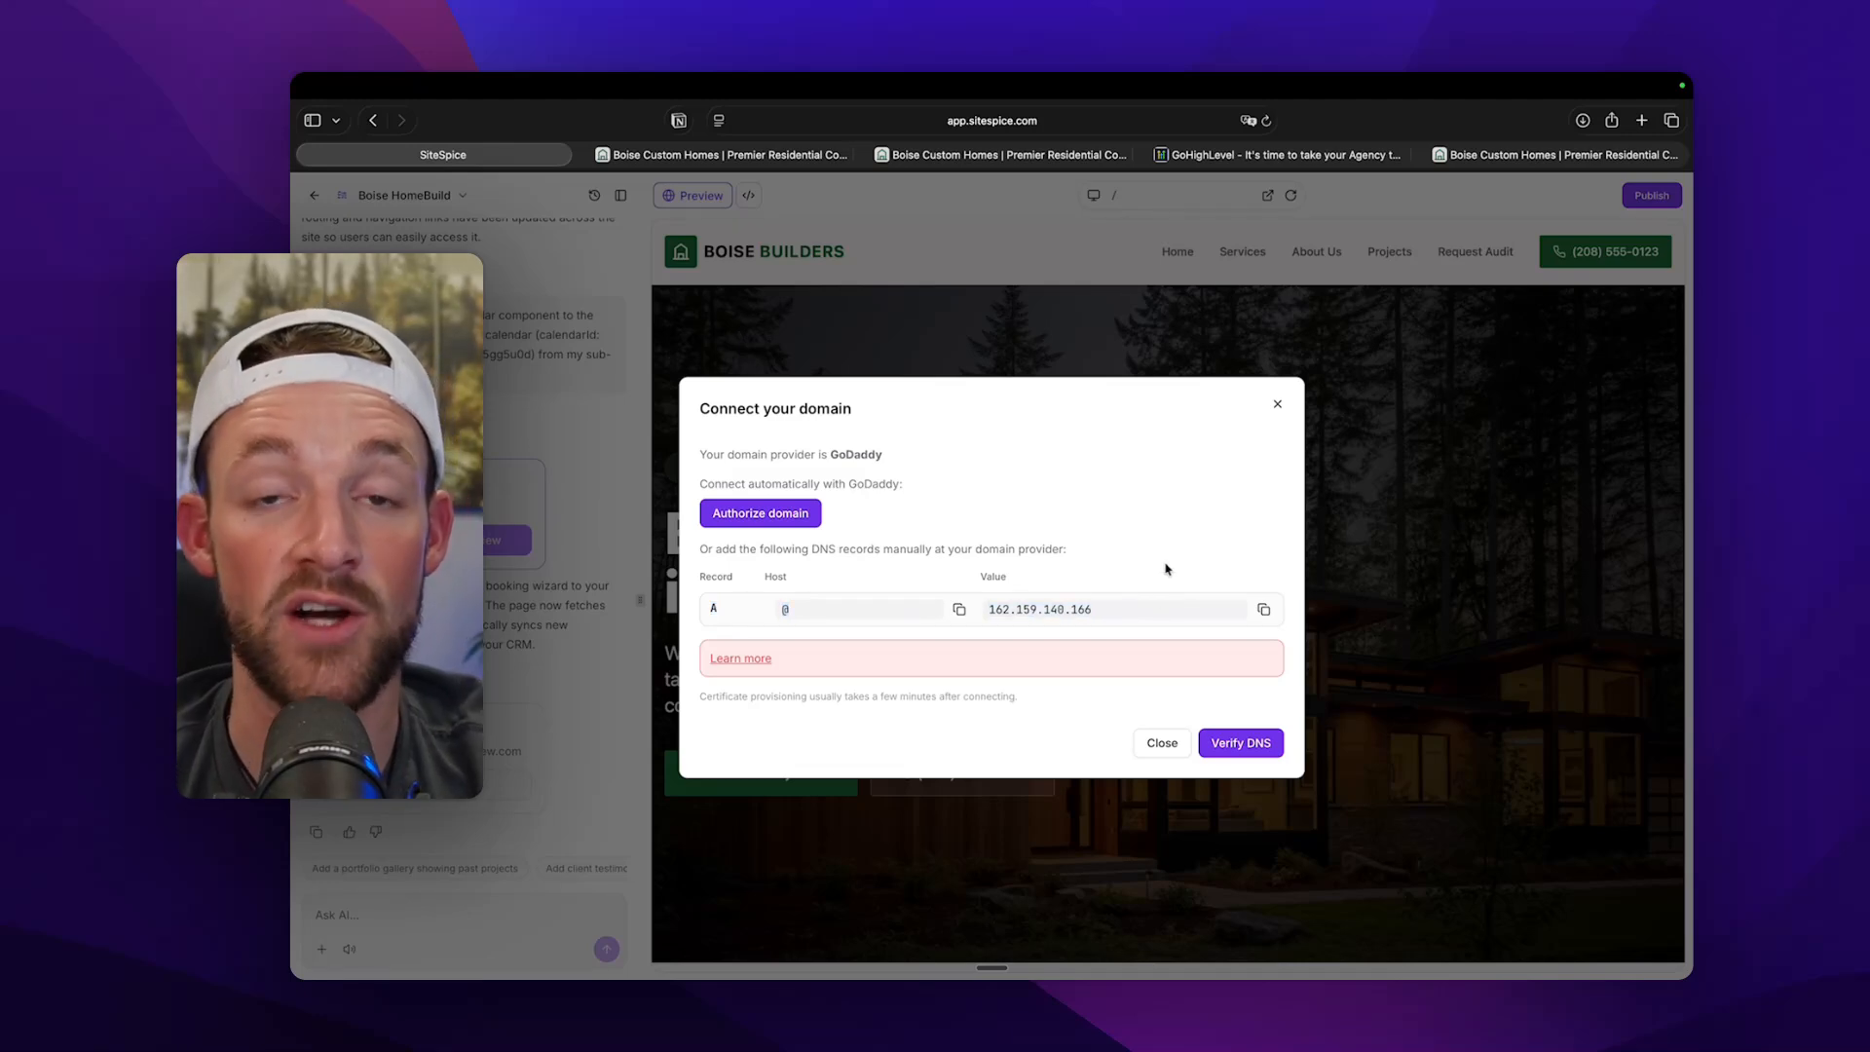
{"action": "left_click", "coordinate": [1277, 407]}
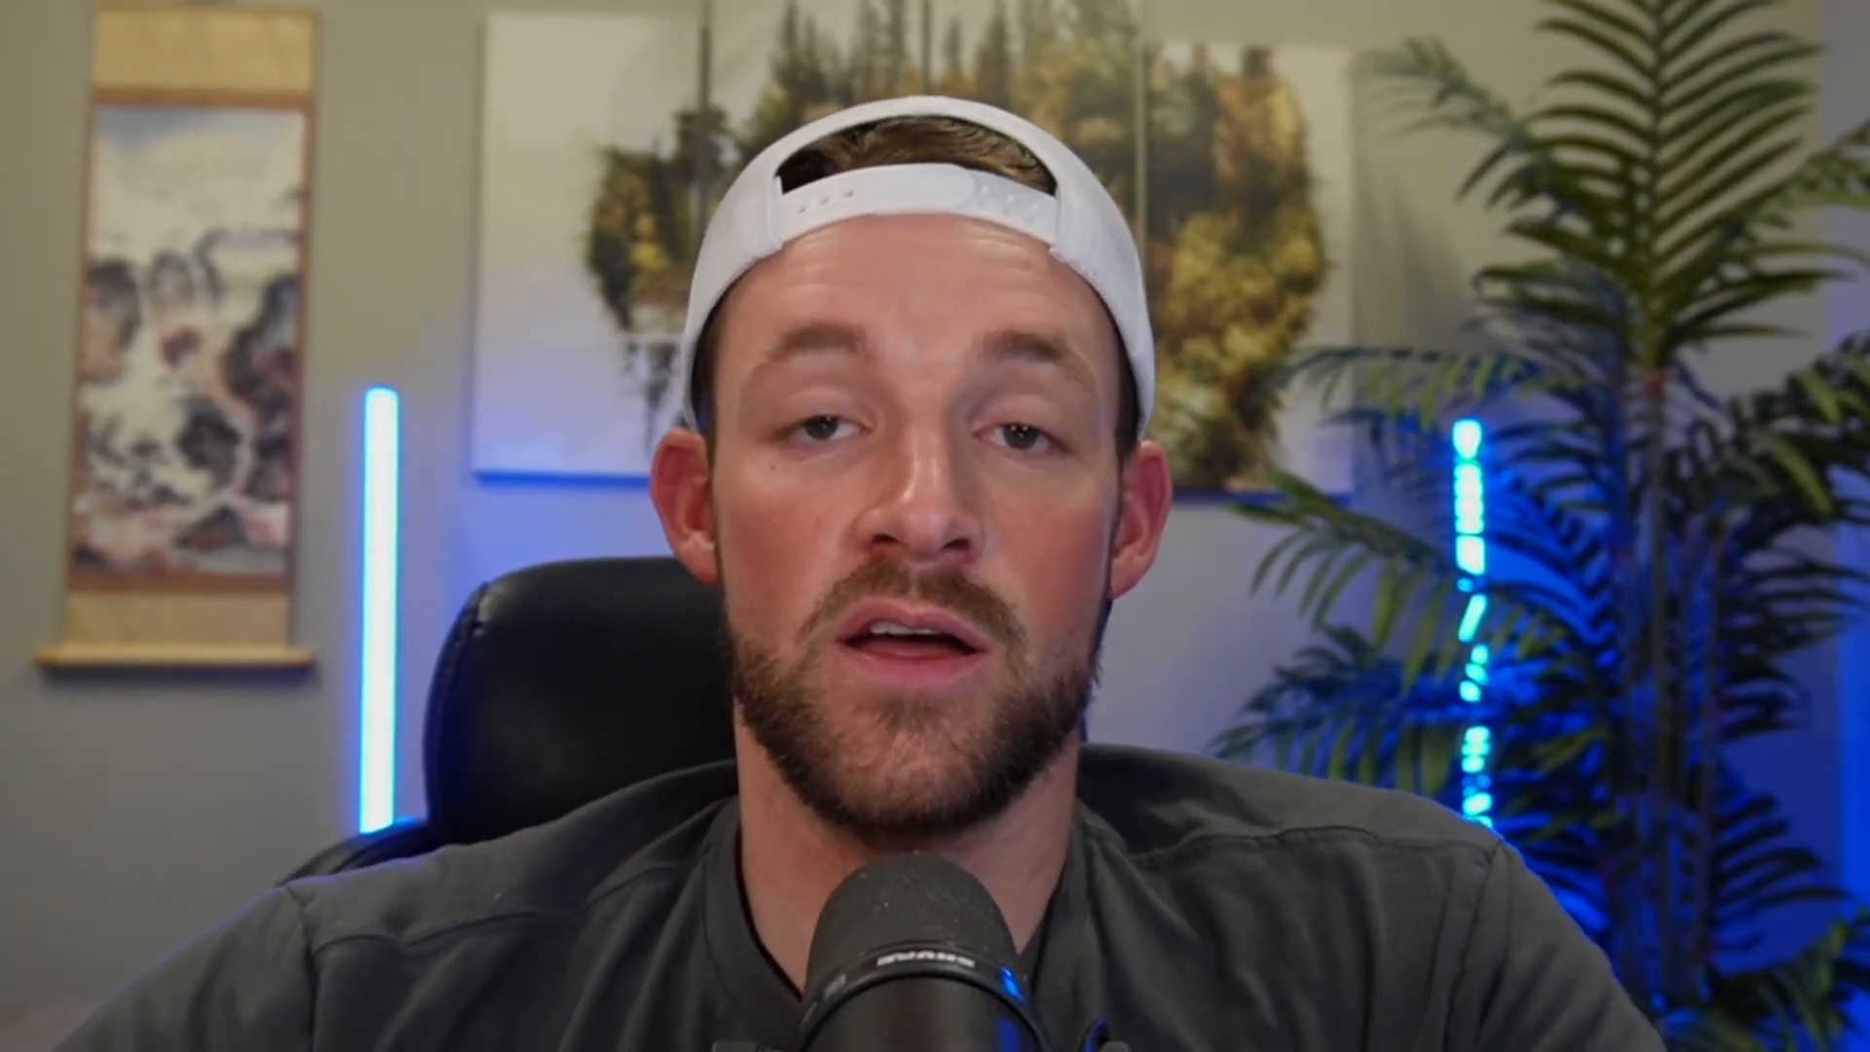